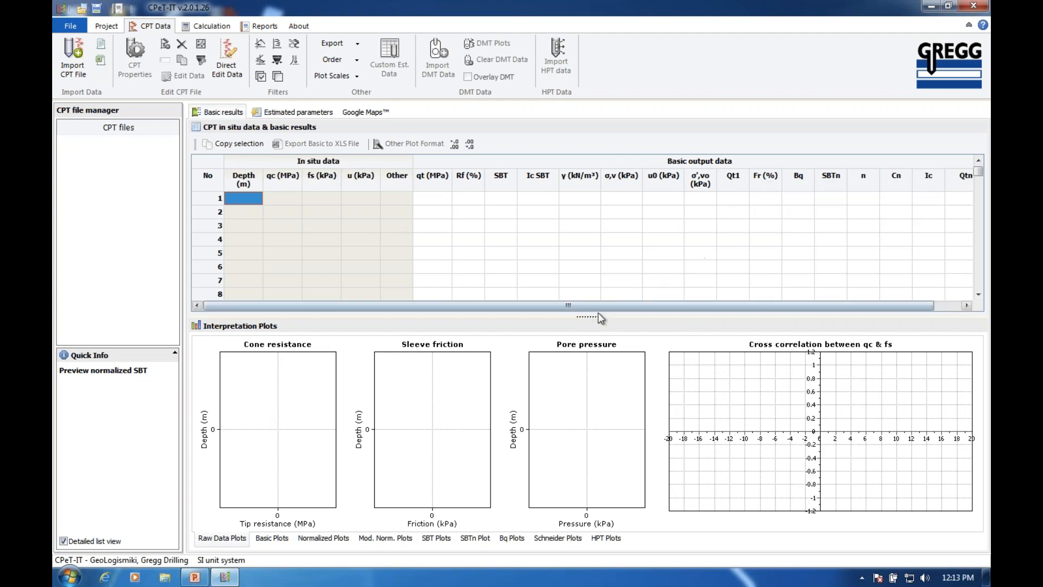
Enlarge the interpretation plots by shrinking the basic results table above them
{"action": "left_click_drag", "start_coordinate": [587, 316], "coordinate": [577, 223]}
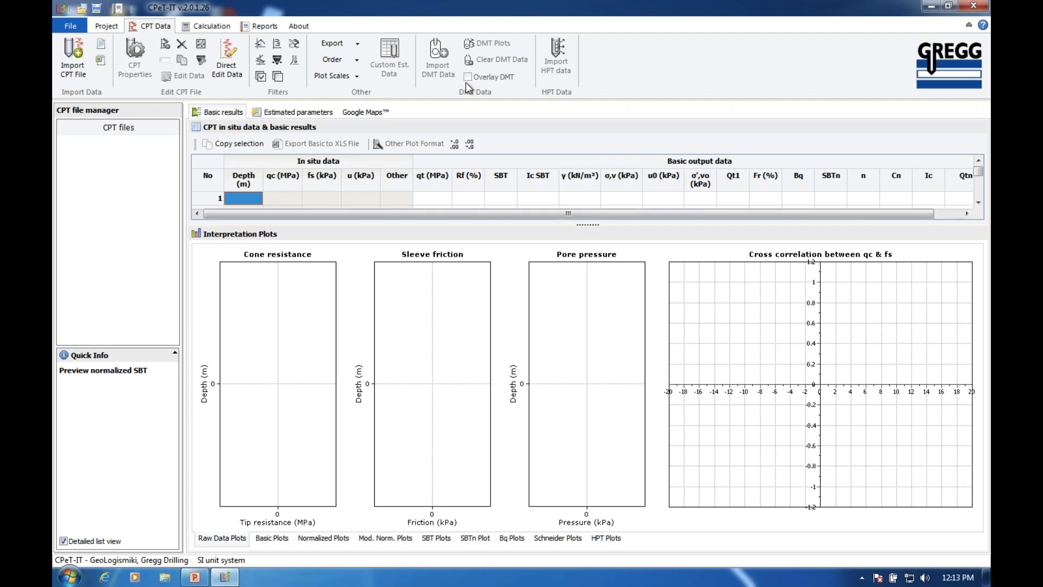
Set the project title to Example in the project parameters, keeping the SI unit system
{"action": "left_click", "coordinate": [107, 31]}
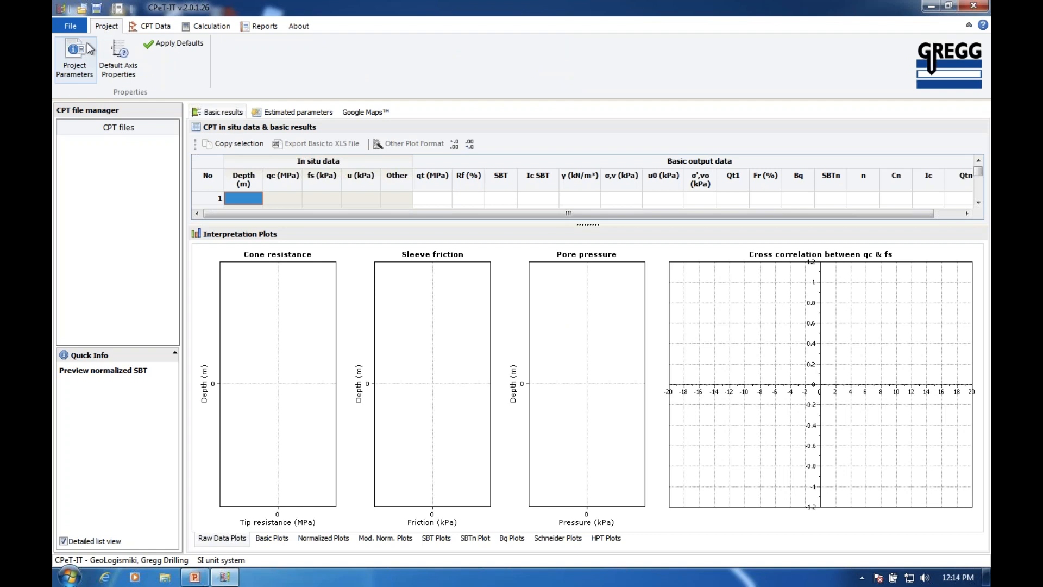
{"action": "left_click", "coordinate": [74, 62]}
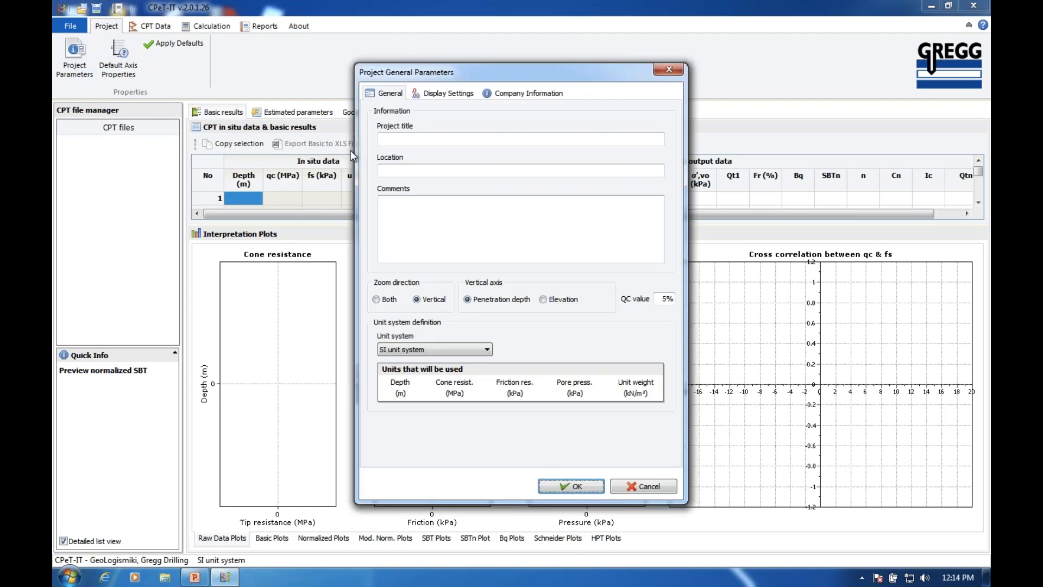
{"action": "left_click", "coordinate": [393, 140]}
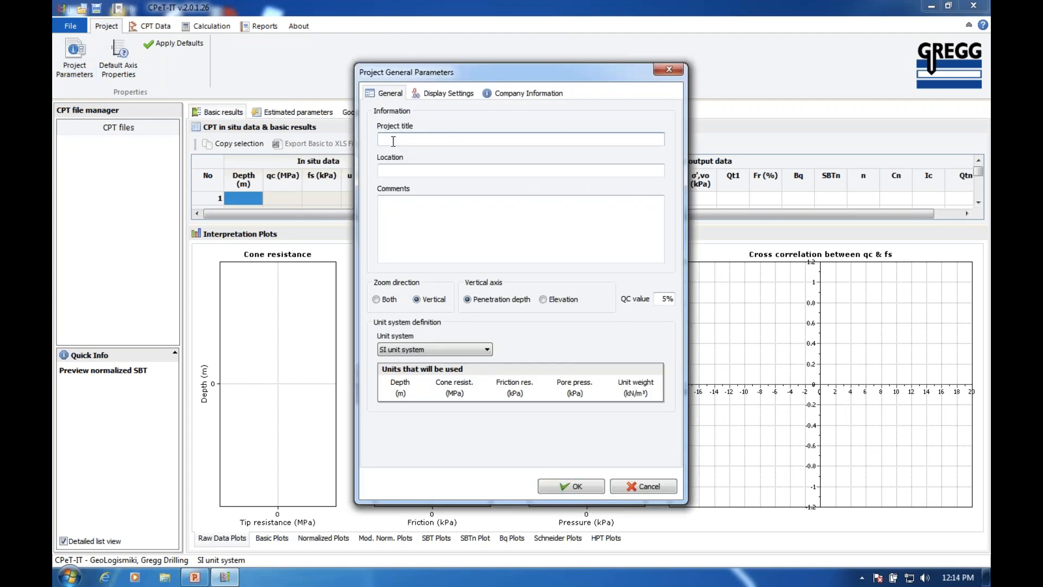
{"action": "type", "text": "Example"}
{"action": "key", "text": "Tab"}
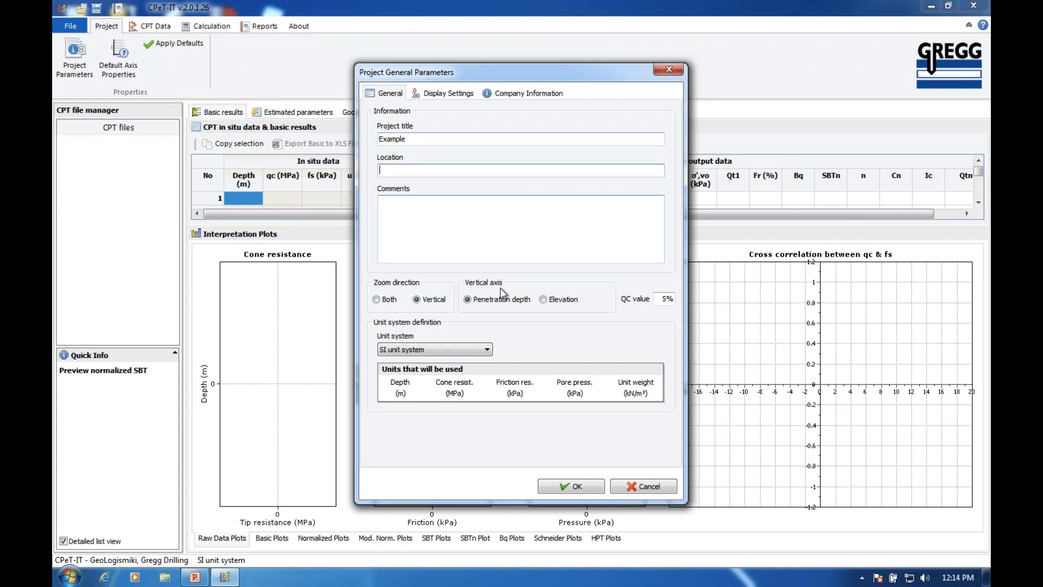
{"action": "left_click", "coordinate": [487, 350]}
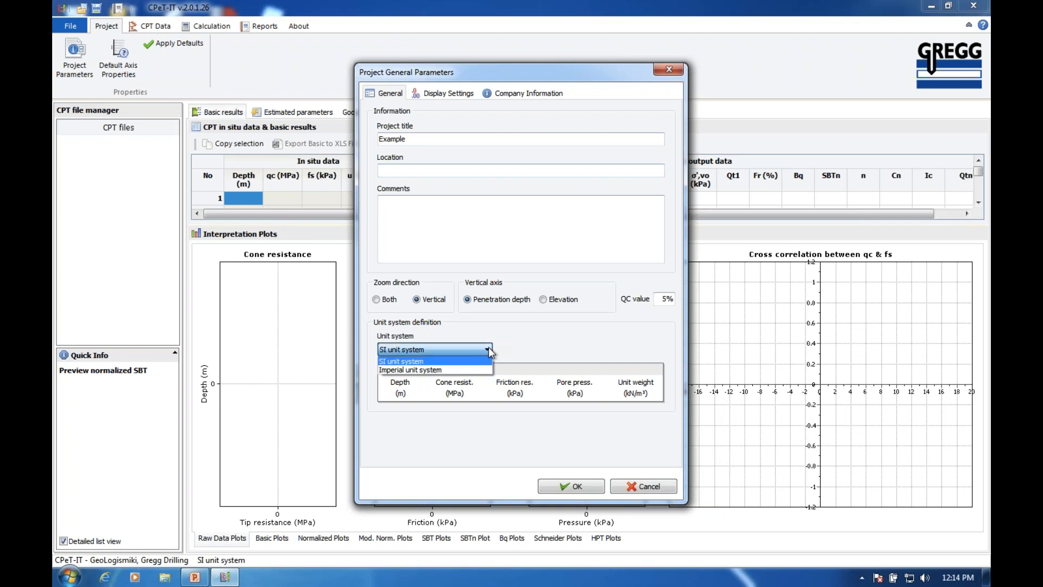
{"action": "left_click", "coordinate": [489, 350]}
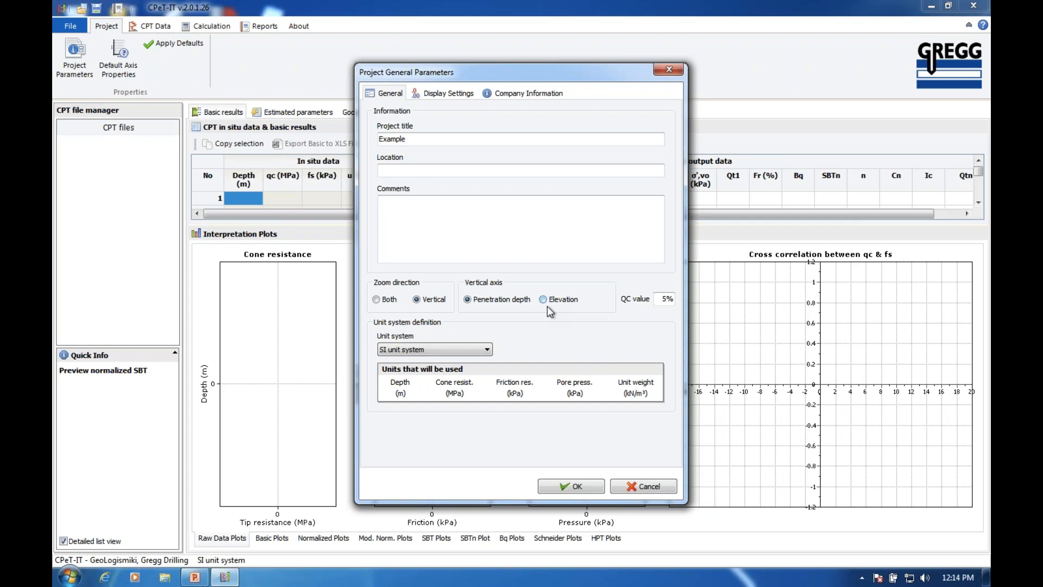
Enable displaying the company image in the report header in the project's company information
{"action": "left_click", "coordinate": [510, 95]}
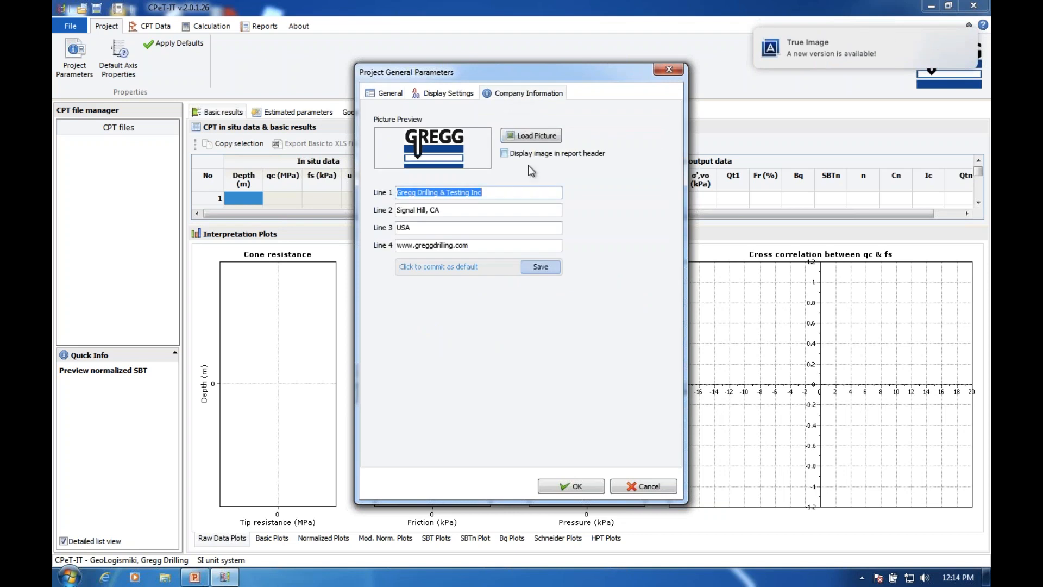
{"action": "key", "text": "Tab"}
{"action": "key", "text": "shift+Tab"}
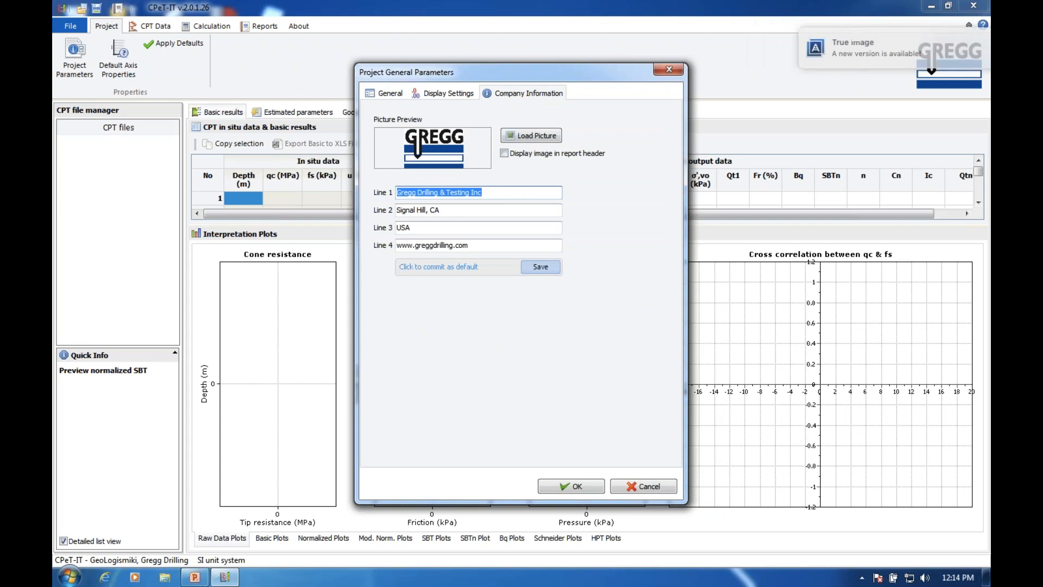
{"action": "left_click", "coordinate": [512, 155]}
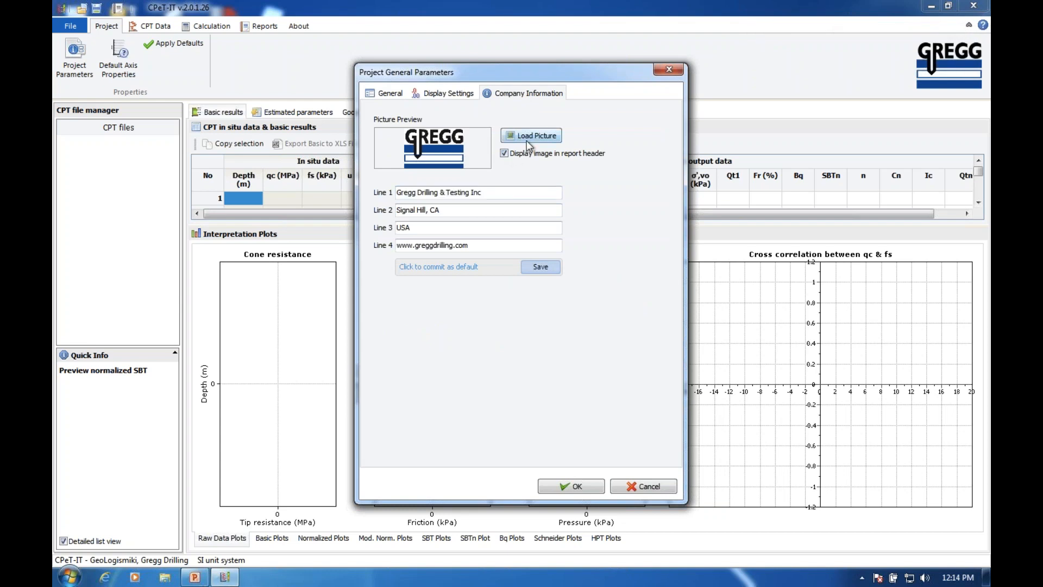
Review the four company information lines stored for the project
{"action": "key", "text": "Tab"}
{"action": "key", "text": "Tab"}
{"action": "key", "text": "Tab"}
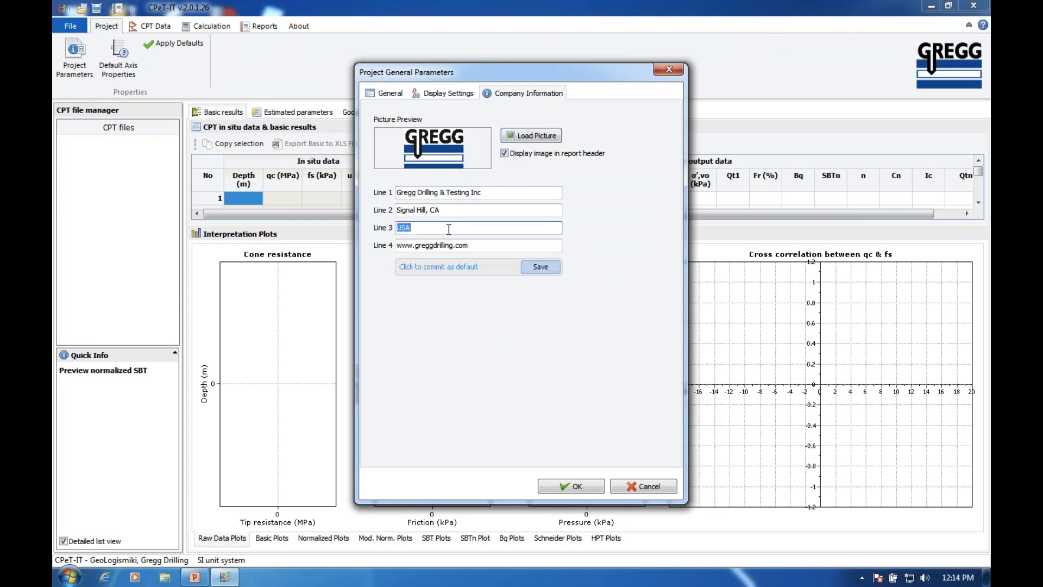
{"action": "key", "text": "Tab"}
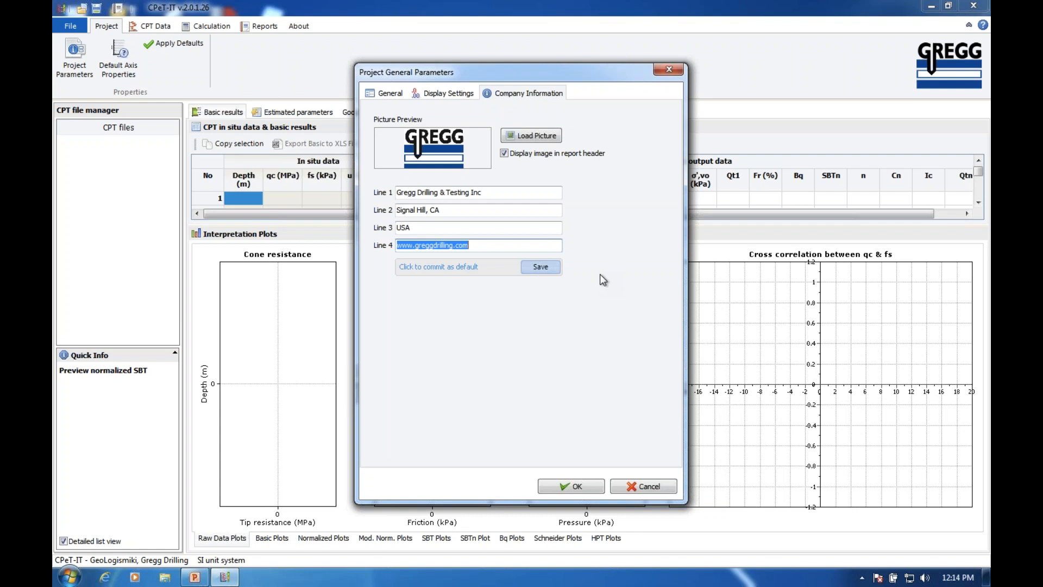
{"action": "key", "text": "shift+Tab"}
{"action": "key", "text": "shift+Tab"}
{"action": "key", "text": "Tab"}
{"action": "key", "text": "Tab"}
{"action": "key", "text": "shift+Tab"}
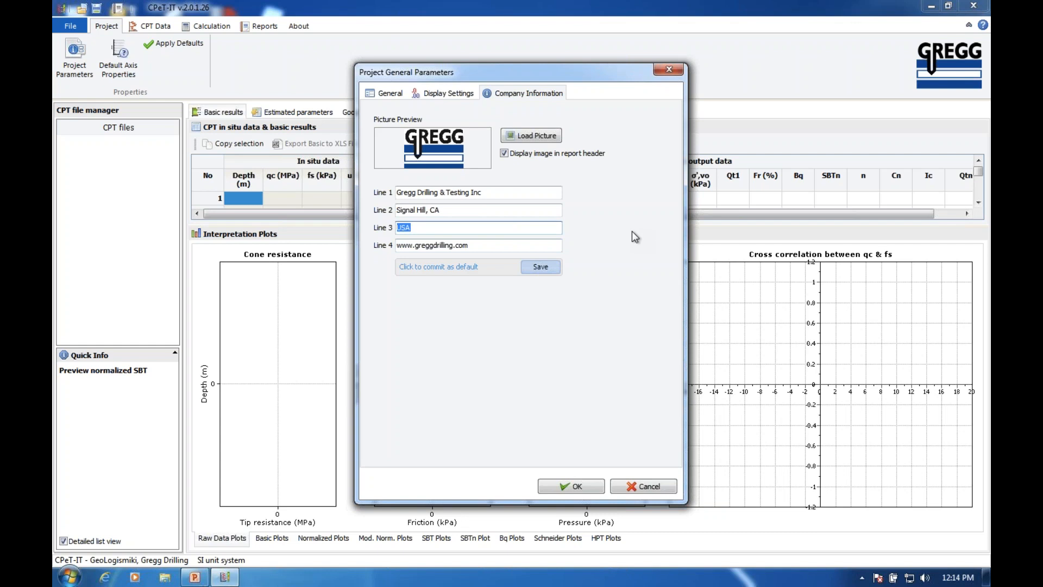
{"action": "left_click", "coordinate": [454, 192]}
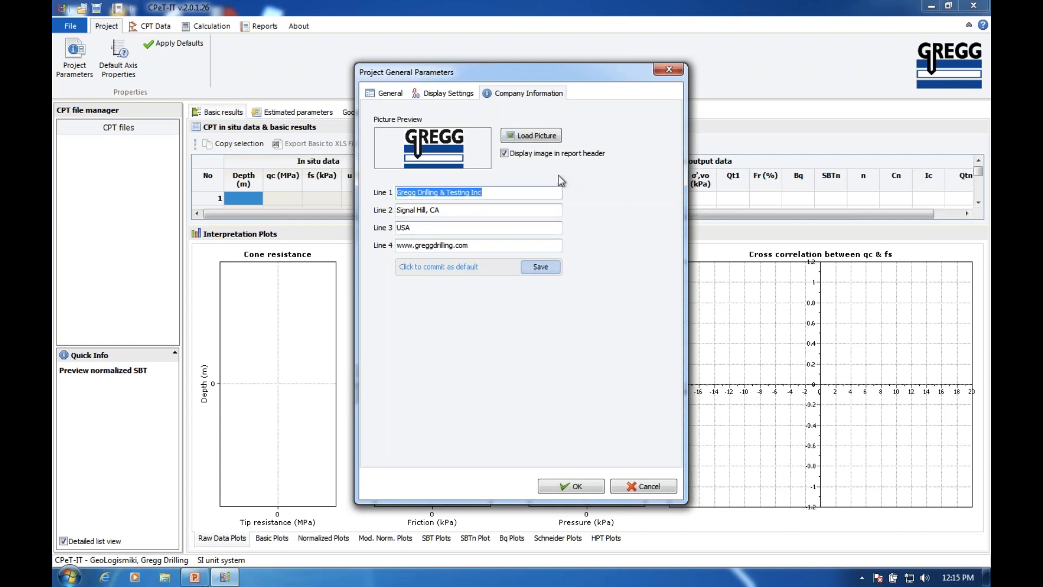
Check the project's plot display settings, return to the general settings and accept the project parameters
{"action": "left_click", "coordinate": [452, 95]}
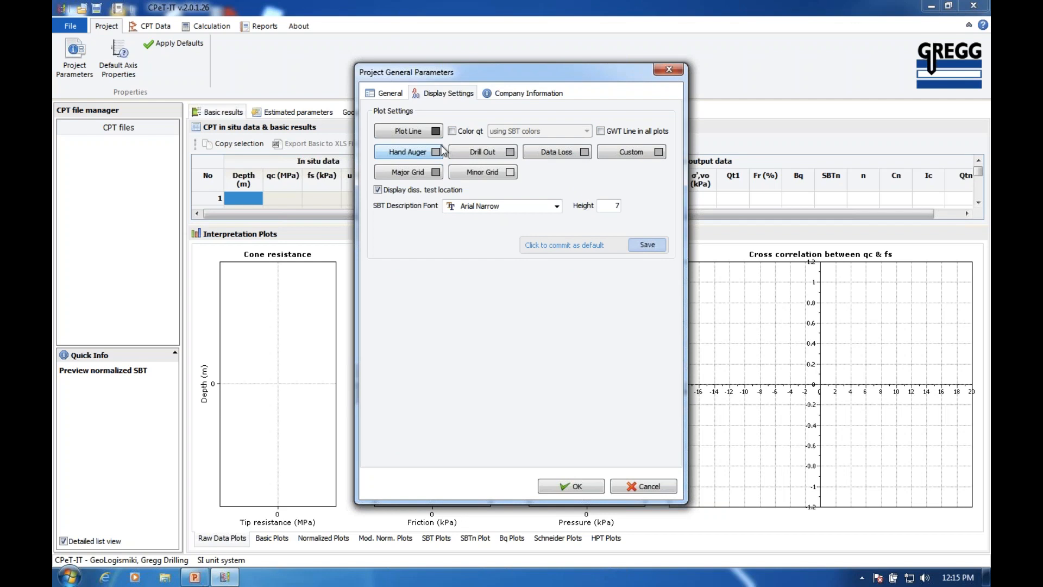
{"action": "left_click", "coordinate": [394, 96]}
{"action": "left_click", "coordinate": [416, 170]}
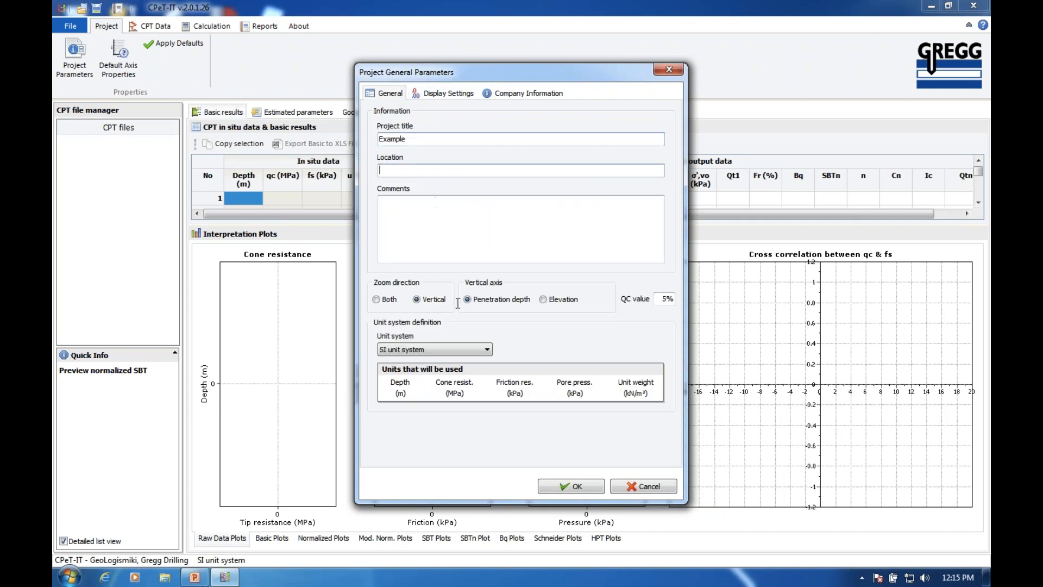
{"action": "left_click", "coordinate": [581, 486]}
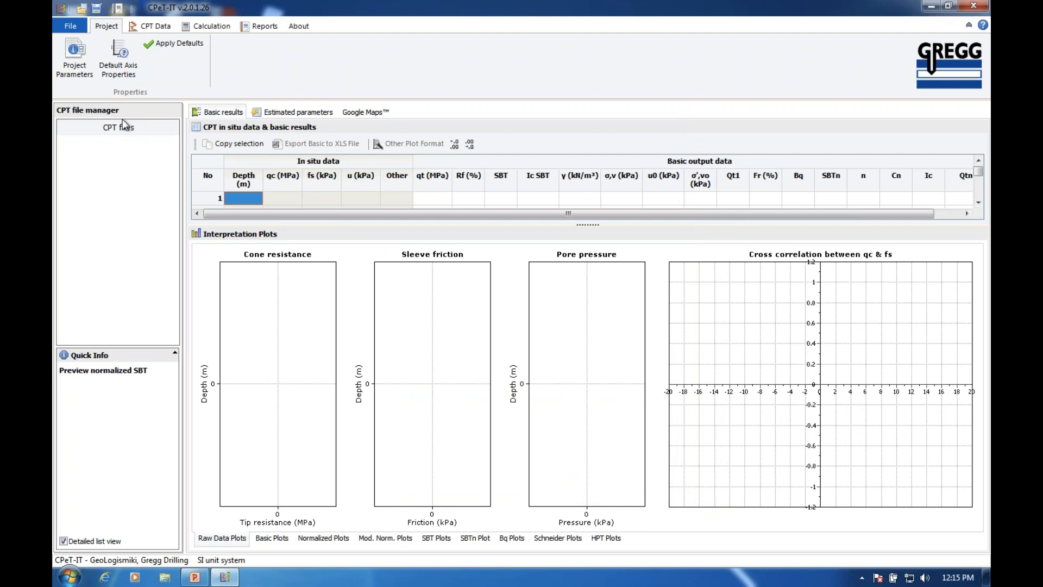
Start a CPT import from a text file and preview 185scpt1.cor from the 1 CA SCPTu COR folder
{"action": "left_click", "coordinate": [155, 27]}
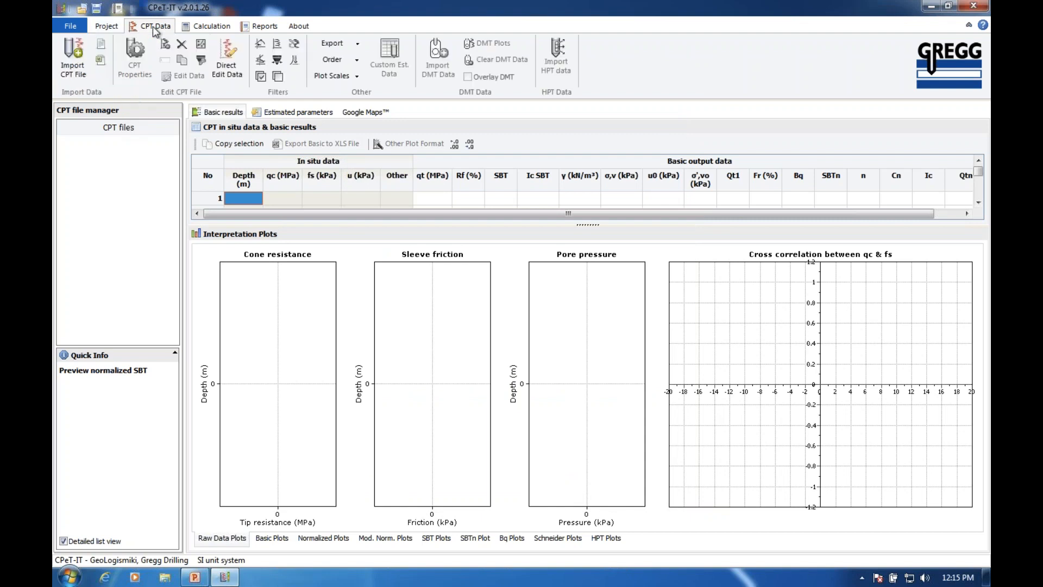
{"action": "left_click", "coordinate": [74, 72]}
{"action": "left_click", "coordinate": [74, 73]}
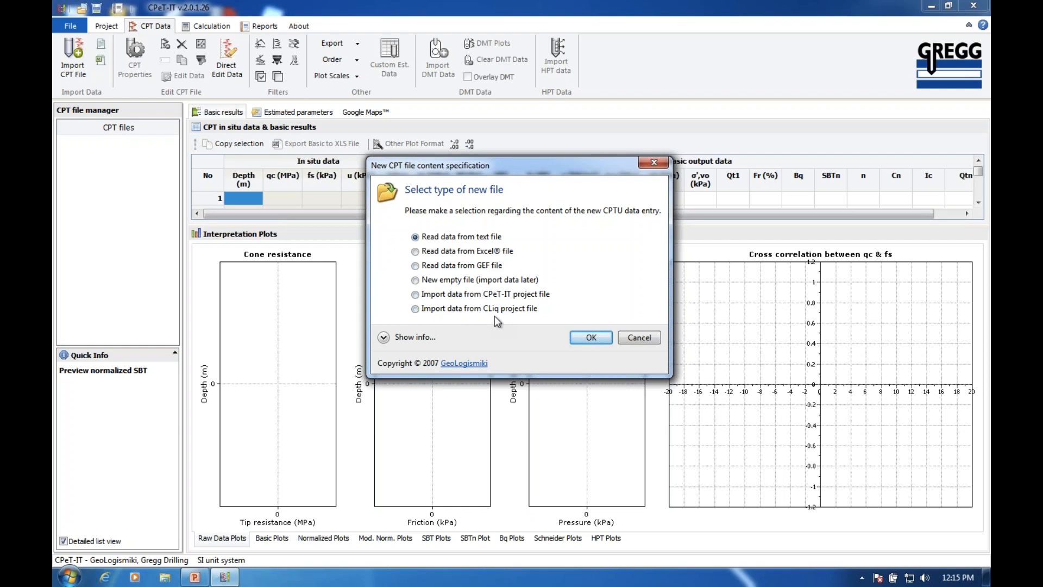
{"action": "left_click", "coordinate": [591, 338]}
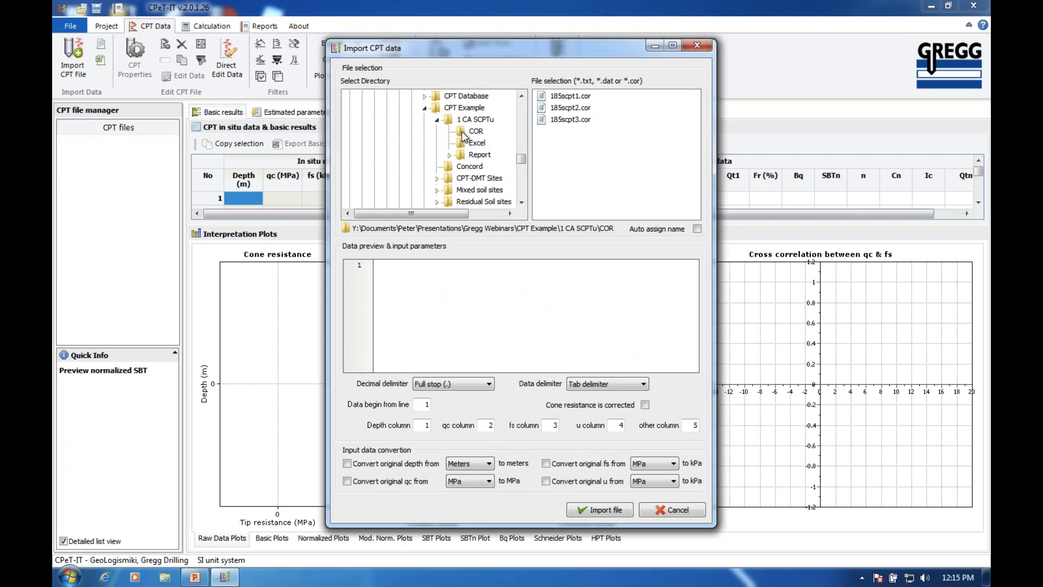
{"action": "left_click", "coordinate": [586, 97]}
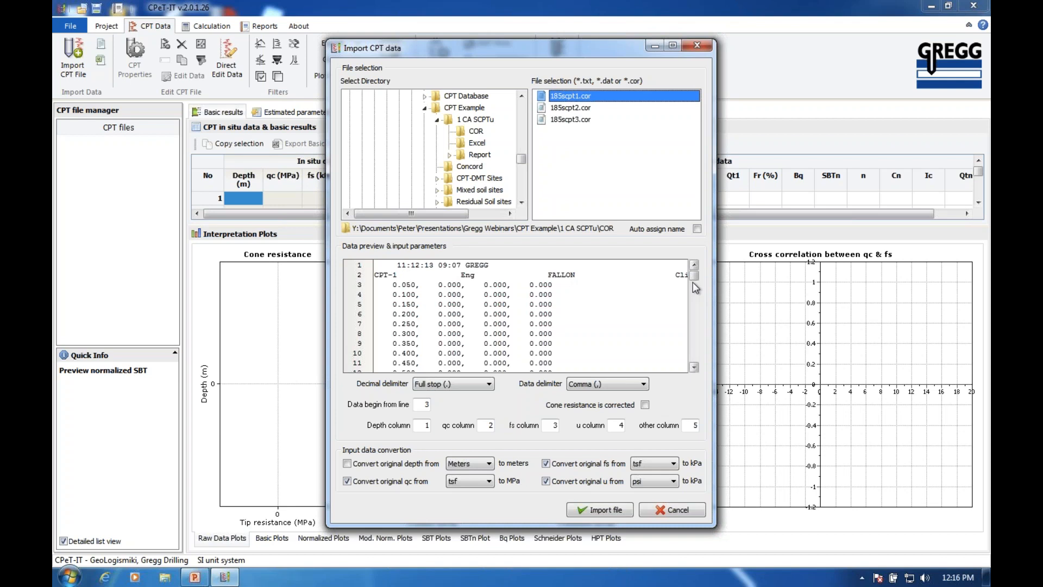
Review the previewed data, start line and column assignments, and import 185scpt1.cor, 185scpt2.cor and 185scpt3.cor together
{"action": "left_click_drag", "start_coordinate": [693, 276], "coordinate": [695, 362]}
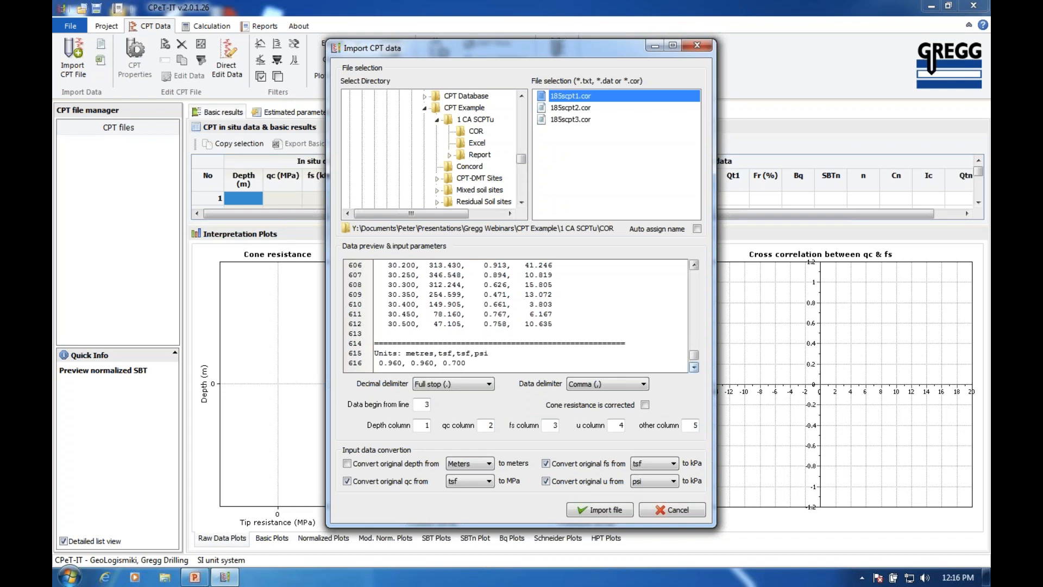
{"action": "left_click_drag", "start_coordinate": [694, 354], "coordinate": [694, 273]}
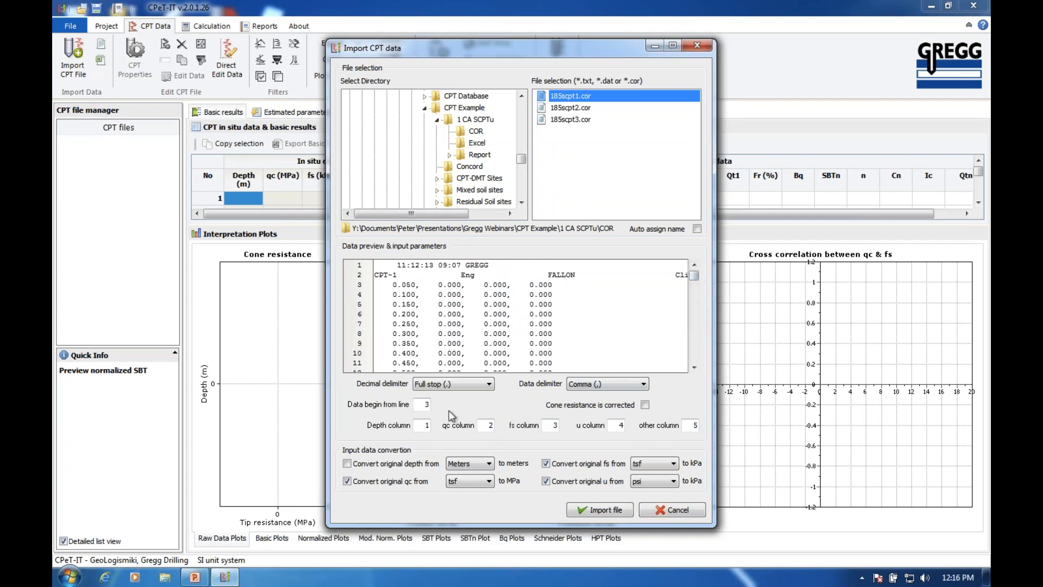
{"action": "double_click", "coordinate": [423, 404]}
{"action": "double_click", "coordinate": [610, 427]}
{"action": "left_click", "coordinate": [426, 425]}
{"action": "key", "text": "Tab"}
{"action": "key", "text": "Tab"}
{"action": "left_click_drag", "start_coordinate": [612, 93], "coordinate": [600, 115]}
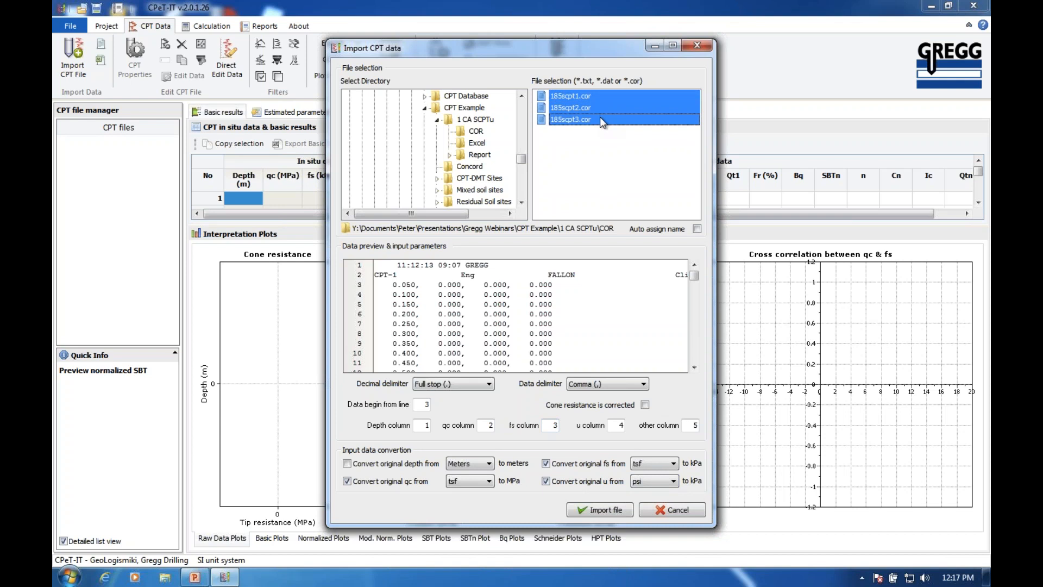
{"action": "left_click", "coordinate": [613, 510]}
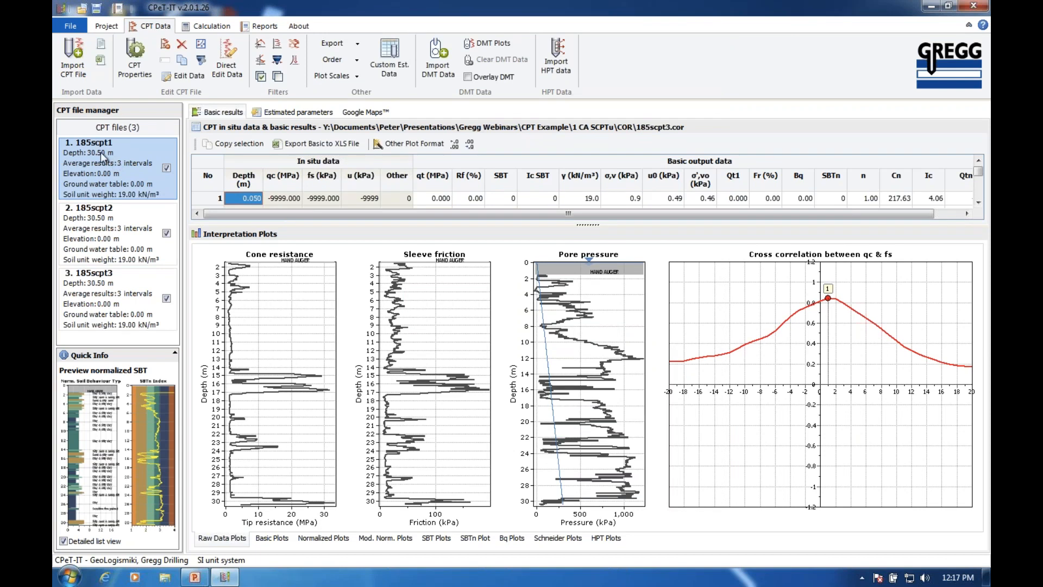
Display the raw data plots of 185scpt2 and then 185scpt3
{"action": "left_click", "coordinate": [109, 213]}
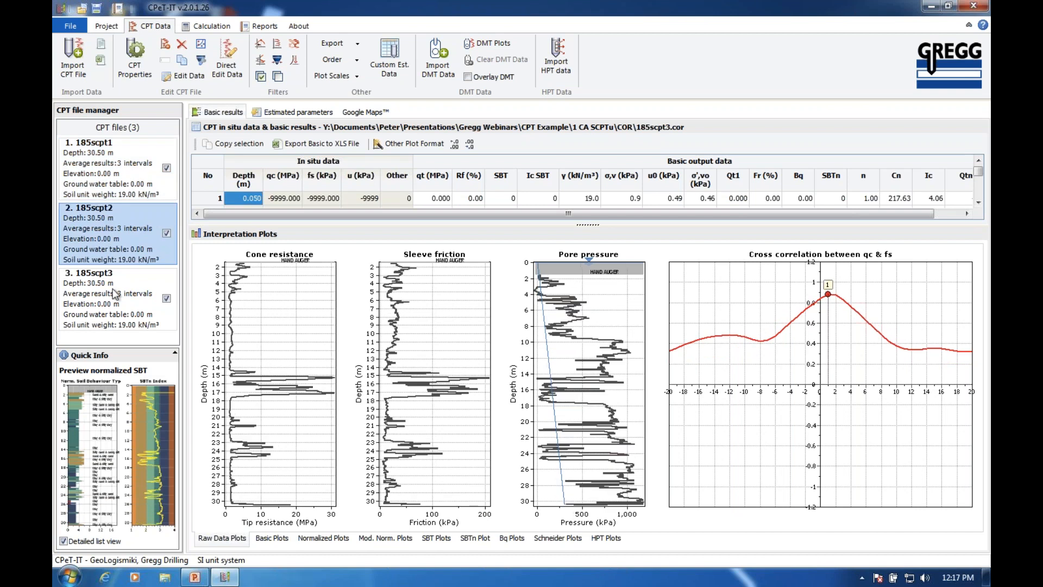
{"action": "left_click", "coordinate": [117, 302]}
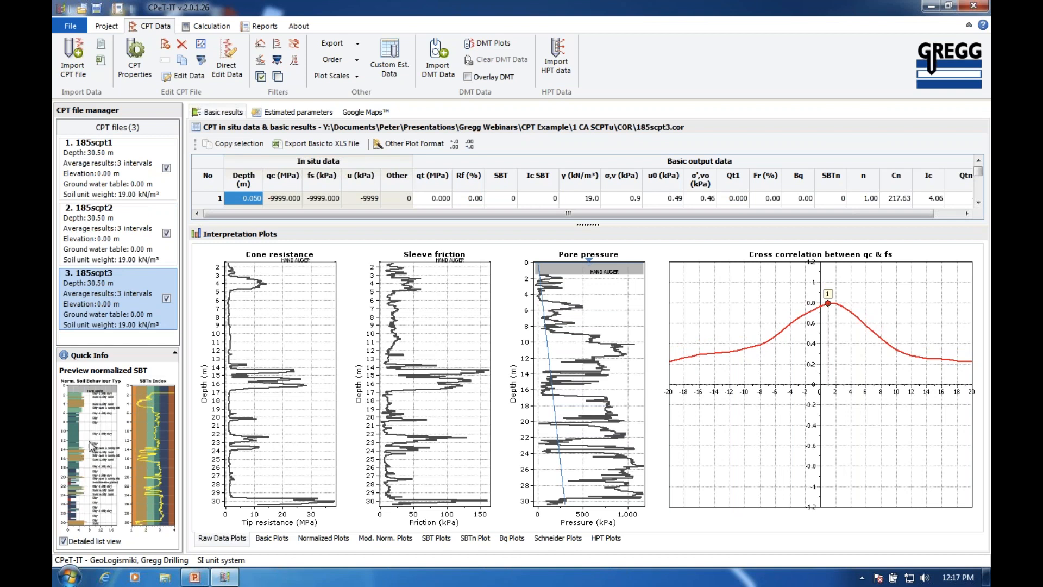
Switch the CPT file list to the compact view and collapse the Quick Info section
{"action": "left_click", "coordinate": [63, 541]}
{"action": "left_click", "coordinate": [63, 541]}
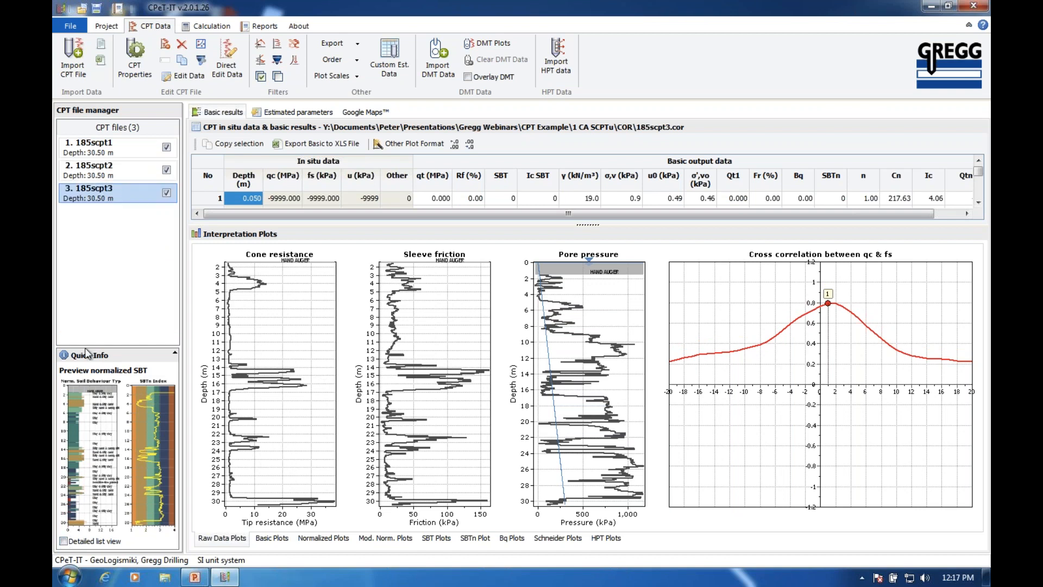
{"action": "left_click", "coordinate": [174, 352]}
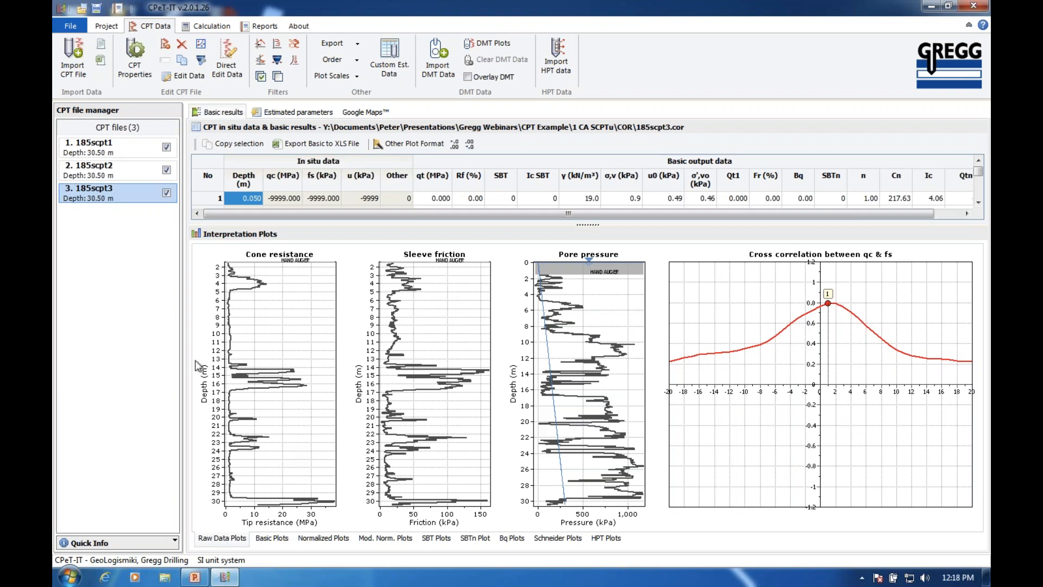
Set the depth axis to custom values from 0 to 30 m and apply it to all plots of the selected CPT
{"action": "double_click", "coordinate": [228, 397]}
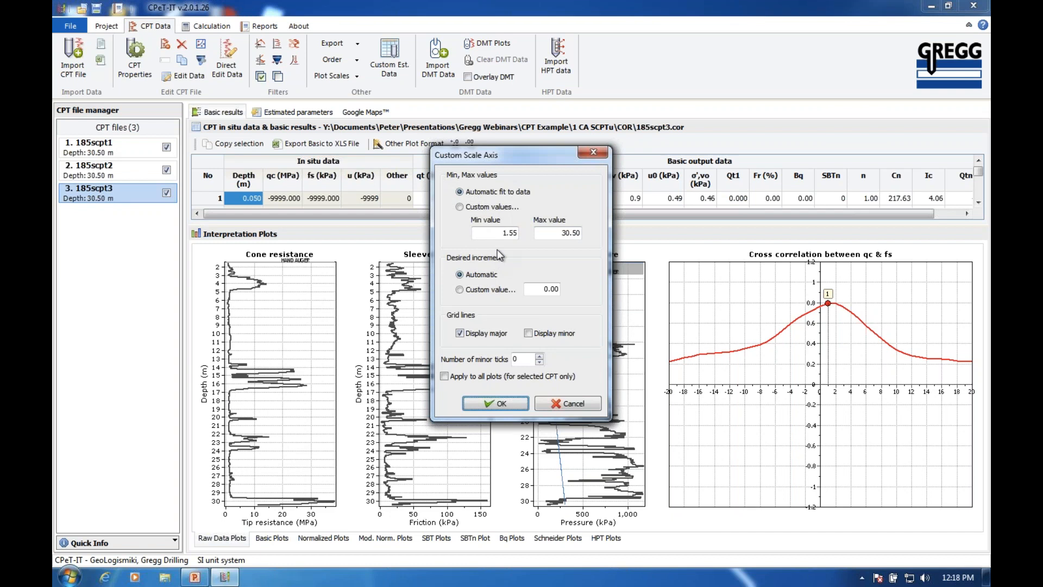
{"action": "left_click", "coordinate": [506, 234]}
{"action": "type", "text": "0"}
{"action": "left_click", "coordinate": [558, 232]}
{"action": "type", "text": "30"}
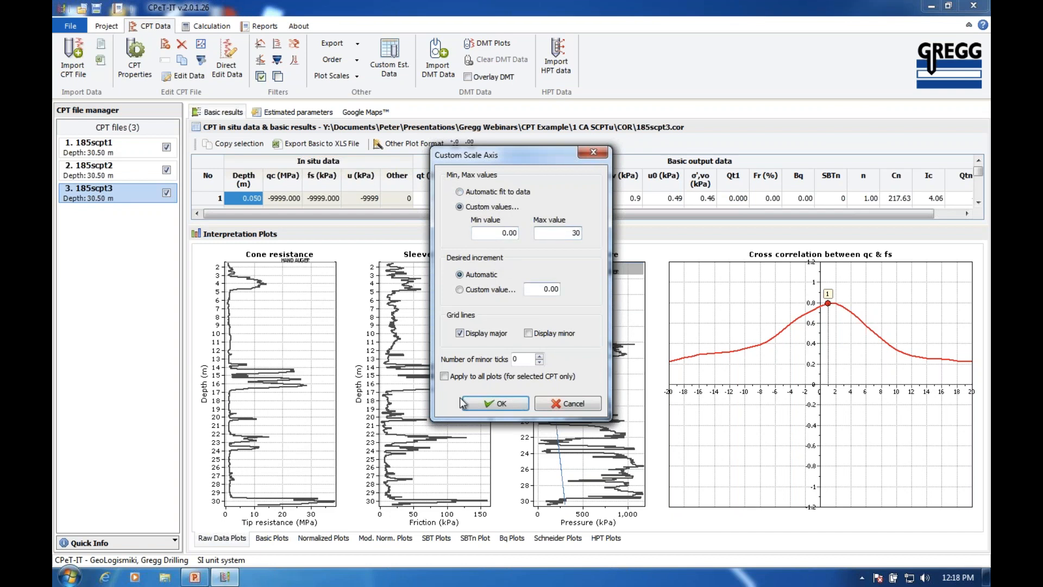
{"action": "left_click", "coordinate": [445, 376]}
{"action": "left_click", "coordinate": [497, 404]}
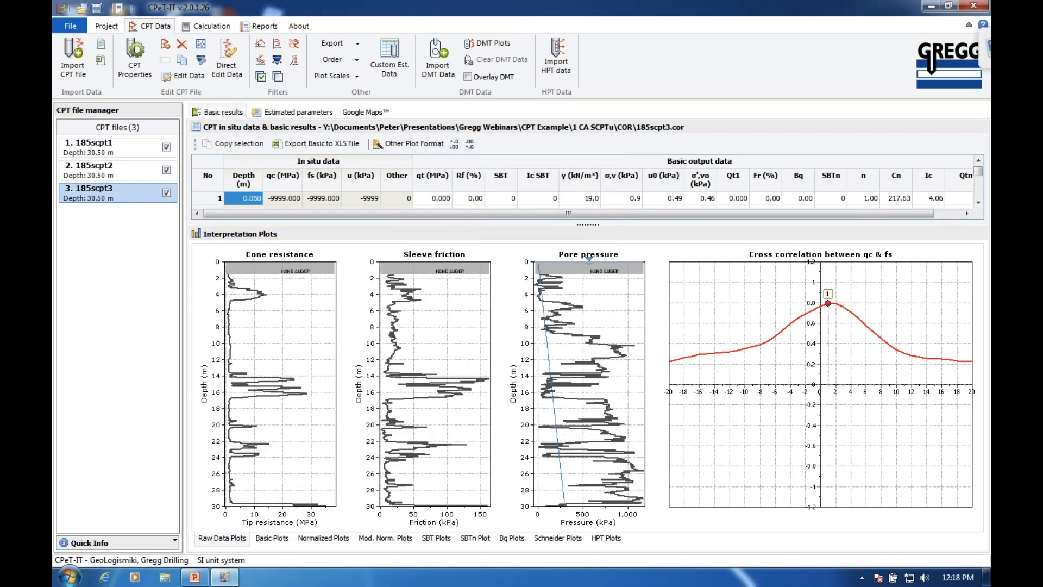
Set the maximum of the cone resistance plot's tip resistance axis to 30 MPa
{"action": "double_click", "coordinate": [288, 512]}
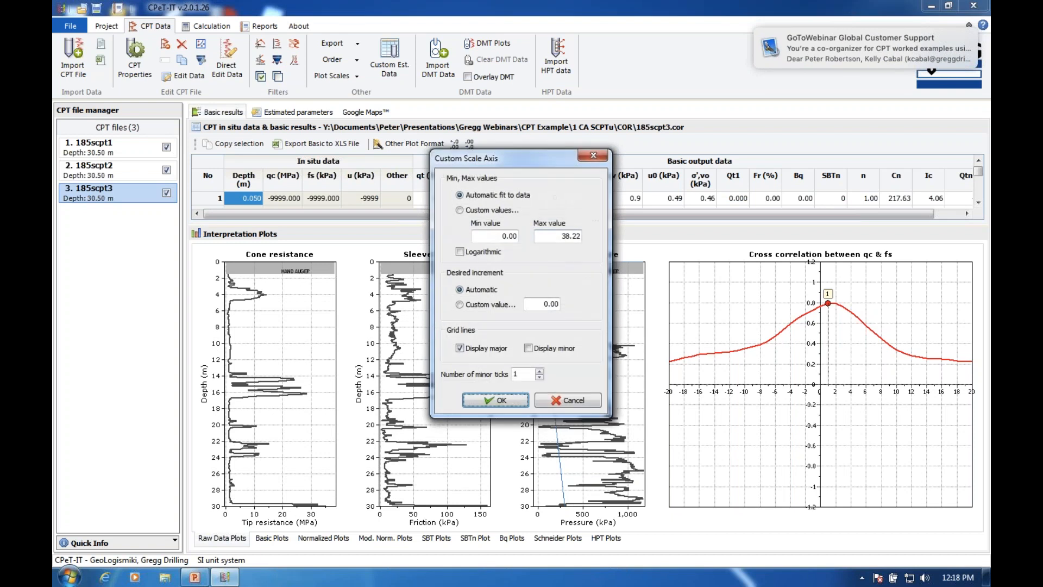
{"action": "left_click", "coordinate": [558, 236]}
{"action": "type", "text": "30"}
{"action": "left_click", "coordinate": [507, 401]}
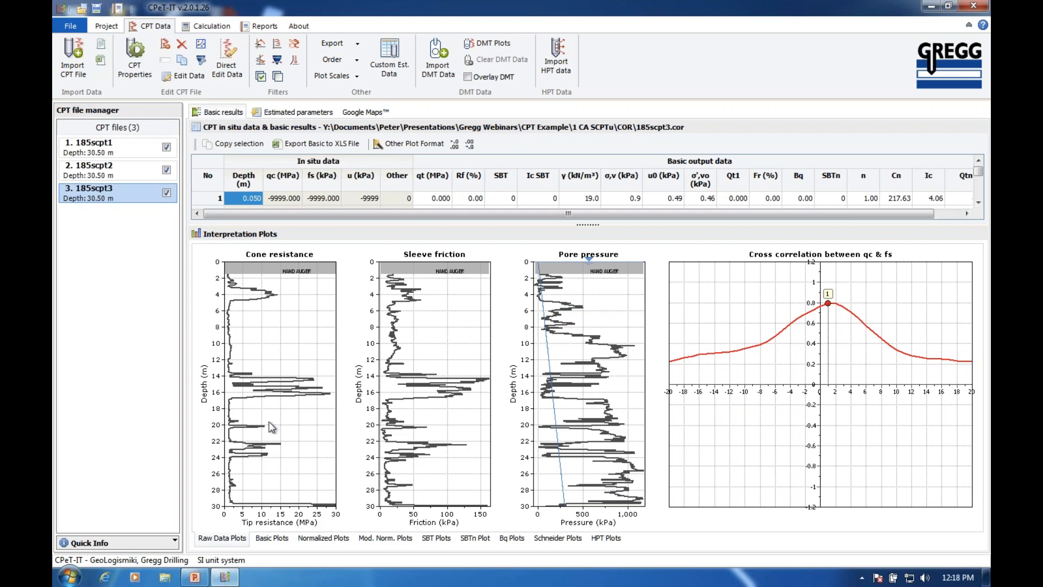
Open the dissipation interpretation module for 185scpt3 and start a new dissipation test that reads its data from an XLS file
{"action": "left_click", "coordinate": [212, 26]}
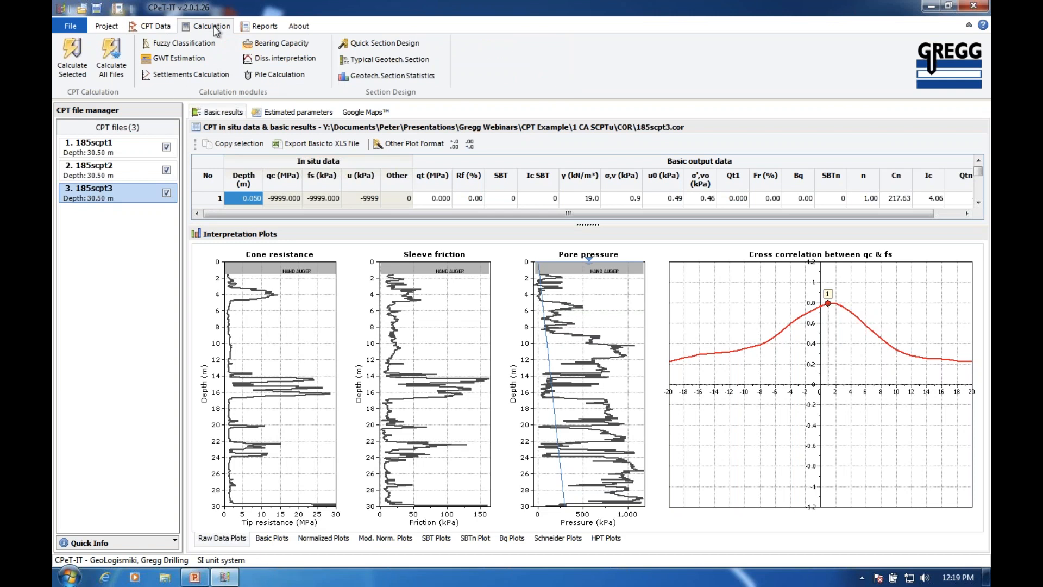
{"action": "left_click", "coordinate": [270, 61]}
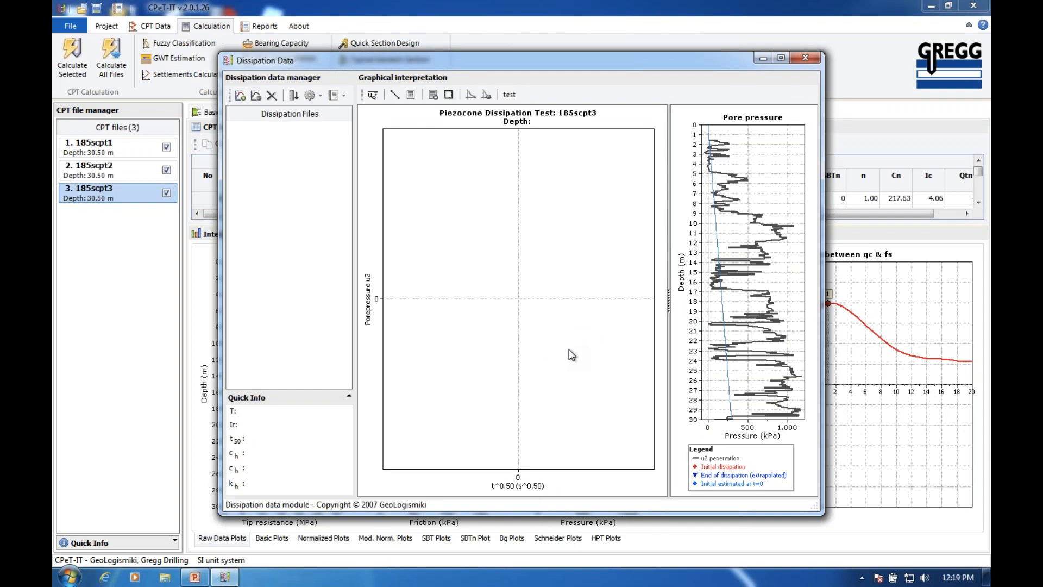
{"action": "left_click", "coordinate": [241, 98]}
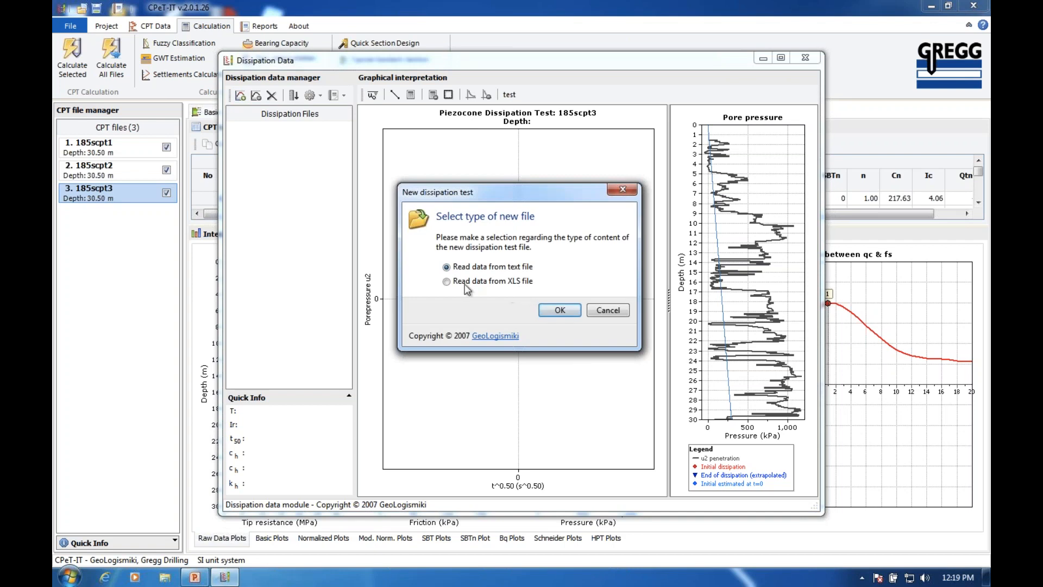
{"action": "left_click", "coordinate": [446, 282]}
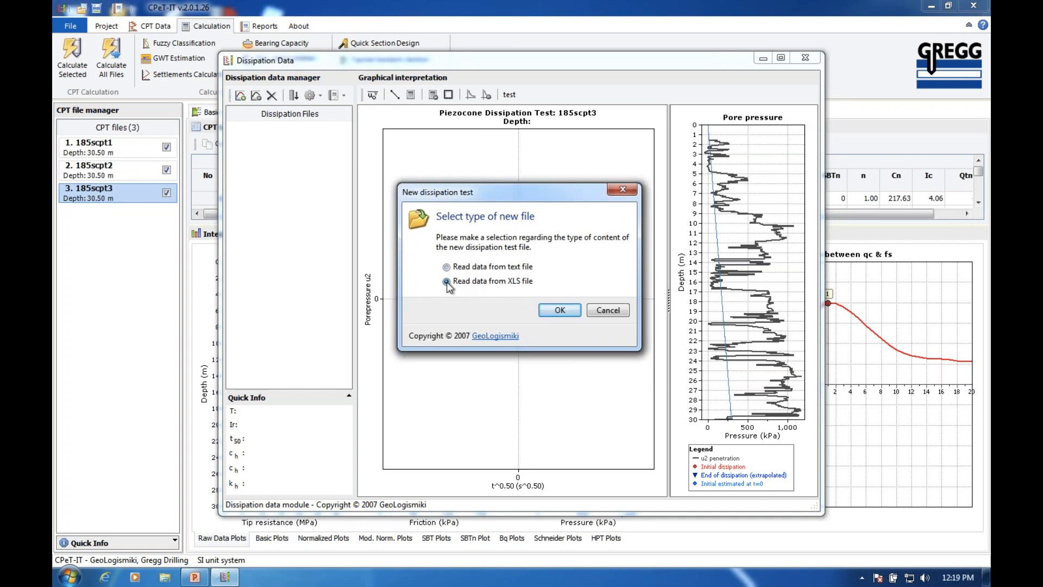
{"action": "left_click", "coordinate": [560, 311]}
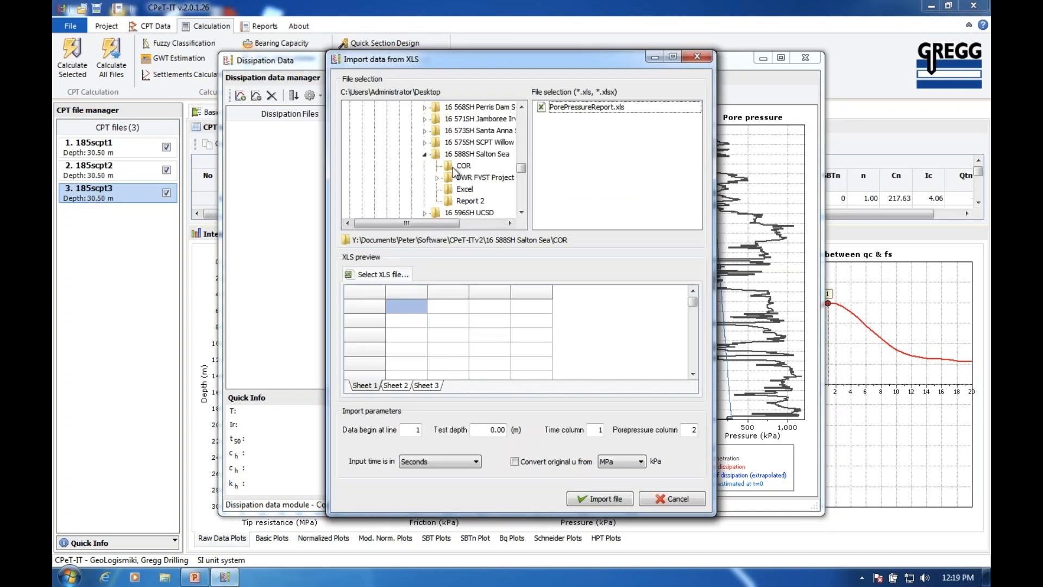
Collapse the 16 588SH Salton Sea, CPeT-ITv2 and Software folders in the file tree
{"action": "left_click", "coordinate": [425, 155]}
{"action": "scroll", "coordinate": [520, 130], "scroll_direction": "up", "scroll_amount": 6}
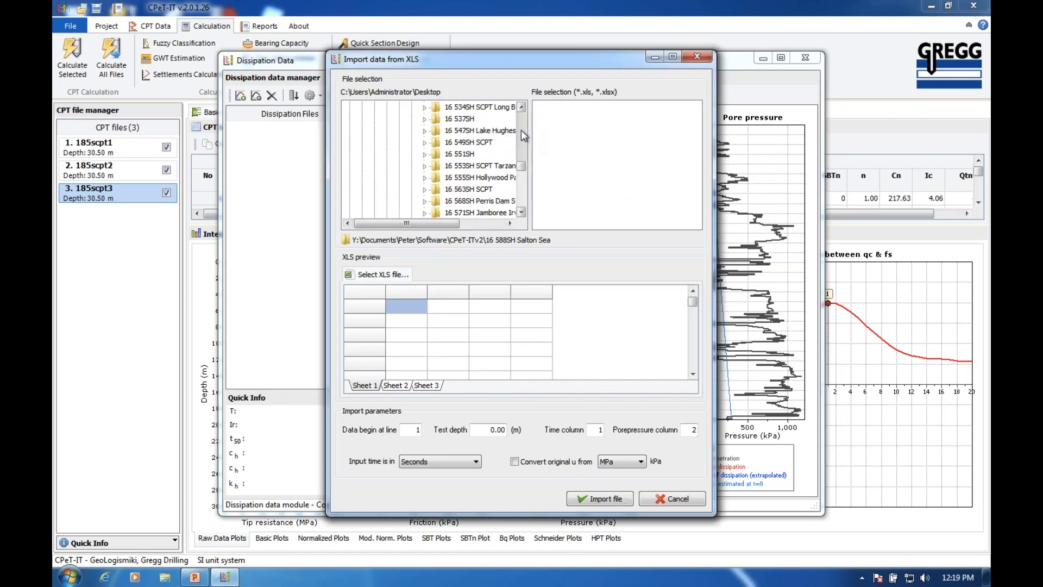
{"action": "scroll", "coordinate": [521, 129], "scroll_direction": "up", "scroll_amount": 5}
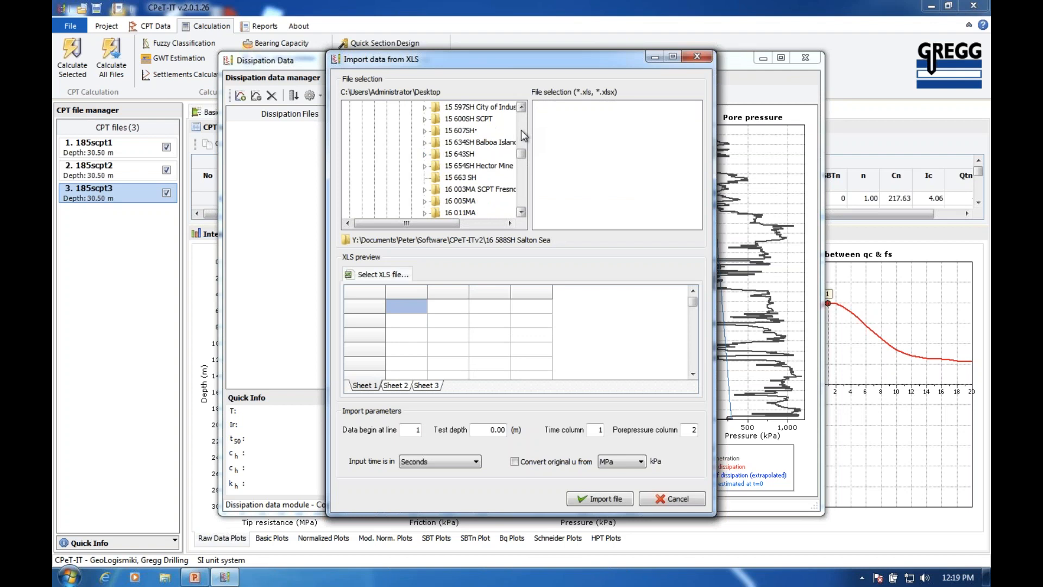
{"action": "scroll", "coordinate": [521, 127], "scroll_direction": "up", "scroll_amount": 3}
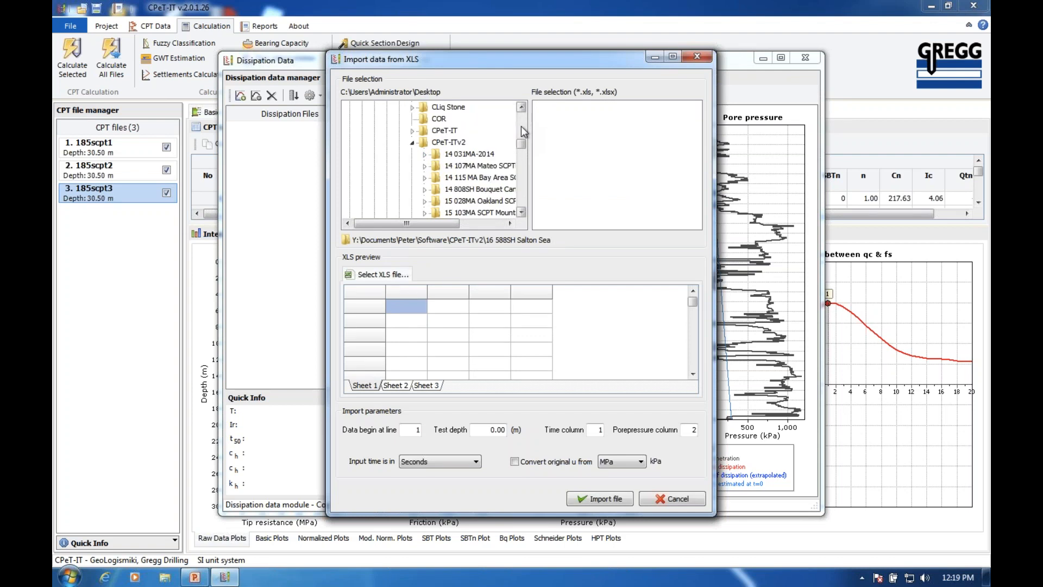
{"action": "left_click", "coordinate": [412, 143]}
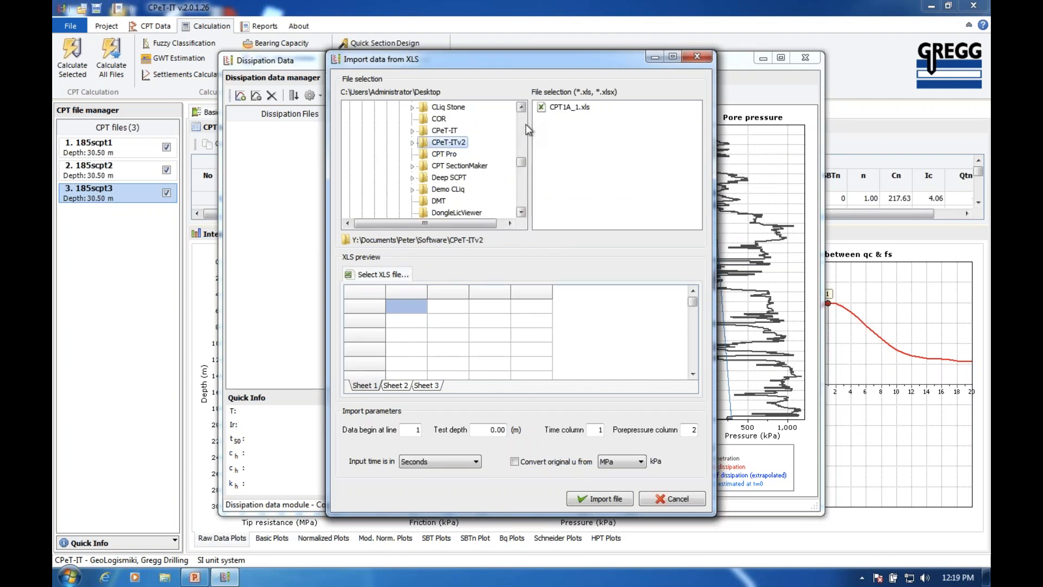
{"action": "scroll", "coordinate": [523, 126], "scroll_direction": "up", "scroll_amount": 3}
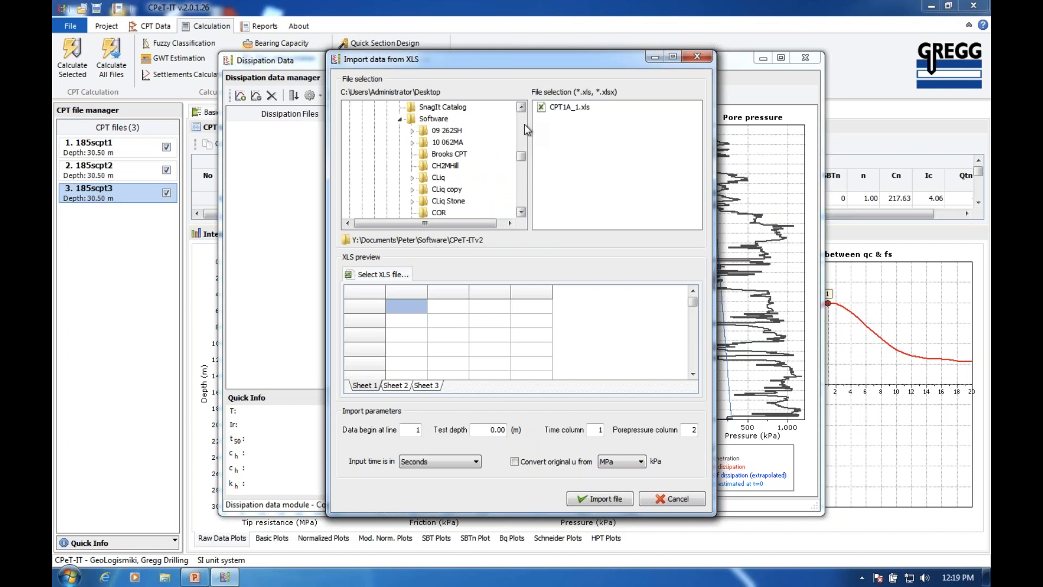
{"action": "left_click", "coordinate": [401, 120]}
{"action": "scroll", "coordinate": [462, 161], "scroll_direction": "up", "scroll_amount": 3}
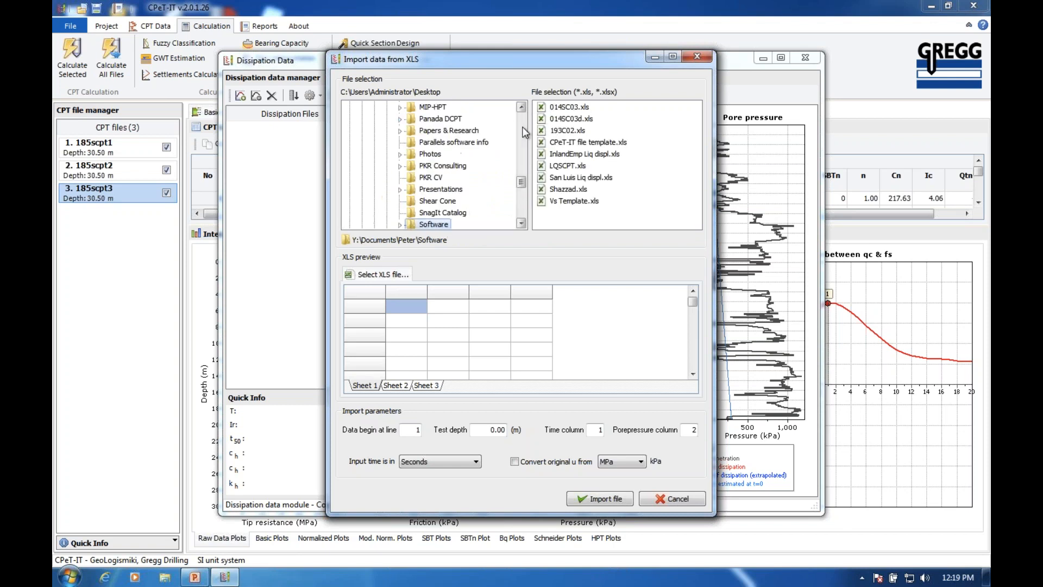
Load PorePressureReport.xls from the Presentations\Gregg Webinars\CPT Example\1 CA SCPTu\COR folder into the XLS preview
{"action": "left_click", "coordinate": [401, 190]}
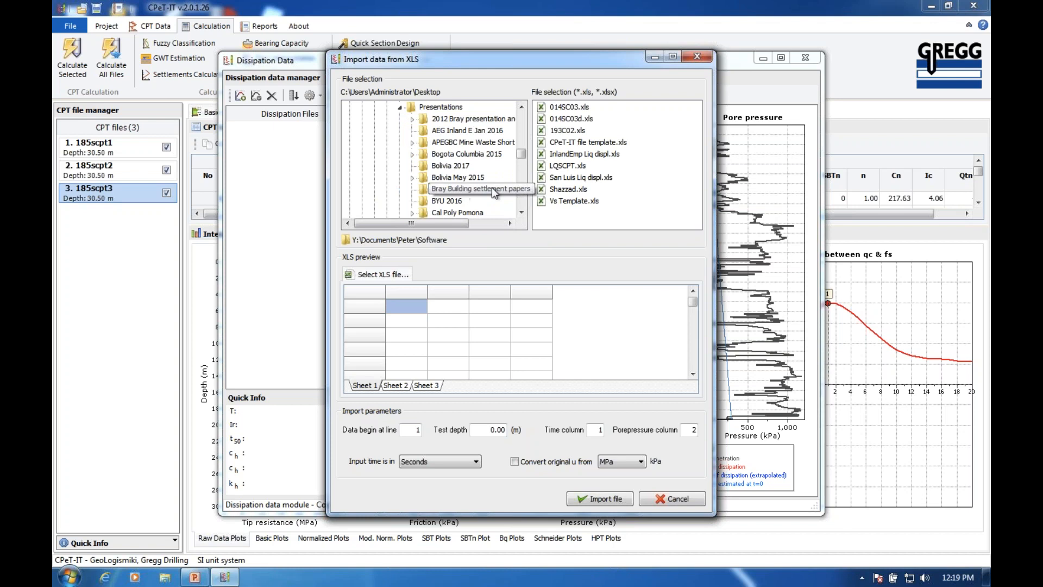
{"action": "scroll", "coordinate": [521, 201], "scroll_direction": "down", "scroll_amount": 5}
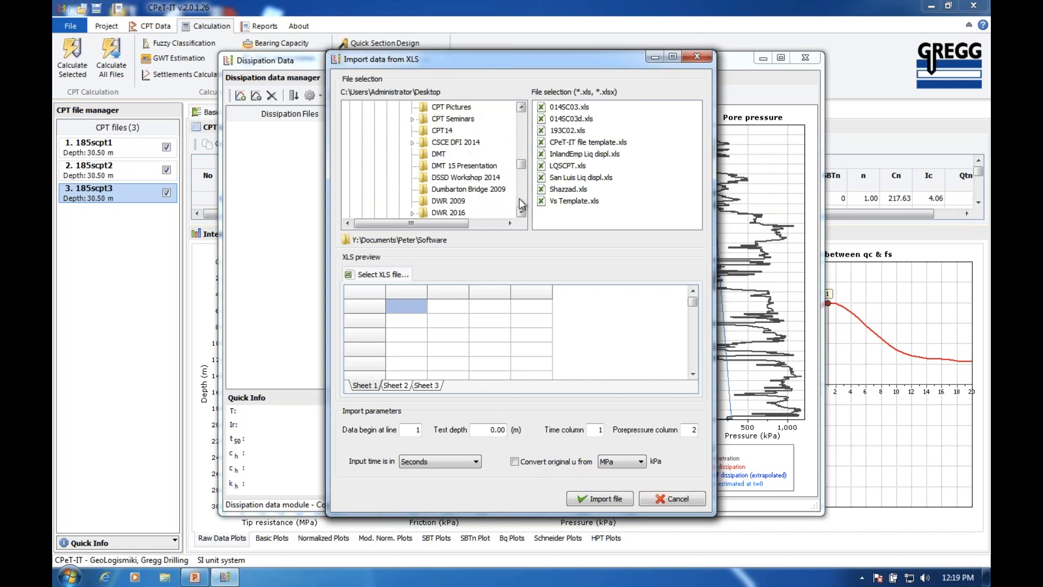
{"action": "scroll", "coordinate": [522, 205], "scroll_direction": "down", "scroll_amount": 3}
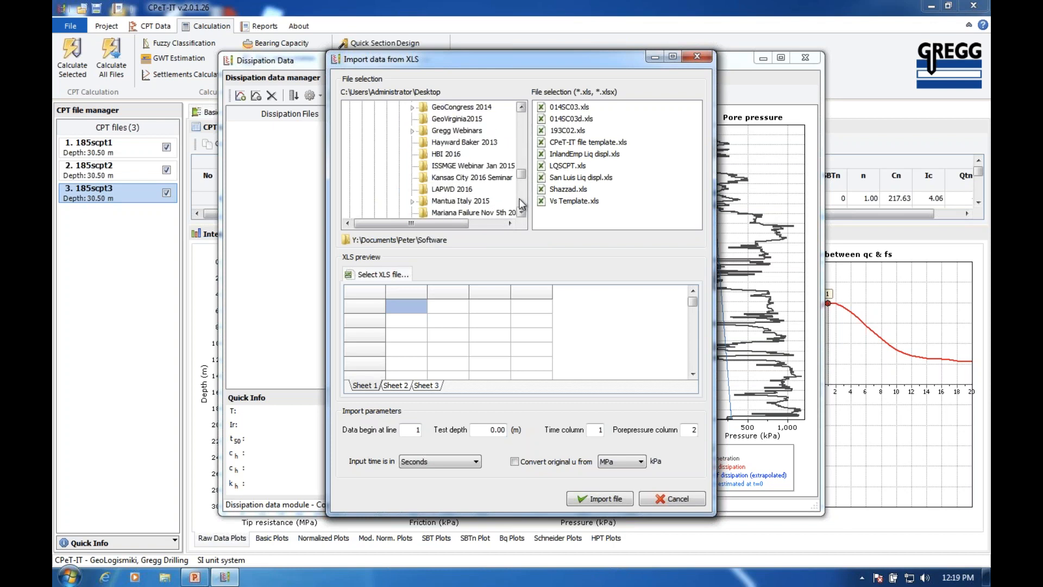
{"action": "left_click", "coordinate": [410, 131]}
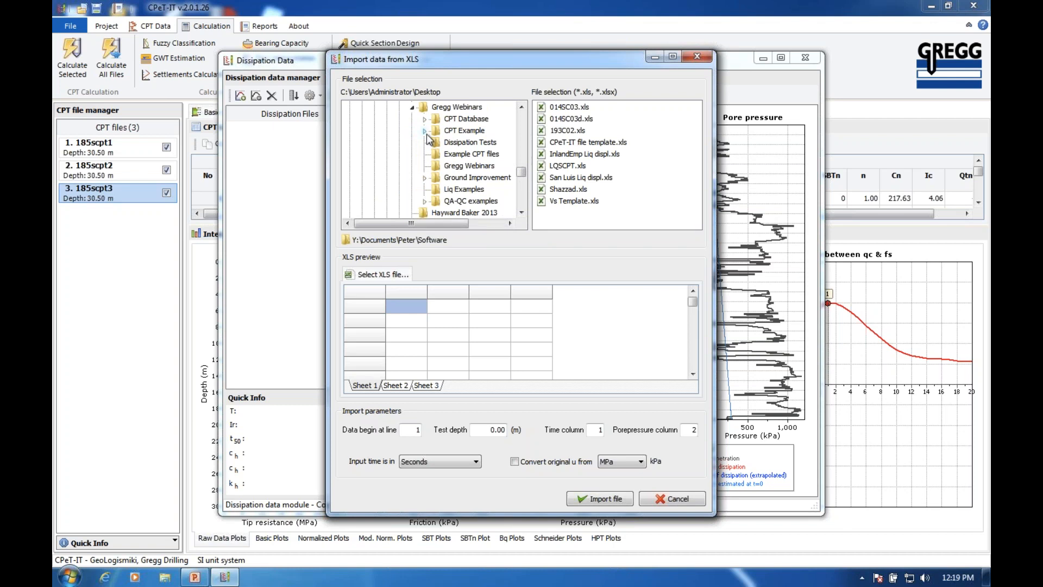
{"action": "left_click", "coordinate": [425, 131]}
{"action": "left_click", "coordinate": [436, 119]}
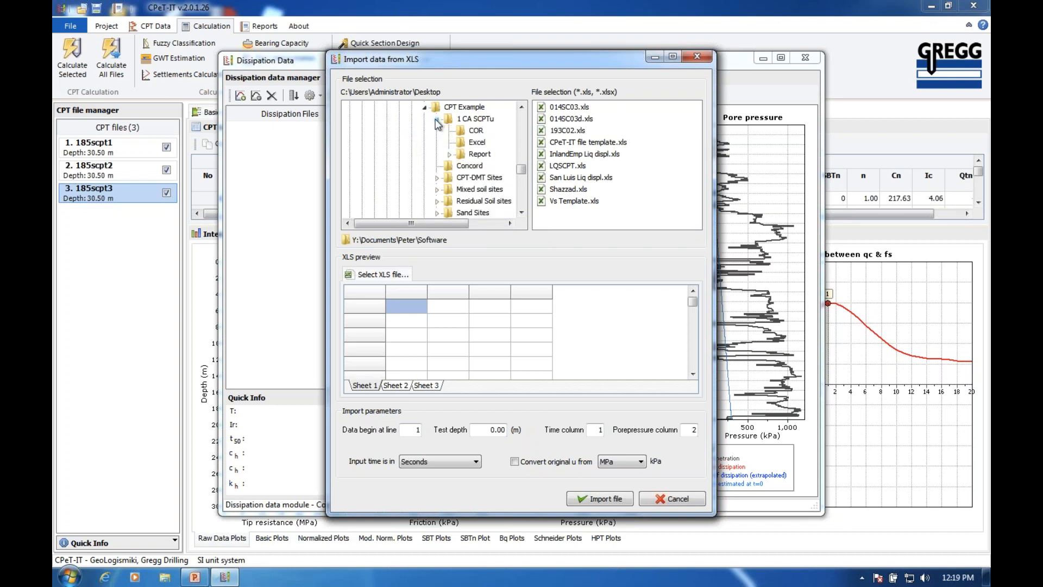
{"action": "left_click", "coordinate": [475, 130]}
{"action": "left_click", "coordinate": [556, 108]}
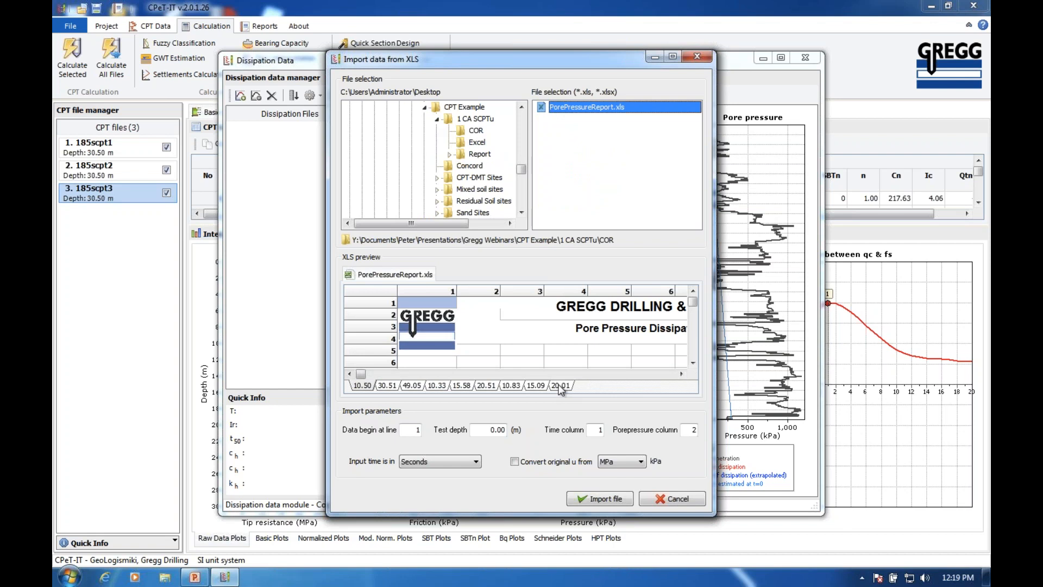
Select the 10.83 sheet of the report and show its depth, time and pore pressure columns
{"action": "left_click", "coordinate": [623, 377]}
{"action": "left_click", "coordinate": [628, 376]}
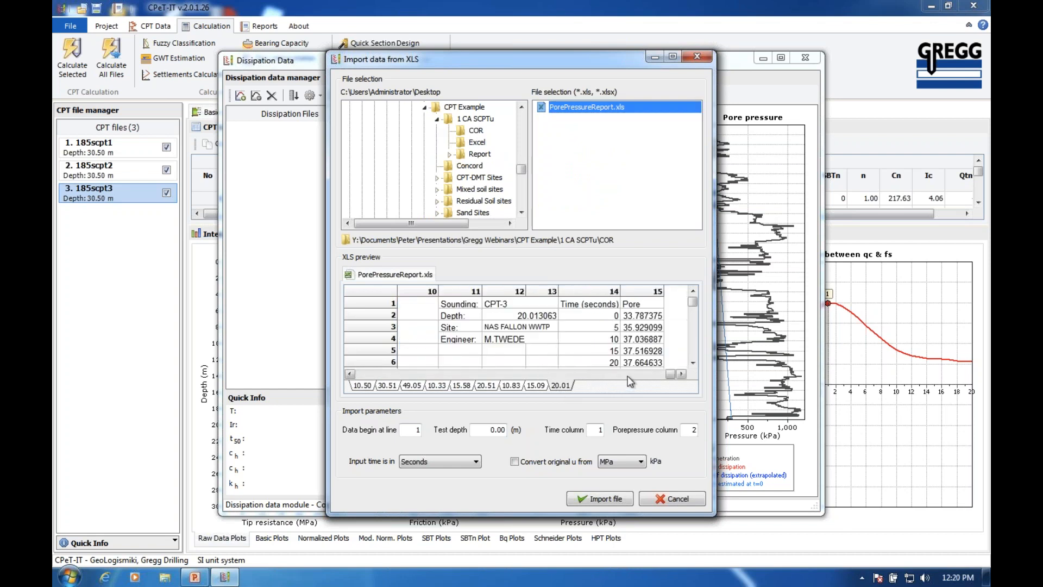
{"action": "left_click", "coordinate": [512, 385]}
{"action": "left_click", "coordinate": [657, 374]}
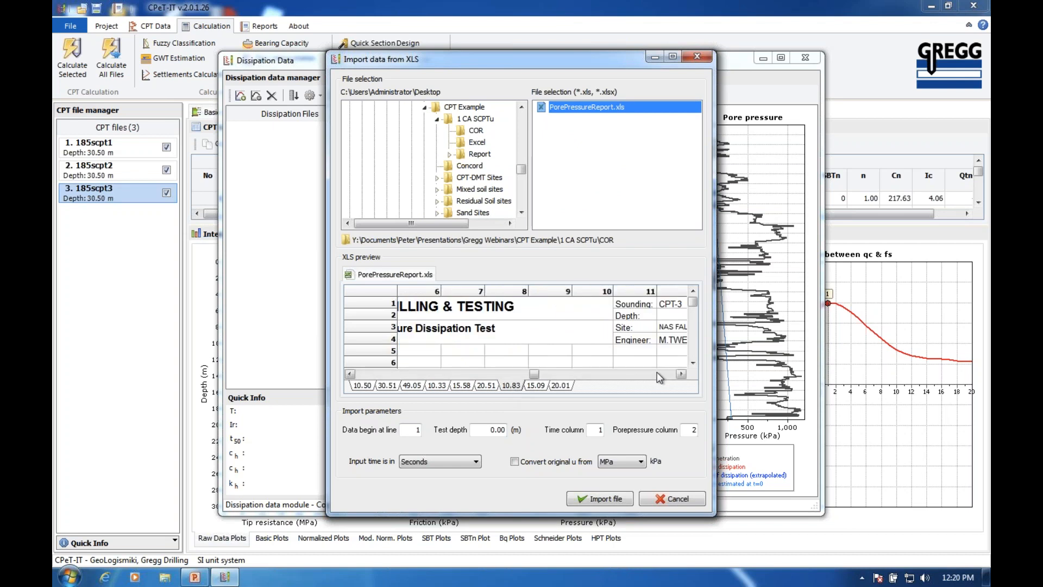
{"action": "left_click", "coordinate": [657, 374]}
Set the import parameters to data beginning at line 2, test depth 10.83 m, time column 14 and porepressure column 15
{"action": "left_click", "coordinate": [488, 430]}
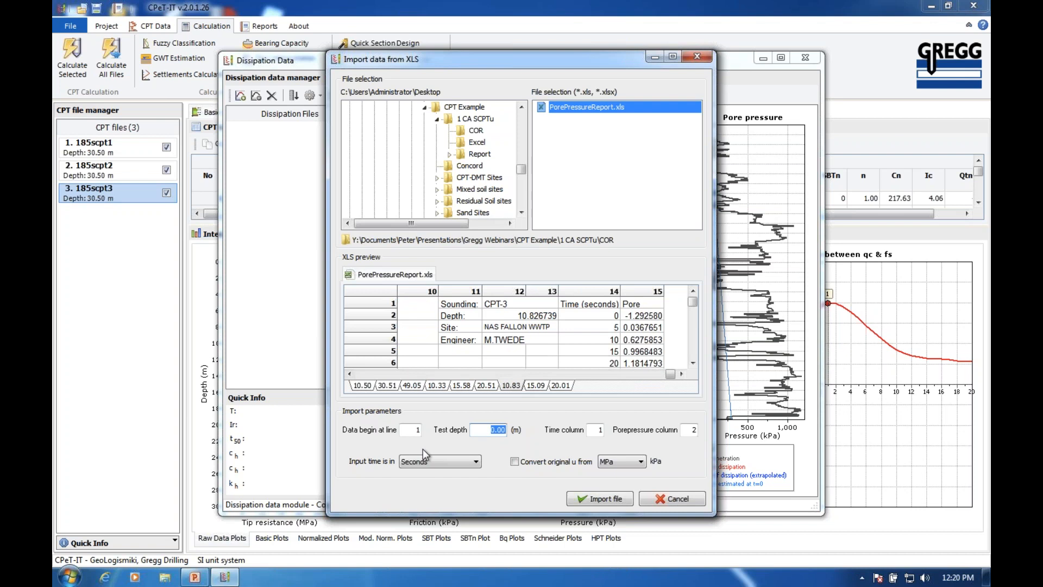
{"action": "left_click", "coordinate": [416, 433]}
{"action": "type", "text": "2"}
{"action": "left_click", "coordinate": [495, 429]}
{"action": "type", "text": "10.83"}
{"action": "left_click", "coordinate": [598, 431]}
{"action": "type", "text": "14"}
{"action": "key", "text": "Tab"}
{"action": "type", "text": "15"}
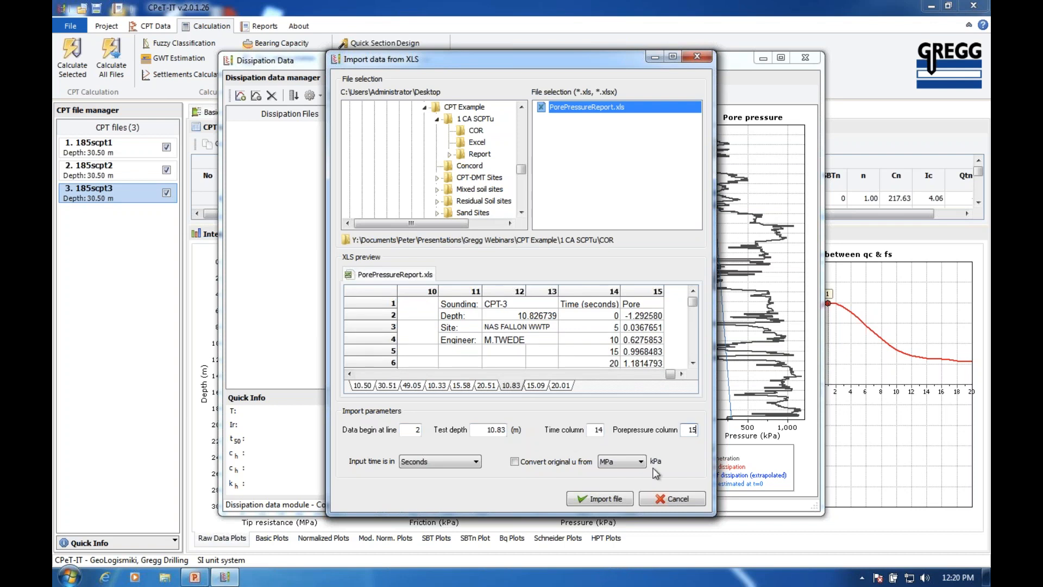
Enable conversion of the original u from psi, import the file and display the dissipation curve of the 10.83 m test
{"action": "left_click", "coordinate": [515, 462]}
{"action": "left_click", "coordinate": [636, 462]}
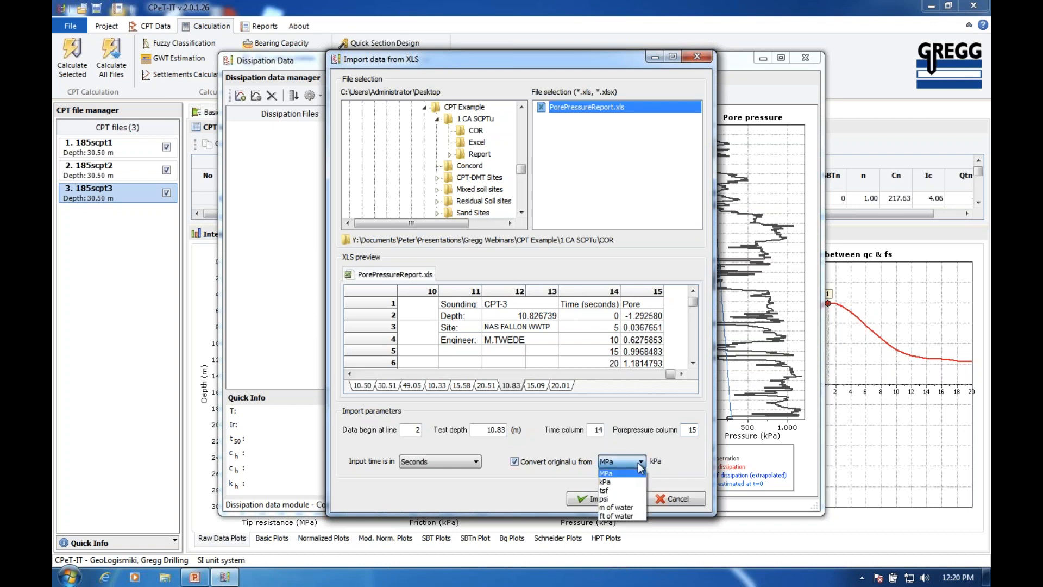
{"action": "left_click", "coordinate": [613, 499]}
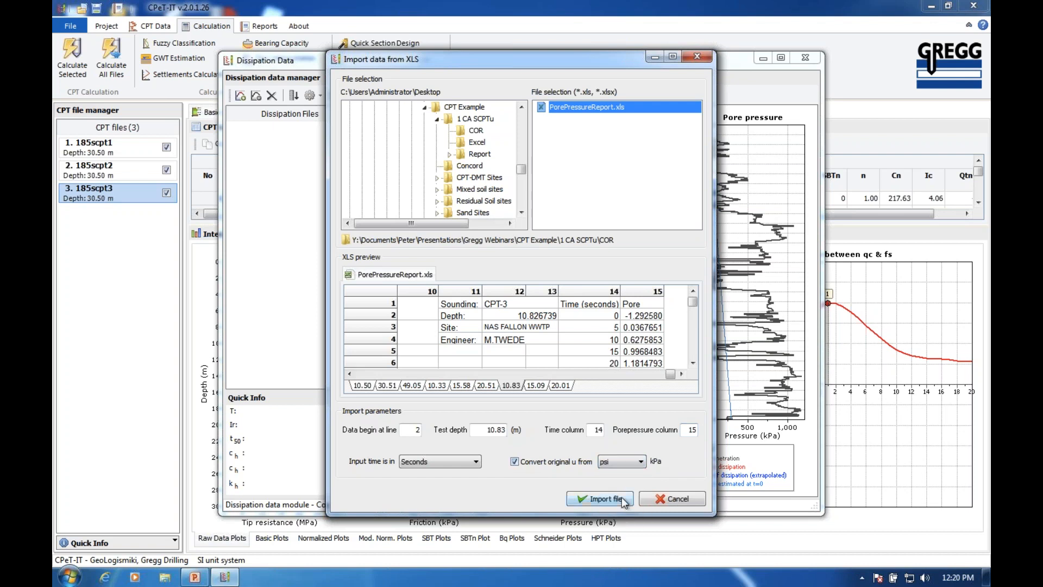
{"action": "left_click", "coordinate": [608, 499]}
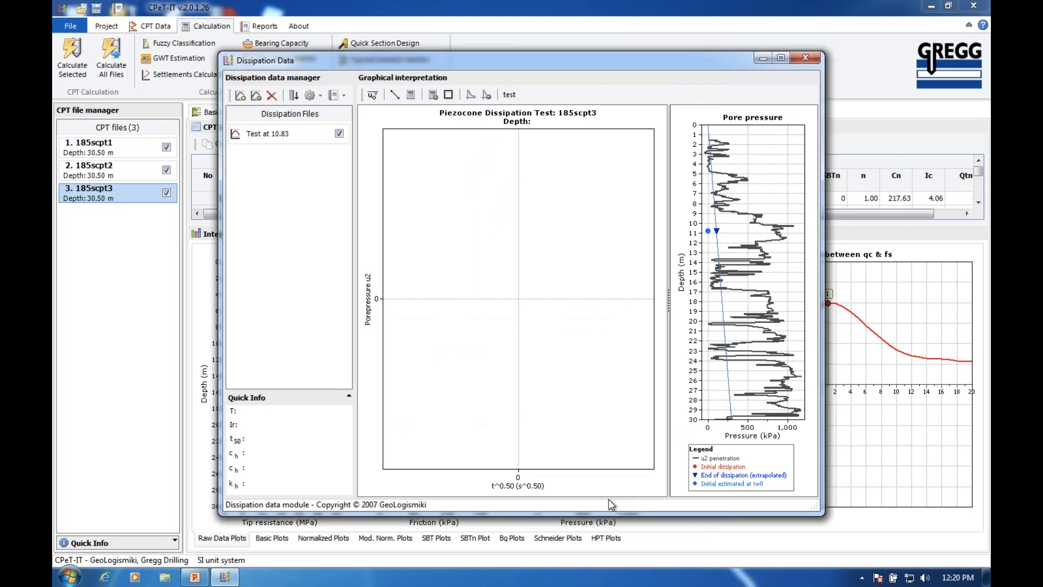
{"action": "left_click", "coordinate": [276, 136]}
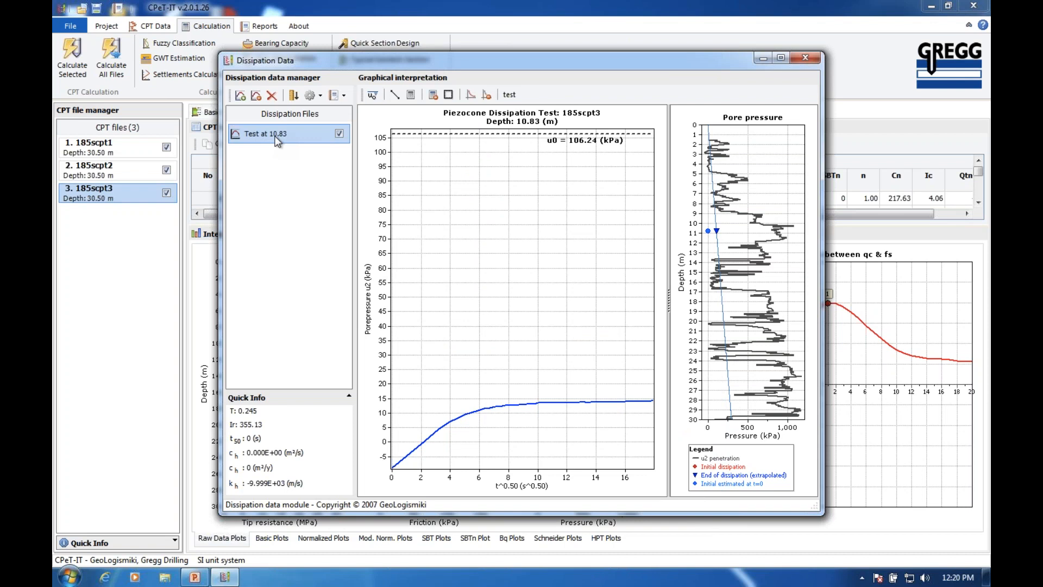
Close the dissipation module and open the project Clay sand SCPTu & Diss SI v2 without saving the current one
{"action": "left_click", "coordinate": [807, 58]}
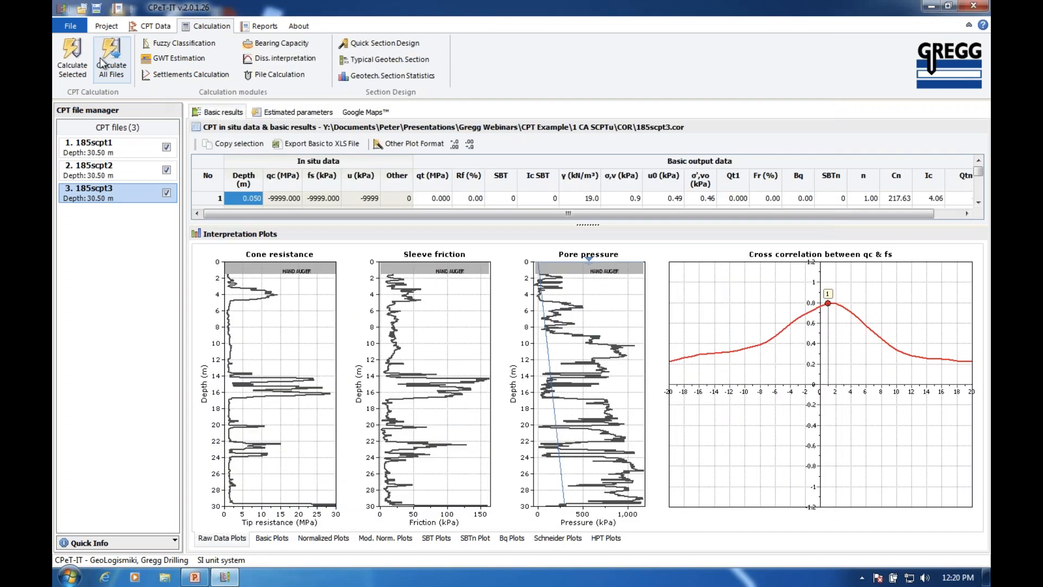
{"action": "left_click", "coordinate": [70, 28]}
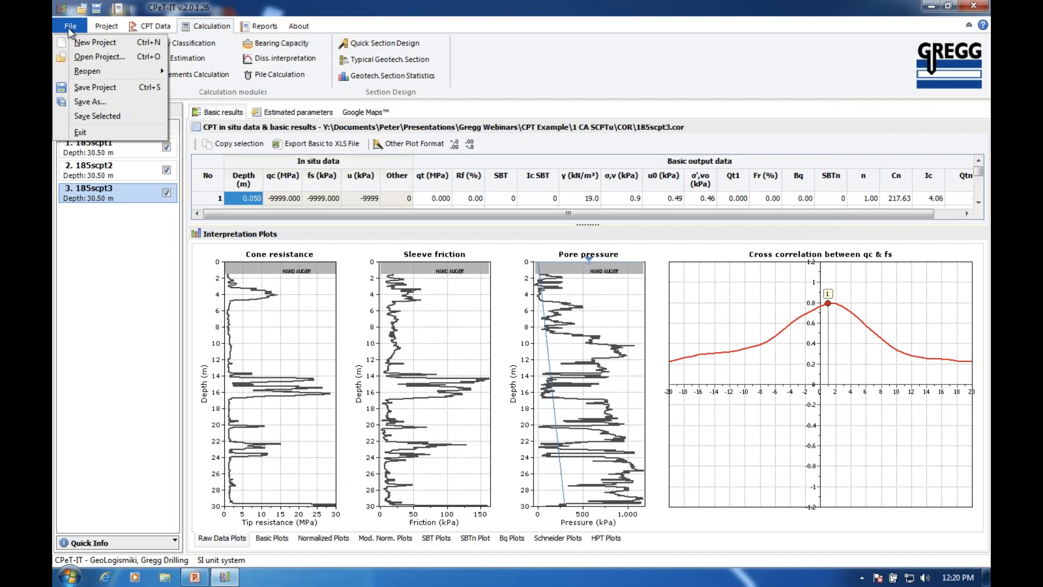
{"action": "left_click", "coordinate": [85, 57]}
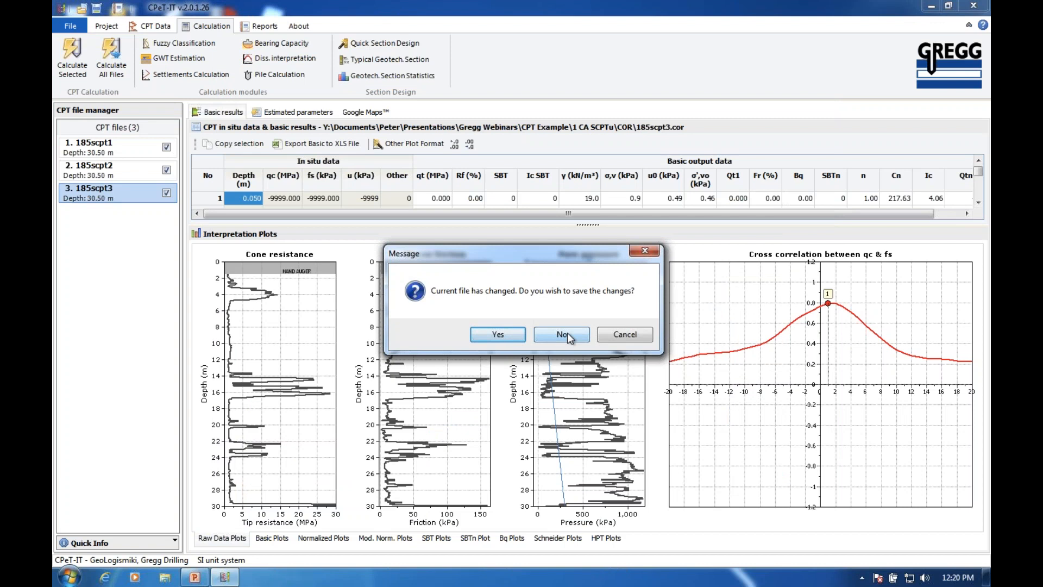
{"action": "left_click", "coordinate": [562, 334]}
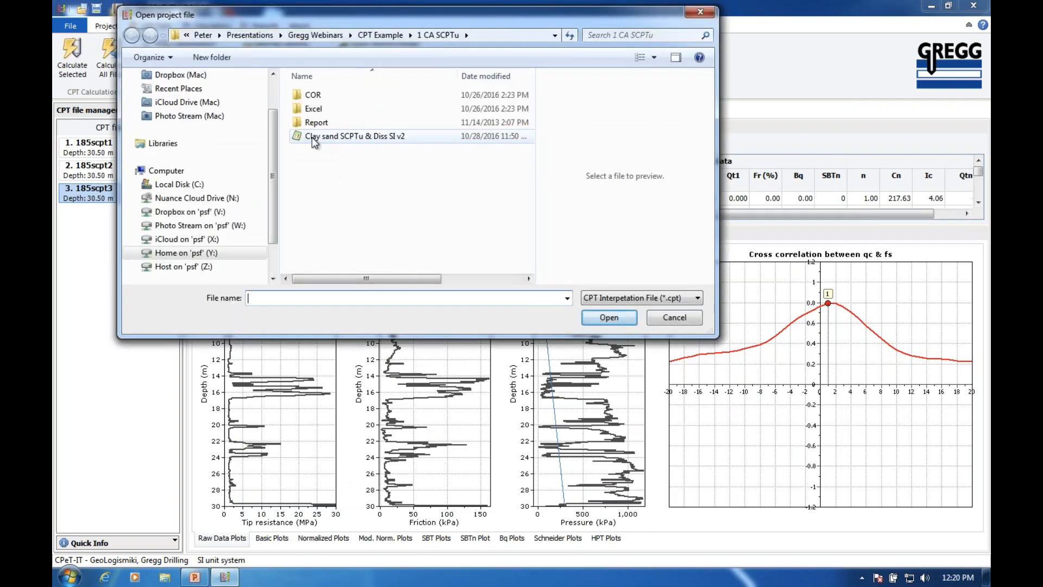
{"action": "left_click", "coordinate": [312, 137]}
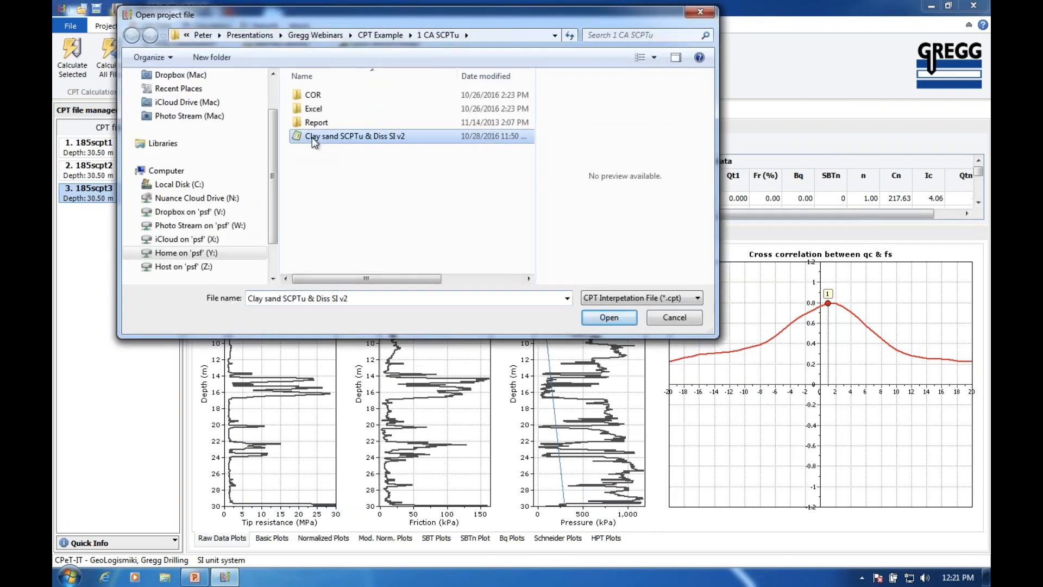
{"action": "left_click", "coordinate": [609, 317]}
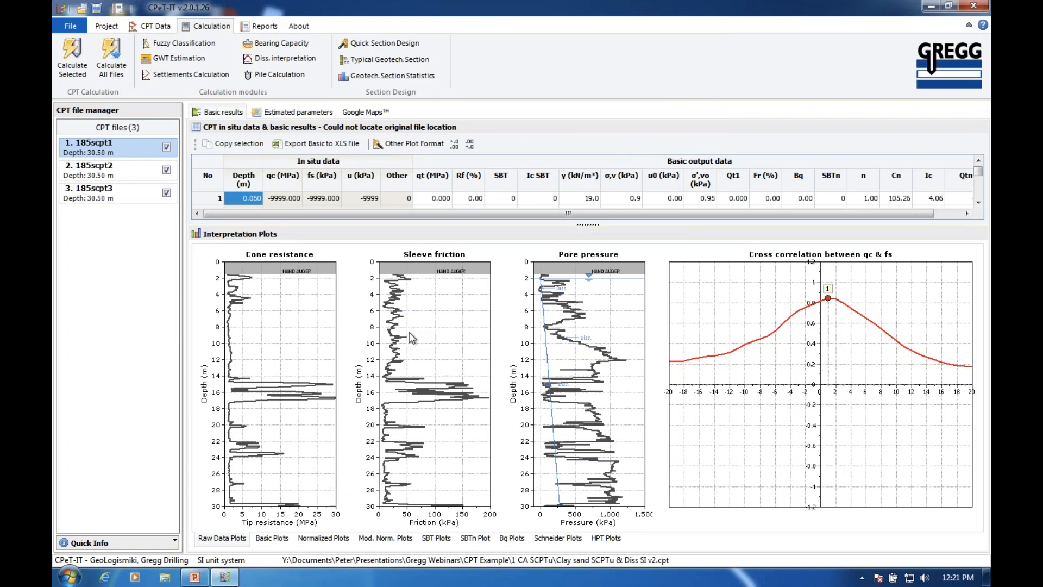
Apply the plot scales of the selected CPT file 185scpt1 to all CPT files for all axes
{"action": "left_click", "coordinate": [154, 28]}
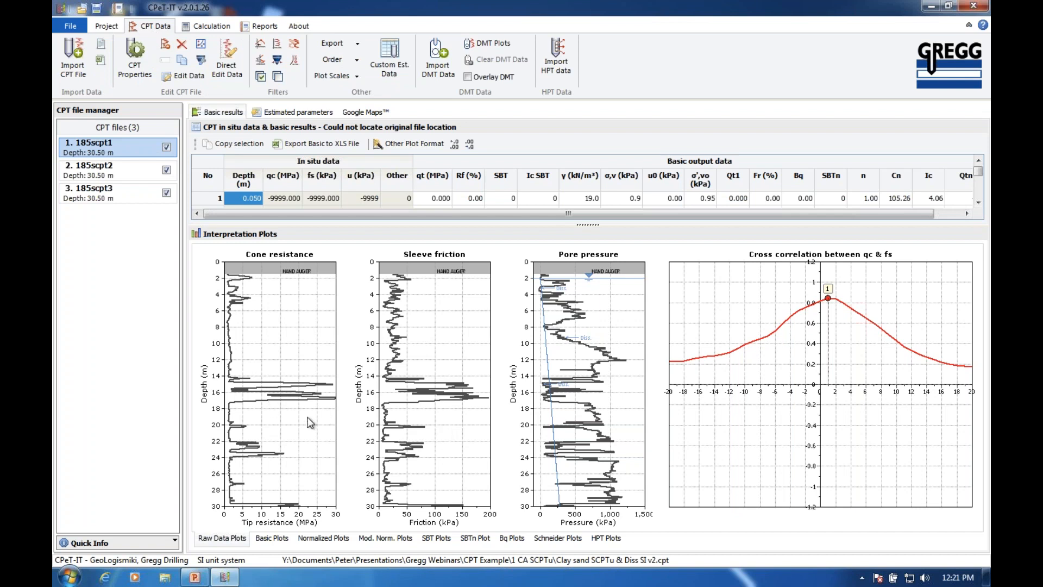
{"action": "double_click", "coordinate": [289, 354]}
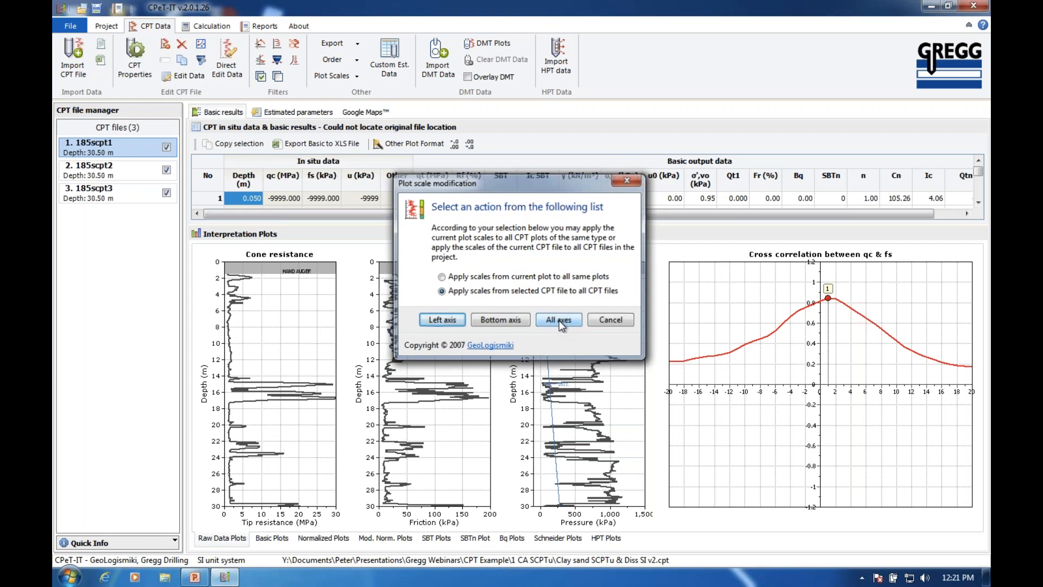
{"action": "left_click", "coordinate": [560, 321]}
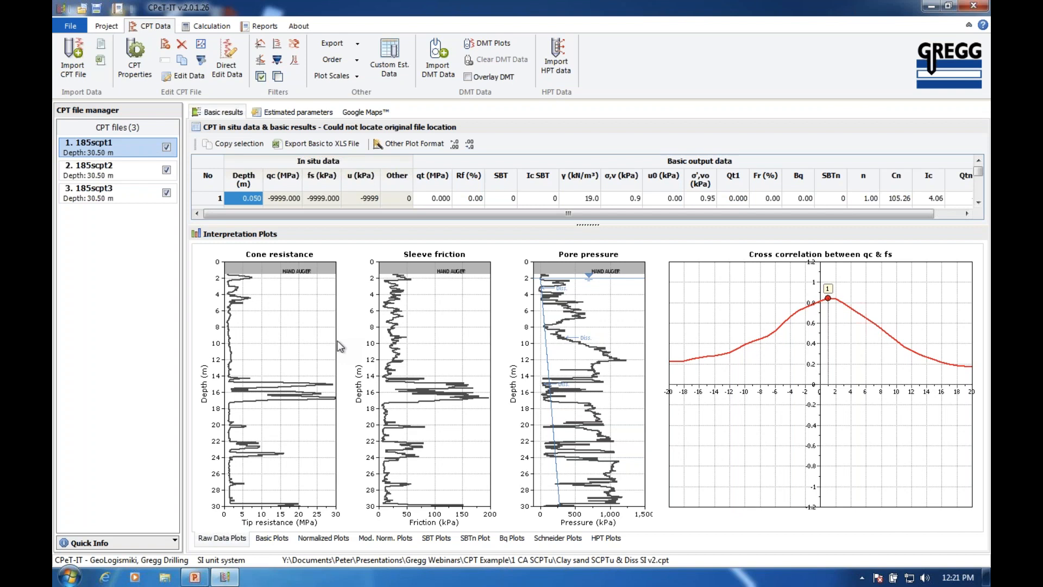
{"action": "left_click", "coordinate": [357, 80]}
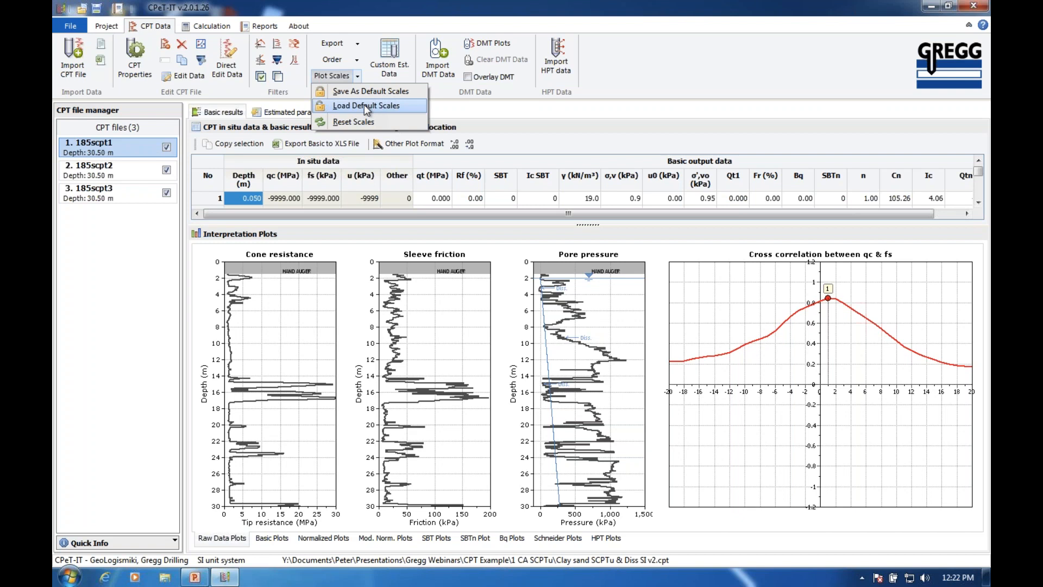
{"action": "left_click", "coordinate": [121, 270]}
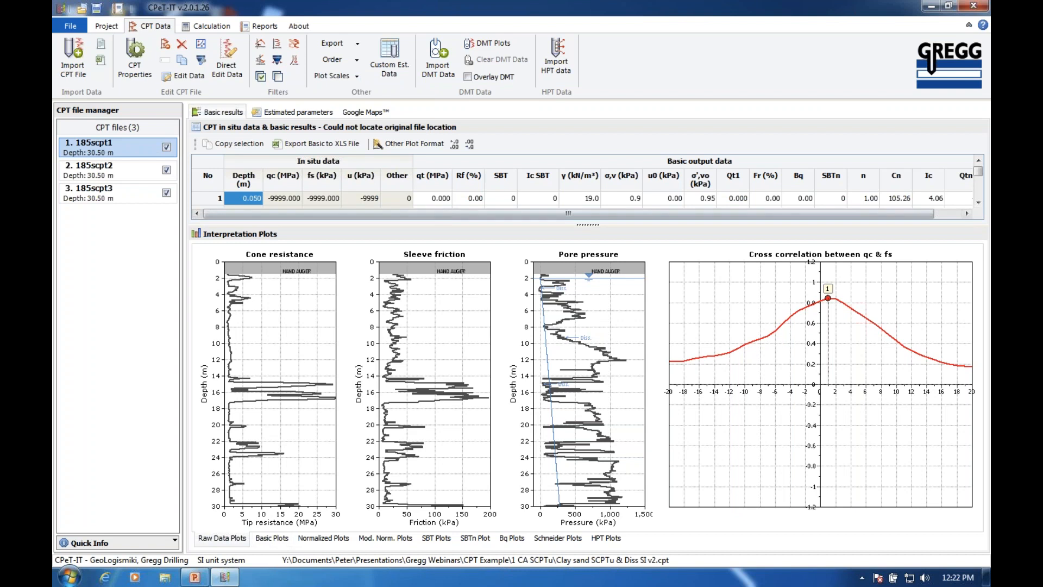
{"action": "left_click", "coordinate": [357, 77]}
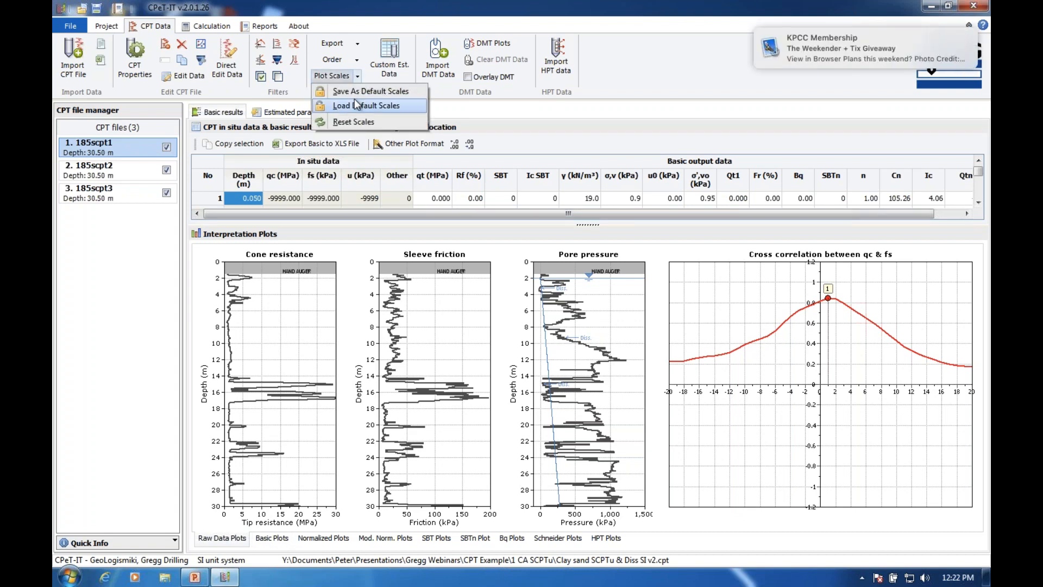
{"action": "left_click", "coordinate": [129, 289]}
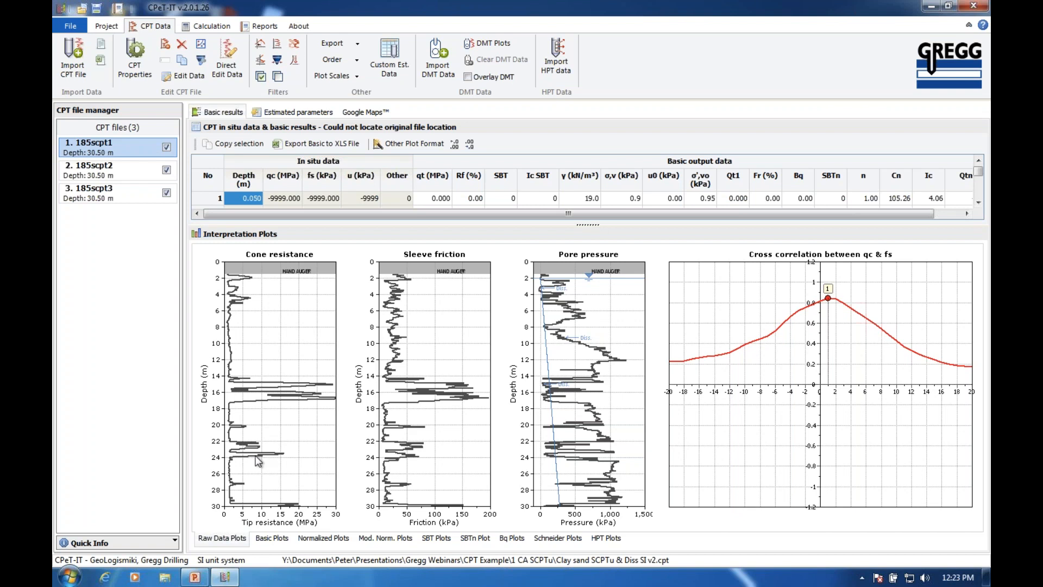
Compare the raw data plots of 185scpt2 and 185scpt3, and return to those of 185scpt1
{"action": "left_click", "coordinate": [124, 172]}
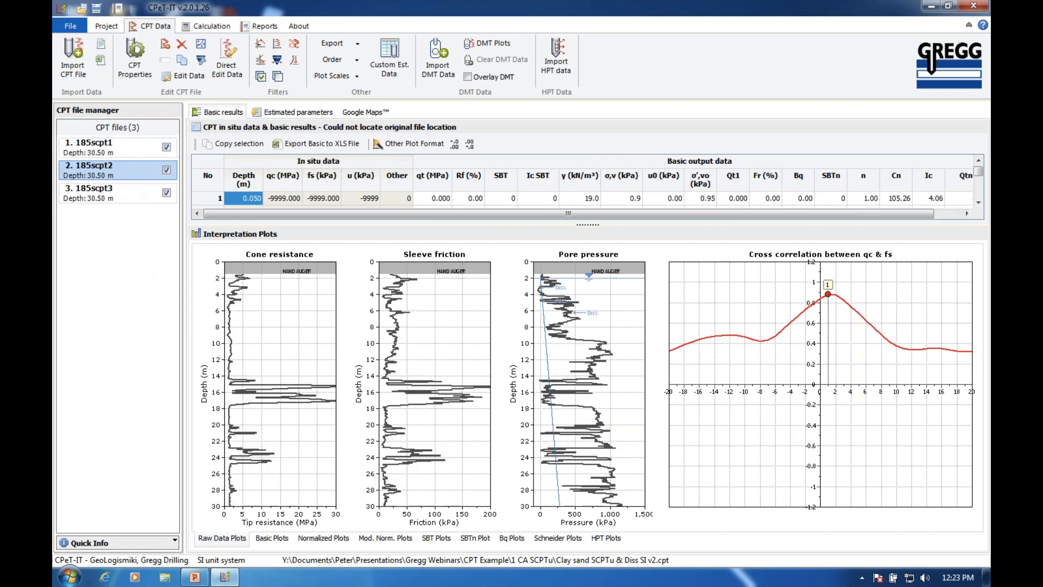
{"action": "left_click", "coordinate": [124, 190]}
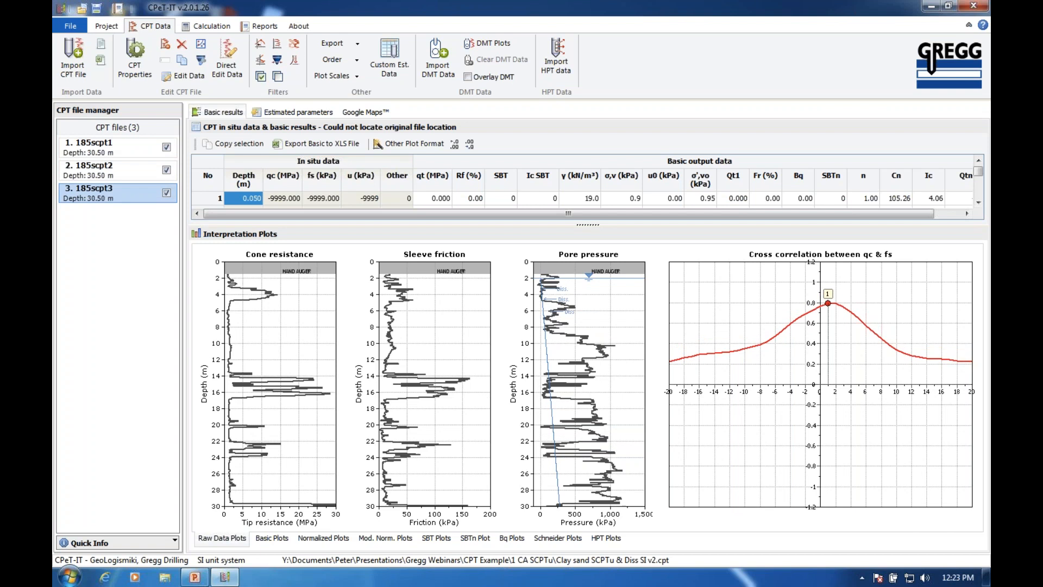
{"action": "left_click", "coordinate": [121, 169]}
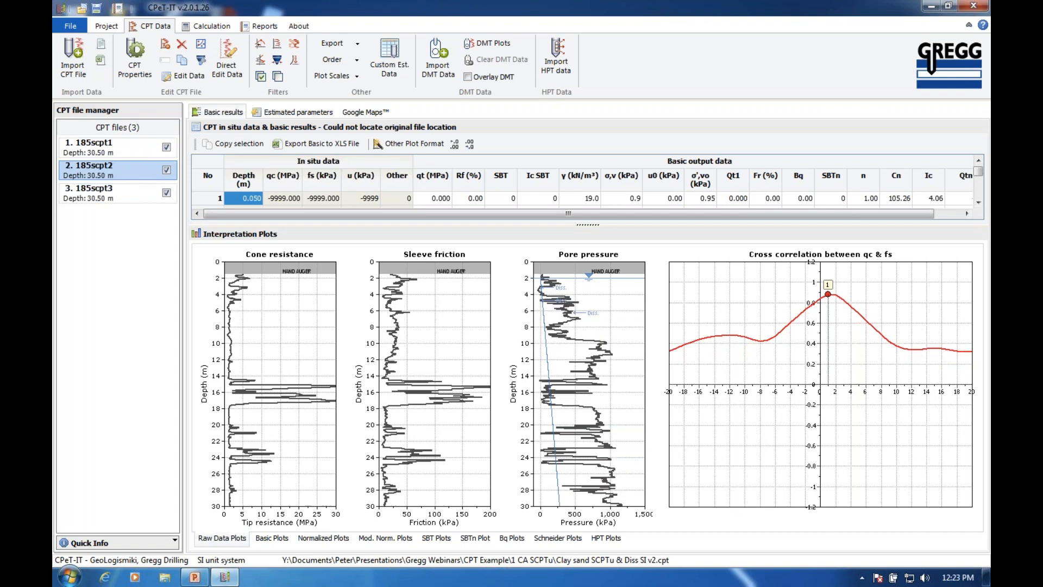
{"action": "left_click", "coordinate": [126, 149]}
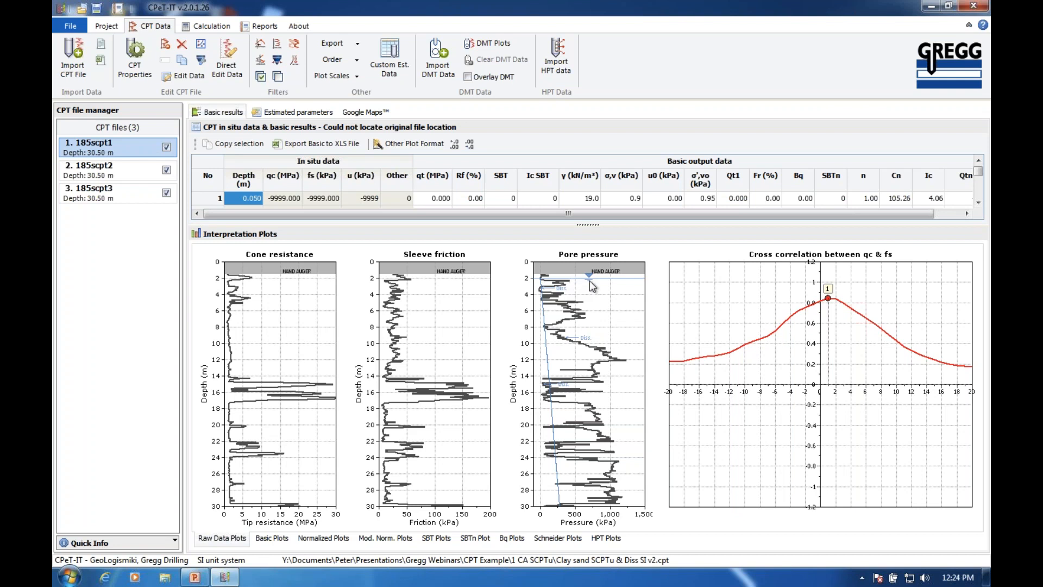
View the basic and normalized interpretation plots of 185scpt1, ending on the basic plots
{"action": "left_click", "coordinate": [272, 539]}
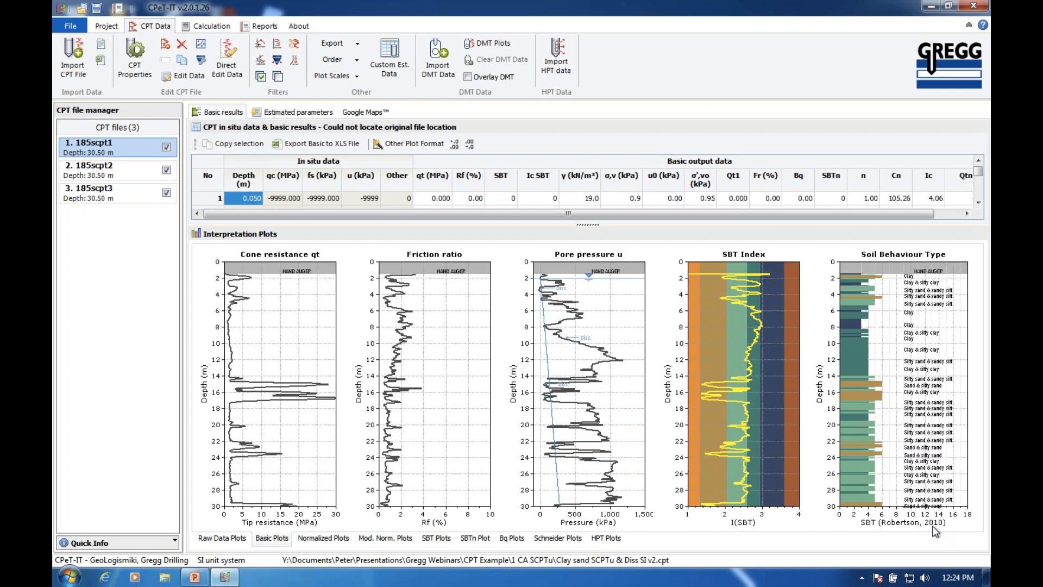
{"action": "left_click", "coordinate": [326, 539]}
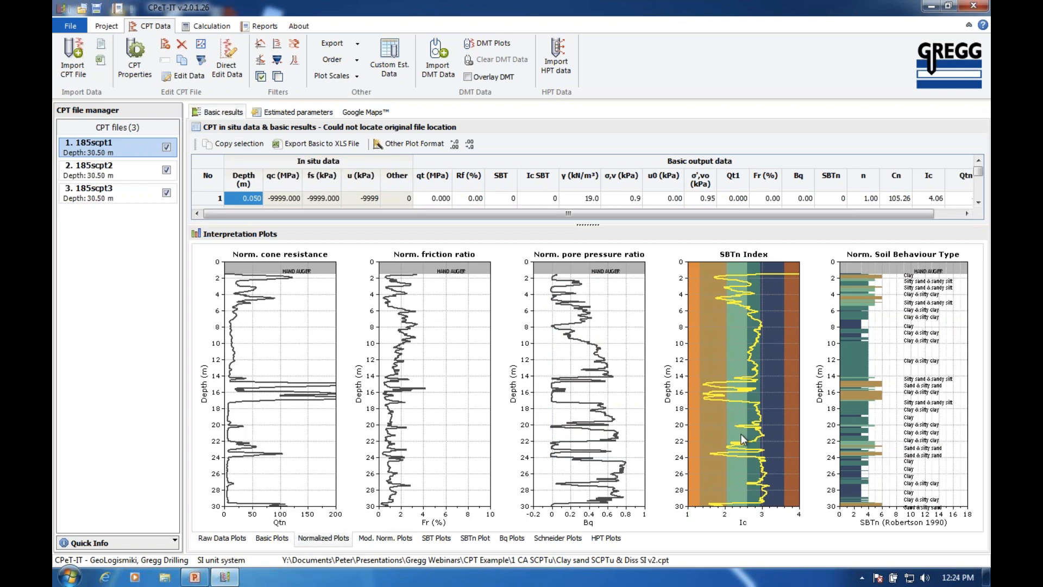
{"action": "left_click", "coordinate": [272, 537]}
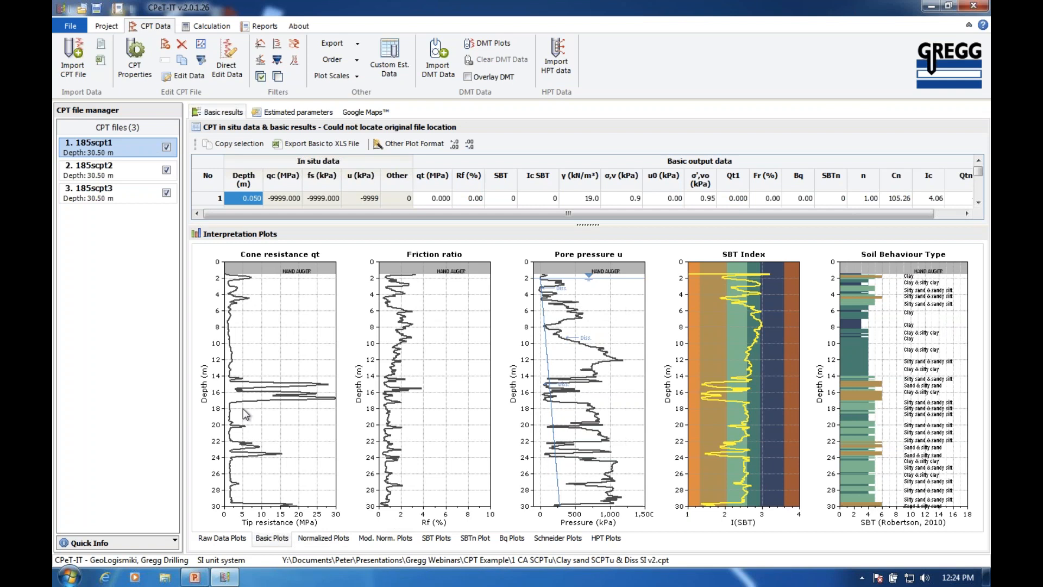
Set the average interval of 185scpt1 to 1 in its calculation properties
{"action": "left_click", "coordinate": [136, 71]}
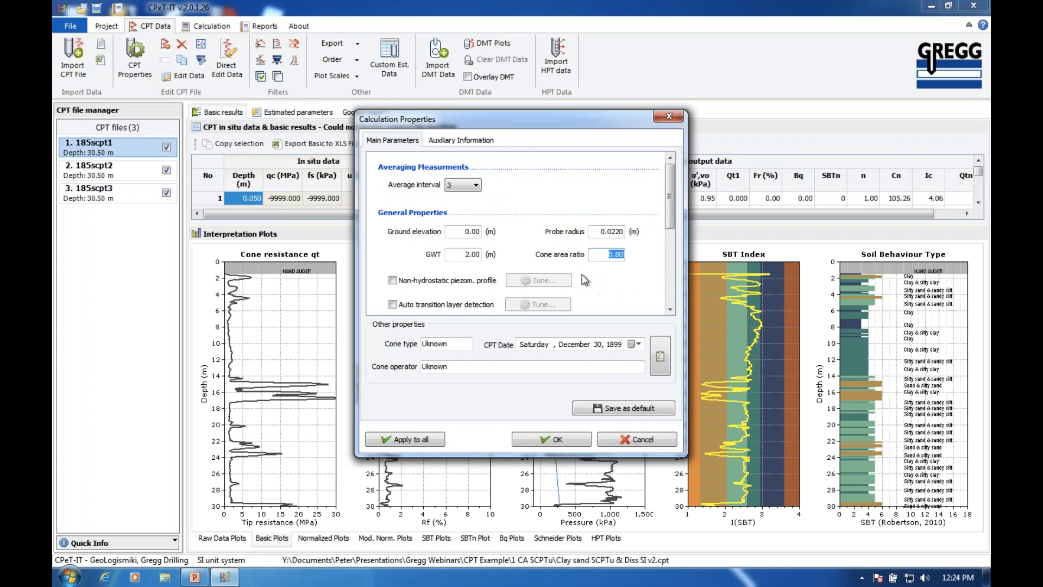
{"action": "left_click", "coordinate": [477, 199]}
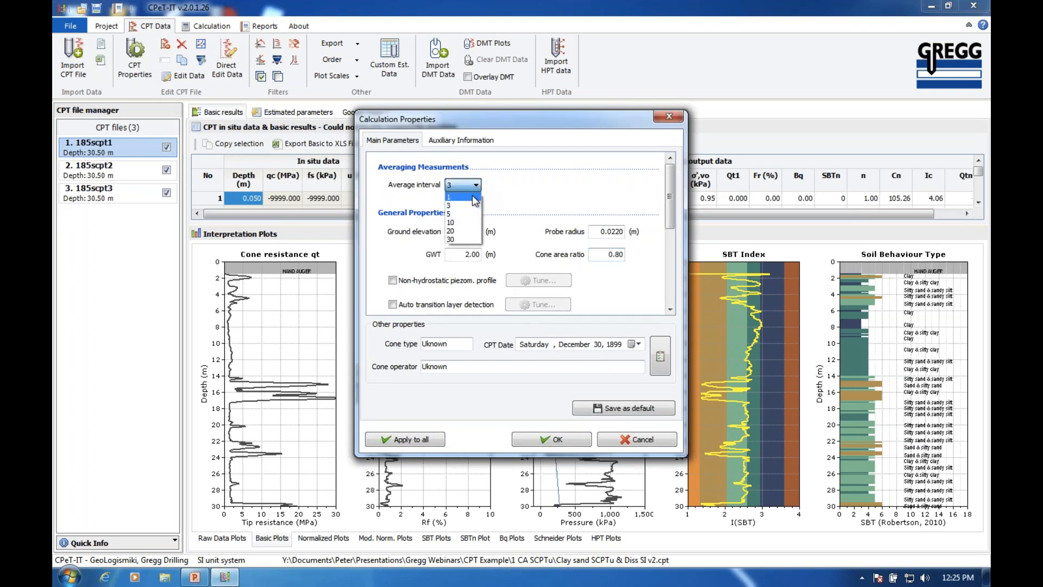
{"action": "left_click", "coordinate": [476, 198]}
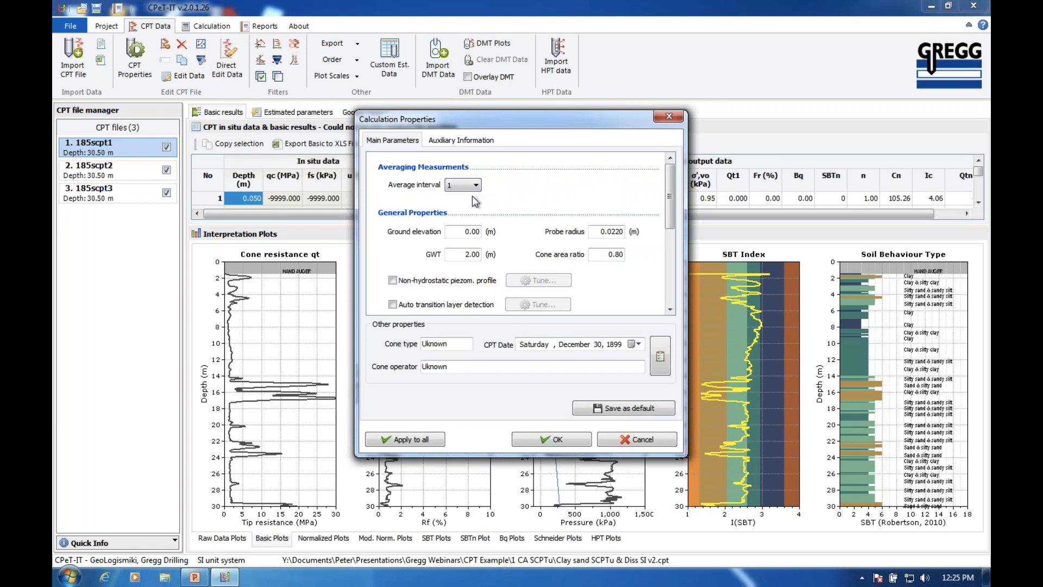
{"action": "left_click", "coordinate": [580, 440]}
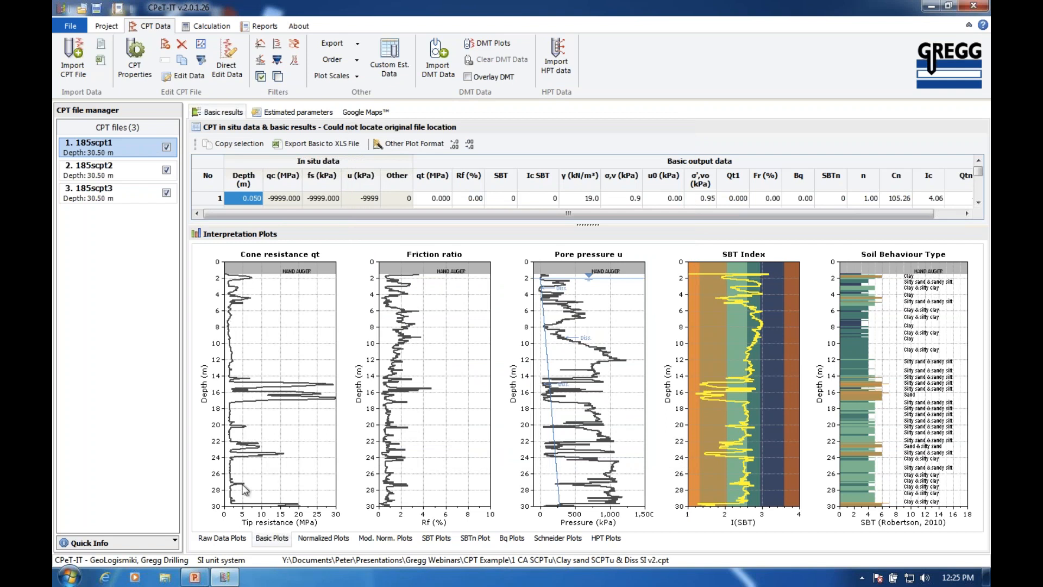
Compare the raw data plots of 185scpt1 with its basic plots
{"action": "left_click", "coordinate": [272, 538]}
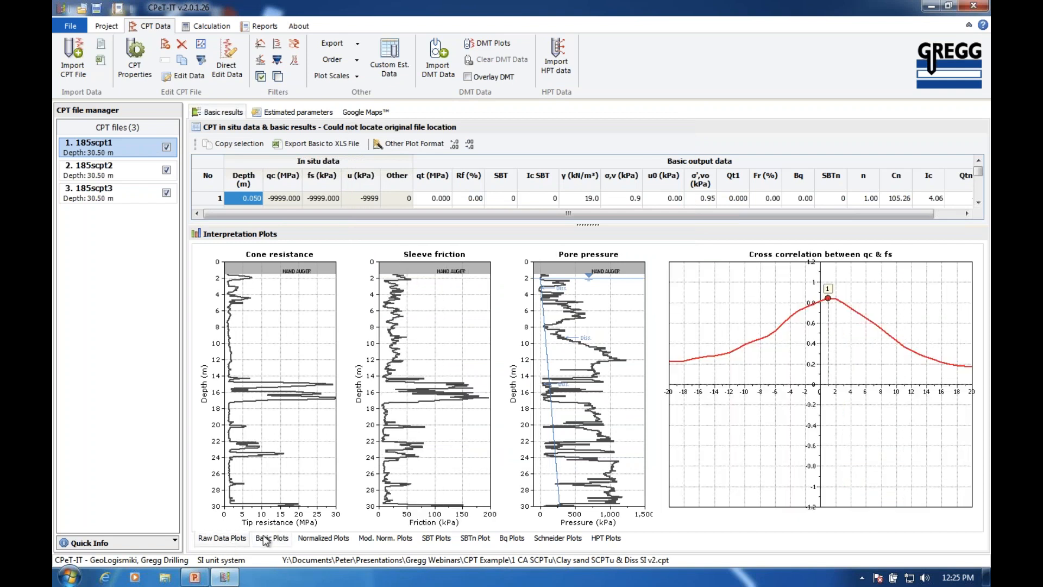
{"action": "left_click", "coordinate": [227, 540]}
{"action": "left_click", "coordinate": [228, 539]}
{"action": "left_click", "coordinate": [269, 539]}
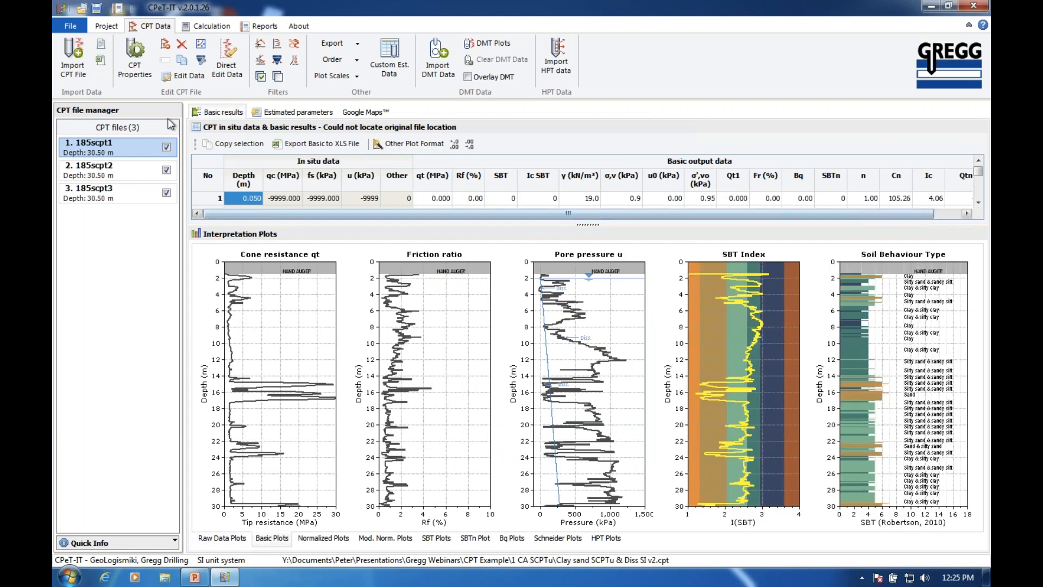
Set the average interval of 185scpt1 to 5 in its calculation properties
{"action": "left_click", "coordinate": [136, 68]}
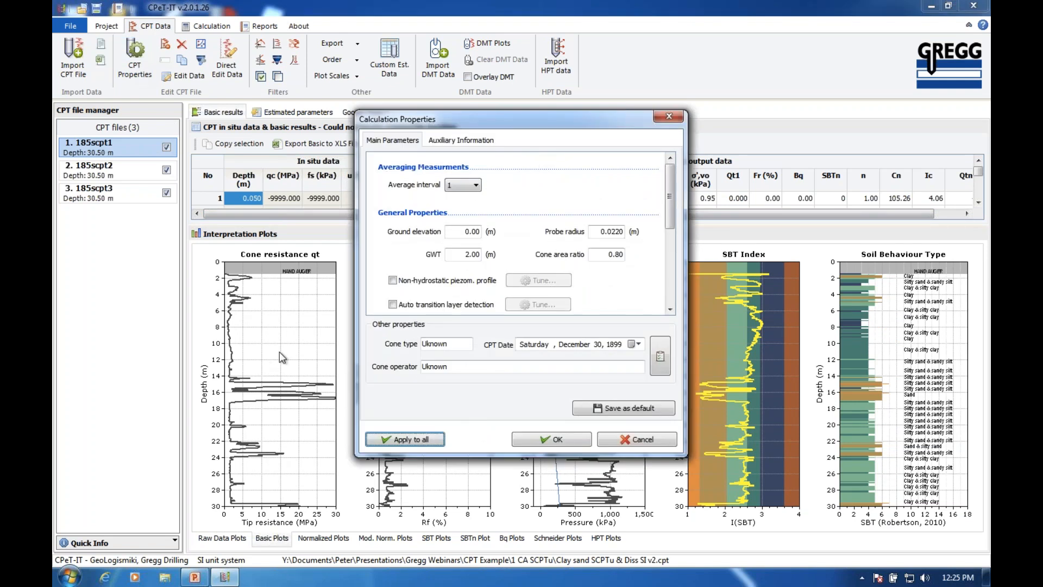
{"action": "left_click", "coordinate": [470, 231]}
{"action": "left_click", "coordinate": [478, 187]}
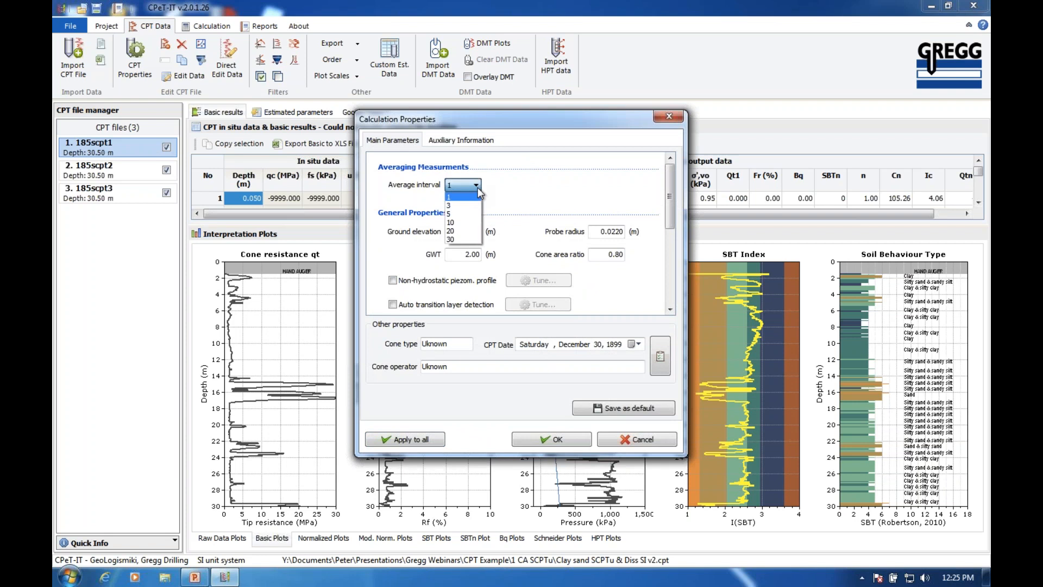
{"action": "left_click", "coordinate": [467, 214]}
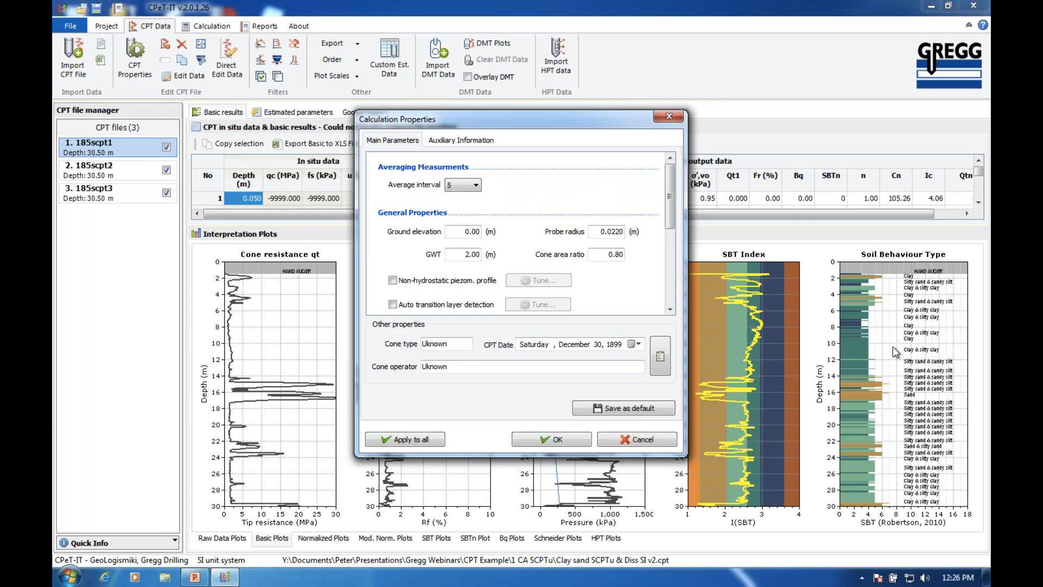
{"action": "left_click_drag", "start_coordinate": [478, 367], "coordinate": [298, 320]}
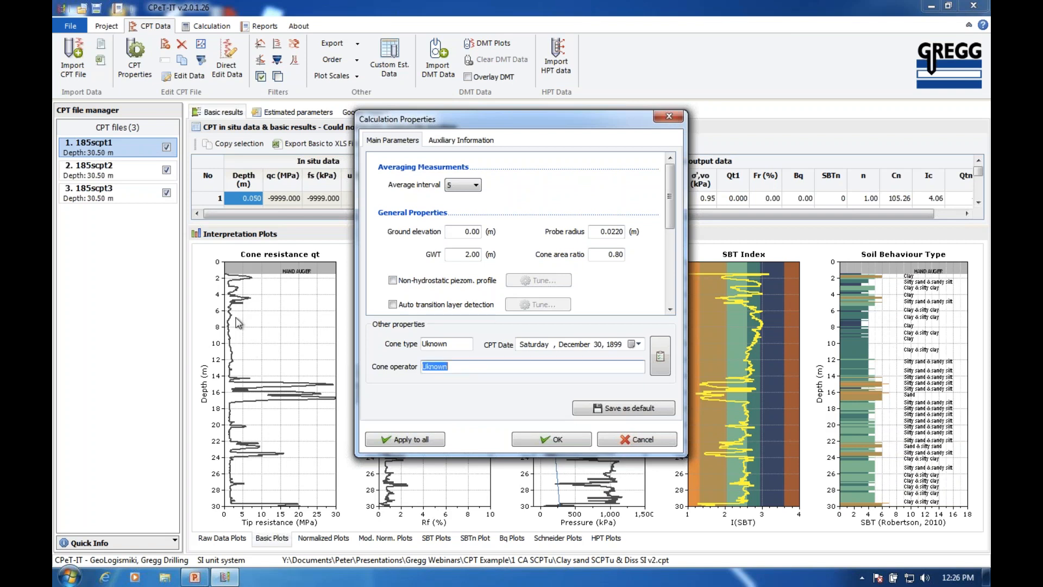
{"action": "left_click", "coordinate": [552, 440]}
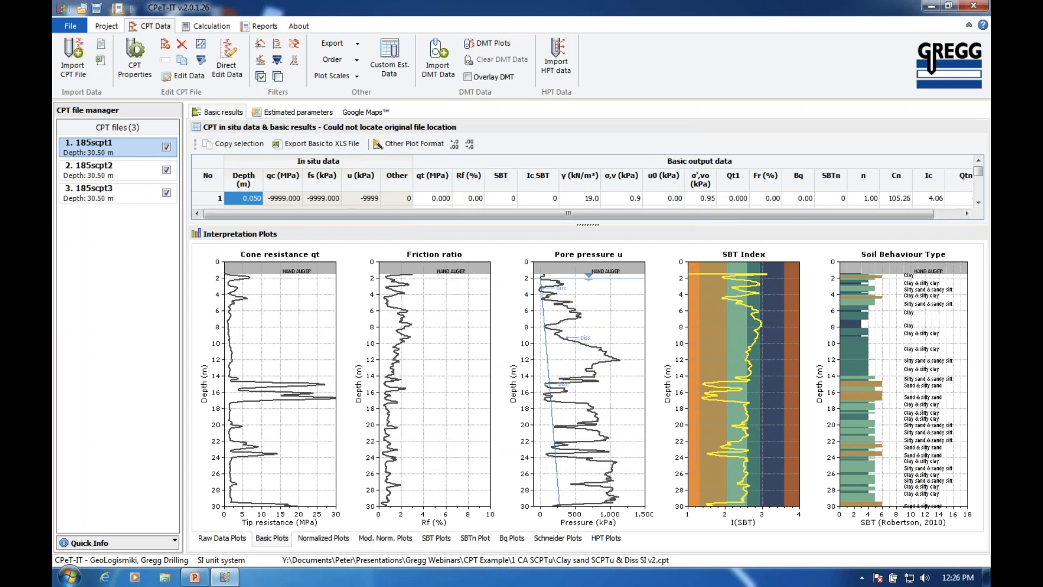
Set the average interval of 185scpt1 to 10 in its calculation properties
{"action": "left_click", "coordinate": [136, 65]}
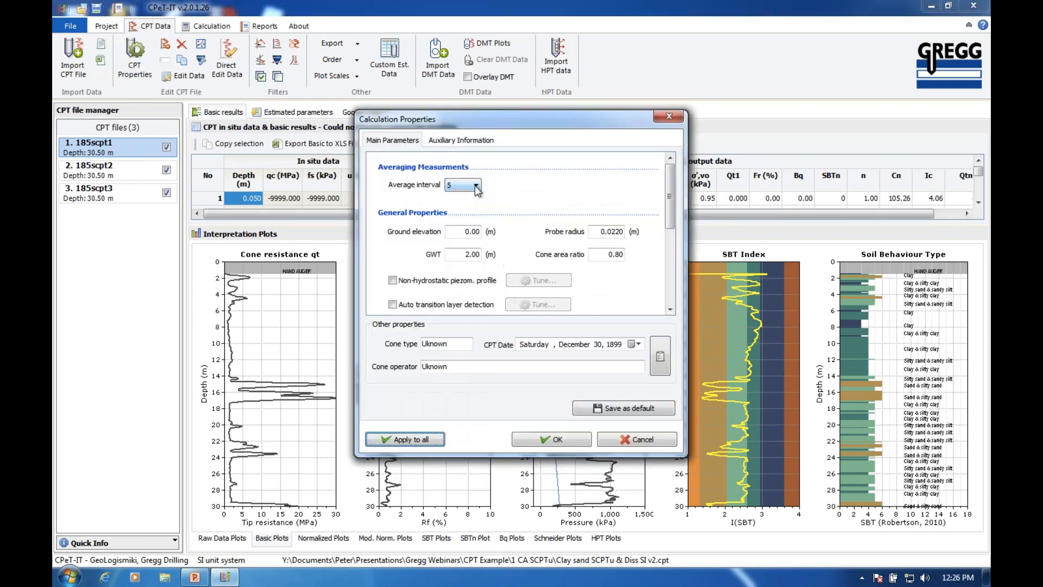
{"action": "left_click", "coordinate": [476, 185]}
{"action": "left_click", "coordinate": [451, 223]}
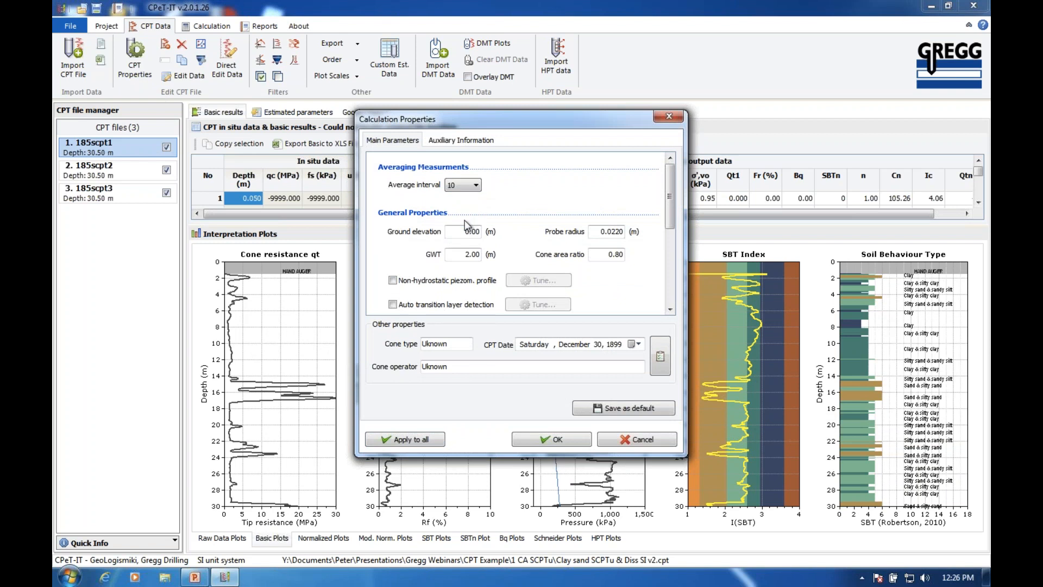
{"action": "left_click", "coordinate": [551, 439]}
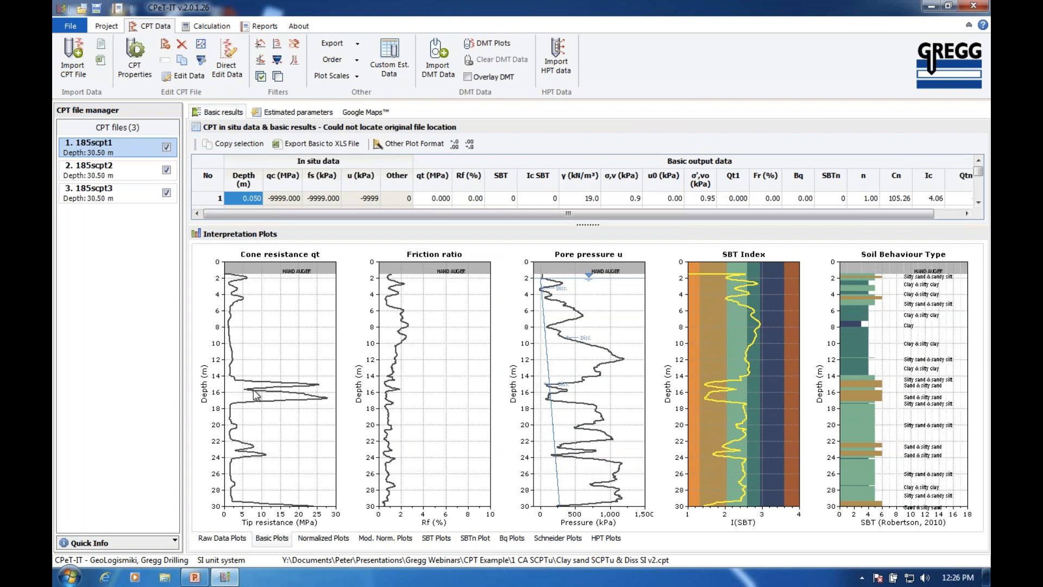
Set the average interval to 3 and apply all parameters, including GWT and elevation, to all CPT files
{"action": "left_click", "coordinate": [137, 79]}
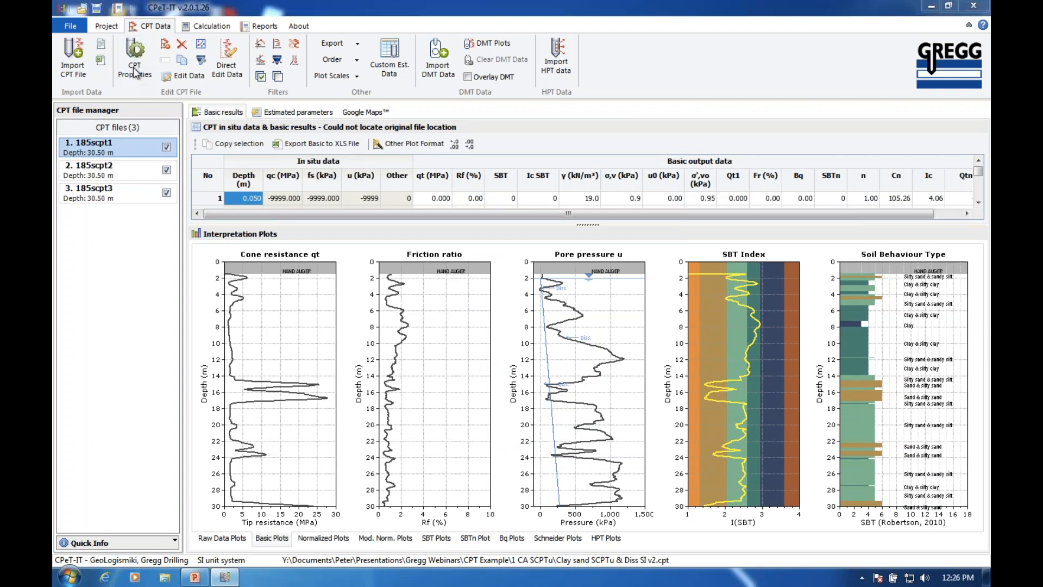
{"action": "left_click", "coordinate": [475, 187]}
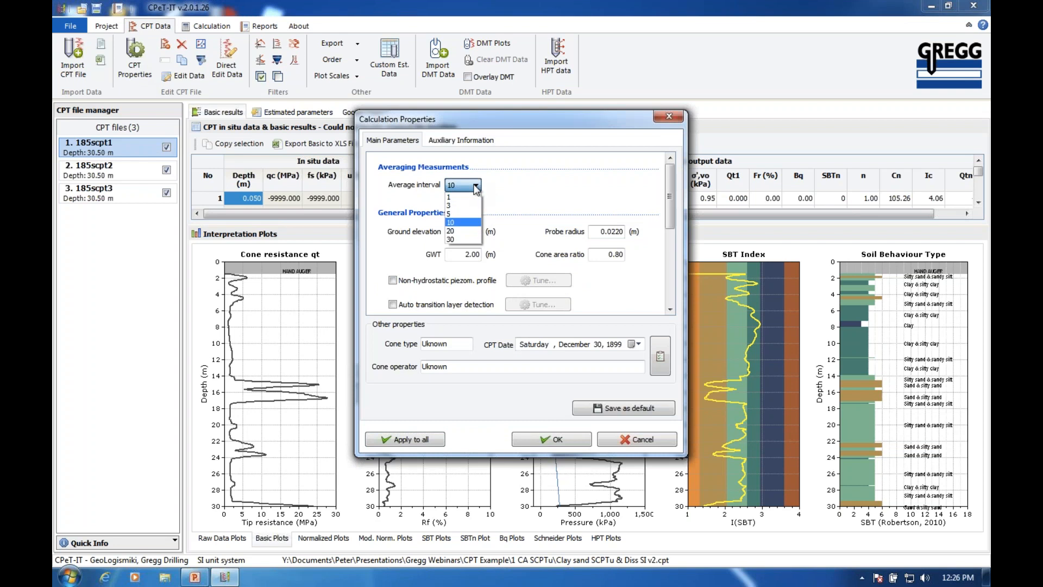
{"action": "left_click", "coordinate": [471, 203]}
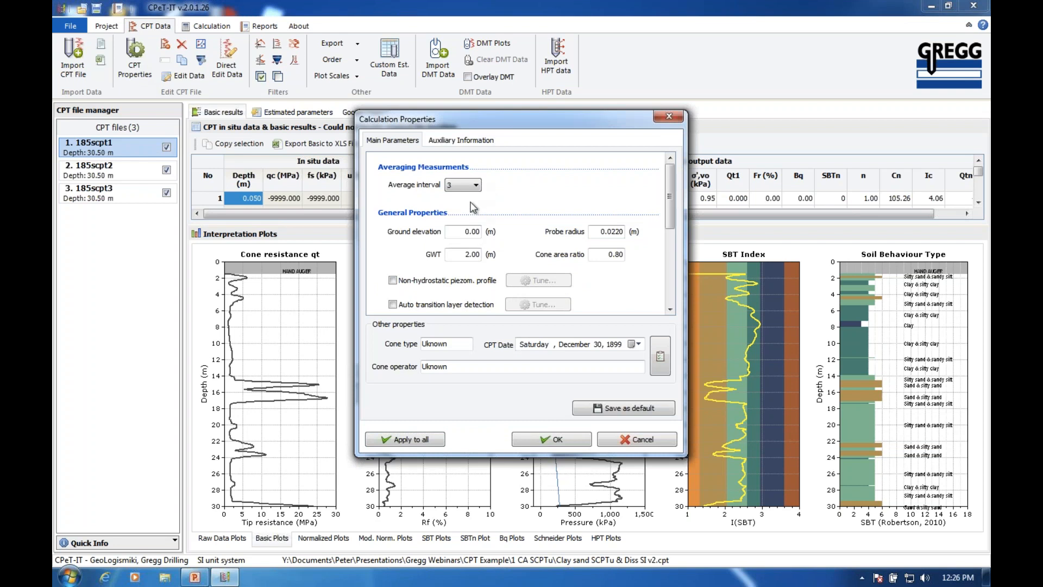
{"action": "left_click", "coordinate": [426, 441]}
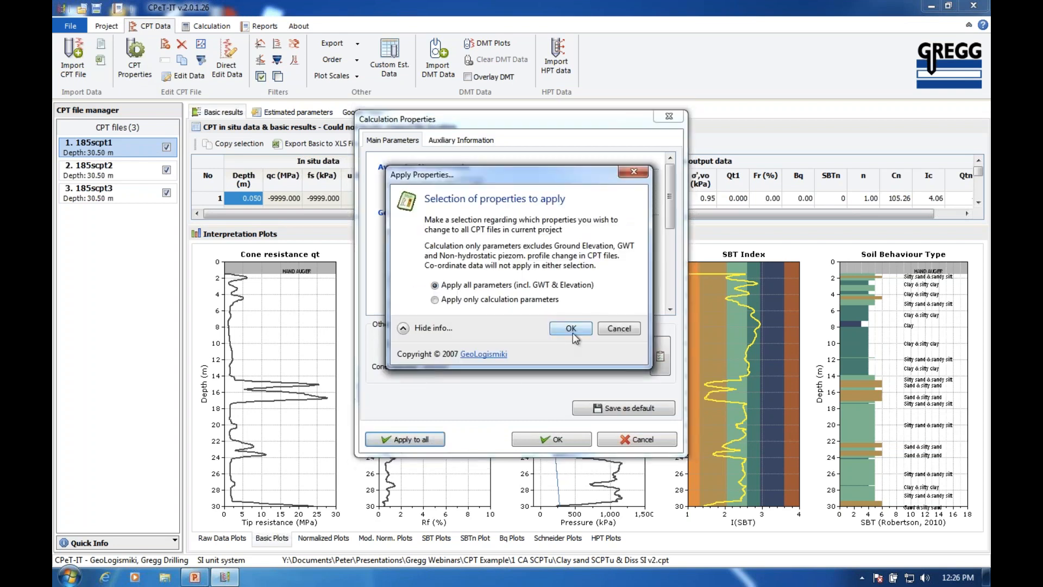
{"action": "left_click", "coordinate": [568, 329]}
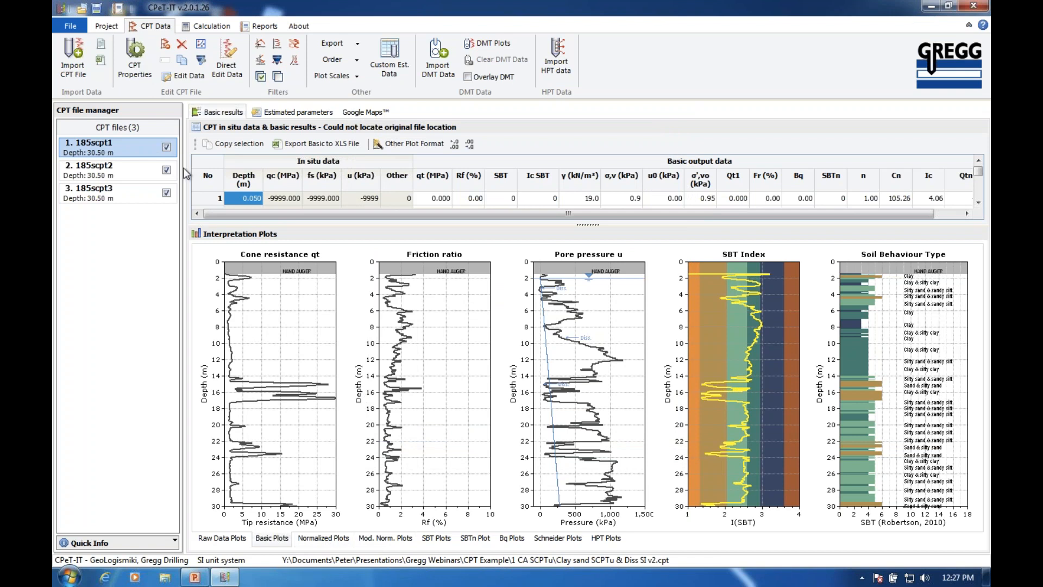
Review the ground elevation, GWT and cone operator in the calculation properties of 185scpt1, and leave without saving
{"action": "left_click", "coordinate": [144, 78]}
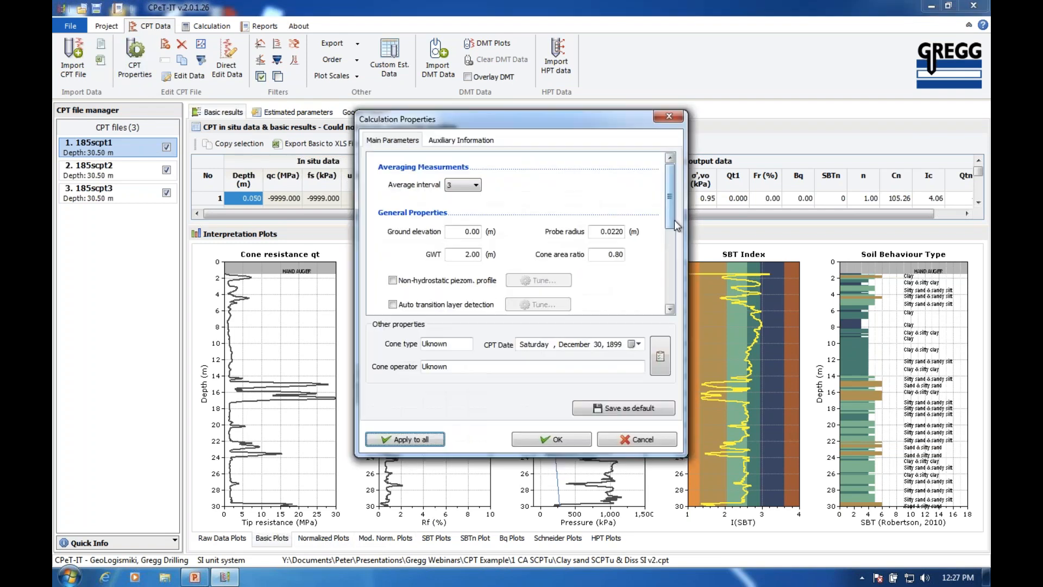
{"action": "left_click", "coordinate": [471, 231]}
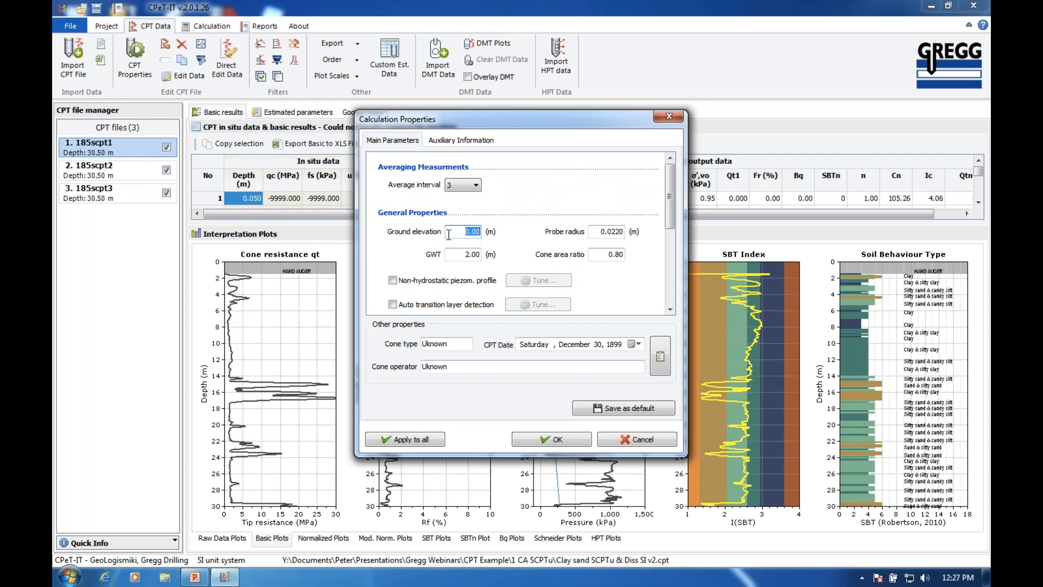
{"action": "left_click", "coordinate": [459, 254]}
{"action": "left_click", "coordinate": [570, 367]}
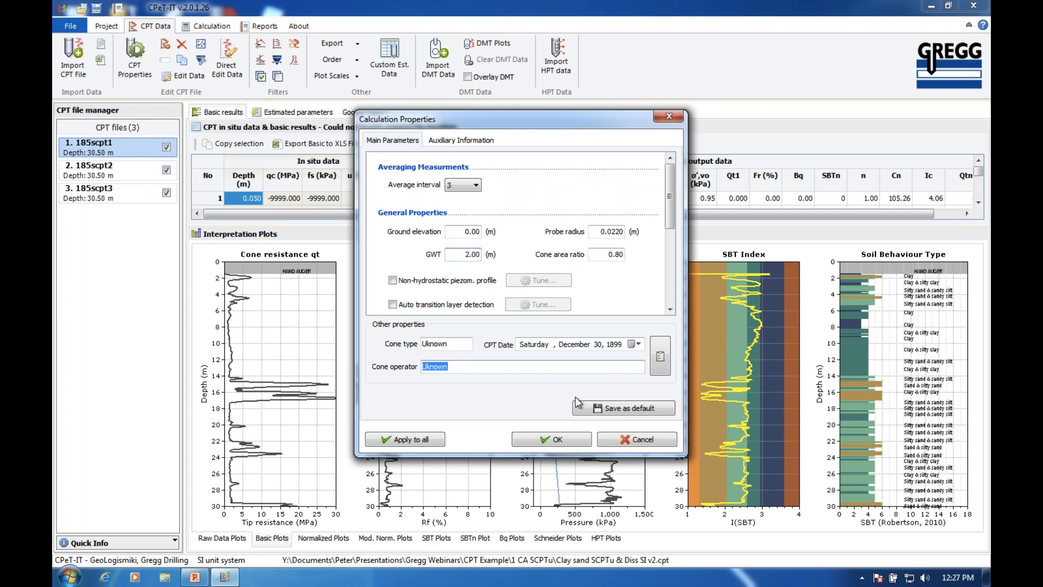
{"action": "left_click", "coordinate": [627, 439]}
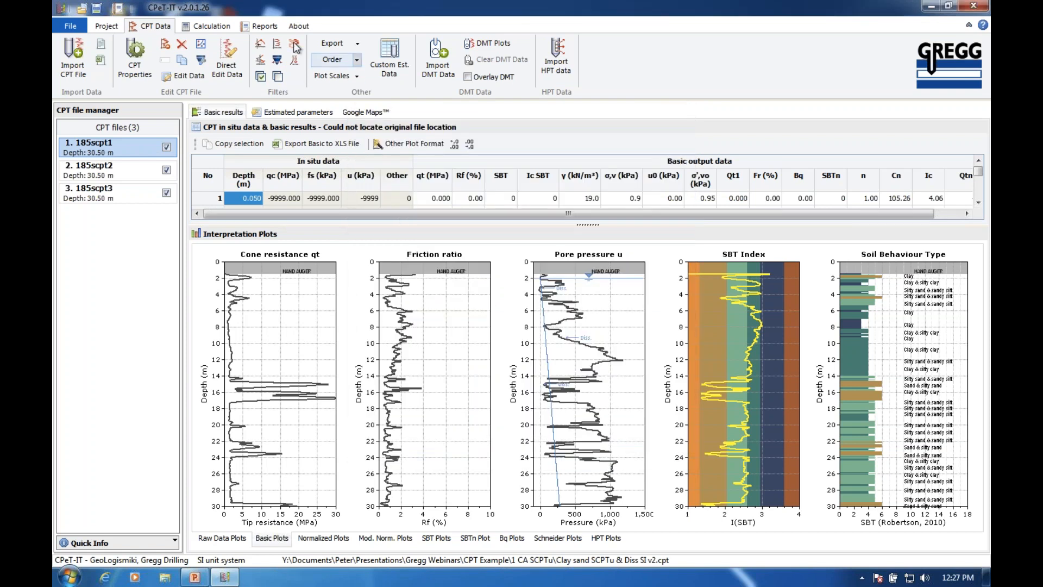
Open an overlay report of the three soundings and toggle 185scpt1's visibility off and back on
{"action": "left_click", "coordinate": [266, 28]}
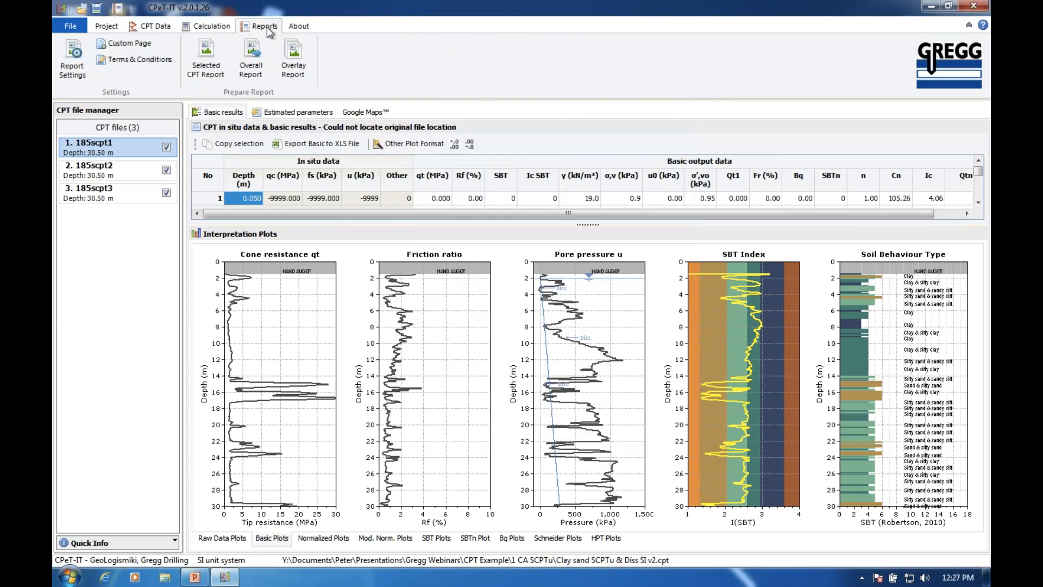
{"action": "left_click", "coordinate": [295, 60]}
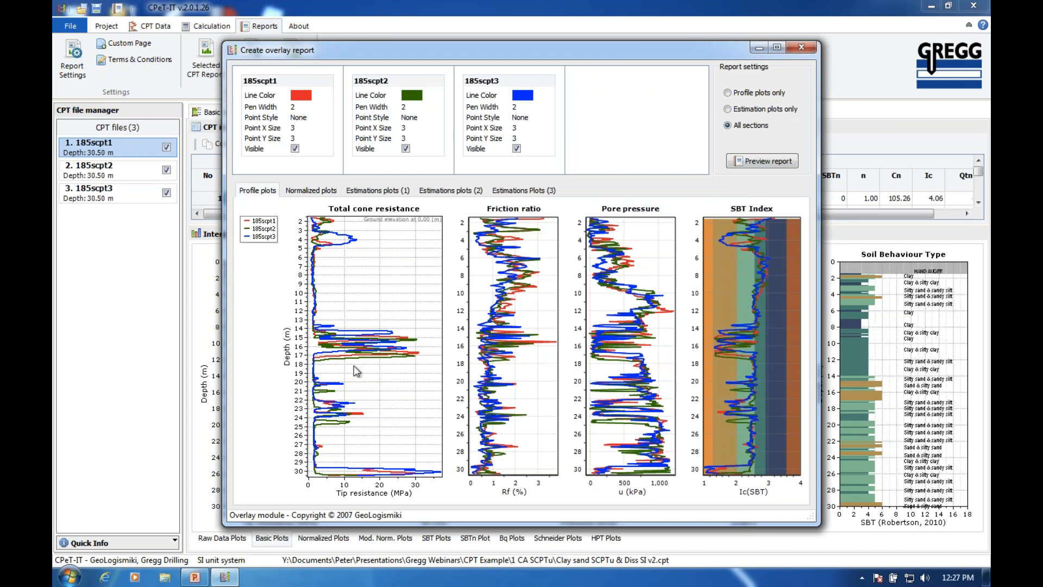
{"action": "left_click", "coordinate": [295, 148]}
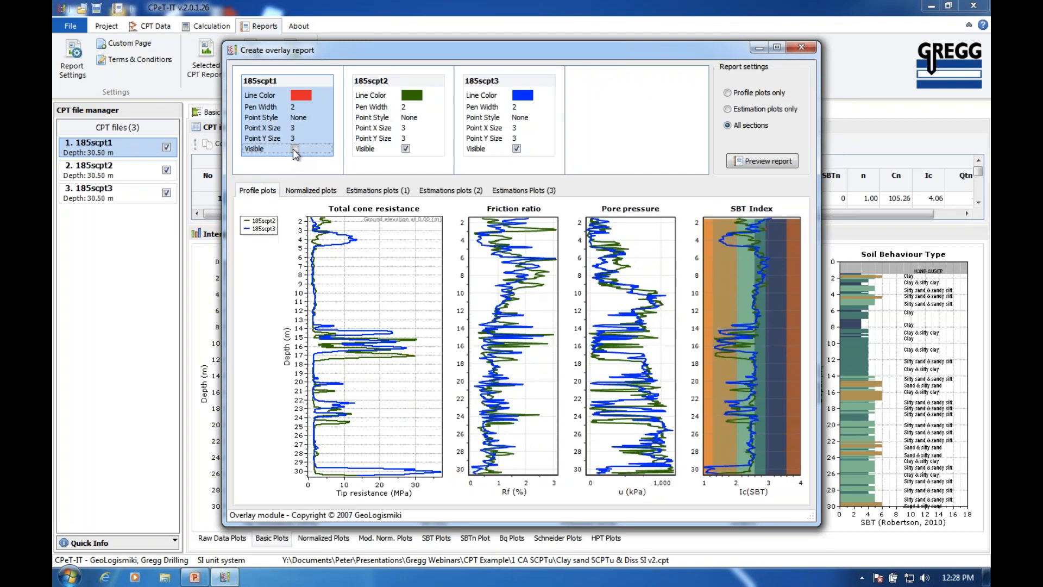
{"action": "left_click", "coordinate": [295, 149]}
{"action": "left_click", "coordinate": [295, 149]}
{"action": "left_click", "coordinate": [295, 149]}
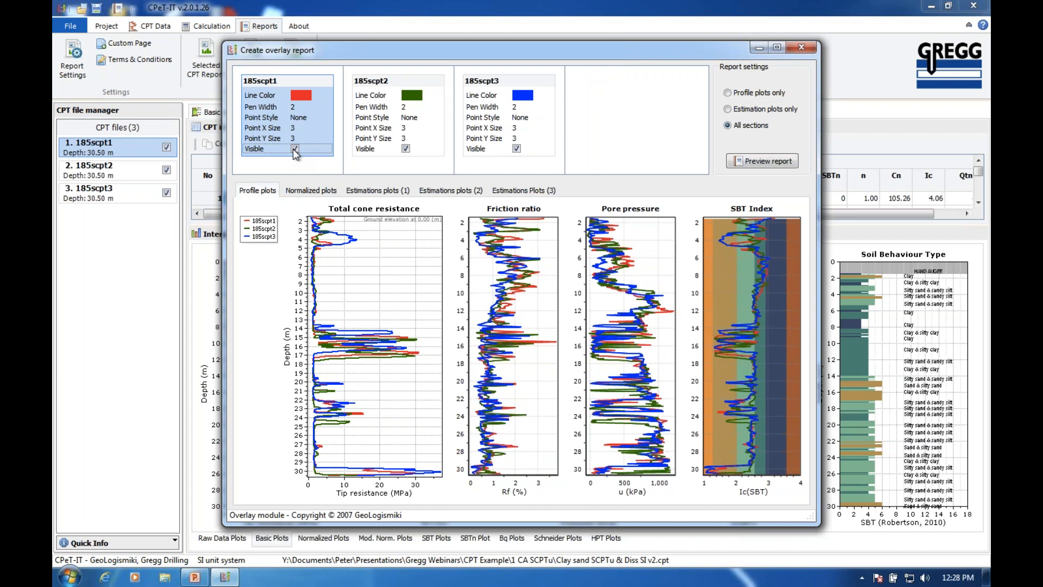
Toggle 185scpt2's visibility in the overlay plots off and back on
{"action": "left_click", "coordinate": [406, 149]}
{"action": "left_click", "coordinate": [406, 148]}
{"action": "left_click", "coordinate": [406, 149]}
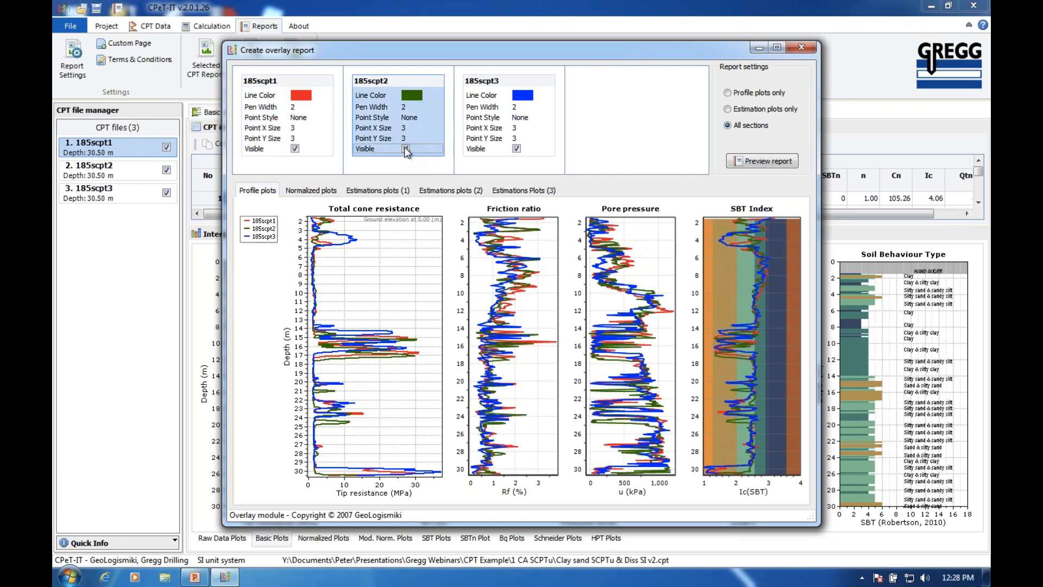
{"action": "left_click", "coordinate": [407, 149]}
{"action": "left_click", "coordinate": [406, 149]}
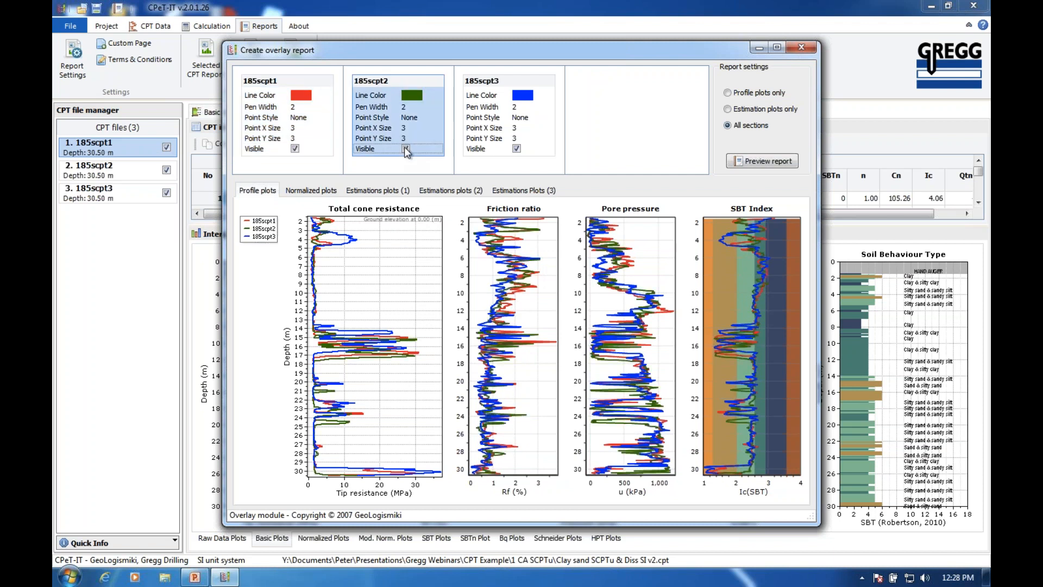
Change the overlay line colour of 185scpt2 to bright green
{"action": "left_click", "coordinate": [410, 96]}
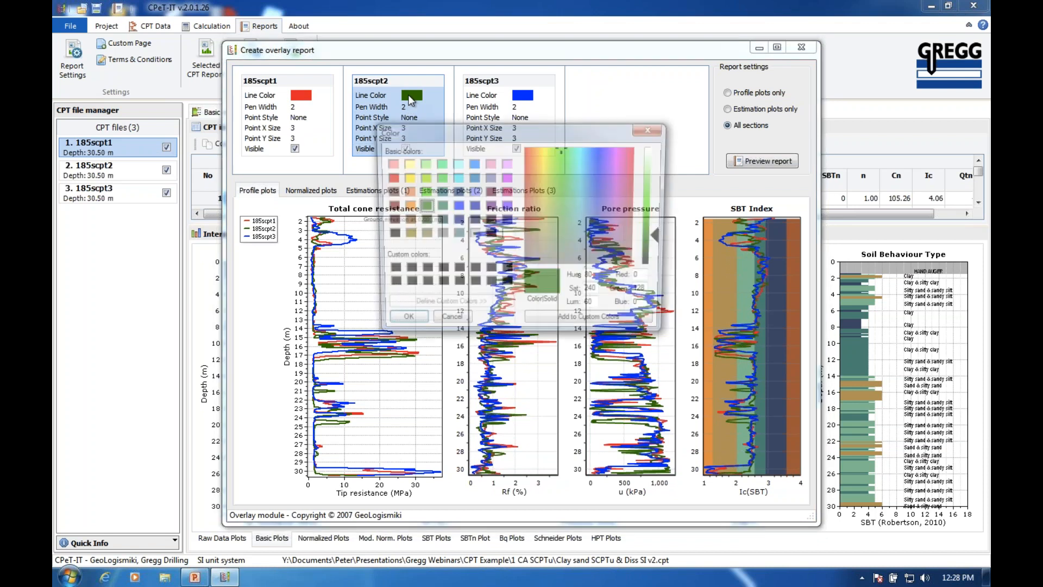
{"action": "left_click", "coordinate": [422, 191]}
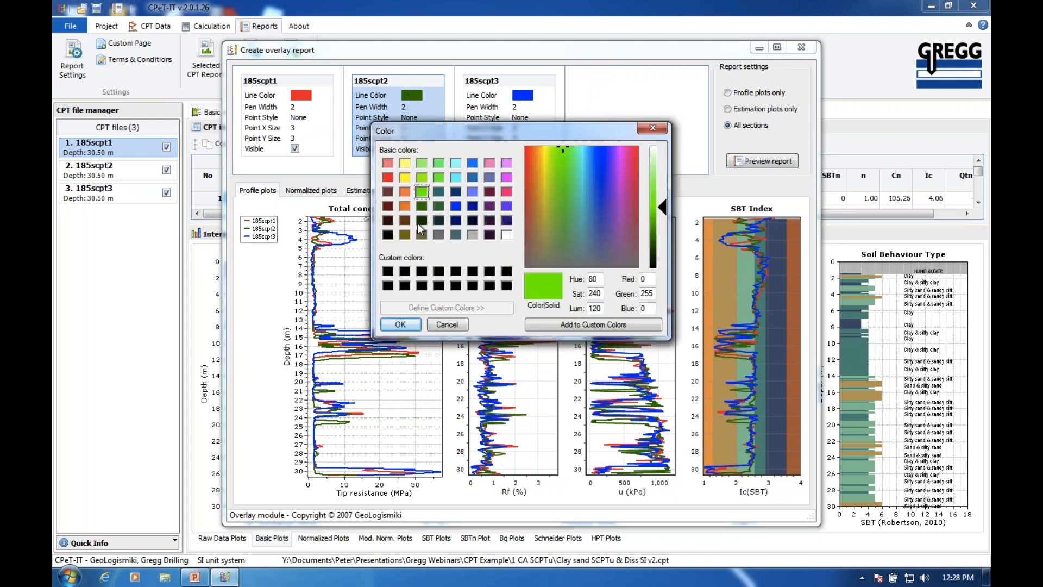
{"action": "left_click", "coordinate": [400, 325]}
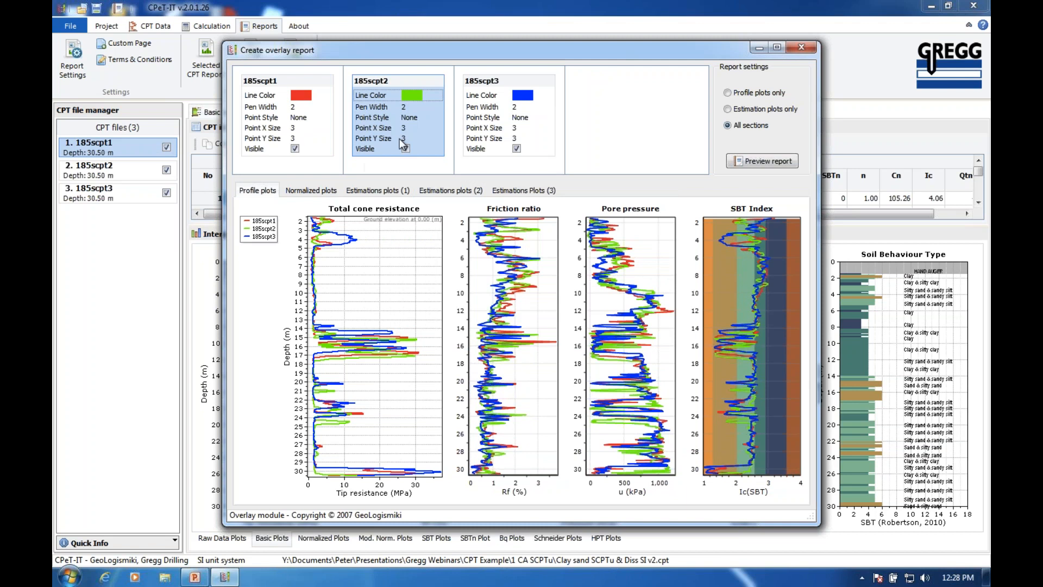
Set the overlay line colour of 185scpt2 back to dark green
{"action": "left_click", "coordinate": [413, 97]}
{"action": "left_click", "coordinate": [422, 206]}
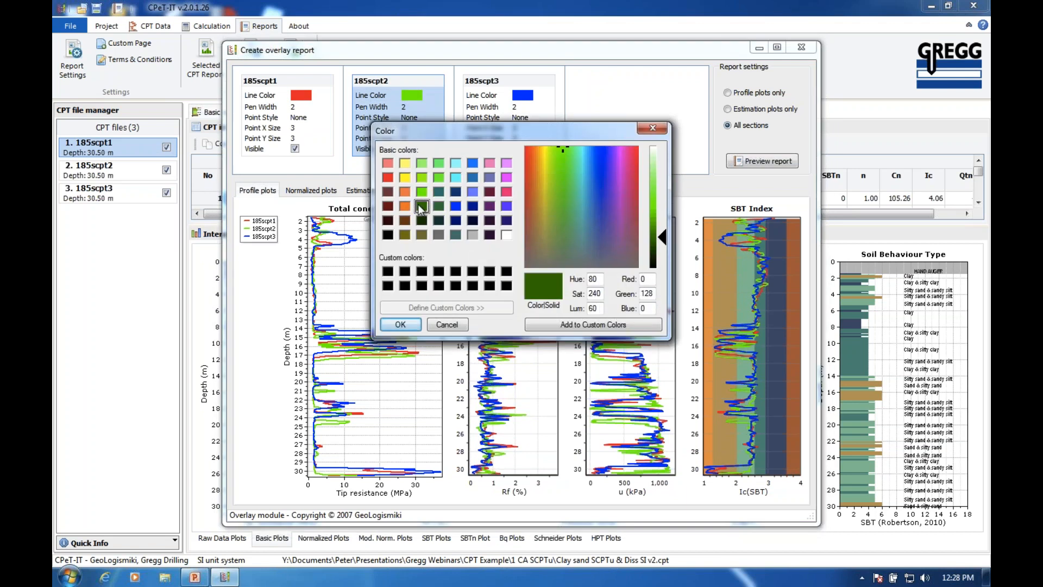
{"action": "left_click", "coordinate": [400, 325]}
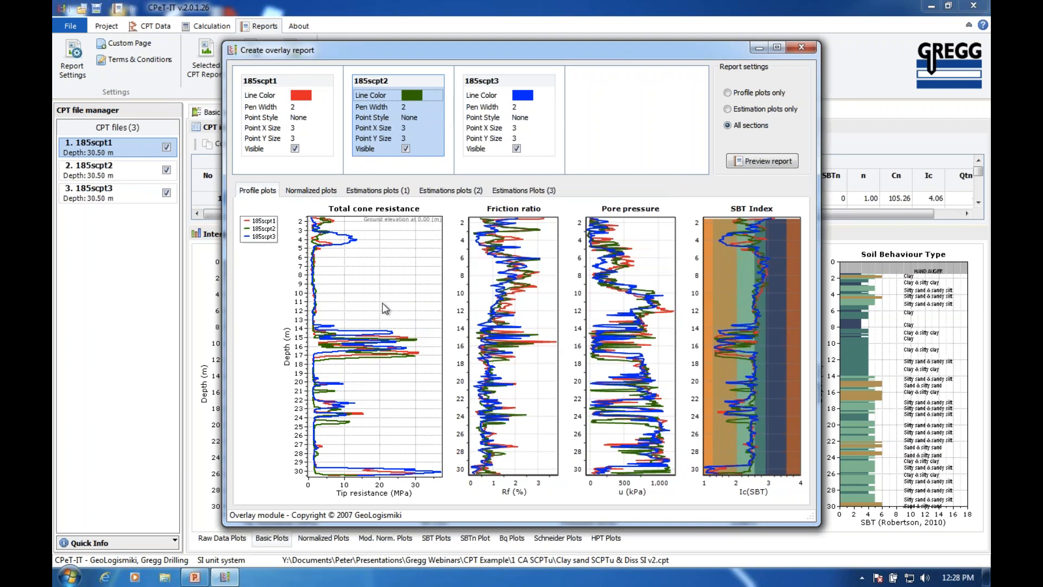
Review the normalized and profile overlay plots and leave the overlay report
{"action": "left_click", "coordinate": [305, 190]}
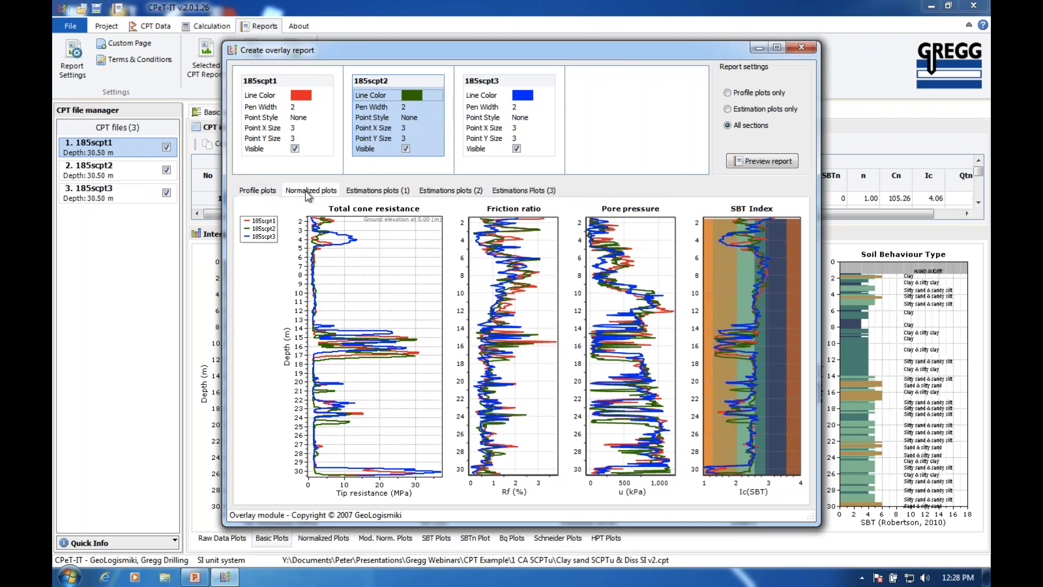
{"action": "left_click", "coordinate": [261, 193]}
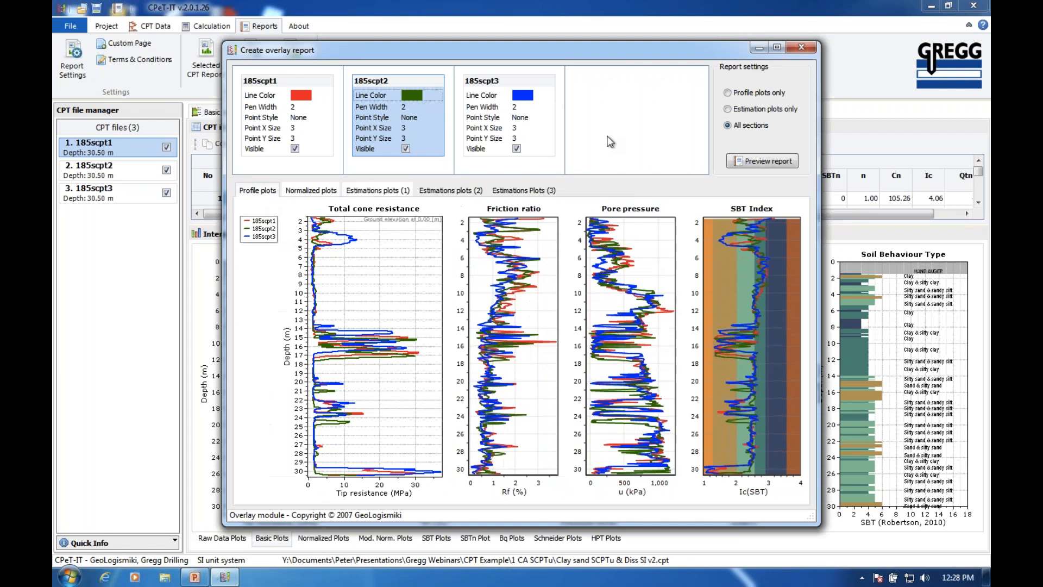
{"action": "left_click", "coordinate": [802, 48]}
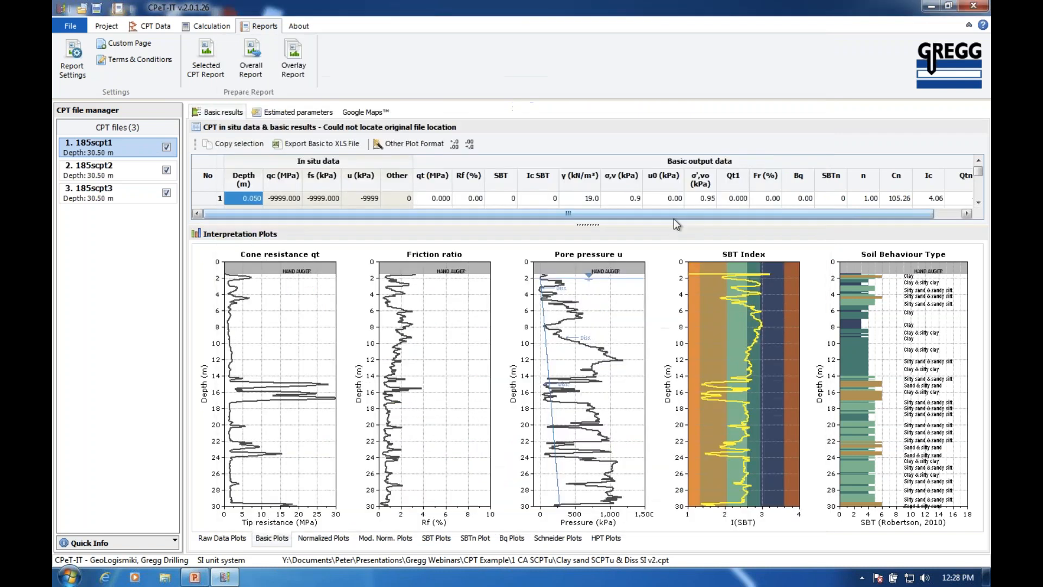
Check the ground elevation and GWT in the calculation properties of 185scpt1
{"action": "left_click", "coordinate": [155, 26]}
{"action": "left_click", "coordinate": [139, 64]}
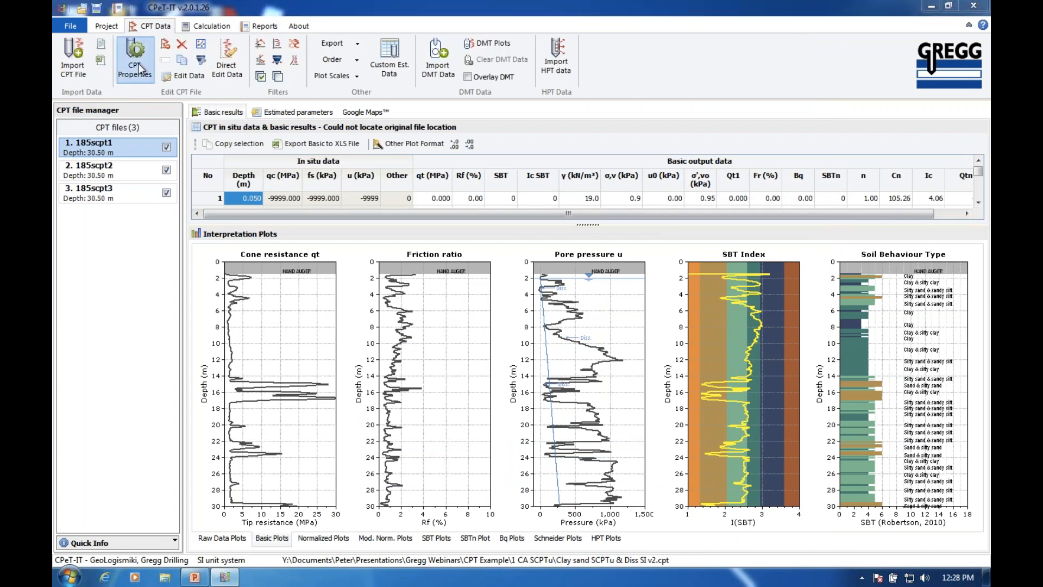
{"action": "double_click", "coordinate": [471, 232]}
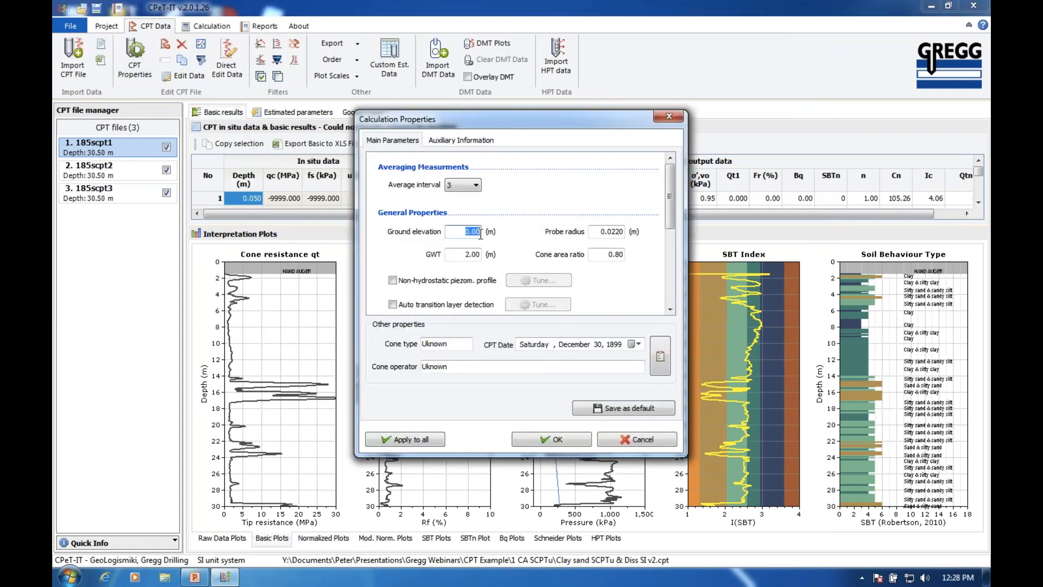
{"action": "double_click", "coordinate": [471, 254]}
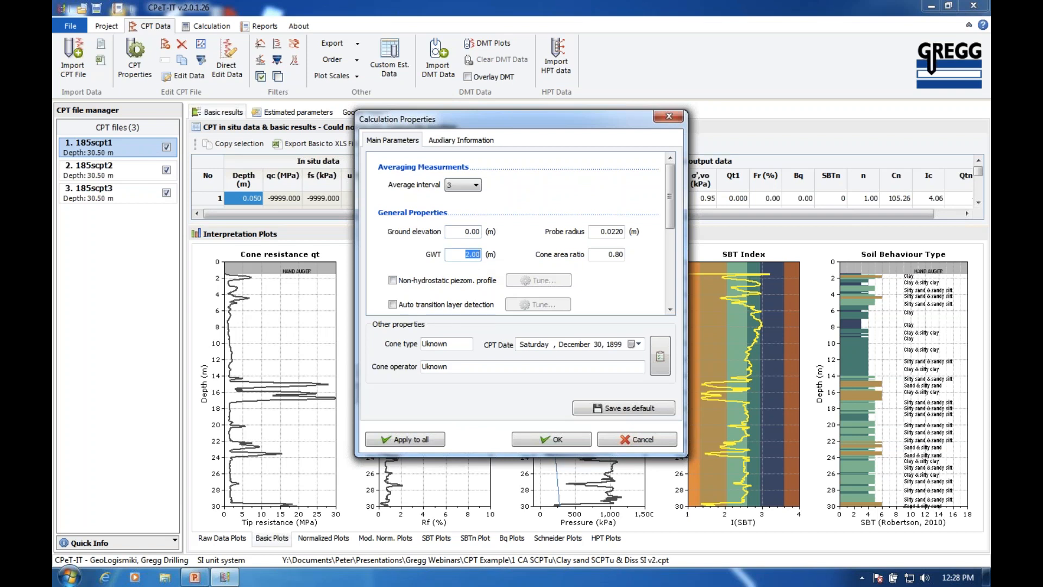
Try the non-hydrostatic piezometric profile, inspect its custom pore pressure table without entering values, and turn the option off again
{"action": "left_click", "coordinate": [393, 281]}
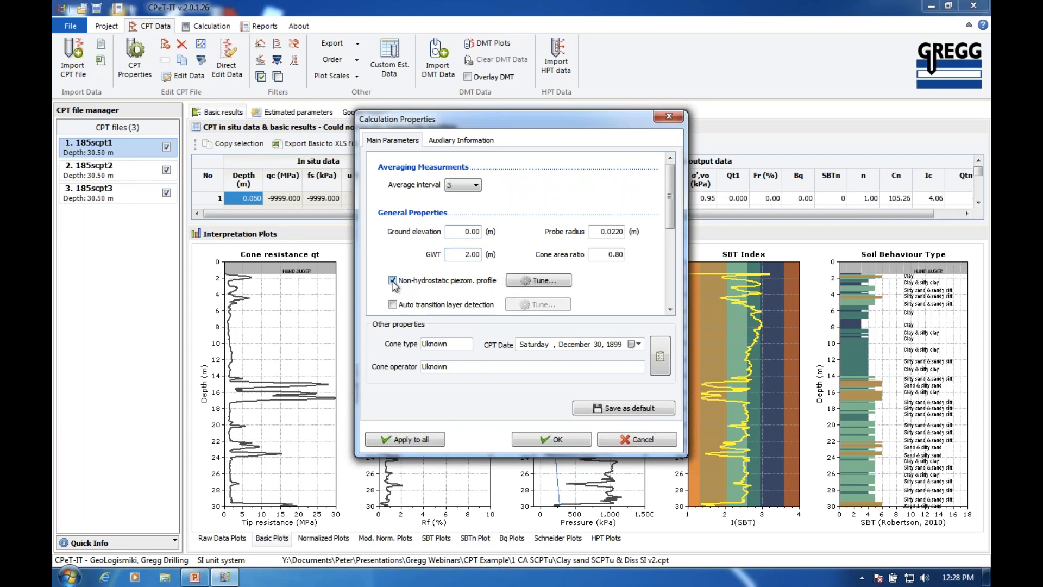
{"action": "left_click", "coordinate": [527, 280]}
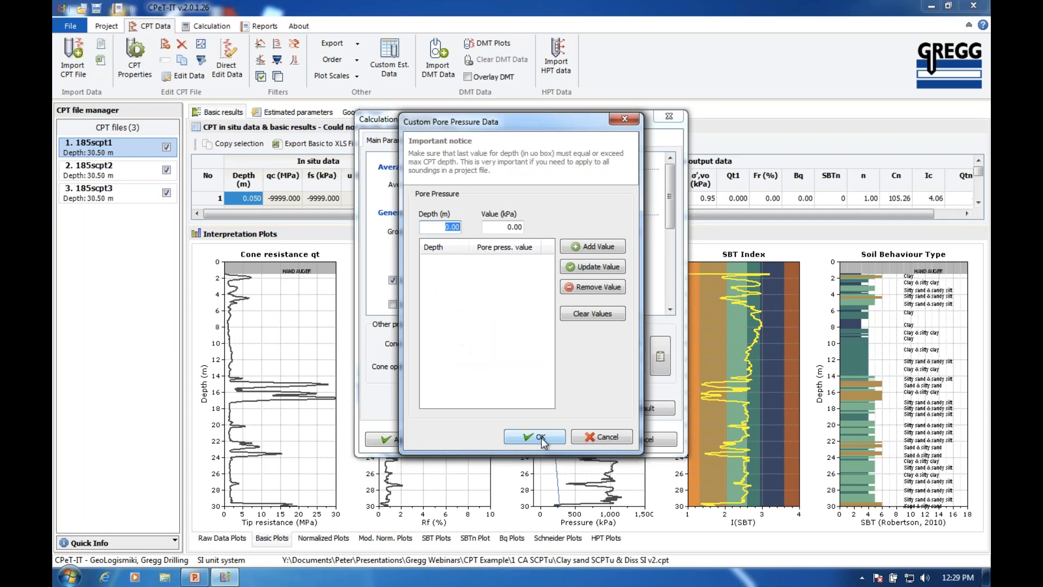
{"action": "left_click", "coordinate": [603, 440]}
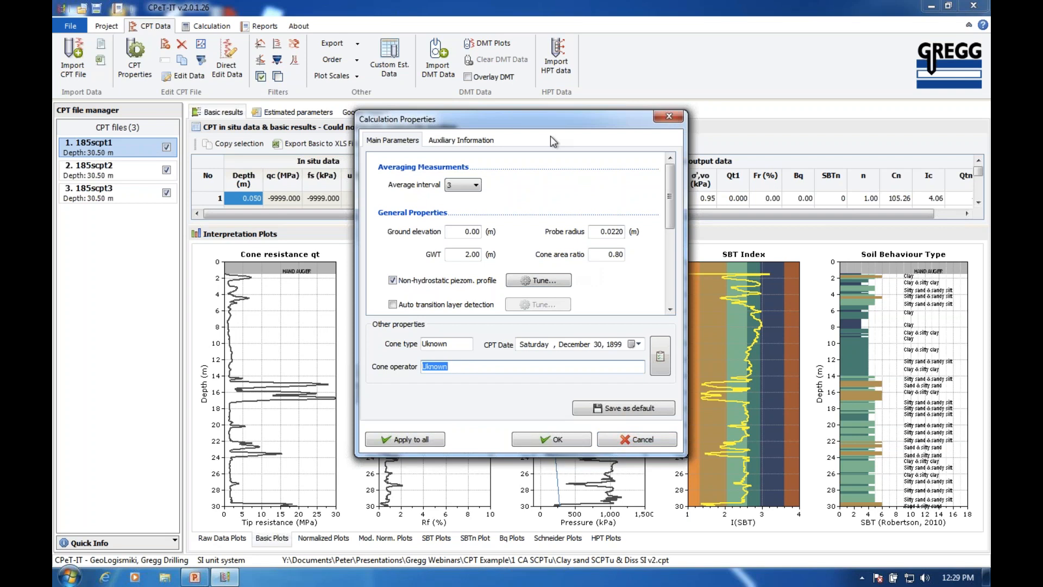
{"action": "left_click_drag", "start_coordinate": [549, 118], "coordinate": [362, 136]}
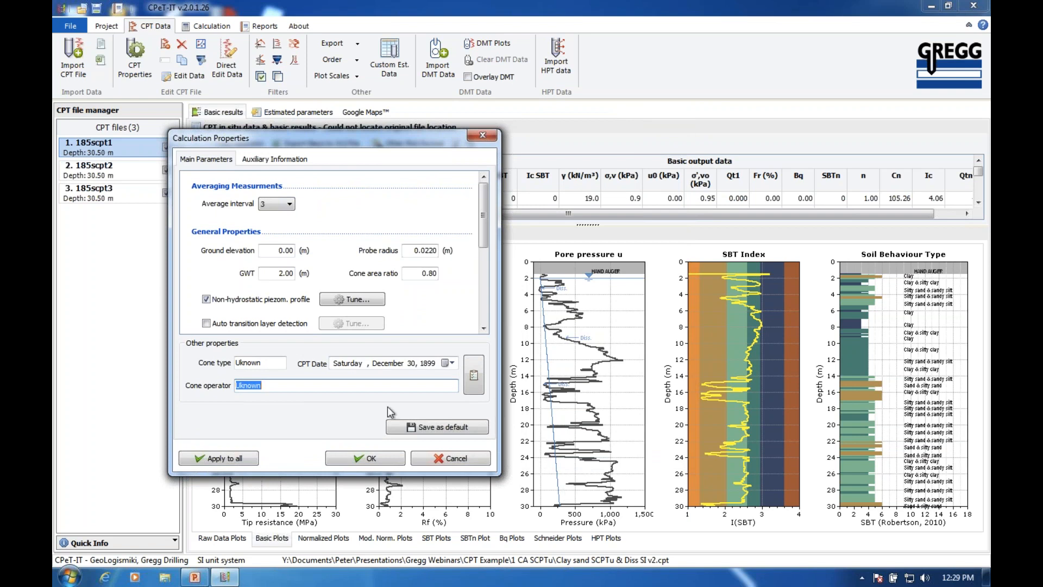
{"action": "left_click", "coordinate": [206, 299]}
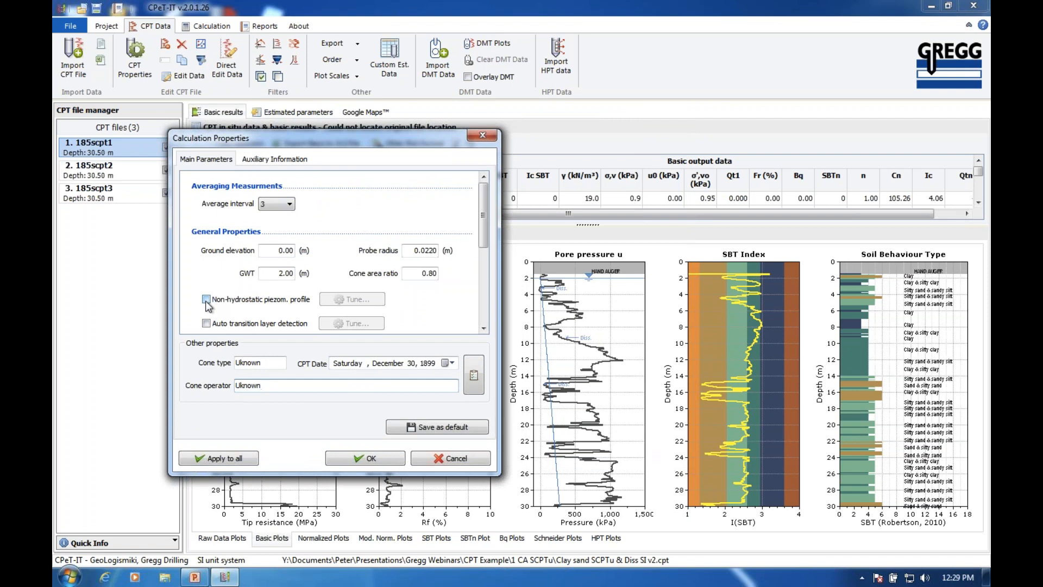
Examine the remaining general and calculation properties, from the probe radius and cone resistance correction to the unit weight of water
{"action": "left_click_drag", "start_coordinate": [361, 138], "coordinate": [580, 130]}
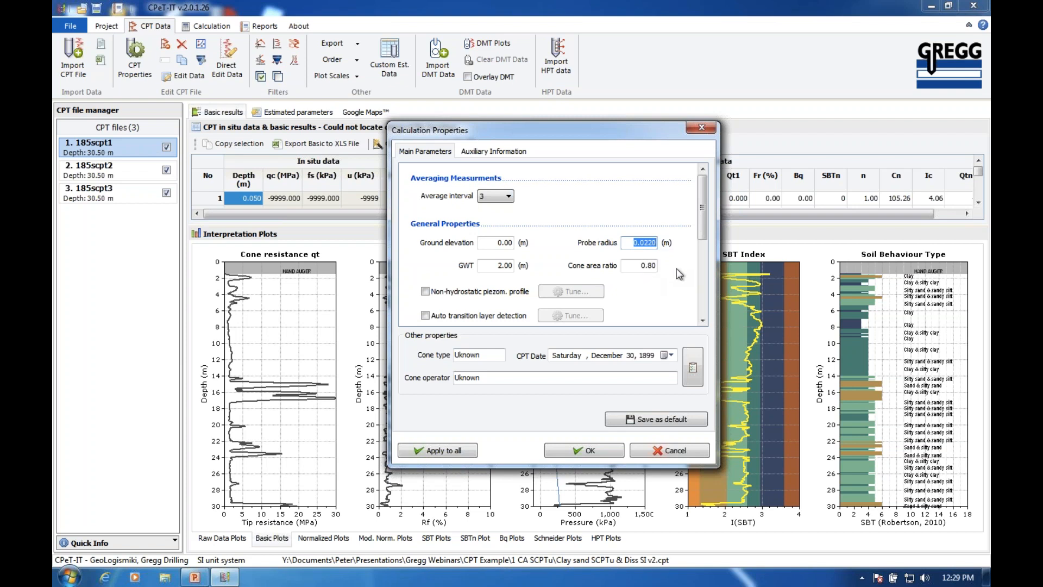
{"action": "left_click", "coordinate": [703, 319]}
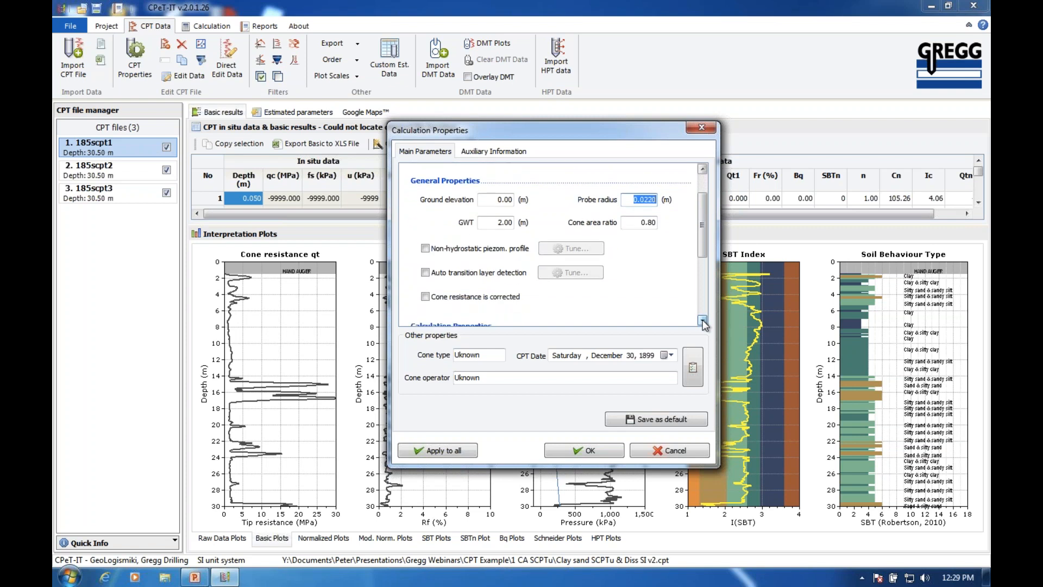
{"action": "left_click", "coordinate": [703, 319]}
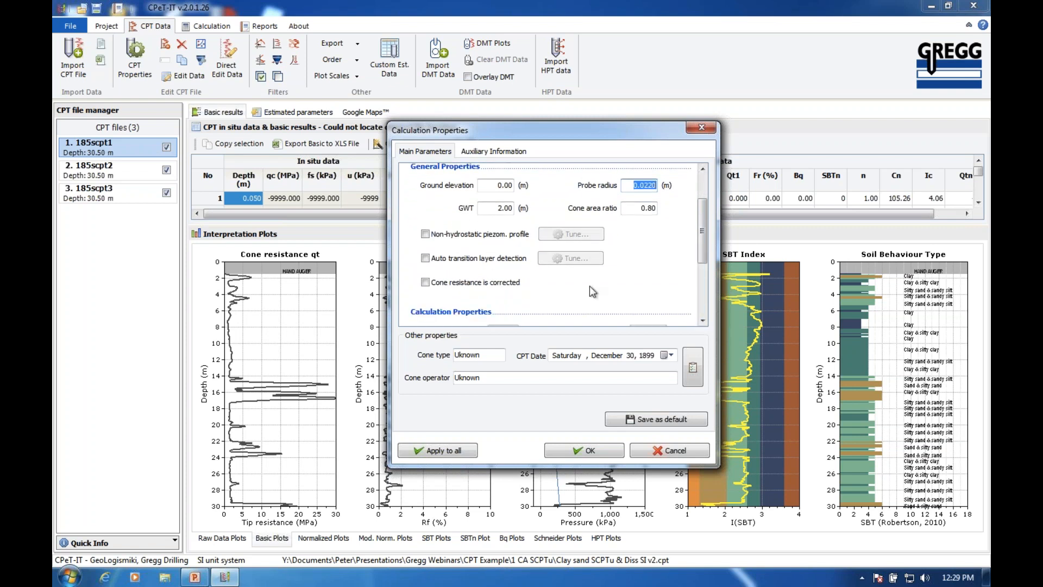
{"action": "left_click", "coordinate": [703, 320]}
{"action": "left_click", "coordinate": [703, 321]}
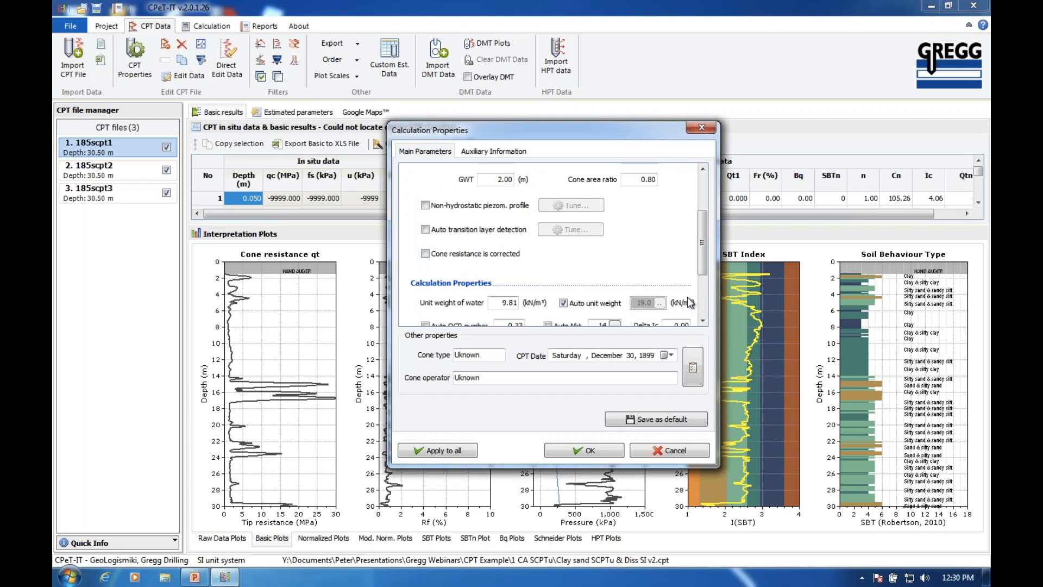
{"action": "left_click", "coordinate": [703, 320]}
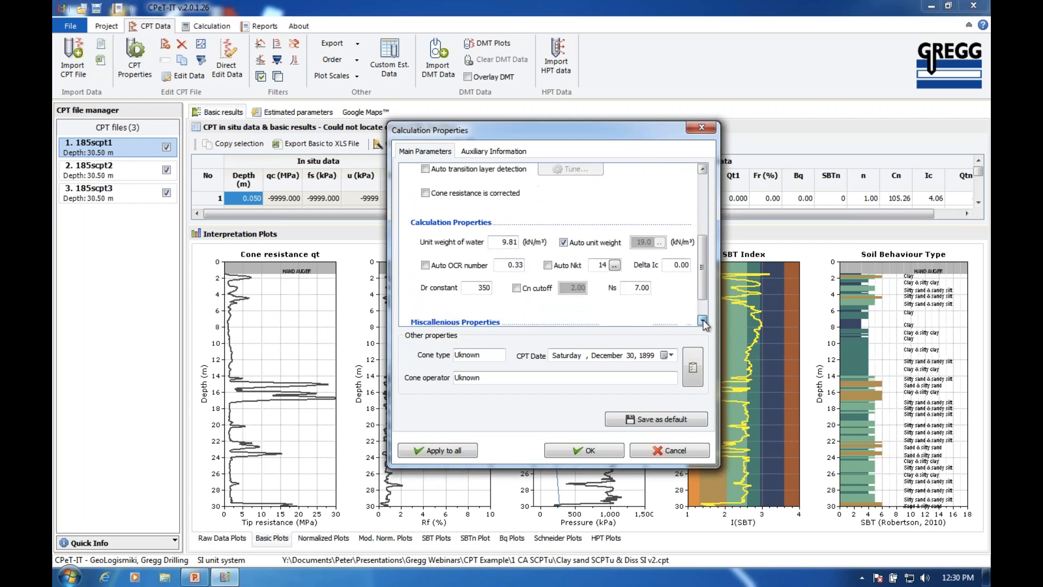
{"action": "left_click", "coordinate": [703, 320]}
{"action": "double_click", "coordinate": [504, 230]}
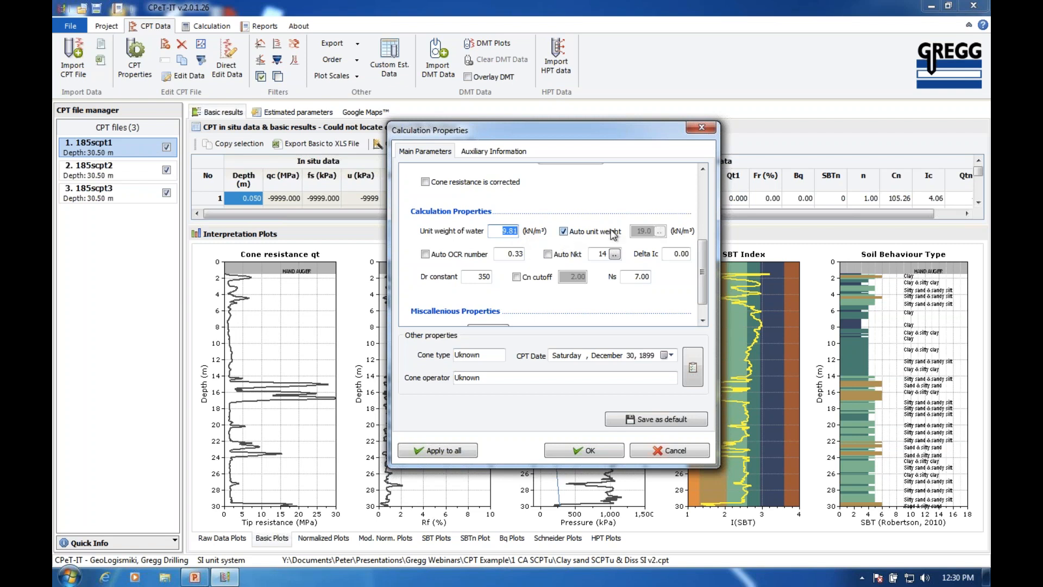
Turn off the automatic unit weight and inspect the custom unit weight table without entering any values
{"action": "left_click", "coordinate": [563, 232]}
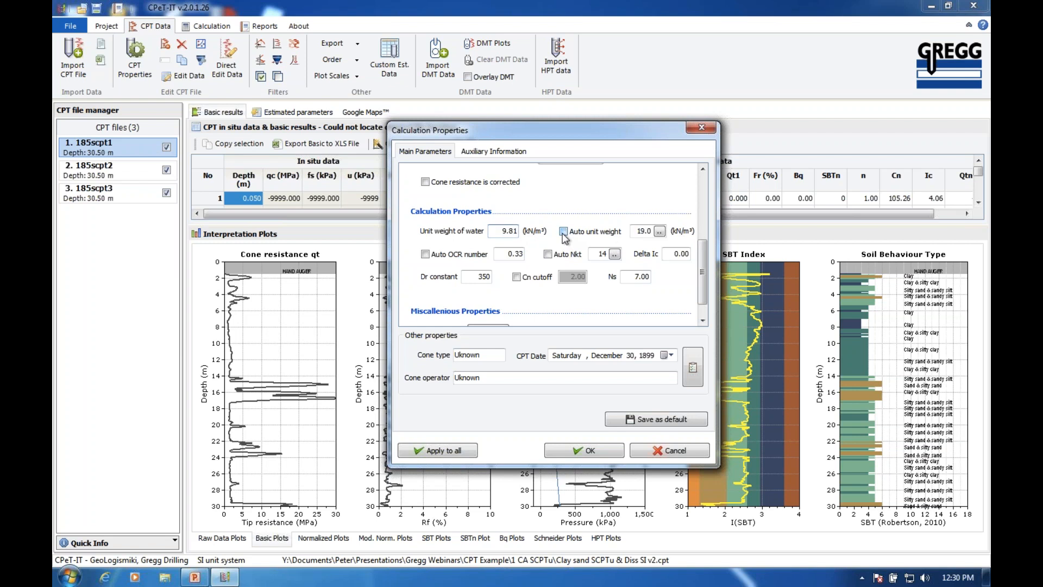
{"action": "left_click", "coordinate": [658, 232]}
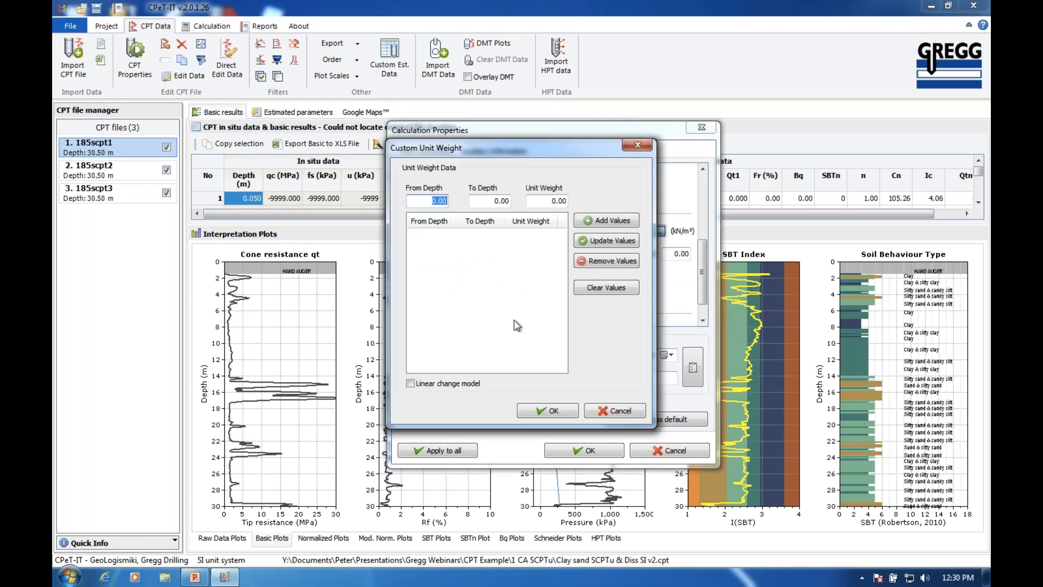
{"action": "left_click", "coordinate": [611, 409]}
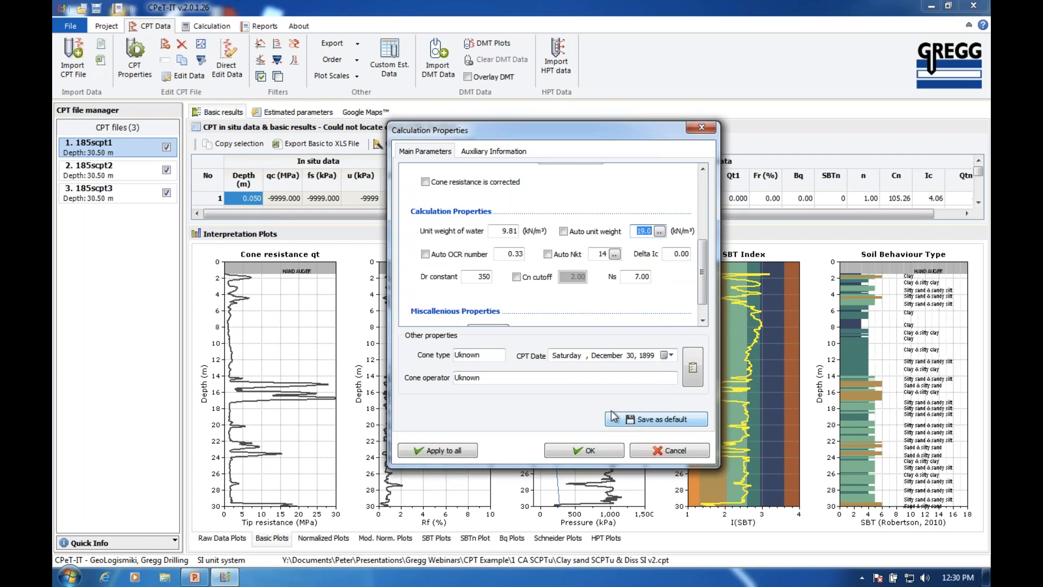
{"action": "left_click", "coordinate": [630, 378]}
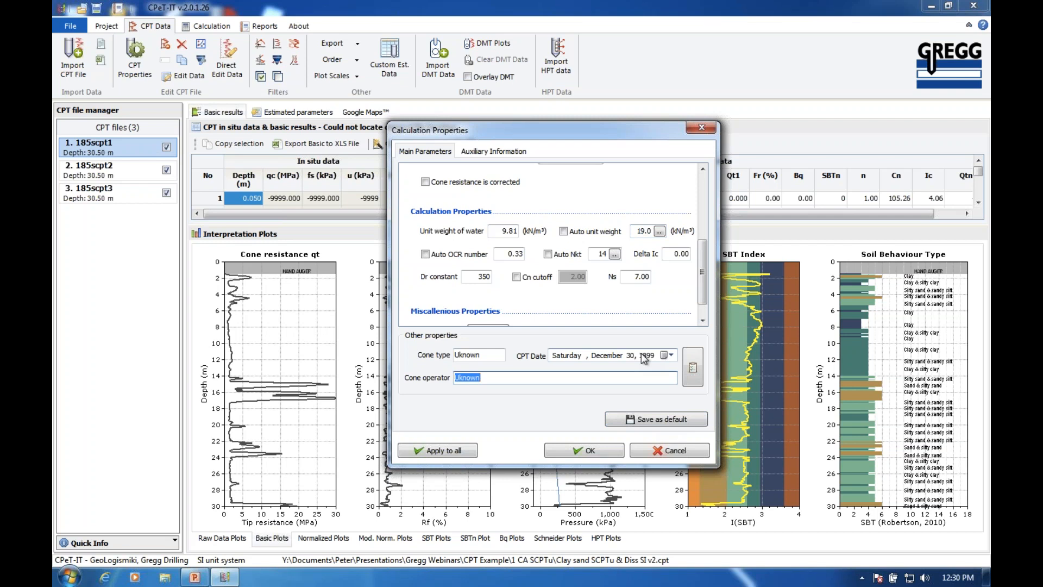
{"action": "left_click", "coordinate": [676, 254]}
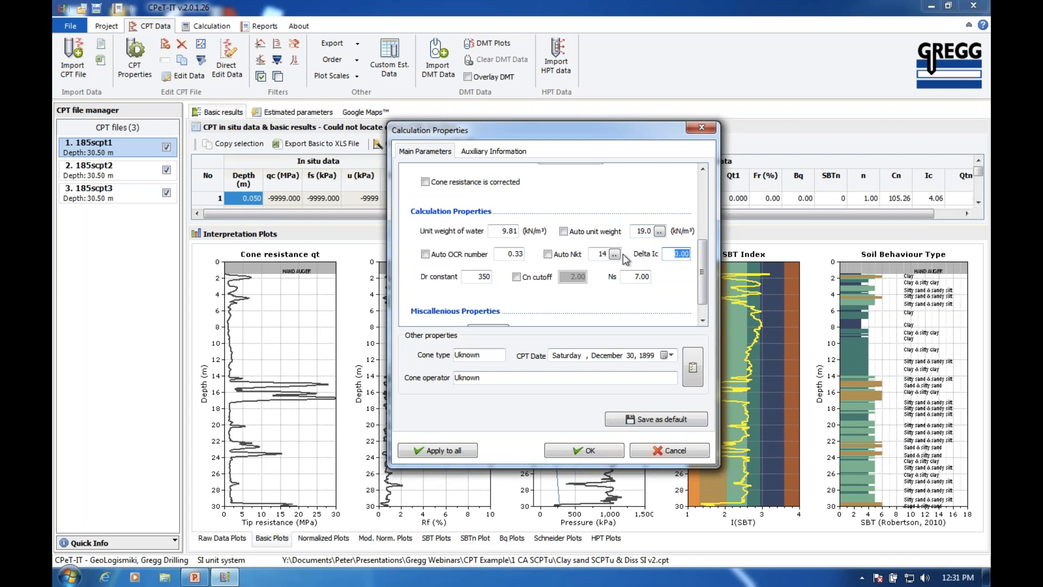
Re-enable the automatic unit weight and accept the calculation properties
{"action": "left_click", "coordinate": [564, 232]}
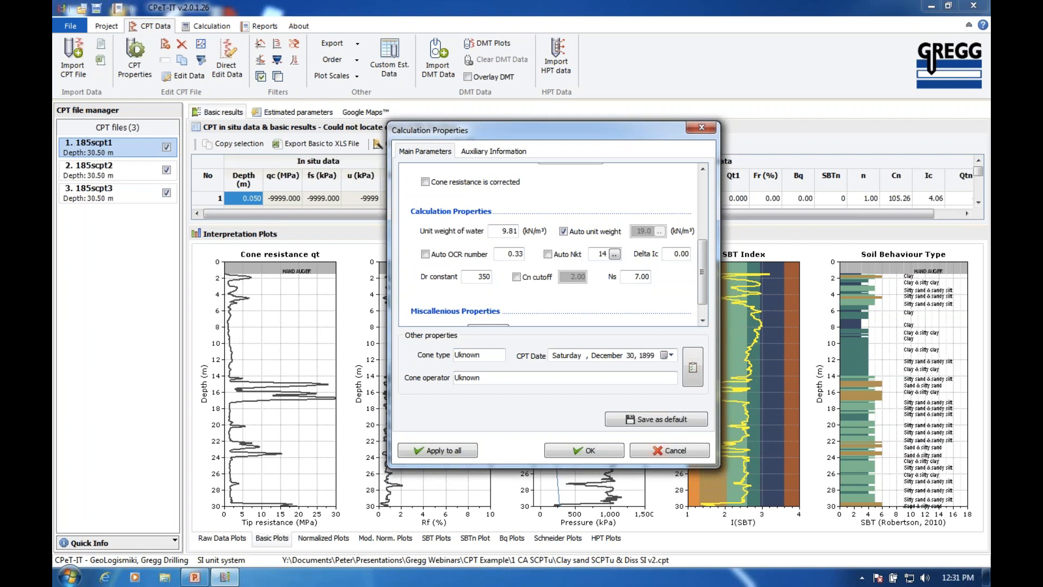
{"action": "left_click", "coordinate": [614, 377]}
{"action": "left_click", "coordinate": [599, 448]}
Enlarge the basic results table above the interpretation plots to show more data rows
{"action": "left_click_drag", "start_coordinate": [589, 228], "coordinate": [590, 299]}
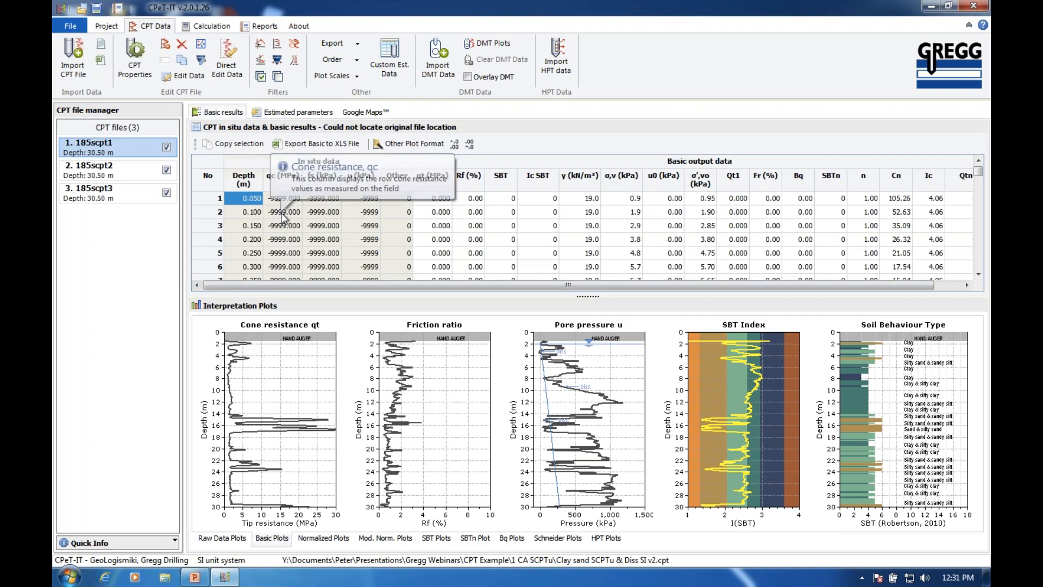
Examine the basic results table for 185scpt1 down its depth and locate the data row matching a point on the cone resistance plot
{"action": "mouse_move", "coordinate": [281, 245]}
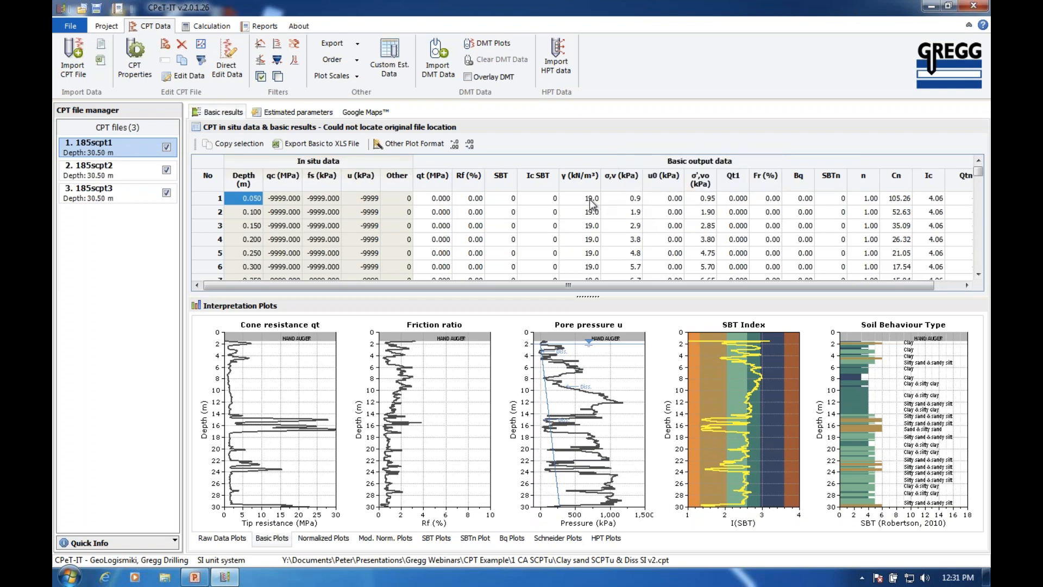
{"action": "scroll", "coordinate": [980, 256], "scroll_direction": "down", "scroll_amount": 3}
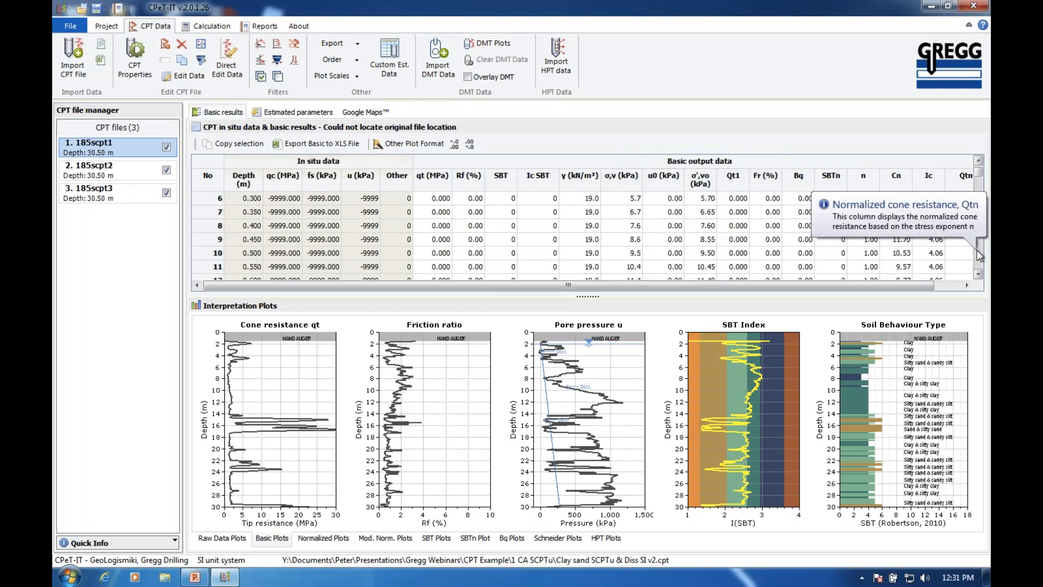
{"action": "scroll", "coordinate": [980, 255], "scroll_direction": "down", "scroll_amount": 20}
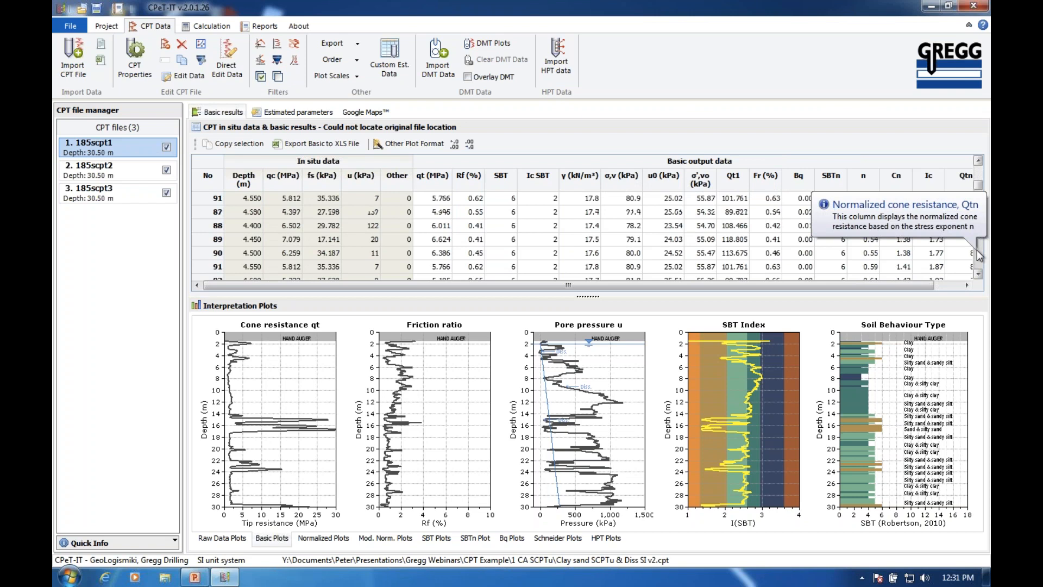
{"action": "scroll", "coordinate": [979, 255], "scroll_direction": "down", "scroll_amount": 6}
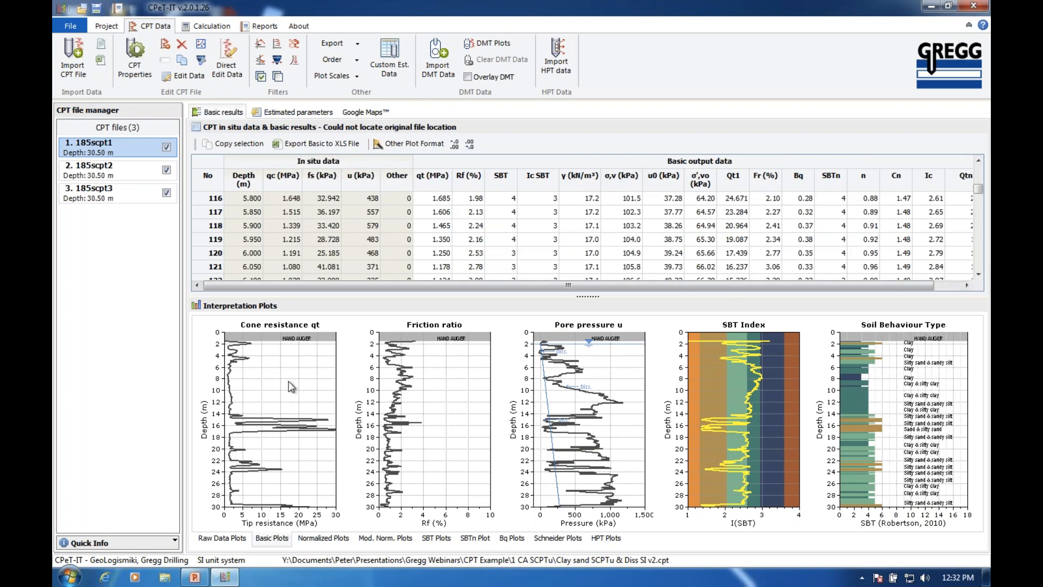
{"action": "left_click", "coordinate": [233, 395]}
{"action": "left_click_drag", "start_coordinate": [232, 392], "coordinate": [234, 395]}
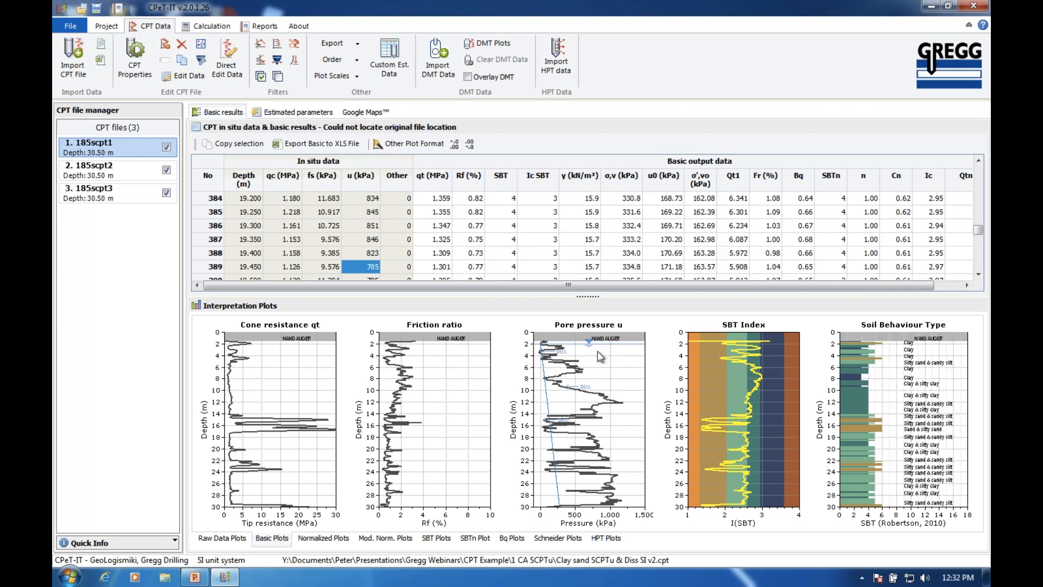
Examine the calculation properties of 185scpt1, including the OCR number, Nkt, Dr constant, Ns and Delta Ic, without changing them
{"action": "left_click", "coordinate": [136, 71]}
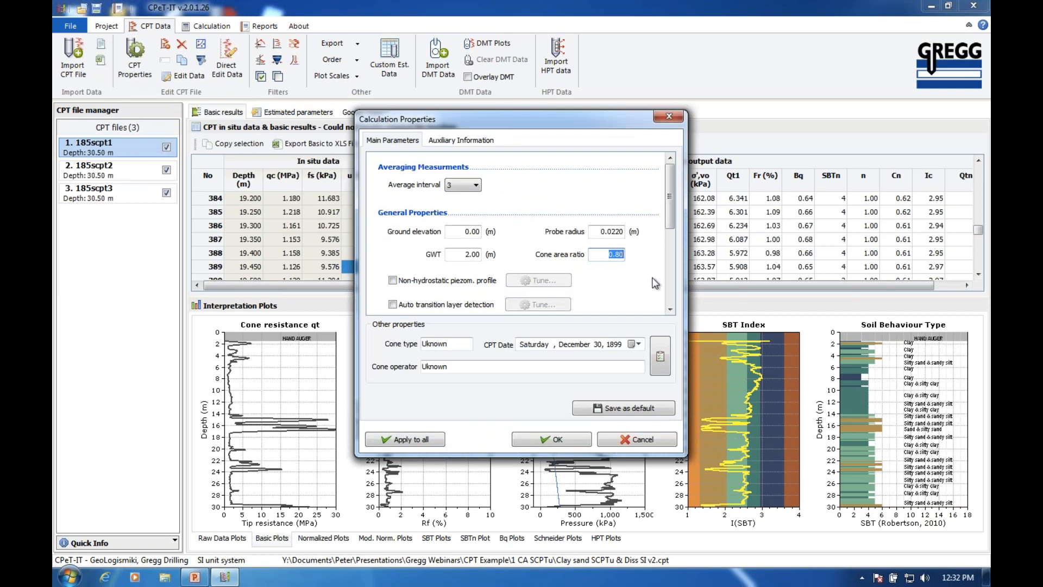
{"action": "left_click", "coordinate": [670, 309]}
{"action": "left_click", "coordinate": [670, 309]}
{"action": "left_click", "coordinate": [671, 309]}
{"action": "left_click", "coordinate": [670, 309]}
{"action": "left_click", "coordinate": [671, 309]}
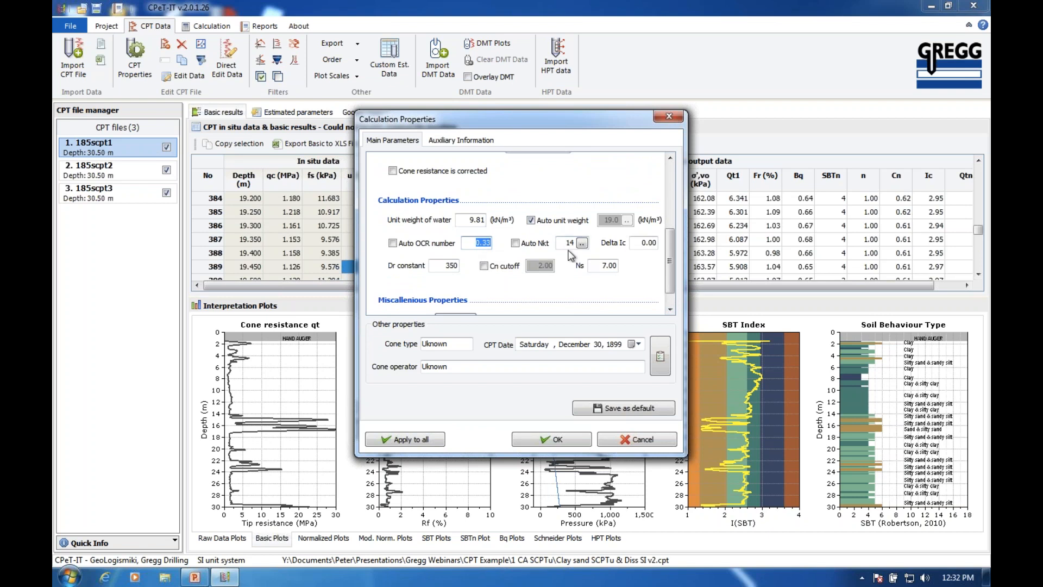
{"action": "double_click", "coordinate": [450, 266]}
{"action": "double_click", "coordinate": [608, 266]}
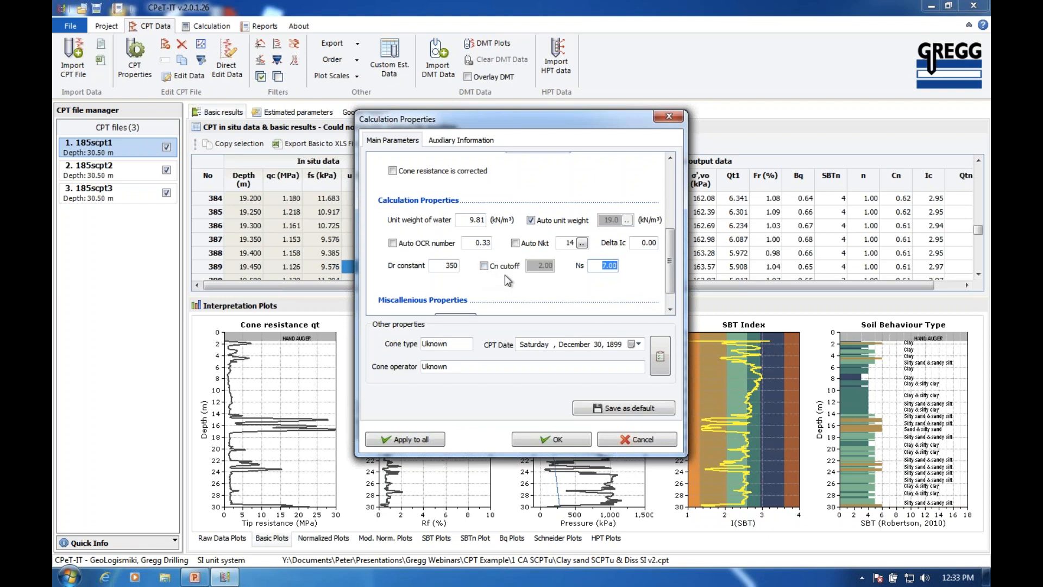
{"action": "double_click", "coordinate": [648, 243]}
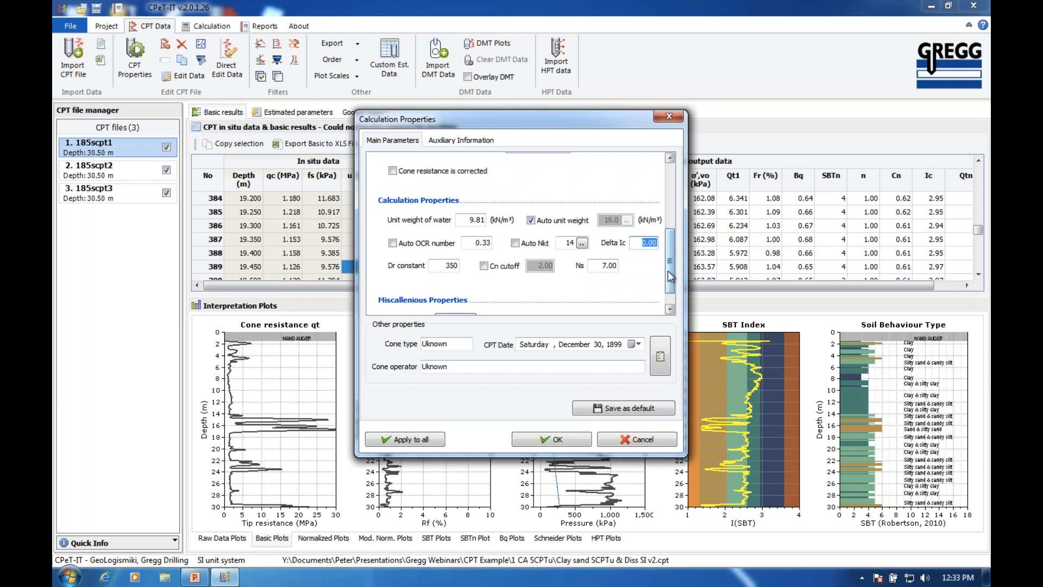
Keep N(60) for the SPT calculation, and save the calculation properties as default before accepting them
{"action": "scroll", "coordinate": [671, 277], "scroll_direction": "down", "scroll_amount": 1}
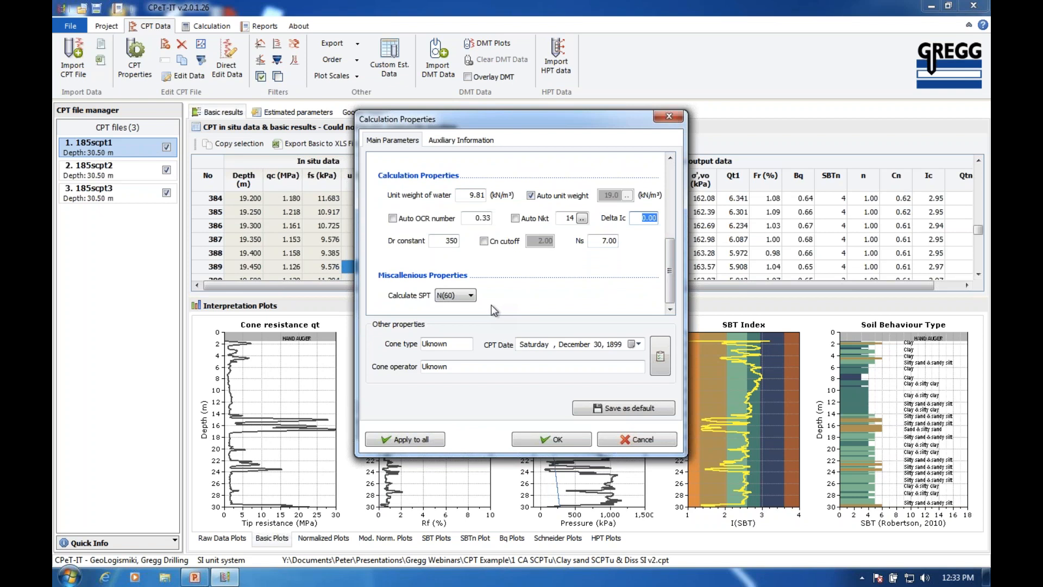
{"action": "left_click", "coordinate": [471, 296]}
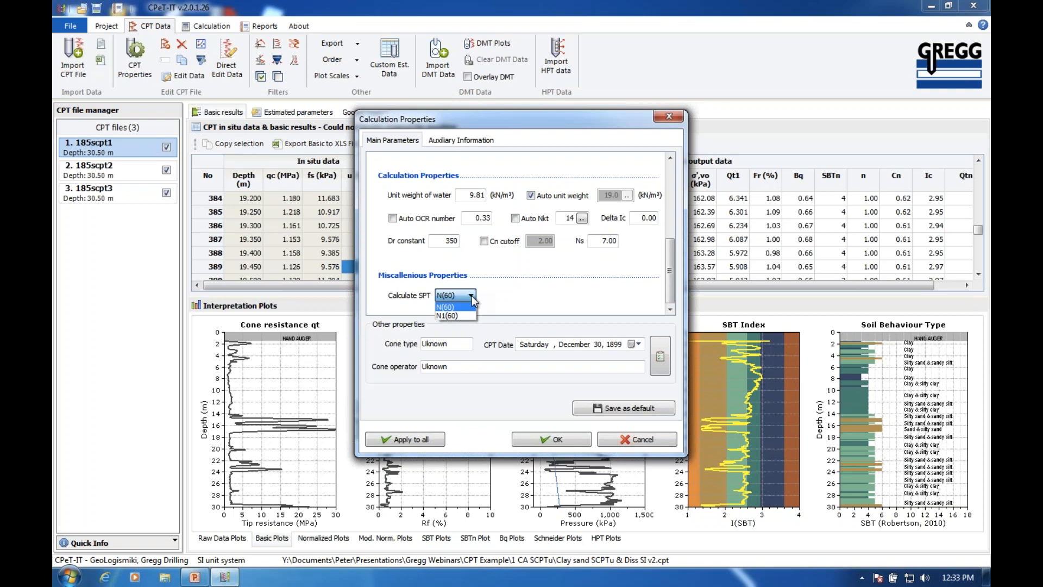
{"action": "left_click", "coordinate": [482, 296]}
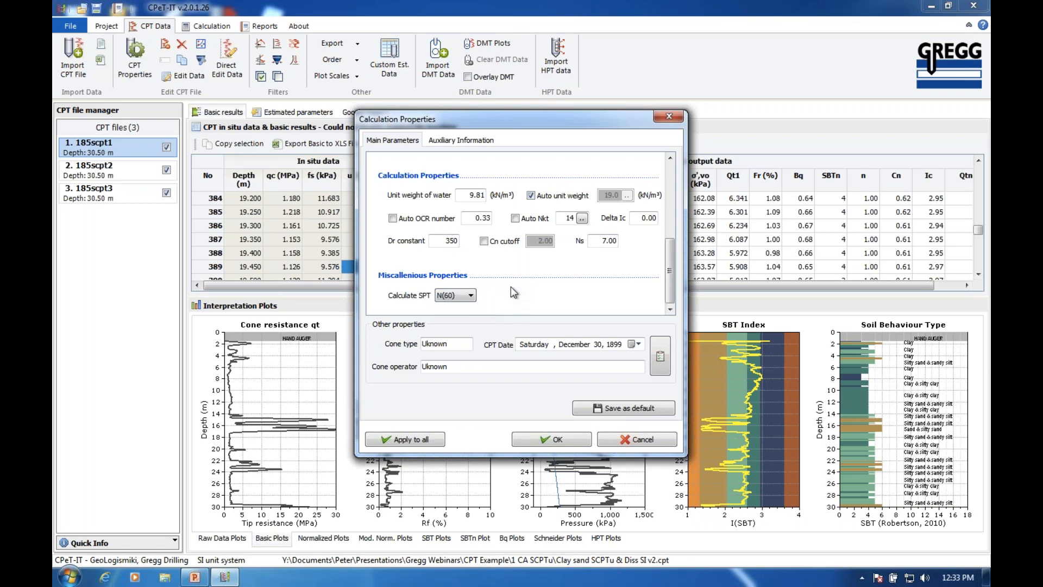
{"action": "left_click_drag", "start_coordinate": [671, 275], "coordinate": [673, 193]}
{"action": "left_click", "coordinate": [622, 406]}
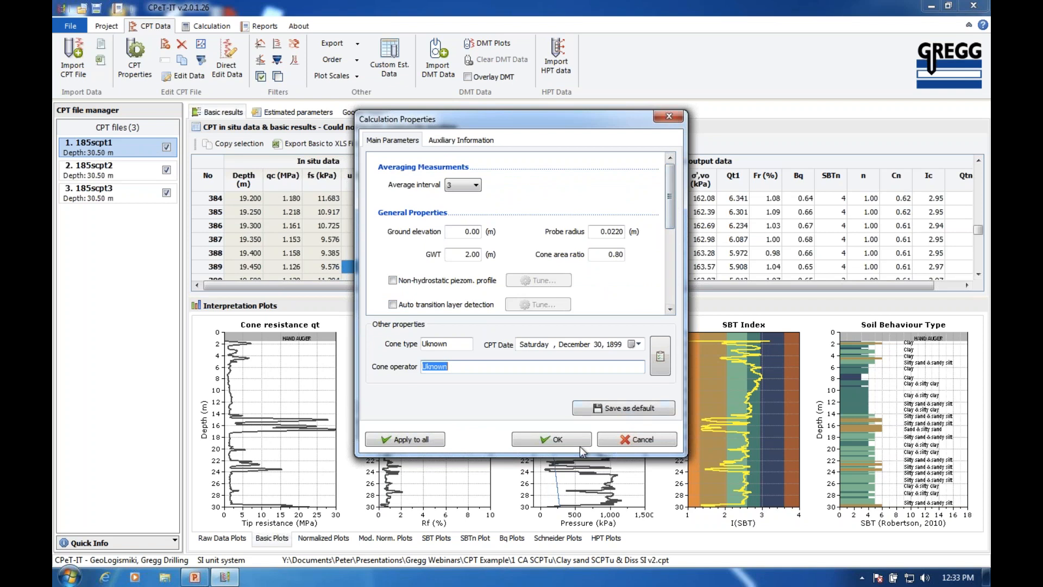
{"action": "left_click", "coordinate": [566, 439]}
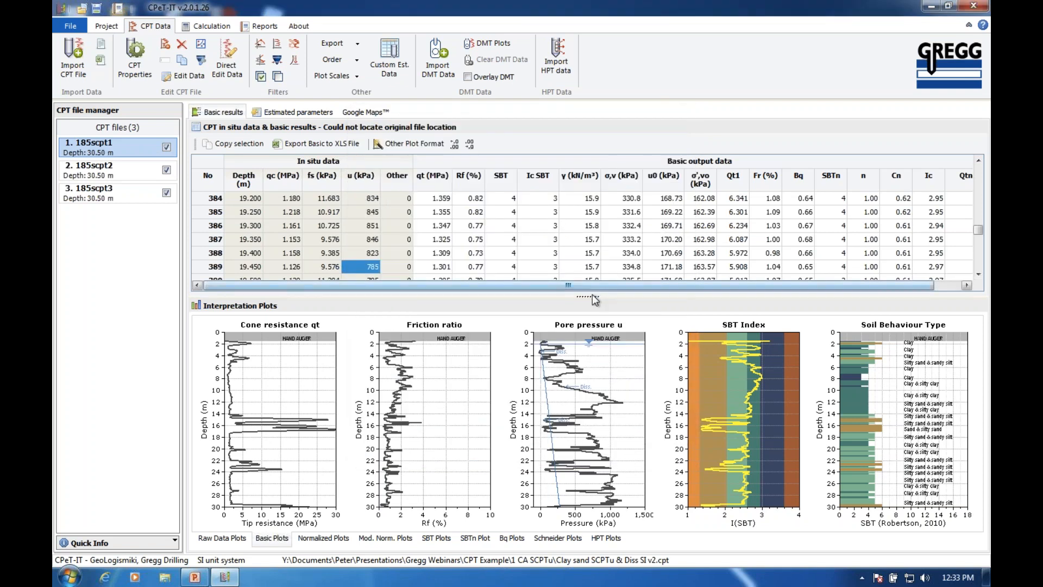
Enlarge the interpretation plots over the results table and view the normalized plots and the SBT plots
{"action": "left_click_drag", "start_coordinate": [587, 297], "coordinate": [591, 231]}
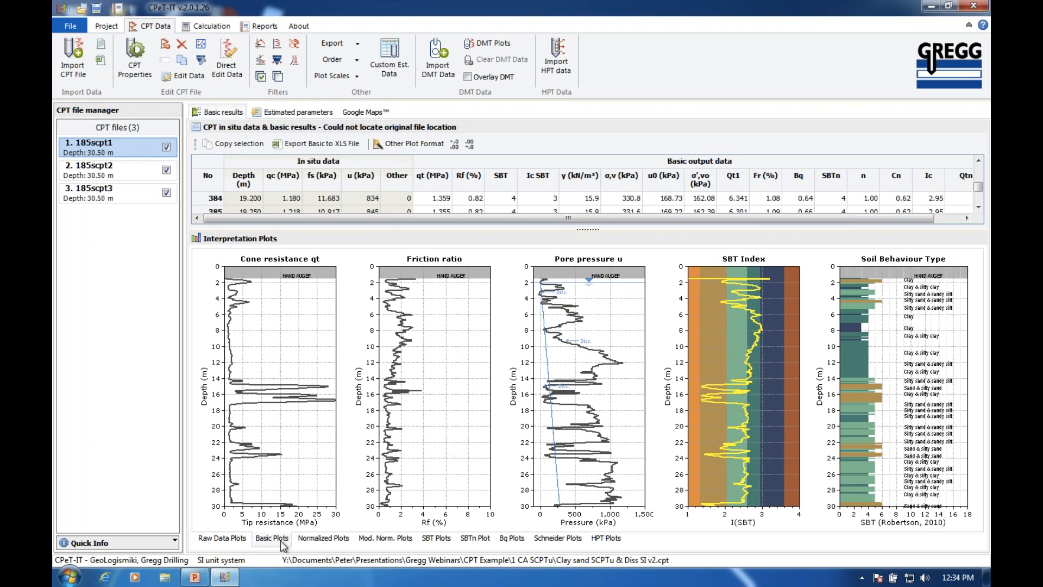
{"action": "left_click", "coordinate": [321, 541]}
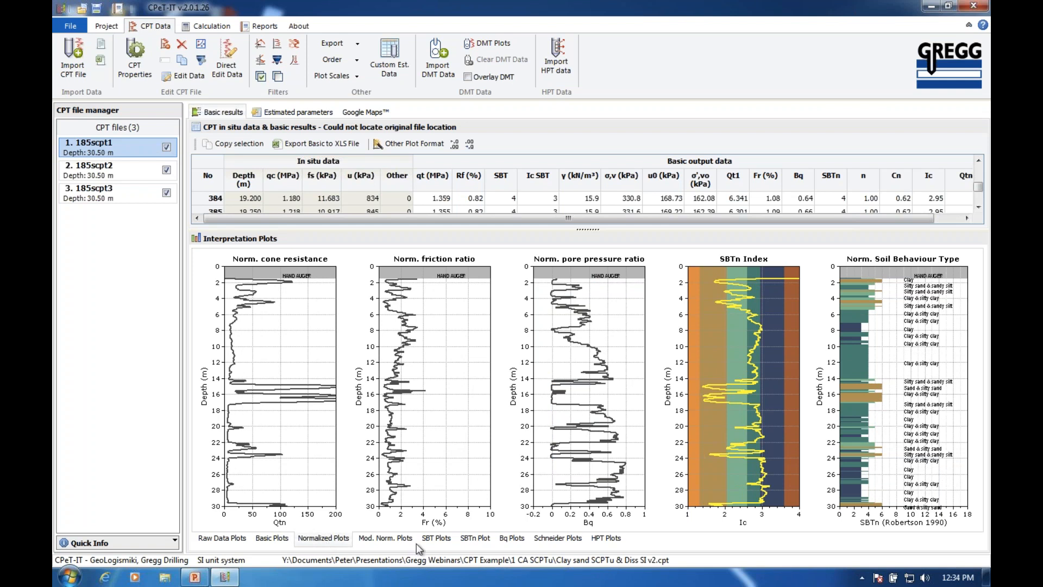
{"action": "left_click", "coordinate": [438, 542]}
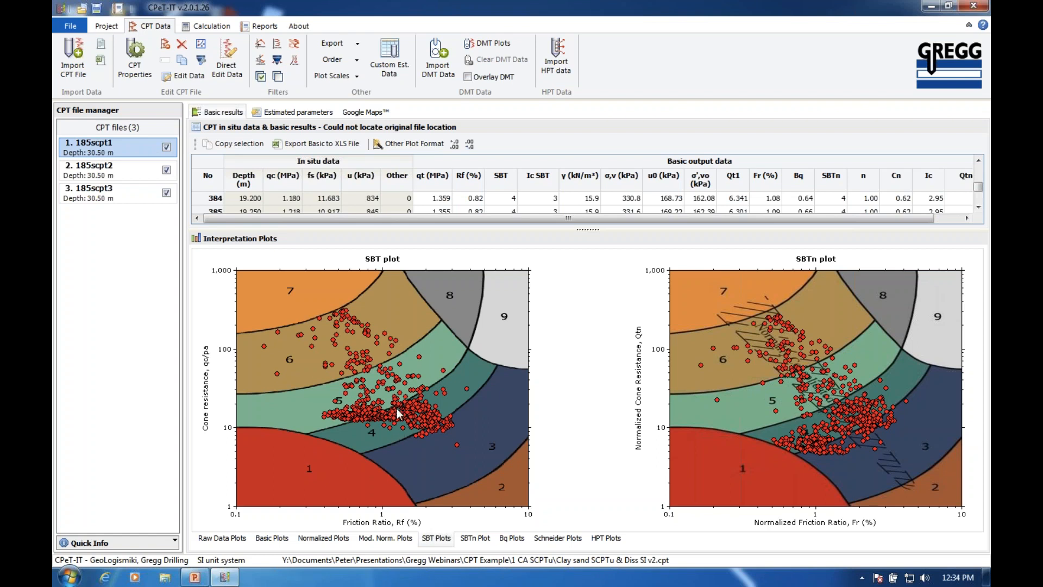
Pick data points on the SBTn plot, including isolated ones in zone 5, to identify their depths and table rows
{"action": "left_click", "coordinate": [852, 433]}
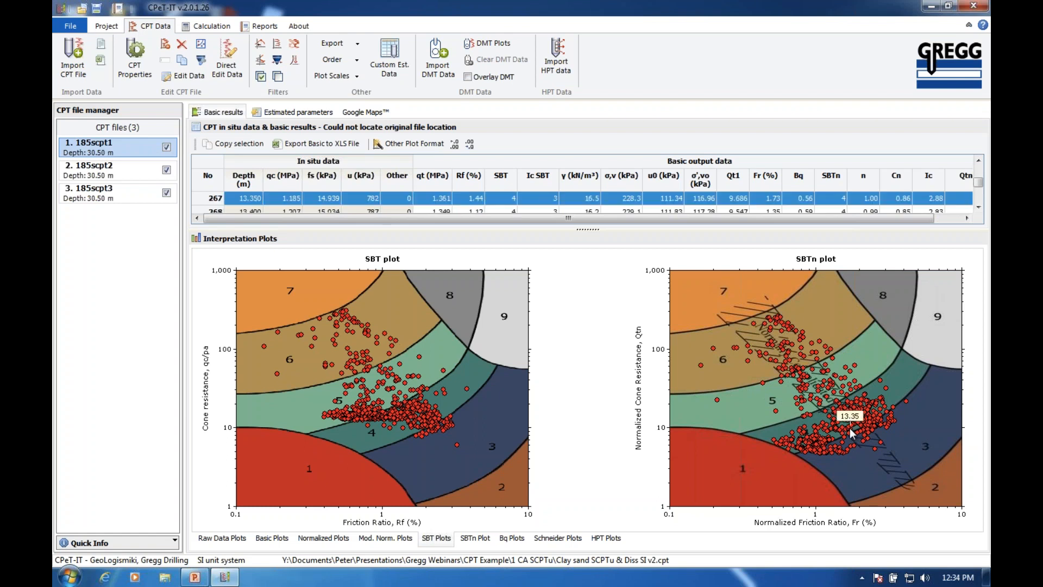
{"action": "left_click", "coordinate": [774, 412]}
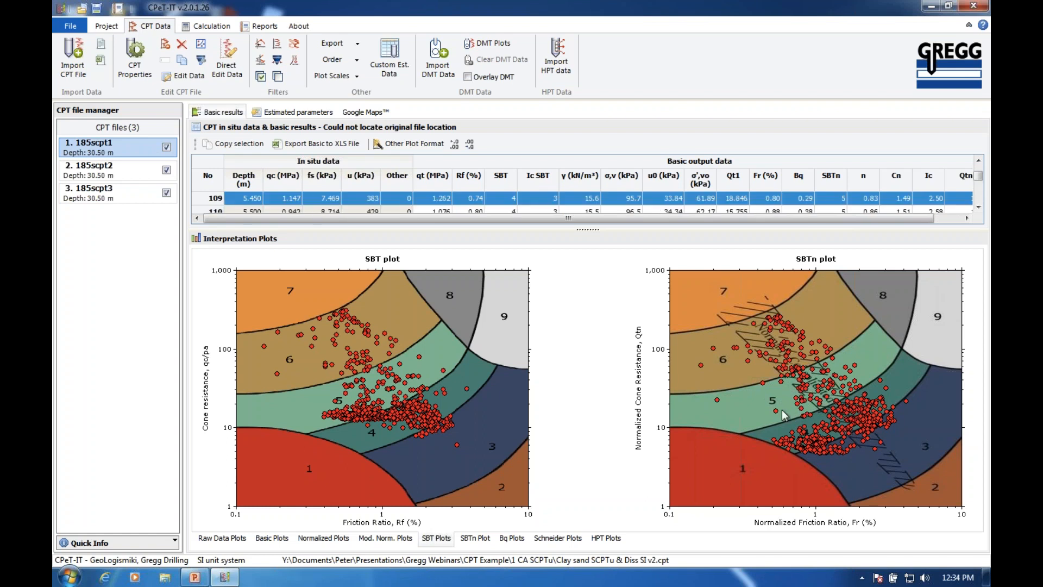
{"action": "mouse_move", "coordinate": [774, 416]}
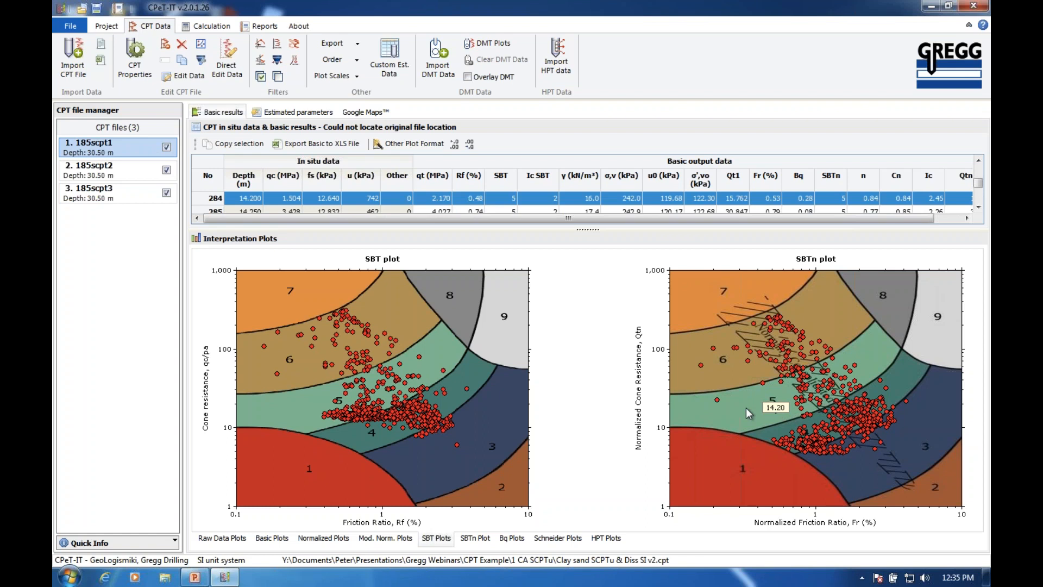
{"action": "left_click", "coordinate": [716, 399]}
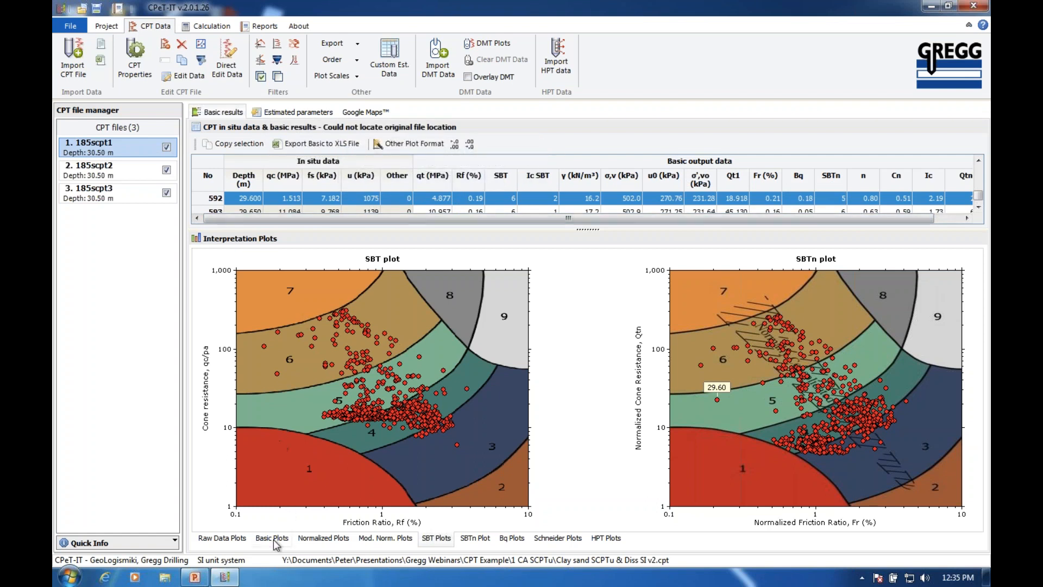
Compare the normalized plots with the SBT plots and examine the modified SBTn charts with the normalized rigidity index
{"action": "left_click", "coordinate": [312, 538]}
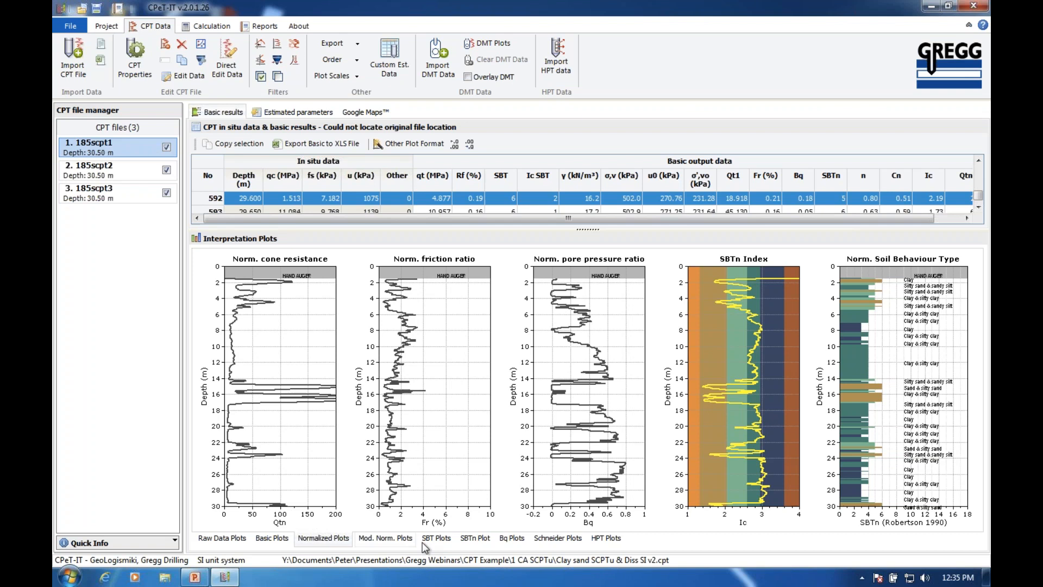
{"action": "left_click", "coordinate": [439, 539]}
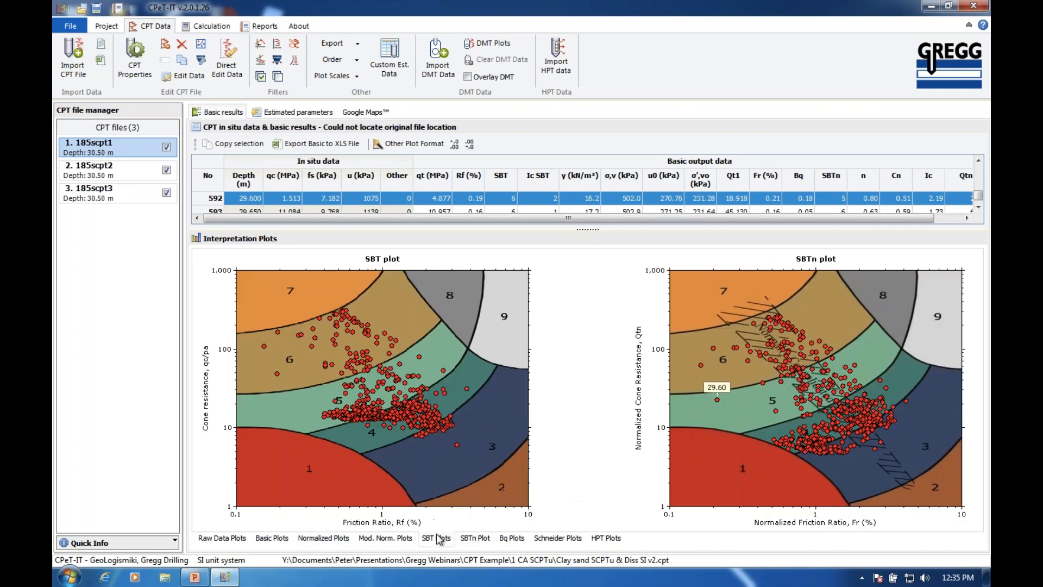
{"action": "left_click", "coordinate": [475, 539]}
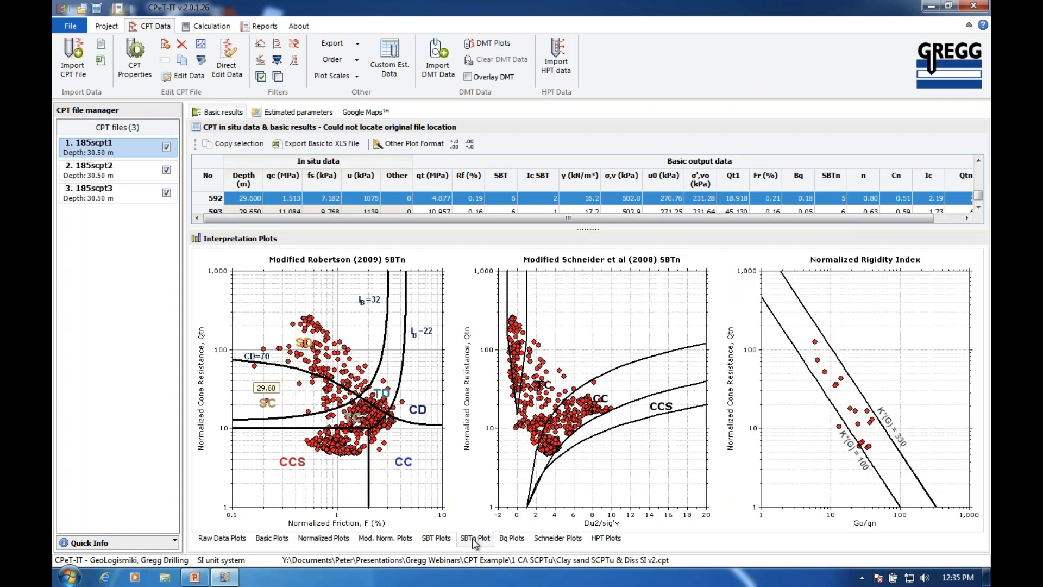
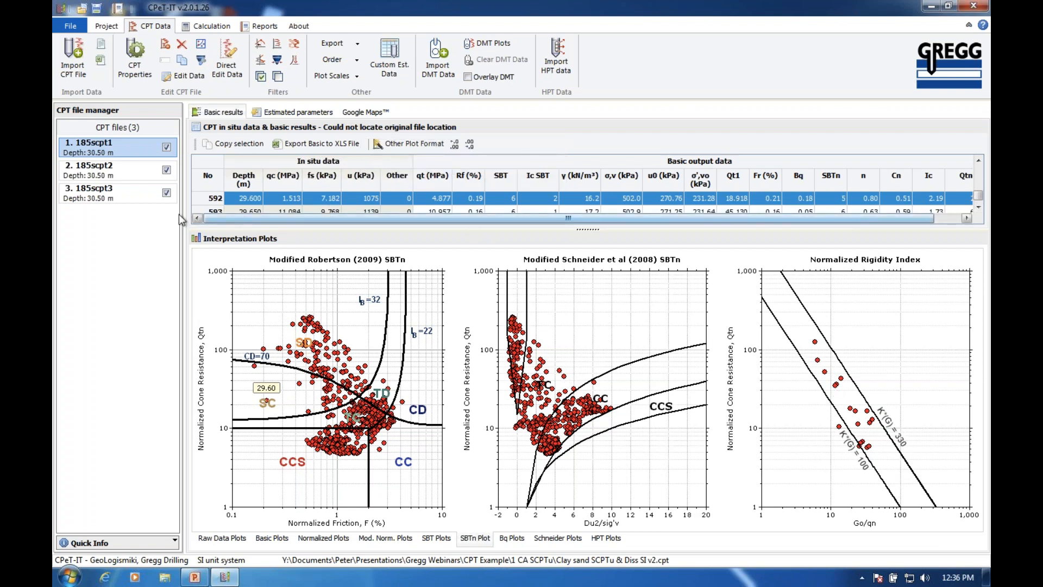
Inspect all columns of the custom estimation data up to the Vs values, and accept it with data display in plots enabled
{"action": "left_click", "coordinate": [389, 64]}
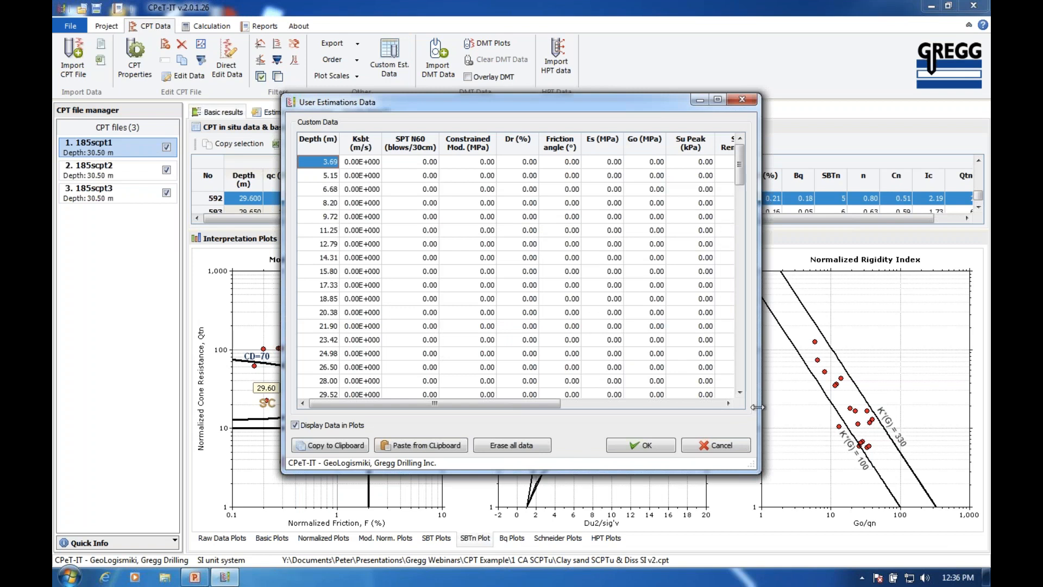
{"action": "left_click_drag", "start_coordinate": [757, 406], "coordinate": [907, 407]}
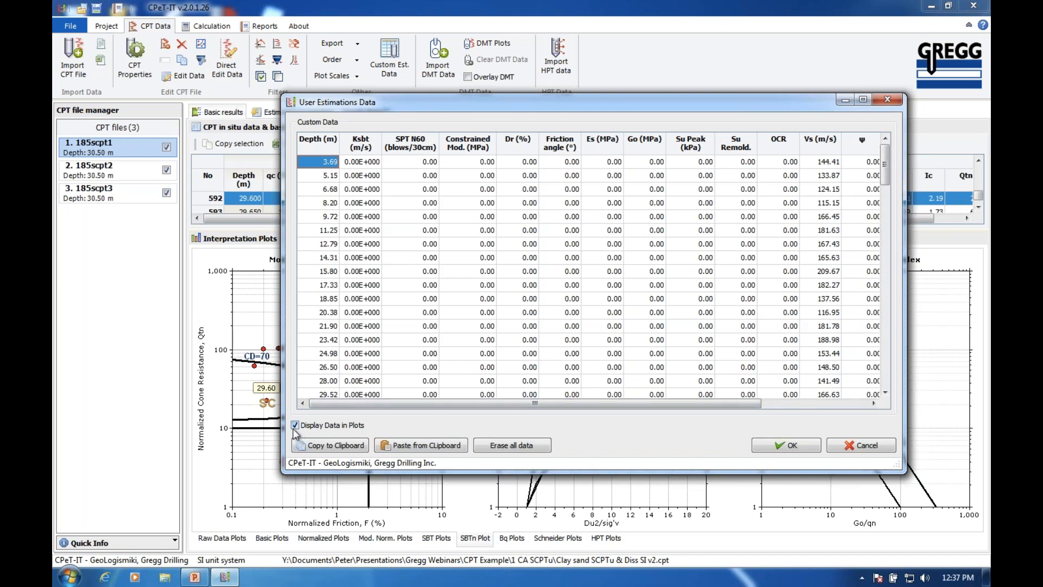
{"action": "left_click", "coordinate": [787, 446]}
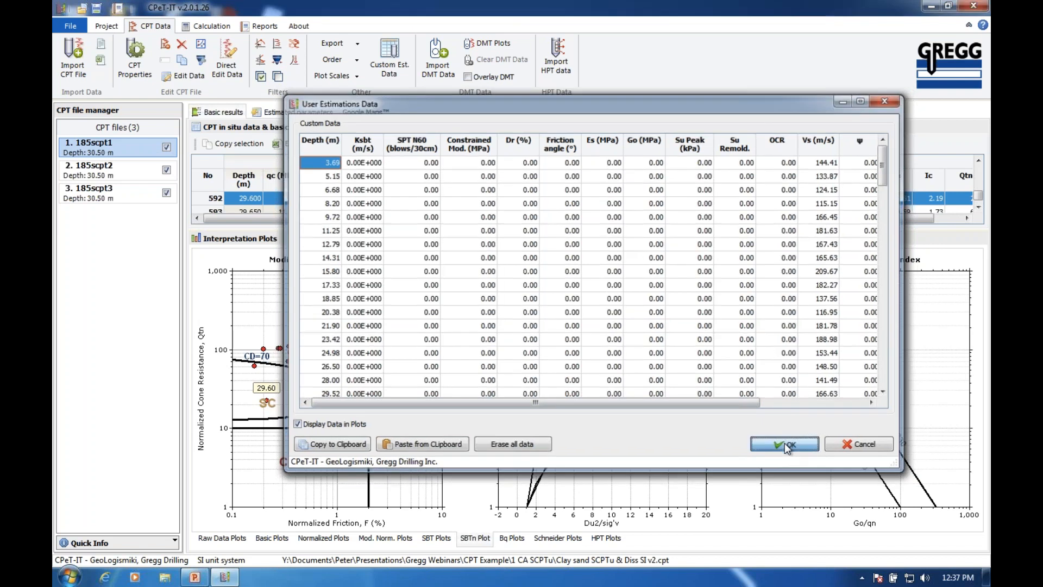
Show the third set of estimated parameter plots, enlarged, to compare the measured and estimated shear wave velocity
{"action": "left_click", "coordinate": [307, 114]}
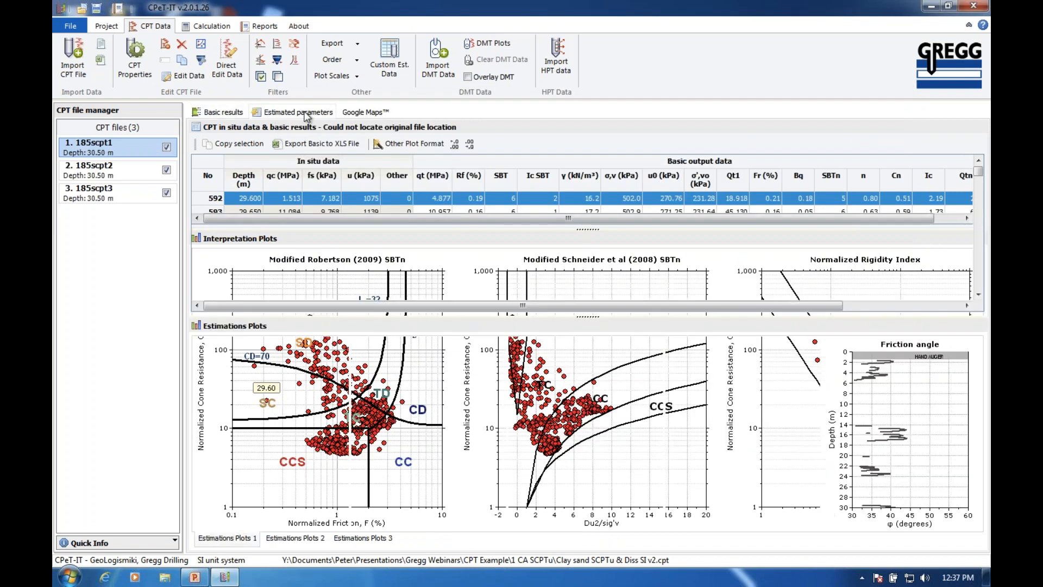
{"action": "left_click", "coordinate": [361, 538]}
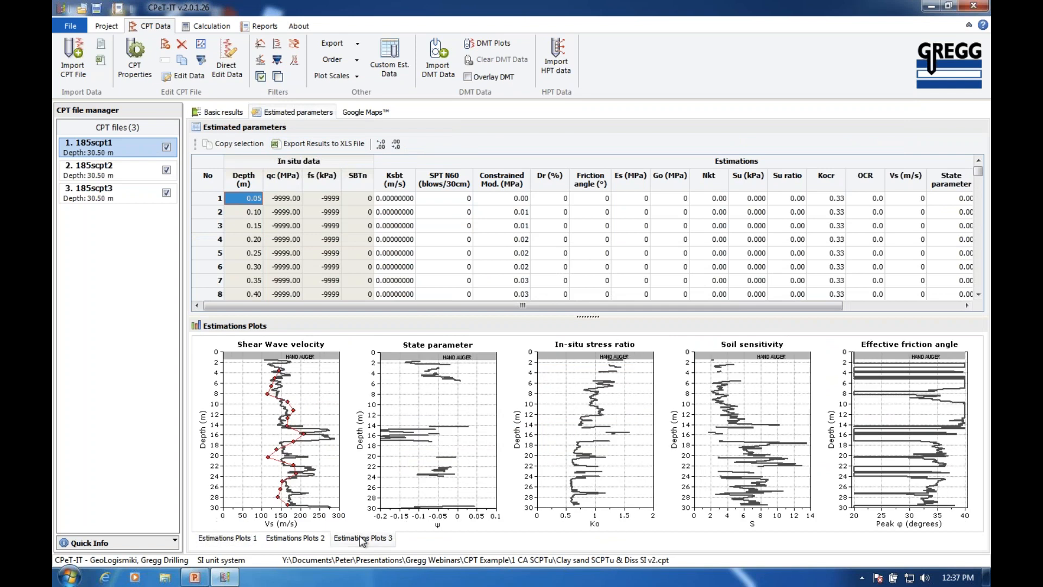
{"action": "left_click_drag", "start_coordinate": [586, 316], "coordinate": [587, 207]}
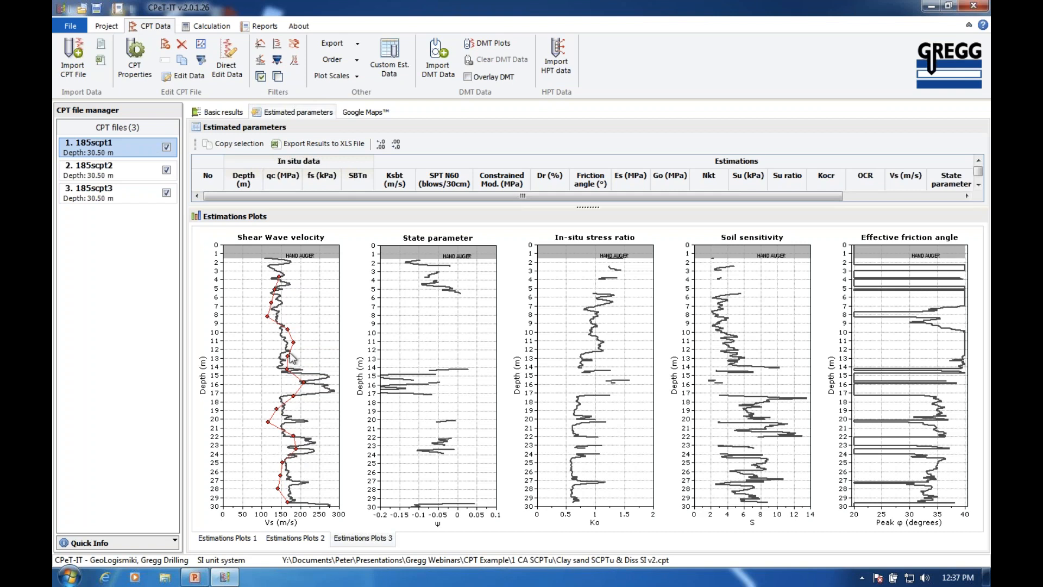
Return to the basic results, compare the SBTn charts of 185scpt2 and 185scpt1, and show the normalized plots of 185scpt1
{"action": "left_click", "coordinate": [238, 115]}
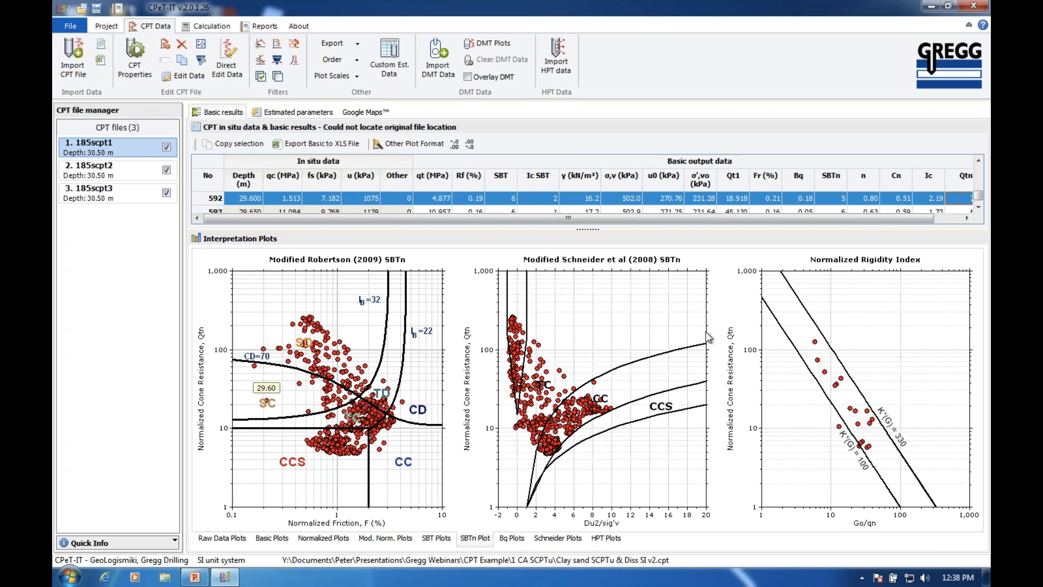
{"action": "left_click", "coordinate": [112, 175]}
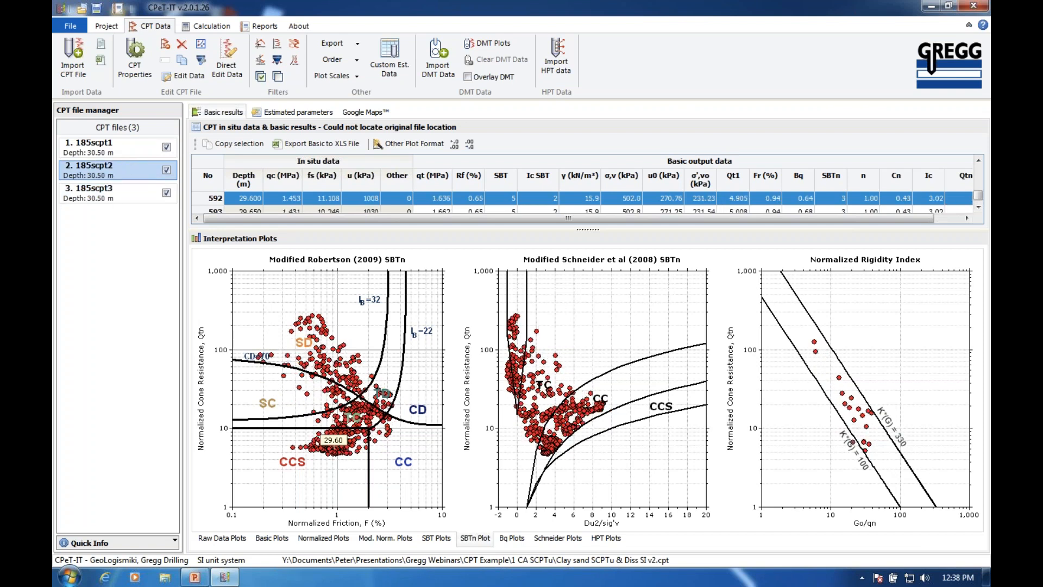
{"action": "left_click", "coordinate": [132, 148]}
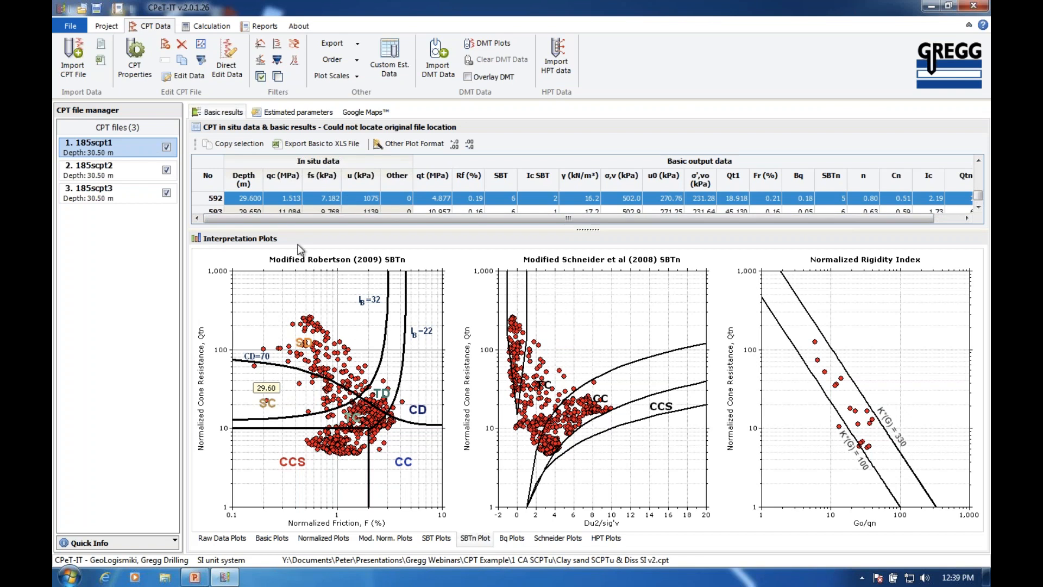
{"action": "left_click", "coordinate": [313, 541]}
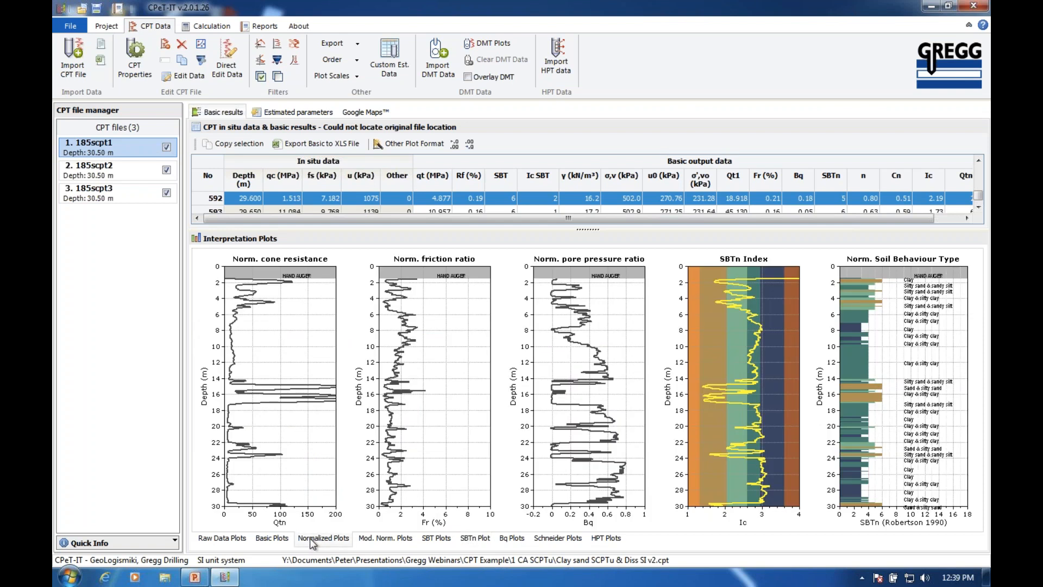
Compare the normalized plots of 185scpt3 and 185scpt2, and examine 185scpt2's clay below about 25.5 m in the SBT and modified SBTn charts
{"action": "left_click", "coordinate": [111, 196]}
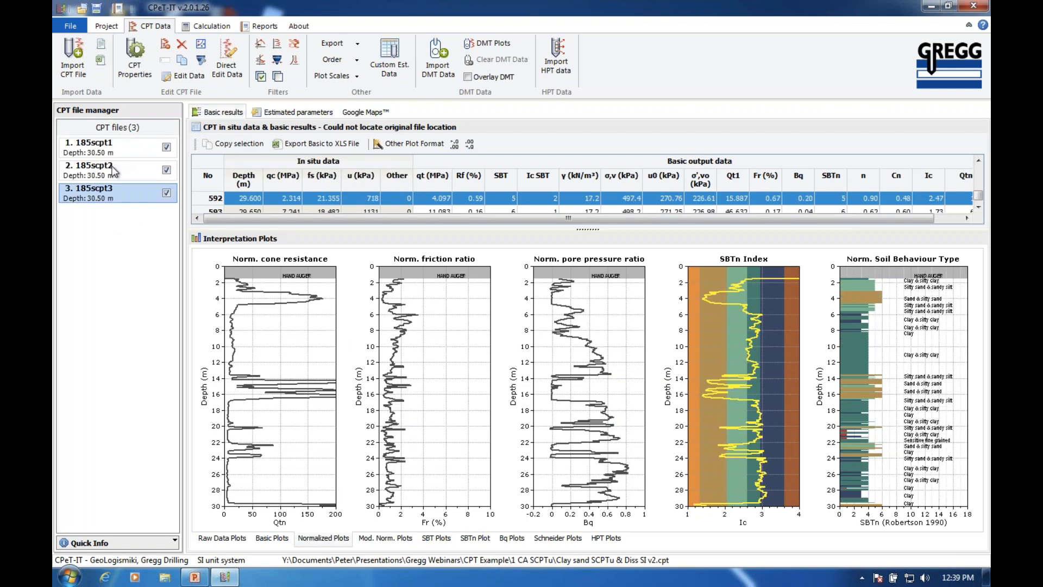
{"action": "left_click", "coordinate": [113, 171]}
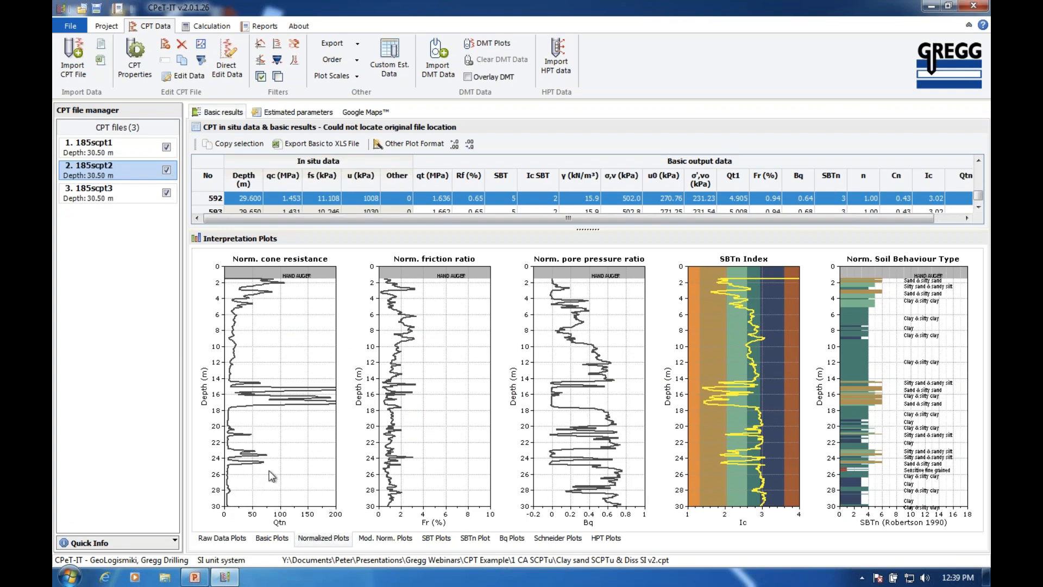
{"action": "left_click_drag", "start_coordinate": [249, 481], "coordinate": [250, 506]}
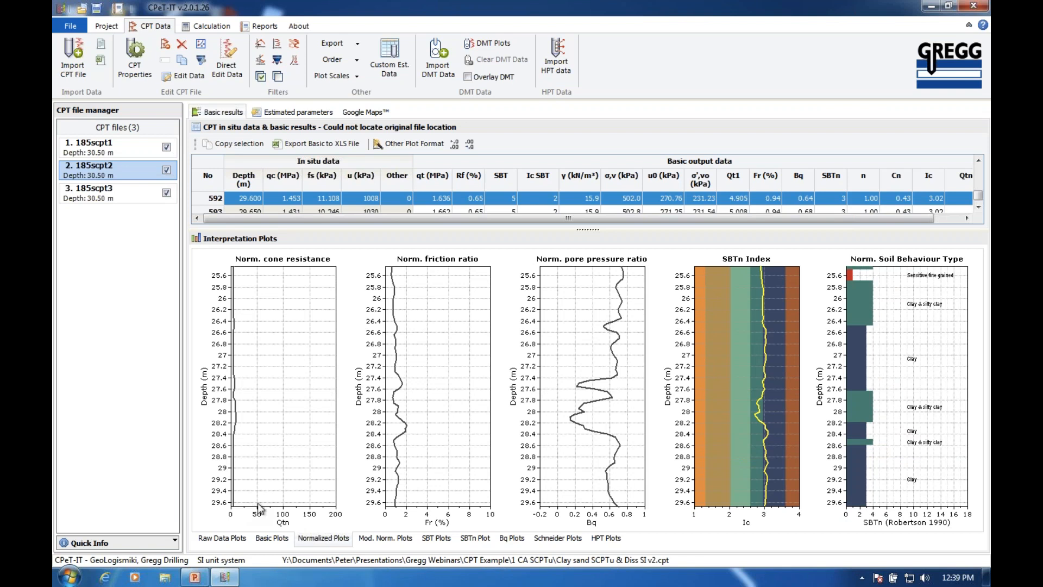
{"action": "left_click", "coordinate": [441, 539]}
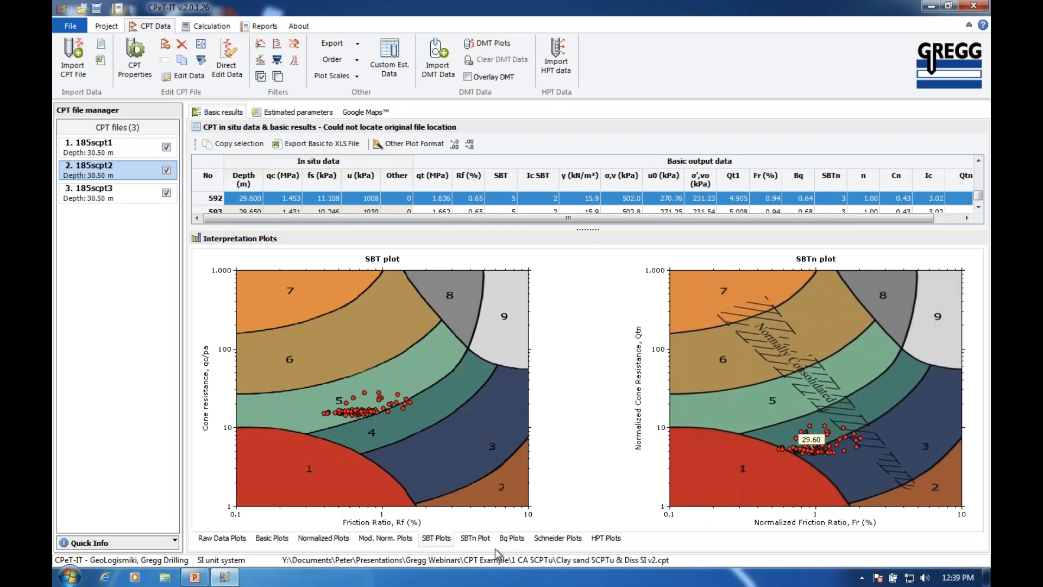
{"action": "left_click", "coordinate": [474, 538]}
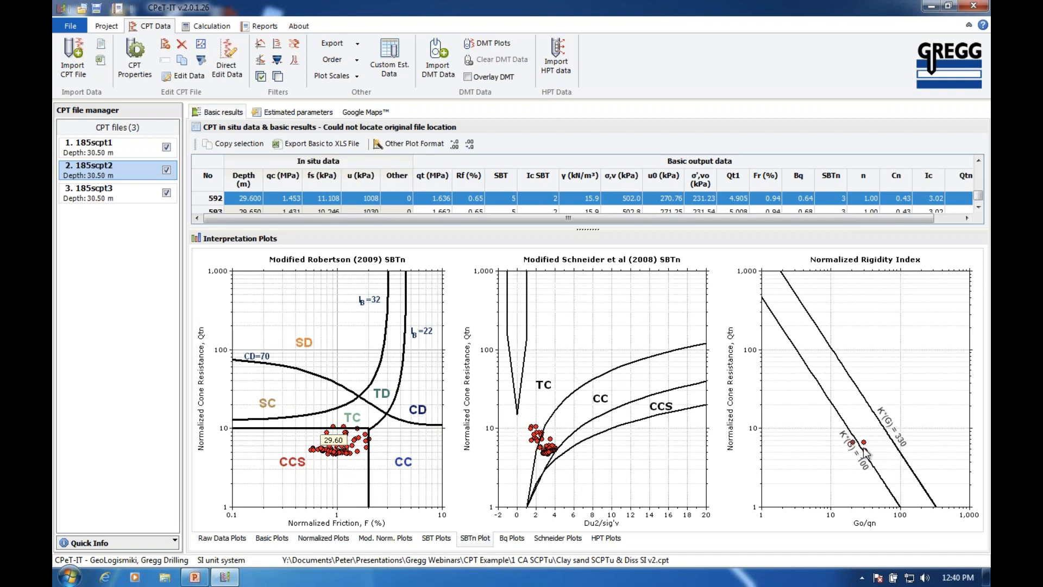
Isolate about 8.6 to 13.6 m in 185scpt2's modified normalized plots and examine that layer in the modified SBTn charts
{"action": "left_click", "coordinate": [387, 538]}
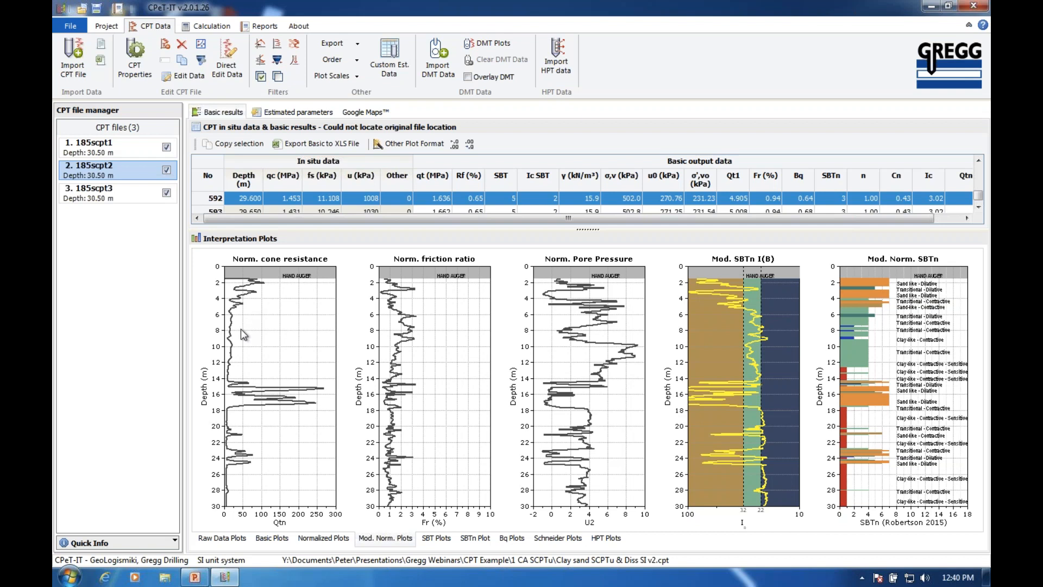
{"action": "left_click_drag", "start_coordinate": [240, 334], "coordinate": [240, 376]}
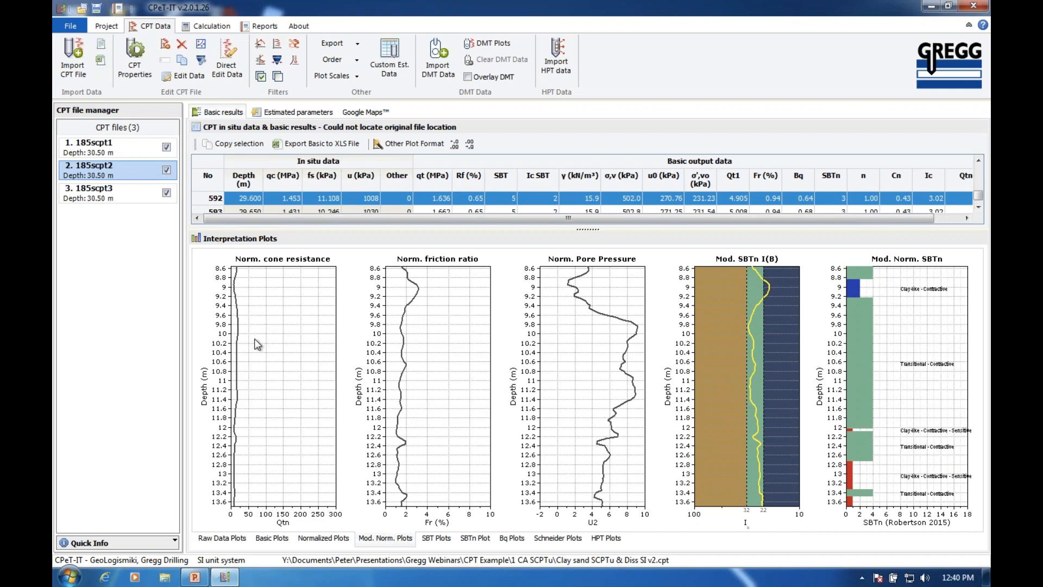
{"action": "left_click_drag", "start_coordinate": [255, 329], "coordinate": [259, 481]}
{"action": "left_click", "coordinate": [475, 539]}
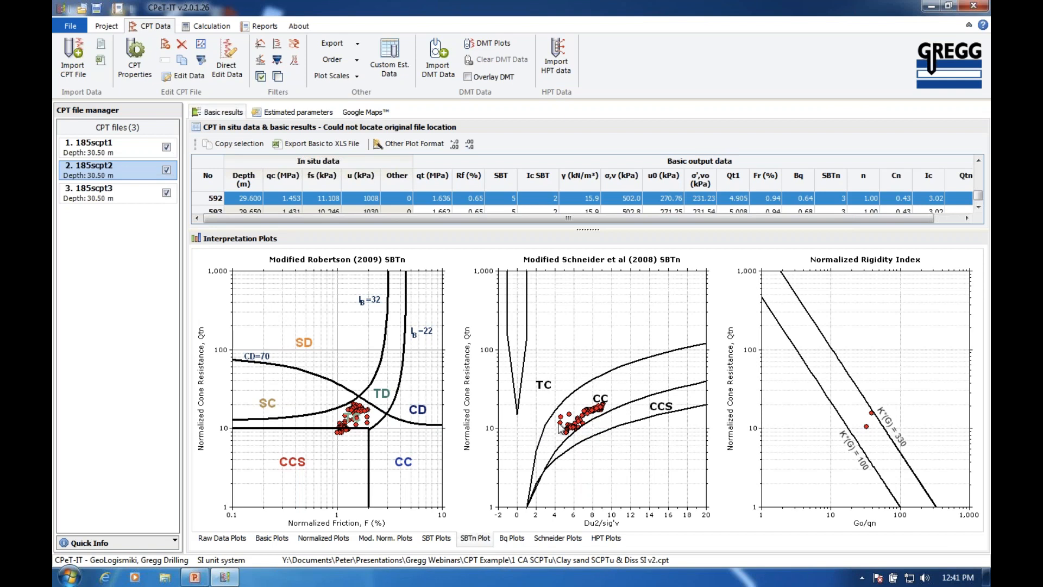
Inspect 185scpt2's normalized plots between about 8.5 and 12.9 m, and restore the full depth range
{"action": "left_click", "coordinate": [324, 538]}
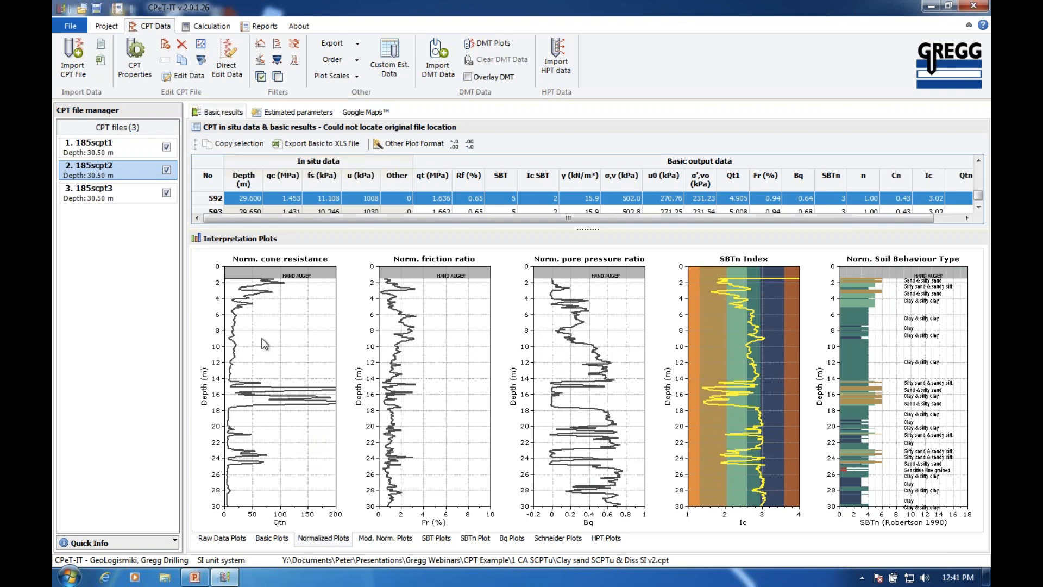
{"action": "left_click_drag", "start_coordinate": [263, 334], "coordinate": [251, 369]}
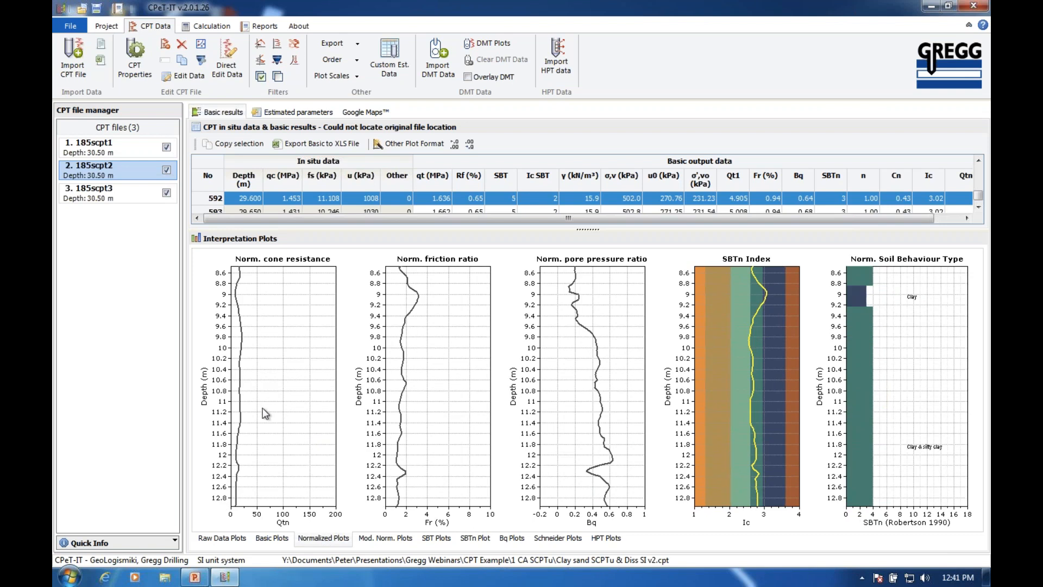
{"action": "left_click_drag", "start_coordinate": [261, 388], "coordinate": [269, 360]}
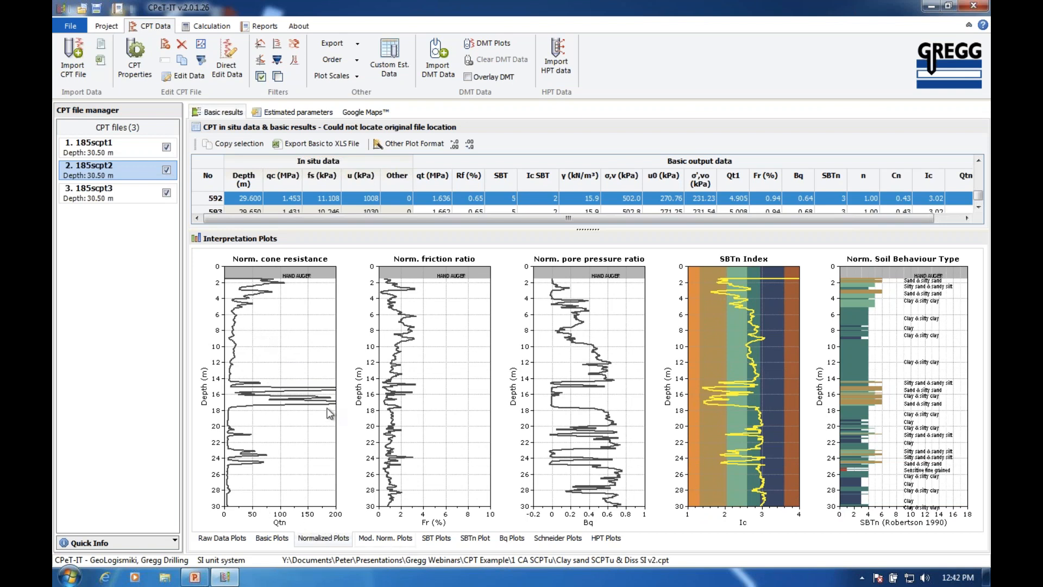
Add custom SPT N60 estimates to 185scpt2: 10 at 3.67 m, 9 at 6.66 m, 8 at 9.72 m, and 10 at 12.76 and 17.34 m
{"action": "left_click", "coordinate": [288, 113]}
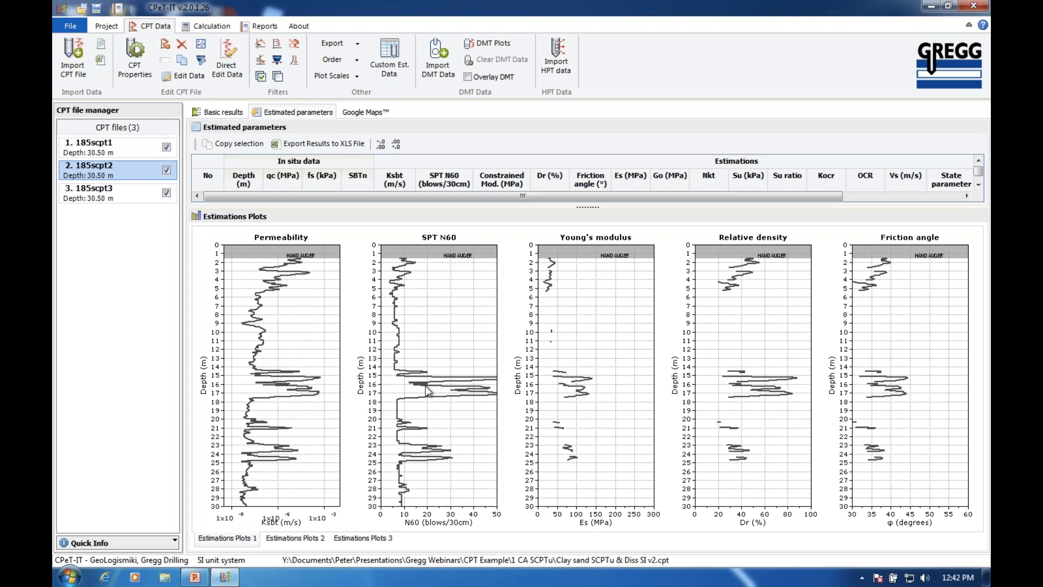
{"action": "left_click", "coordinate": [390, 77]}
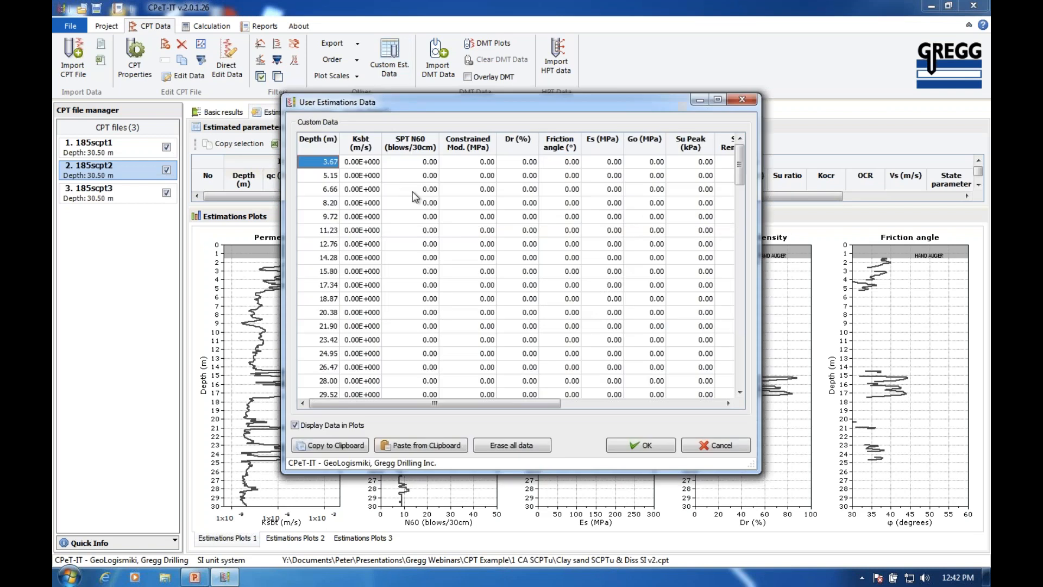
{"action": "left_click", "coordinate": [428, 162]}
{"action": "type", "text": "10"}
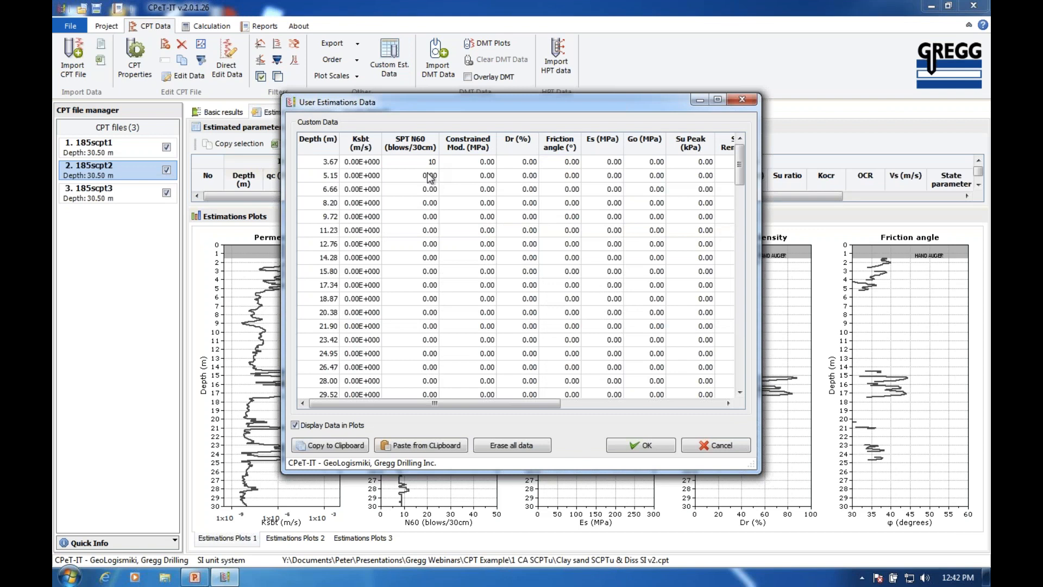
{"action": "left_click", "coordinate": [430, 190]}
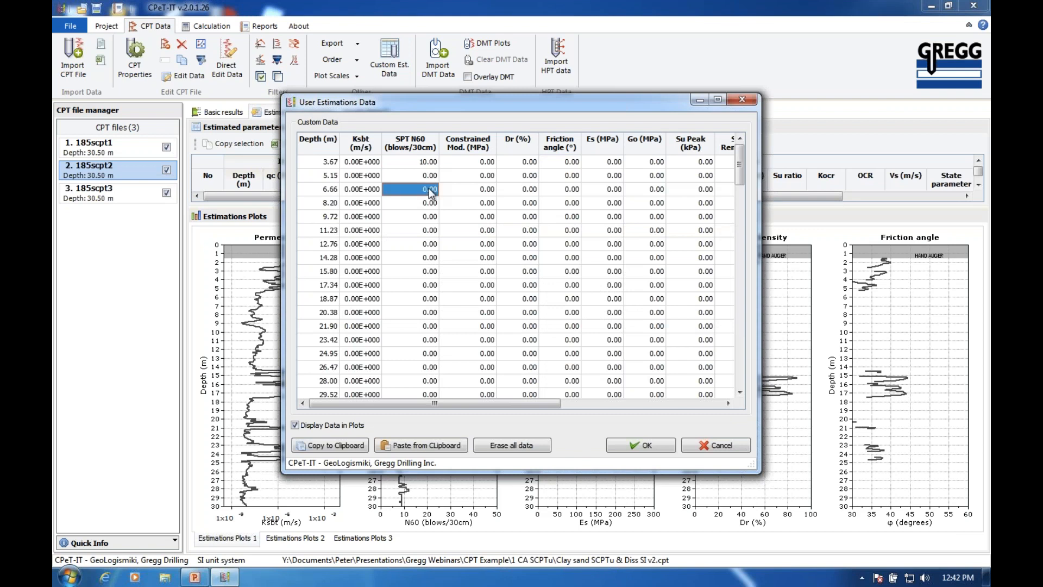
{"action": "type", "text": "9"}
{"action": "left_click", "coordinate": [430, 216]}
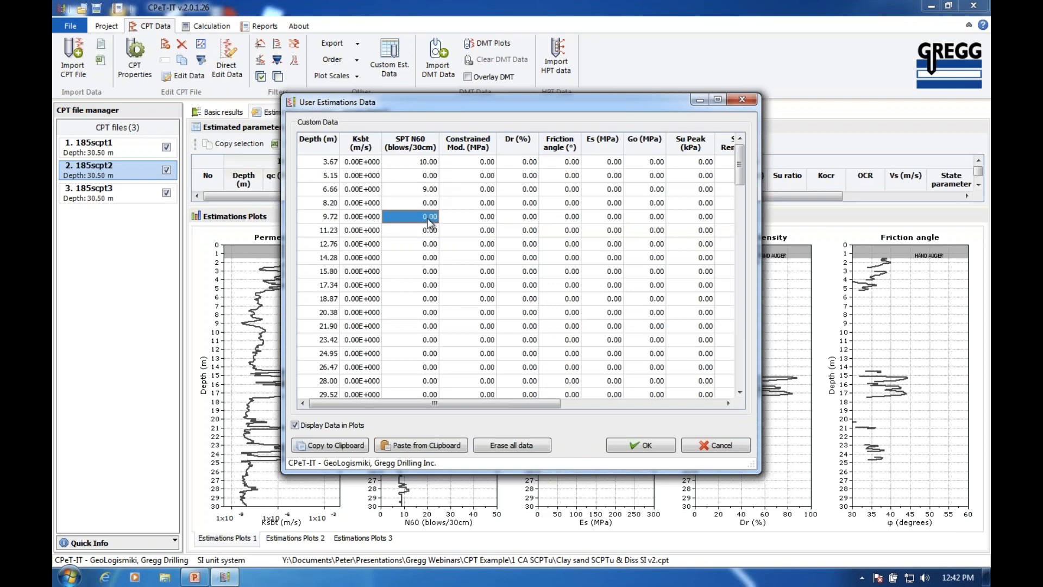
{"action": "type", "text": "8"}
{"action": "left_click", "coordinate": [430, 244]}
{"action": "type", "text": "10"}
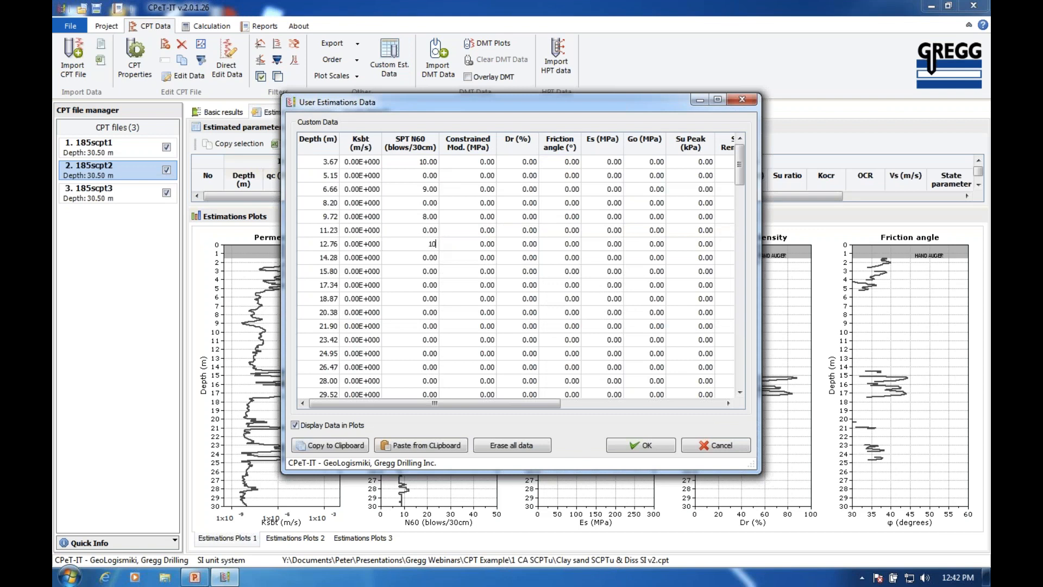
{"action": "left_click", "coordinate": [430, 287]}
{"action": "type", "text": "10"}
{"action": "left_click", "coordinate": [644, 445]}
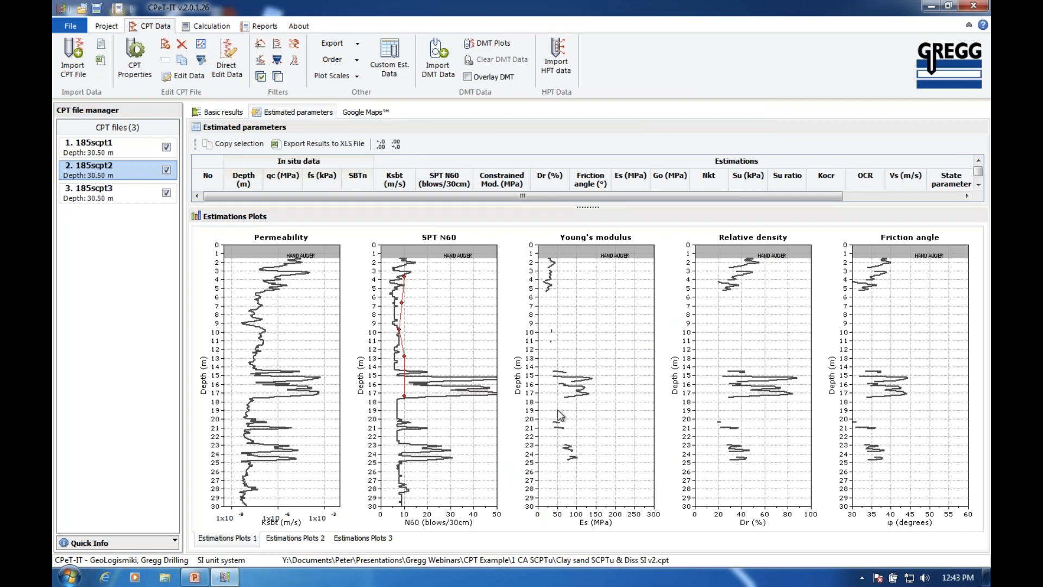
Show the second set of estimated parameter plots and check the Nkt setting in the calculation properties without changing it
{"action": "left_click", "coordinate": [283, 542]}
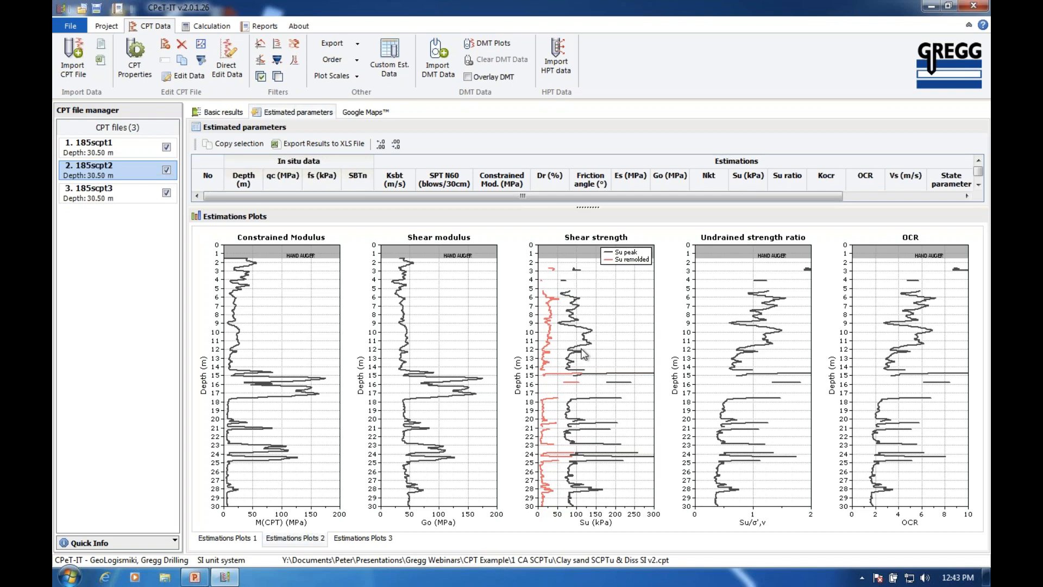
{"action": "left_click", "coordinate": [135, 67]}
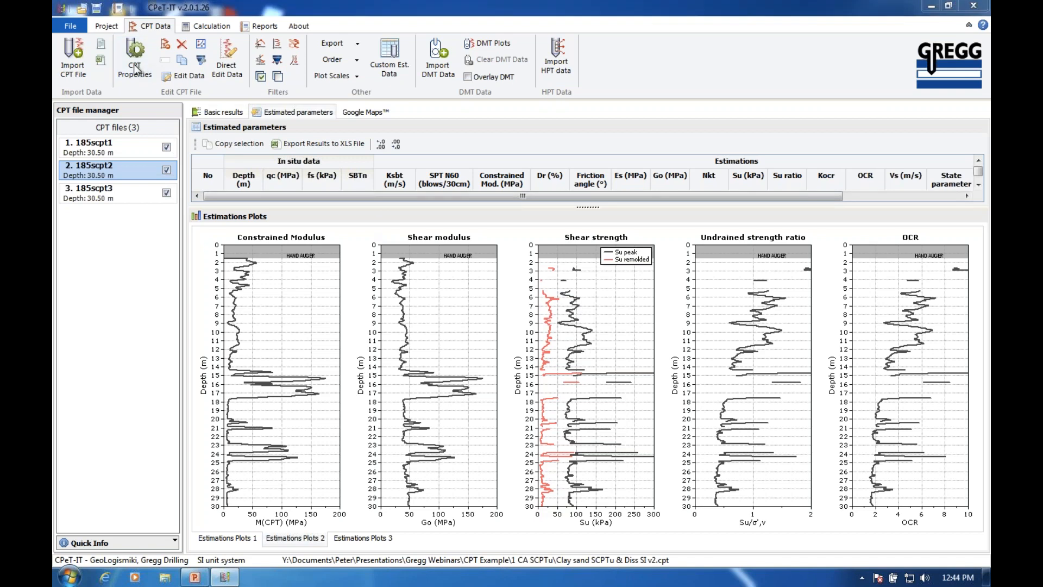
{"action": "scroll", "coordinate": [672, 244], "scroll_direction": "down", "scroll_amount": 3}
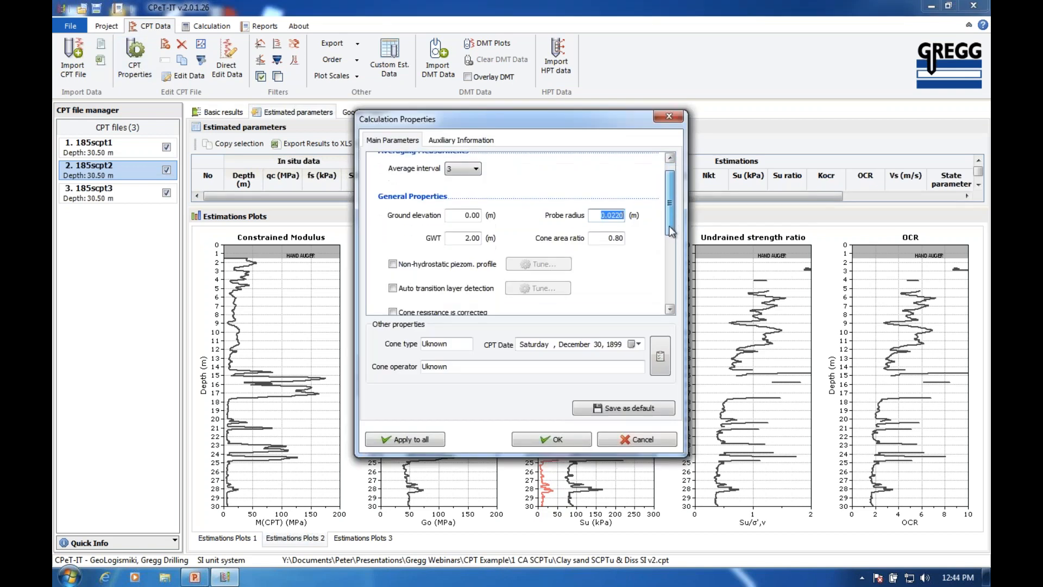
{"action": "scroll", "coordinate": [672, 245], "scroll_direction": "down", "scroll_amount": 3}
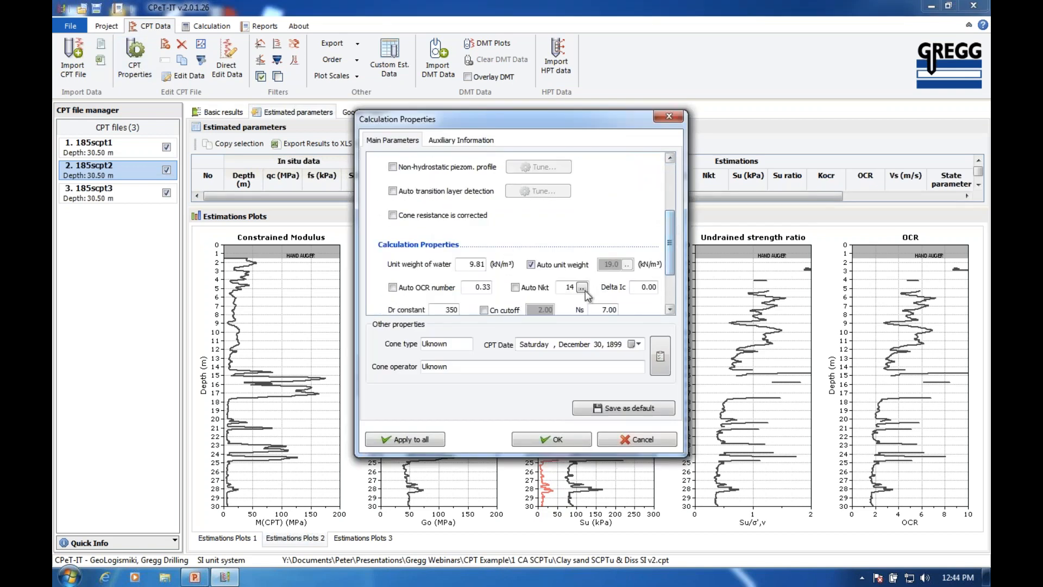
{"action": "left_click", "coordinate": [639, 438]}
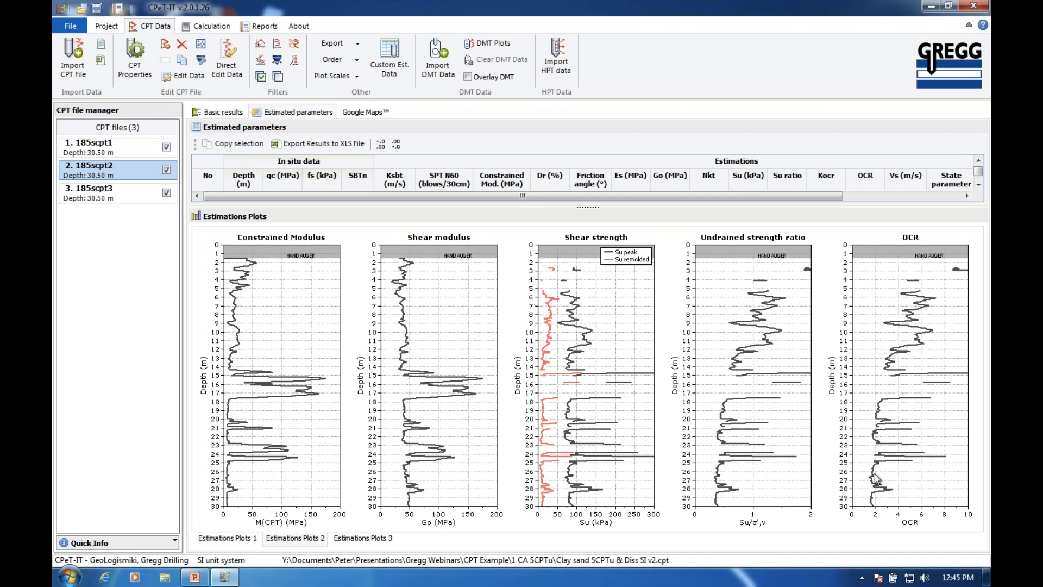
Review the third set of estimated parameter plots, and return to the basic results with a taller interpretation plot area
{"action": "left_click", "coordinate": [362, 539]}
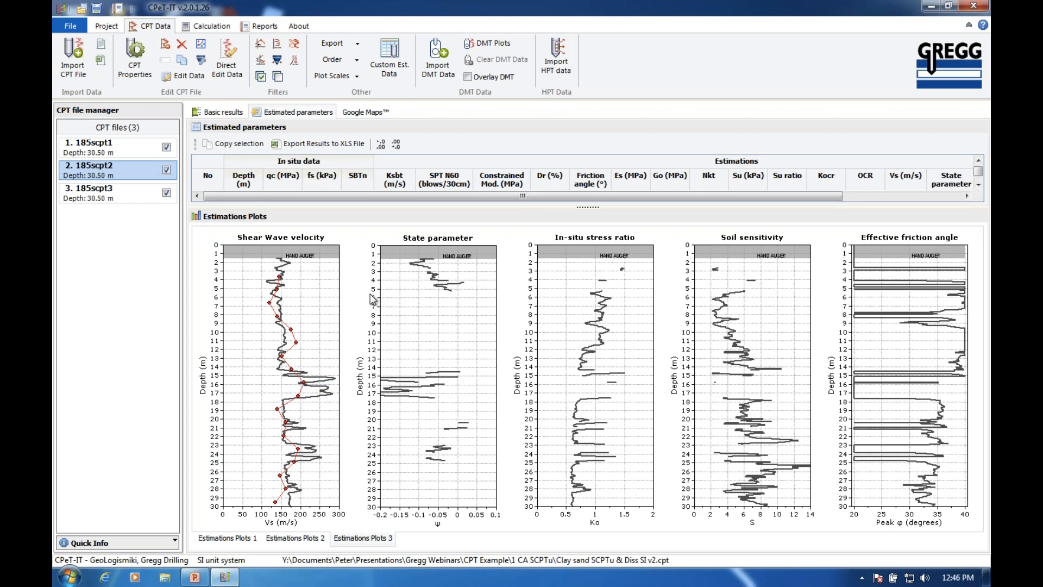
{"action": "left_click", "coordinate": [216, 111]}
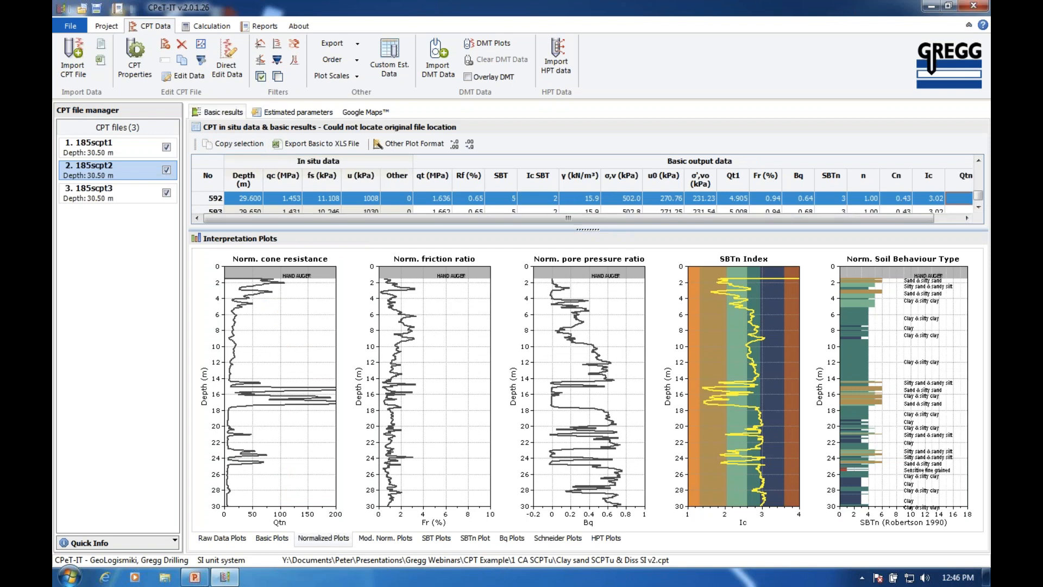
{"action": "left_click_drag", "start_coordinate": [587, 229], "coordinate": [587, 193]}
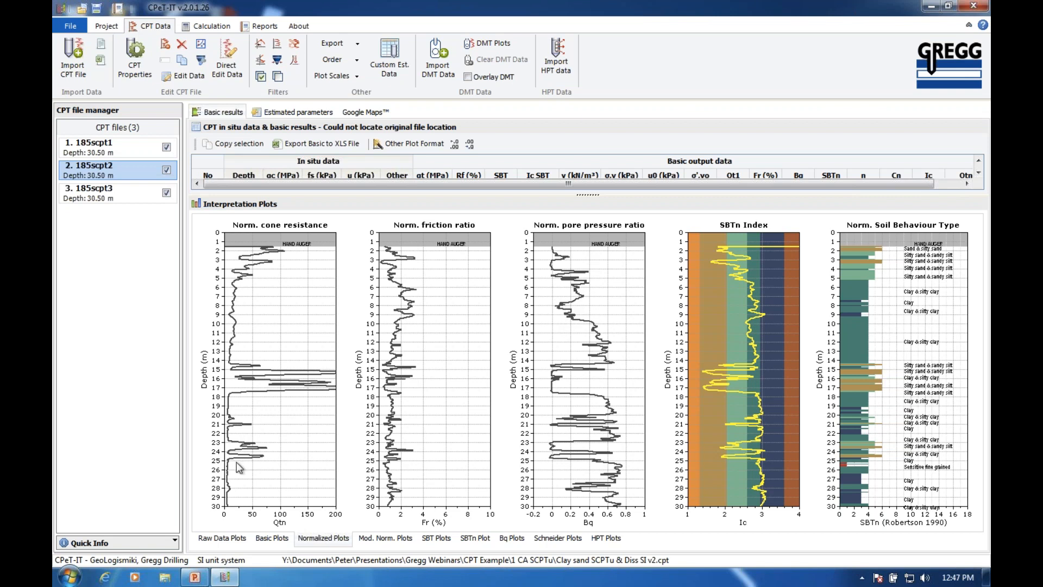
Preview the overlay report for all three soundings, reviewing its profile, normalized and first two estimation plot sets
{"action": "left_click", "coordinate": [264, 26]}
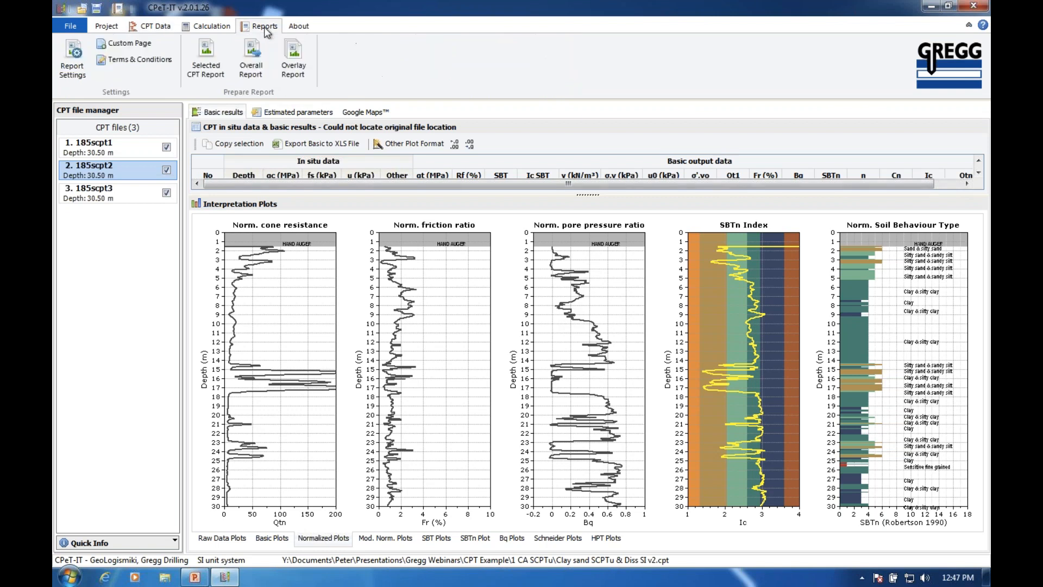
{"action": "left_click", "coordinate": [293, 58]}
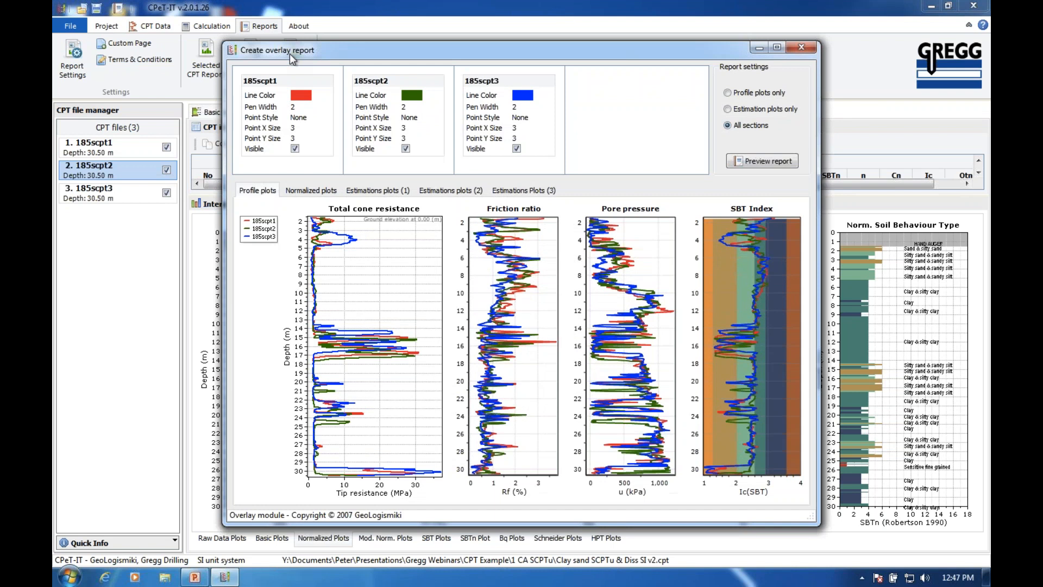
{"action": "left_click", "coordinate": [312, 191]}
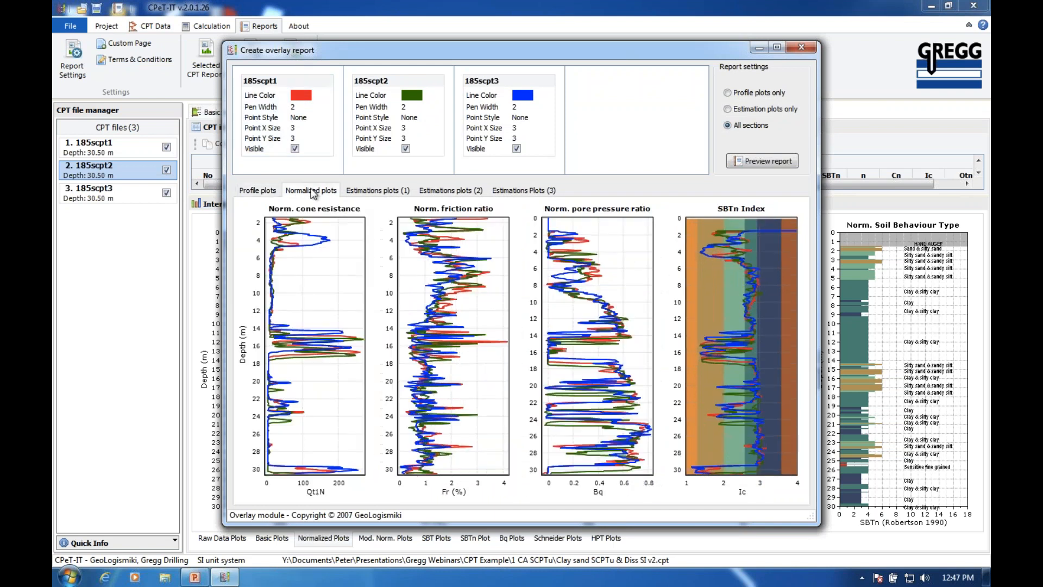
{"action": "left_click", "coordinate": [377, 192]}
{"action": "left_click", "coordinate": [451, 191]}
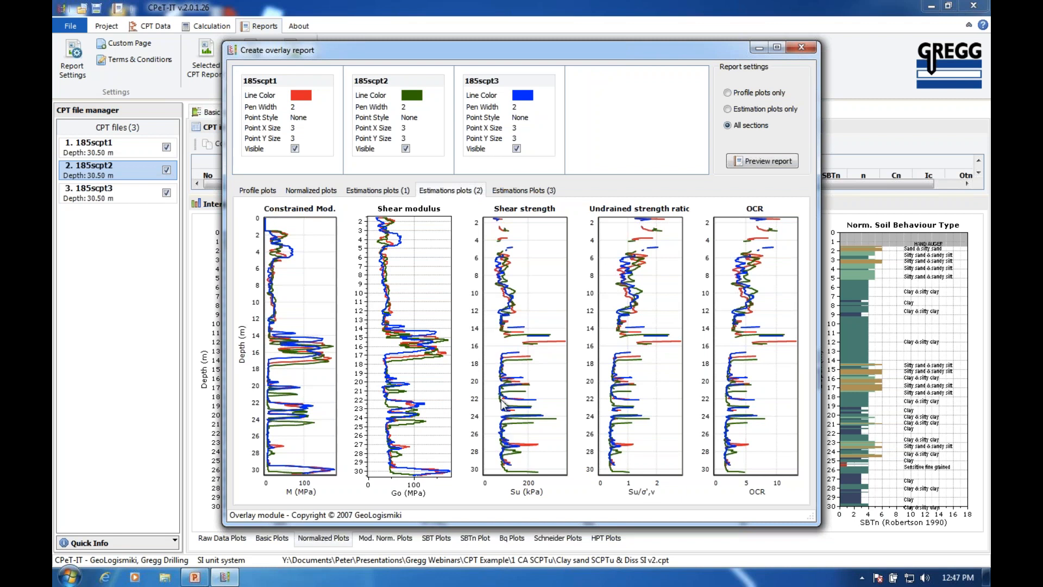
{"action": "left_click", "coordinate": [802, 48]}
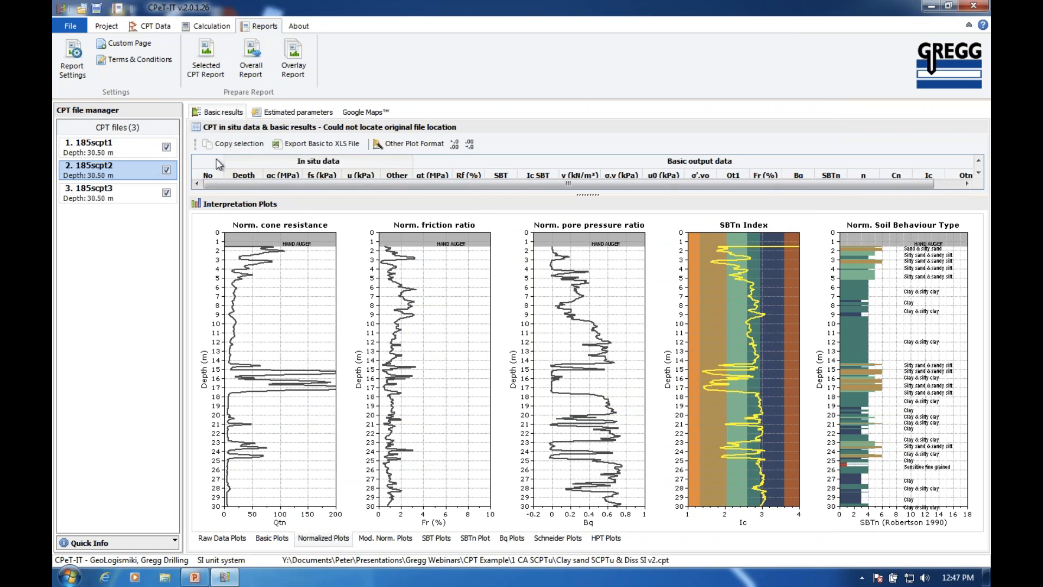
Review 185scpt2's main calculation properties without changing them, and isolate about 19 to 26 m in the normalized plots
{"action": "left_click", "coordinate": [161, 26]}
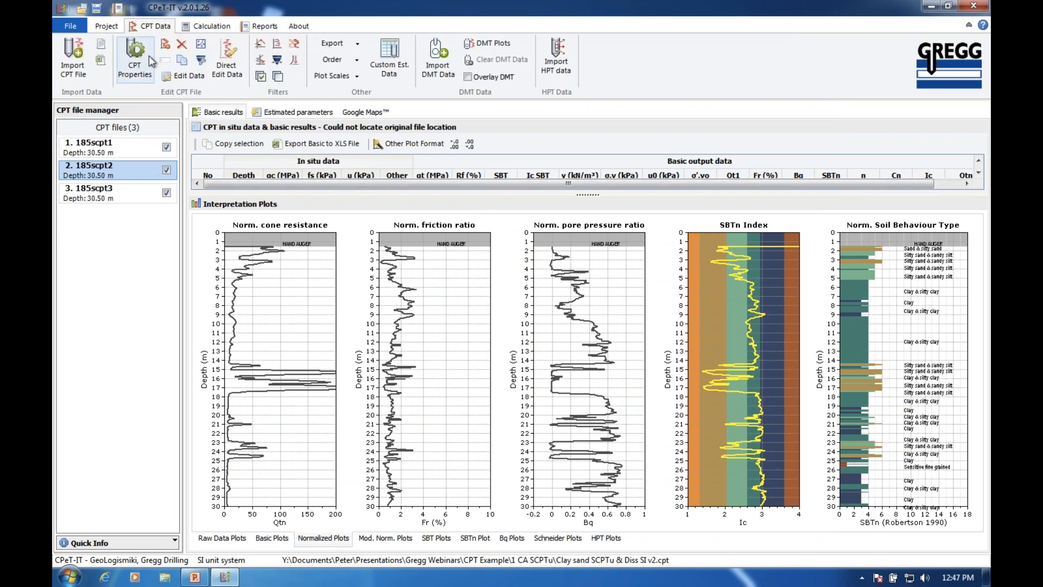
{"action": "left_click", "coordinate": [136, 70]}
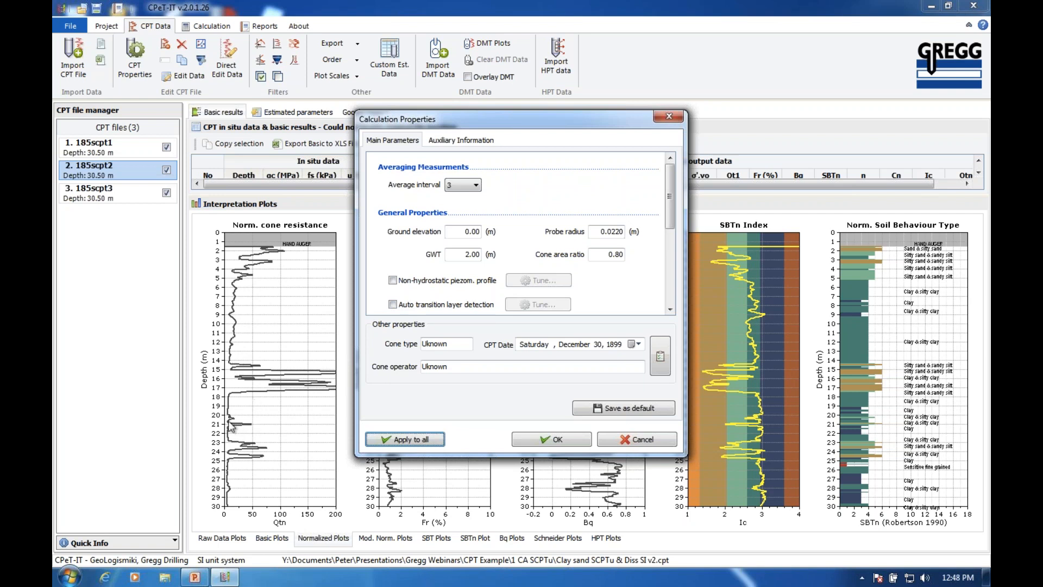
{"action": "left_click", "coordinate": [623, 439]}
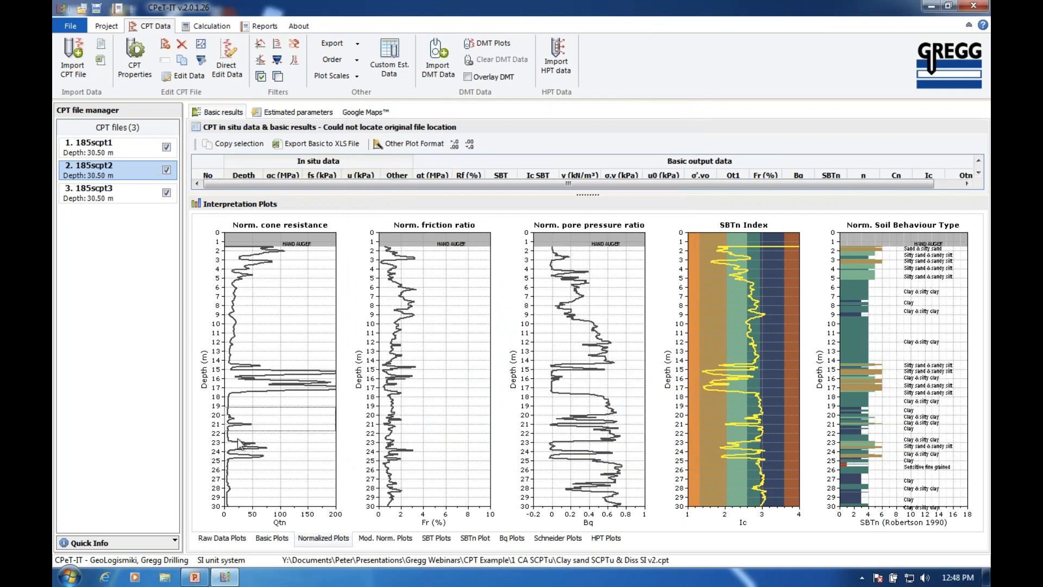
{"action": "left_click_drag", "start_coordinate": [240, 472], "coordinate": [239, 473]}
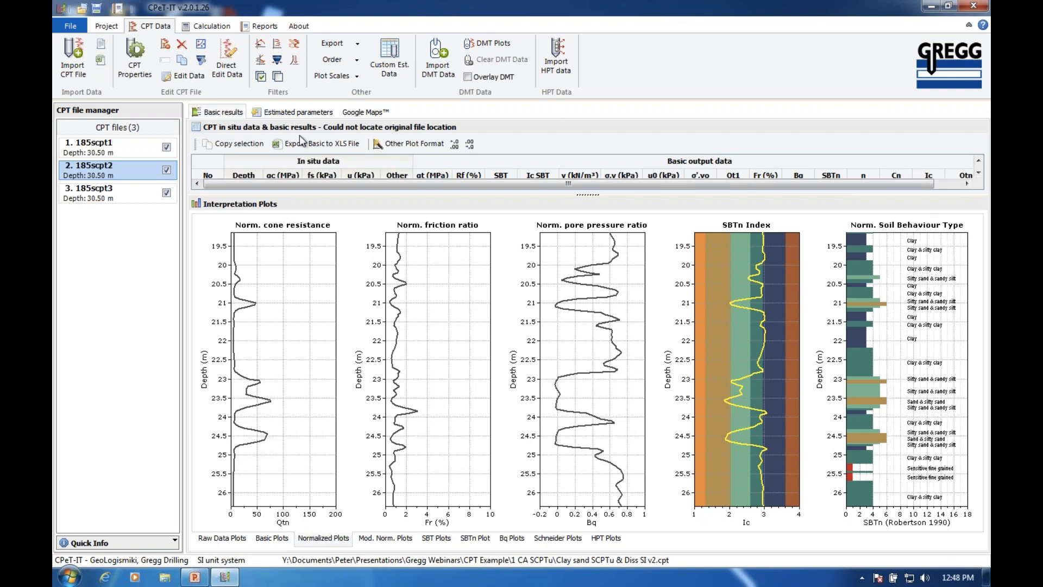
Show 185scpt2's second set of estimated parameter plots and enable auto transition layer detection in its calculation properties
{"action": "left_click", "coordinate": [299, 112]}
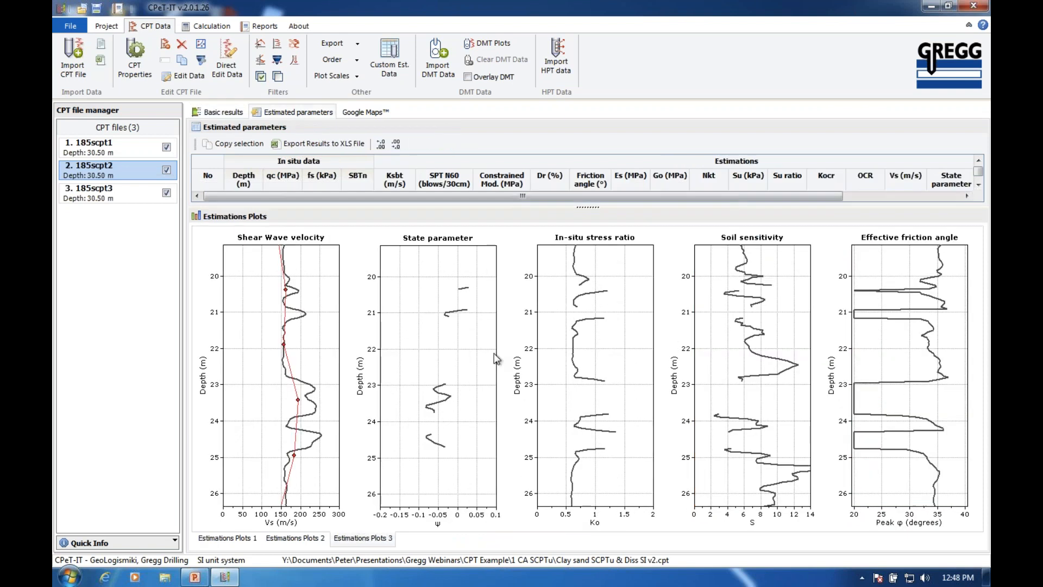
{"action": "left_click", "coordinate": [293, 539]}
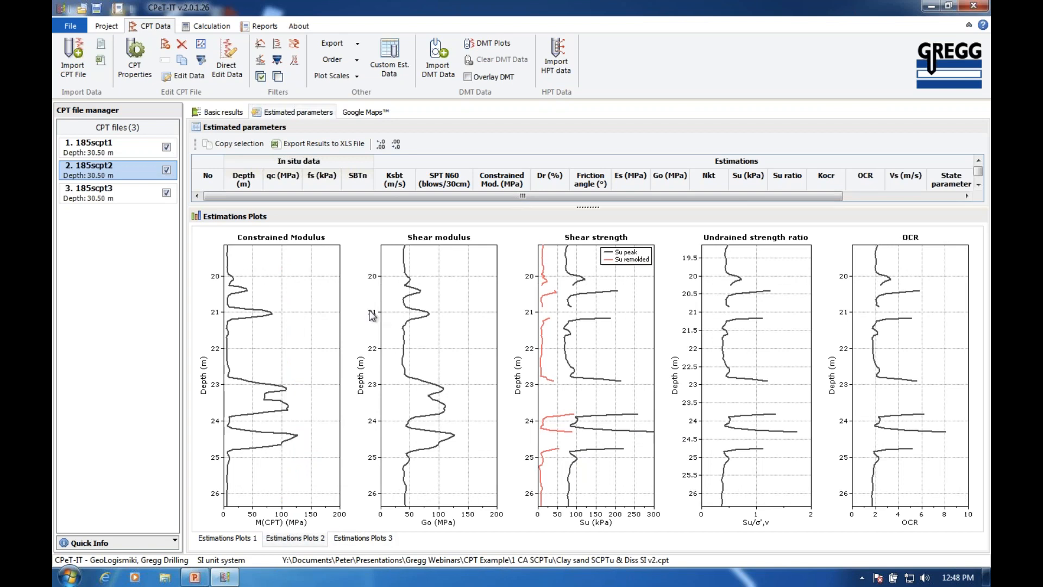
{"action": "left_click", "coordinate": [136, 73]}
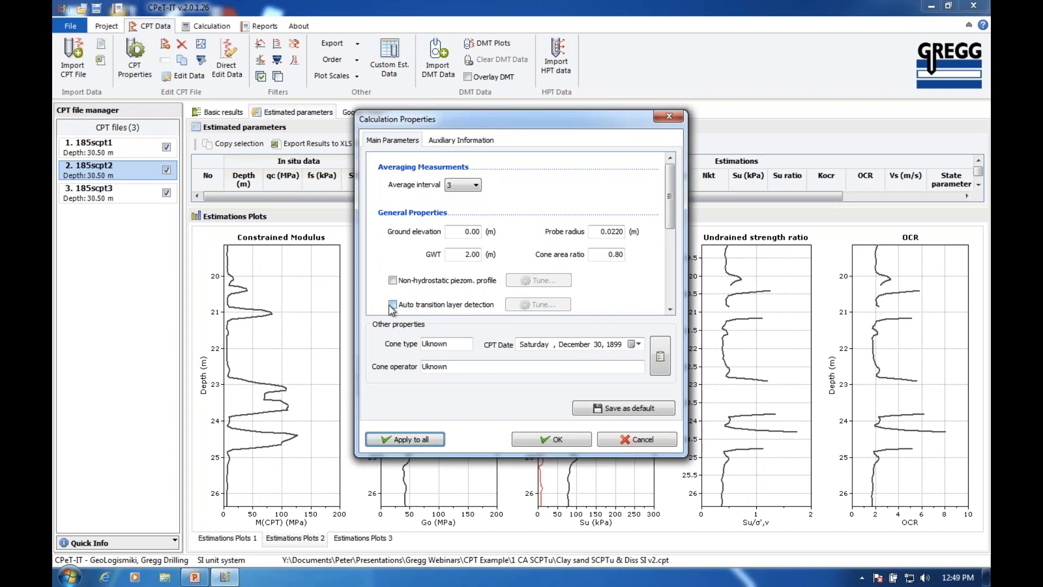
{"action": "left_click", "coordinate": [392, 305]}
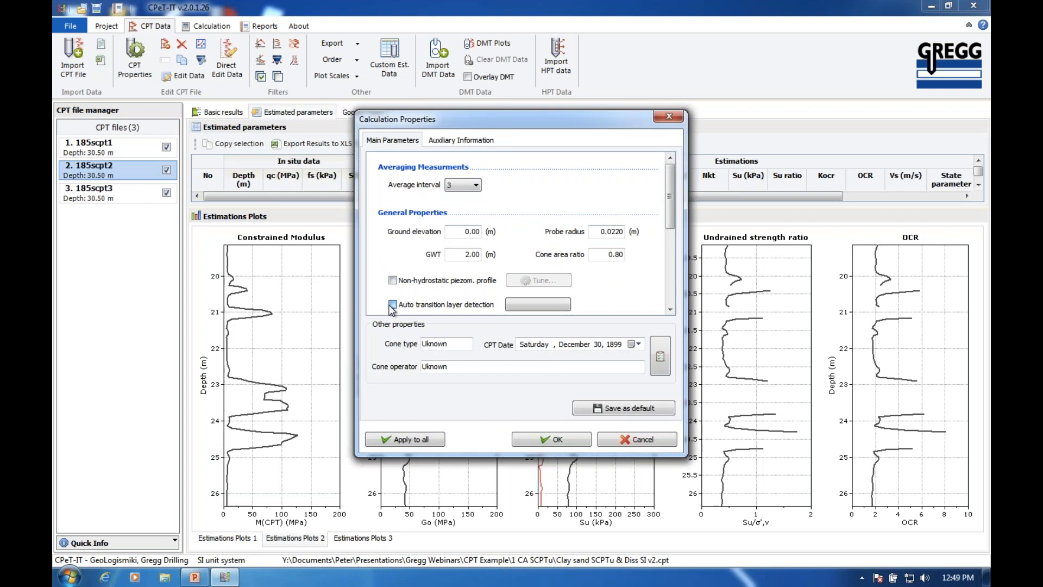
Tune the transition layer detection to Ic values 1.93 to 3.10 with a minimum of 2 points, and apply it to 185scpt2
{"action": "left_click", "coordinate": [525, 307]}
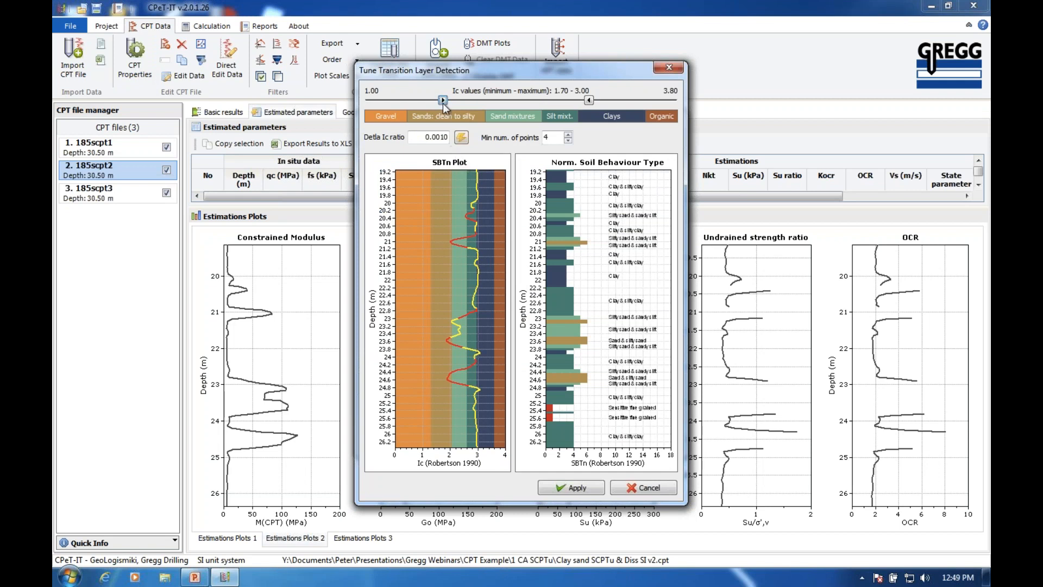
{"action": "left_click_drag", "start_coordinate": [443, 100], "coordinate": [464, 107]}
{"action": "left_click_drag", "start_coordinate": [591, 104], "coordinate": [601, 105]}
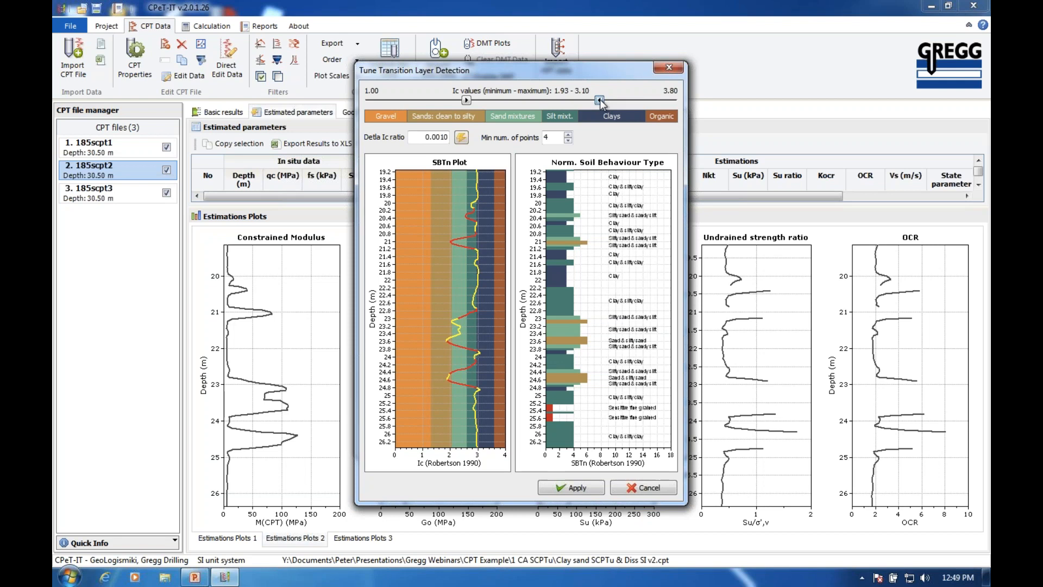
{"action": "left_click", "coordinate": [568, 140]}
{"action": "left_click_drag", "start_coordinate": [540, 70], "coordinate": [429, 79]}
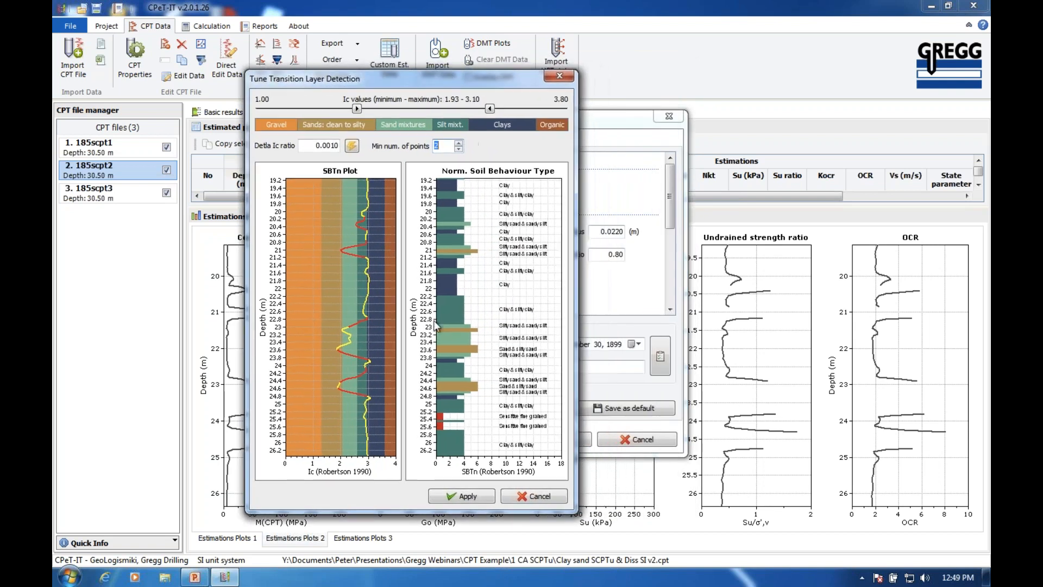
{"action": "left_click", "coordinate": [466, 497]}
{"action": "left_click_drag", "start_coordinate": [589, 120], "coordinate": [427, 131]}
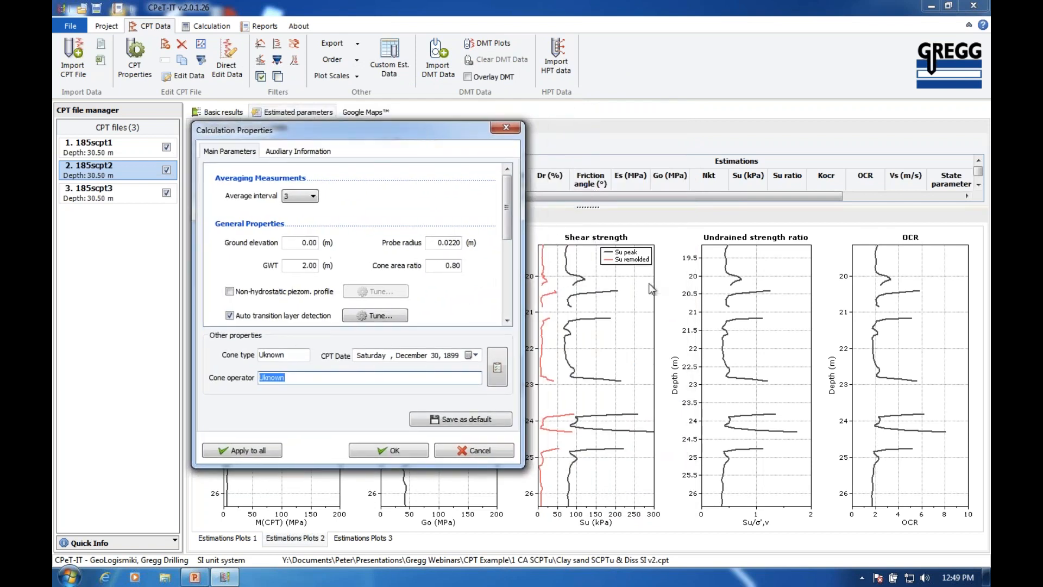
{"action": "left_click", "coordinate": [394, 450]}
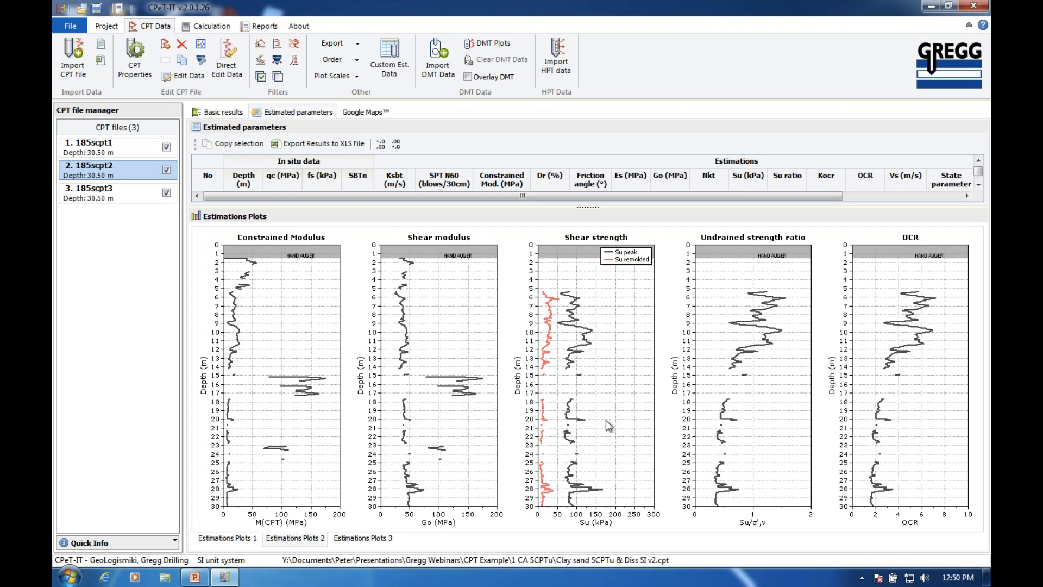
Turn off auto transition layer detection in 185scpt2's calculation properties and recalculate the estimates
{"action": "left_click", "coordinate": [122, 80]}
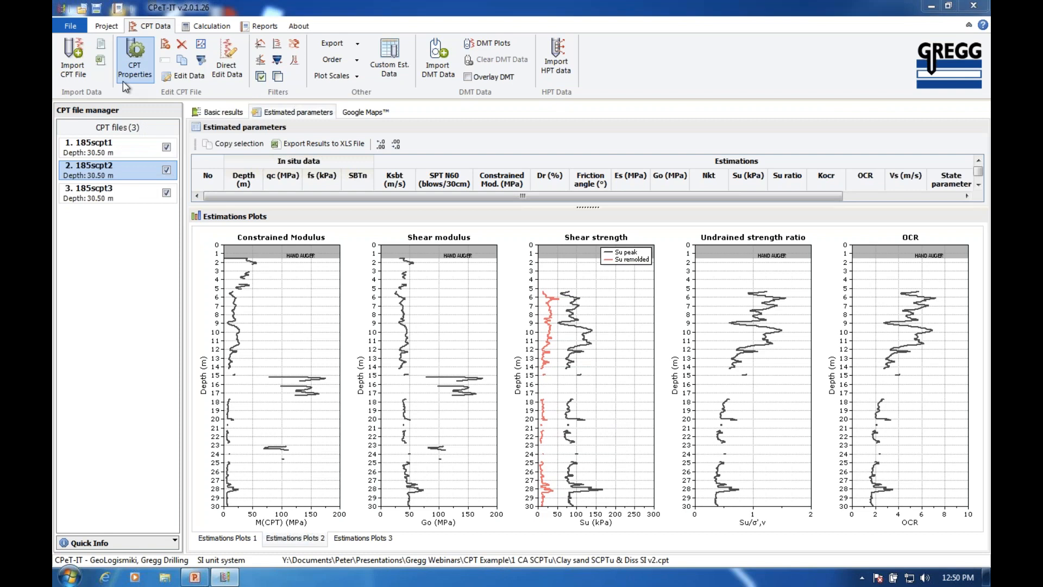
{"action": "left_click", "coordinate": [392, 304]}
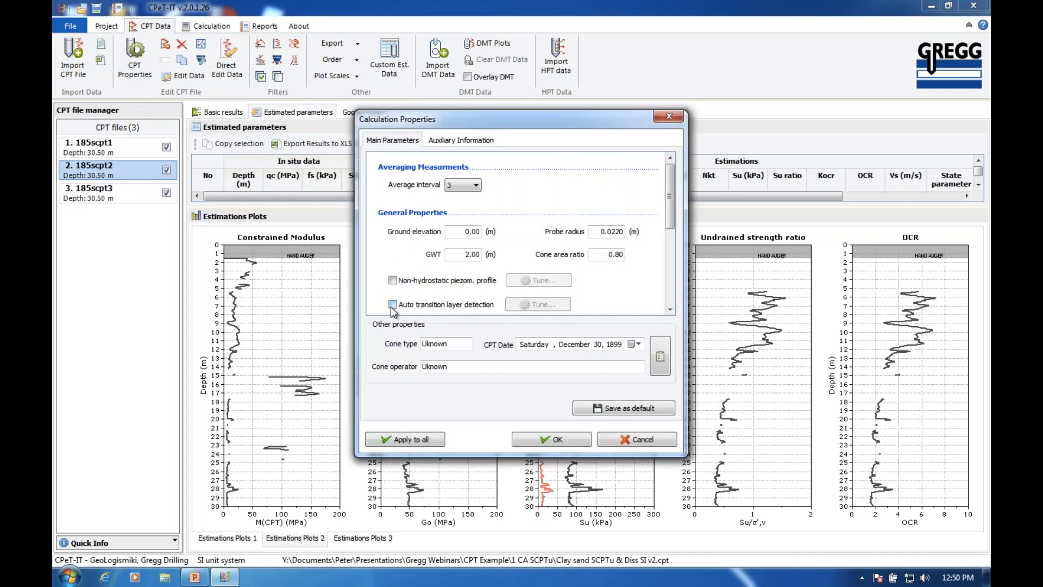
{"action": "left_click_drag", "start_coordinate": [554, 117], "coordinate": [368, 124]}
{"action": "key", "text": "Tab"}
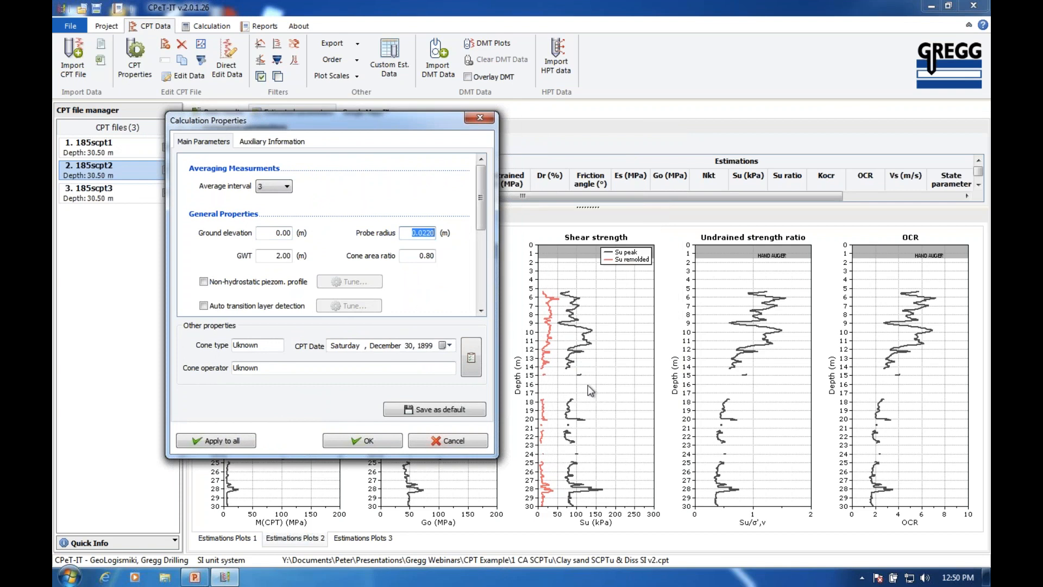
{"action": "left_click", "coordinate": [369, 441]}
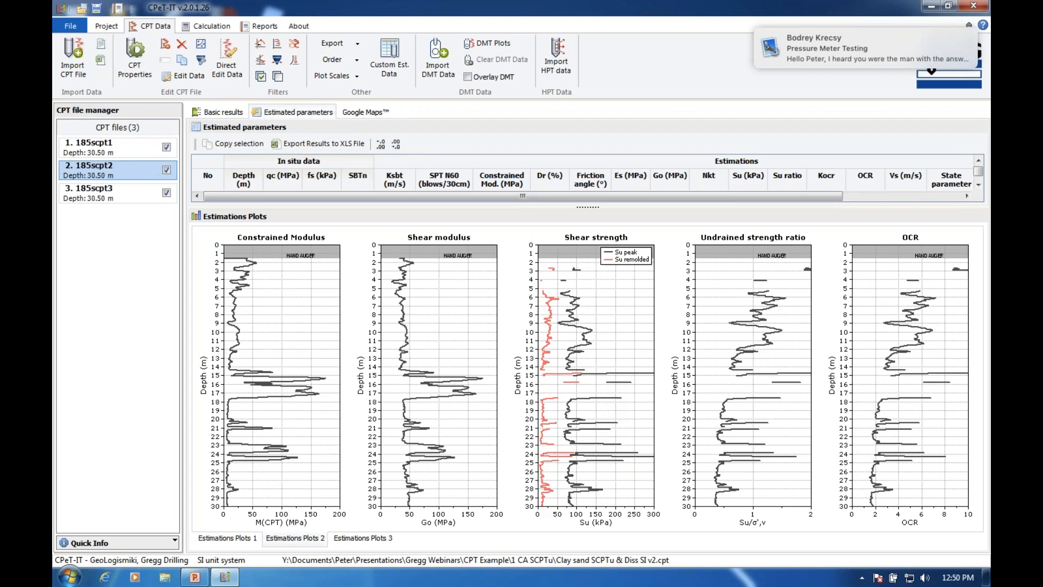
Open the dissipation interpretation module for 185scpt1 and display the test at 3.20 m
{"action": "left_click", "coordinate": [206, 25]}
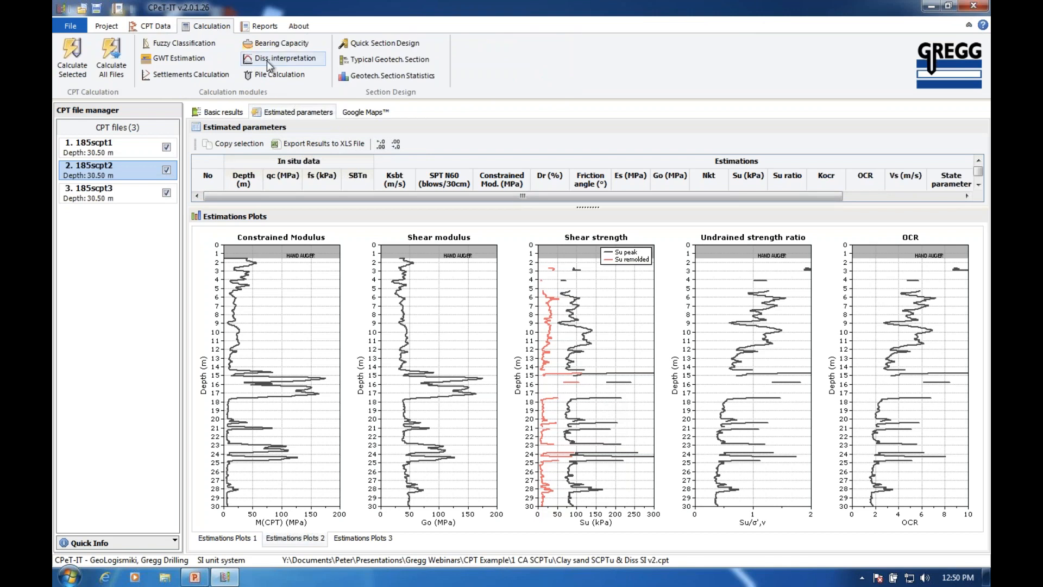
{"action": "left_click", "coordinate": [116, 148]}
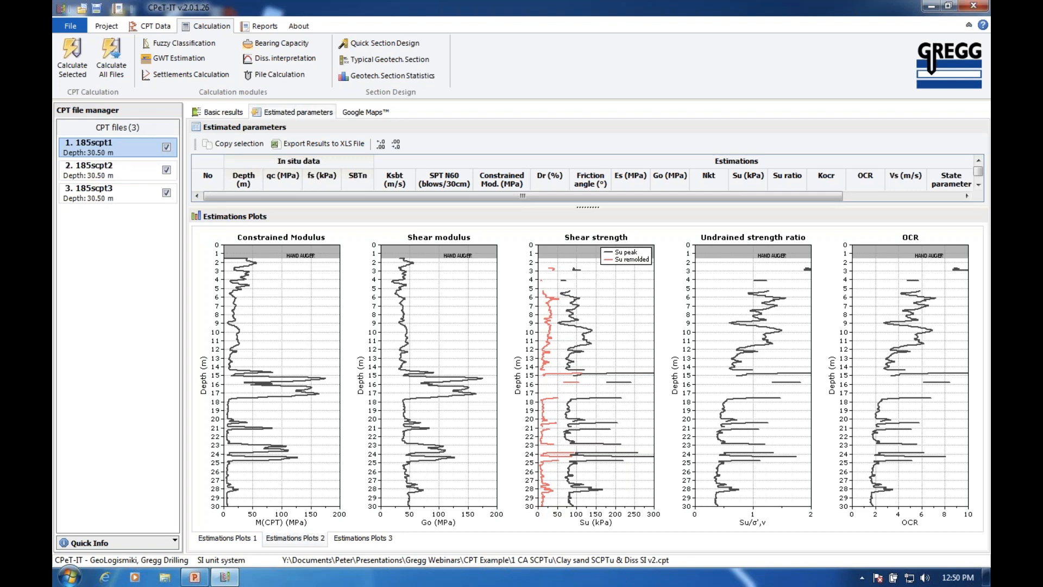
{"action": "left_click", "coordinate": [266, 59]}
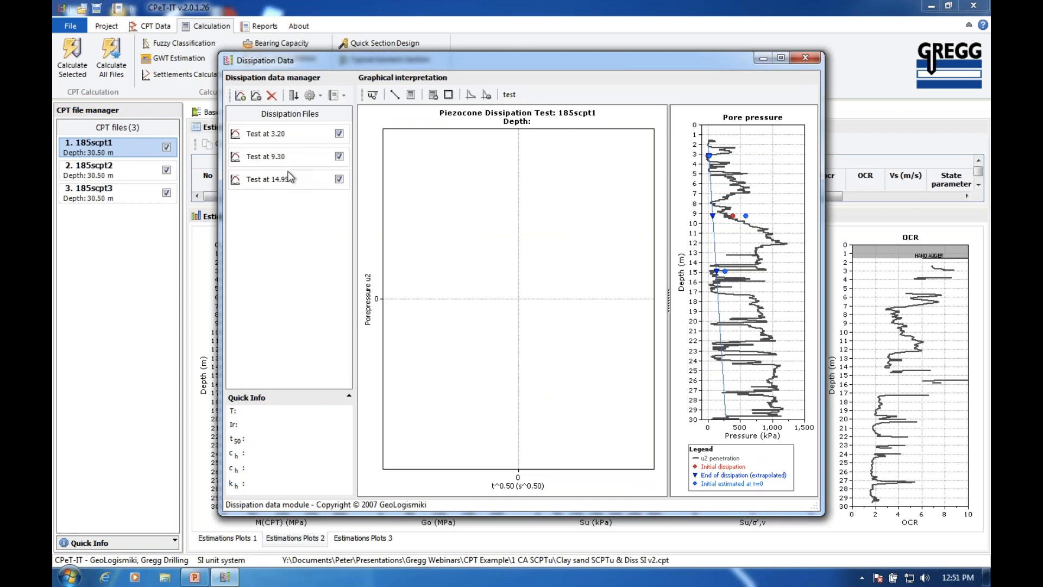
{"action": "left_click", "coordinate": [281, 137]}
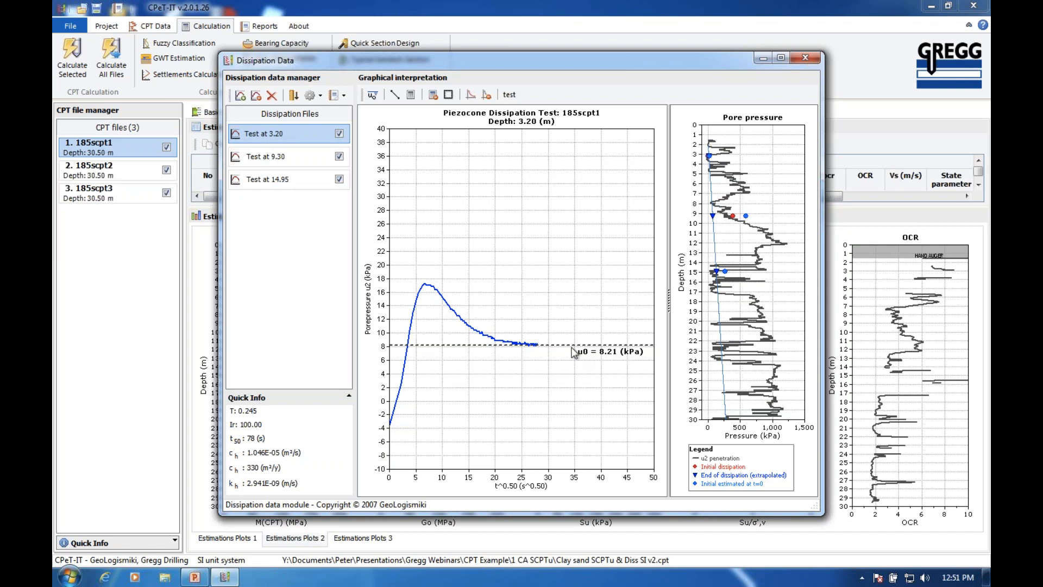
Set the 3.20 m test's u0 line to 7.91 kPa, fit a straight line to the falling curve, and calculate the interpretation
{"action": "mouse_move", "coordinate": [568, 345]}
{"action": "left_mouse_down"}
{"action": "mouse_move", "coordinate": [568, 359]}
{"action": "mouse_move", "coordinate": [568, 346]}
{"action": "left_mouse_up"}
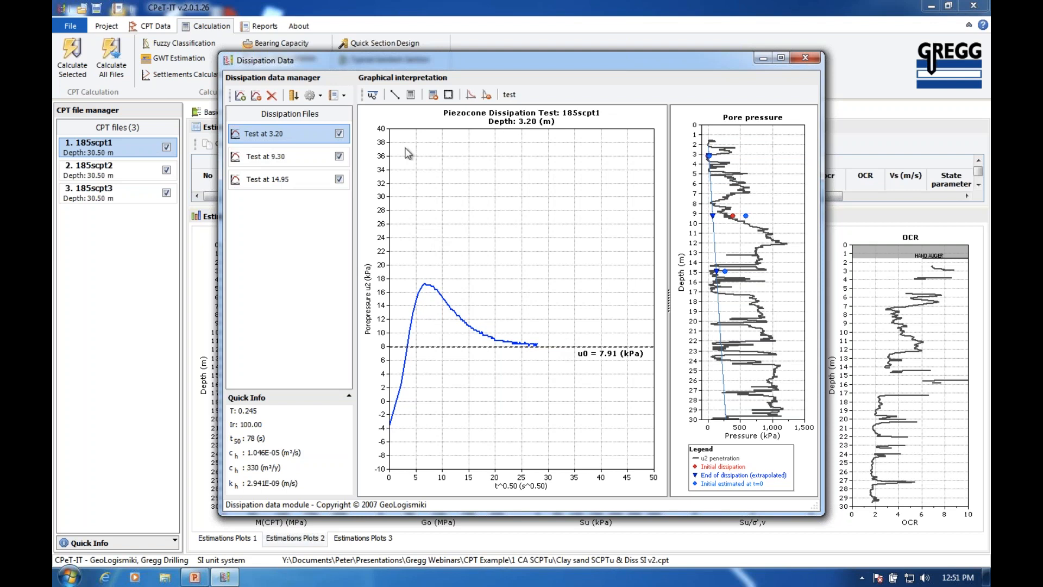
{"action": "left_click", "coordinate": [396, 98]}
{"action": "left_click_drag", "start_coordinate": [403, 250], "coordinate": [490, 357]}
{"action": "left_click", "coordinate": [402, 248]}
{"action": "left_click", "coordinate": [411, 95]}
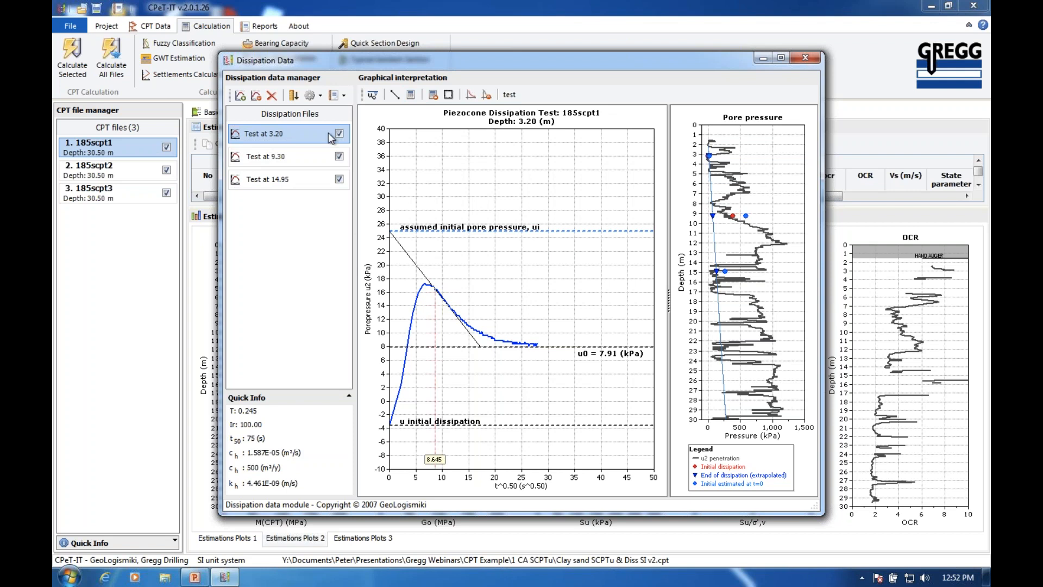
Review the 3.20 m dissipation test's calculation parameters, including stiffness index and constrained modulus, without changing them
{"action": "left_click", "coordinate": [320, 96]}
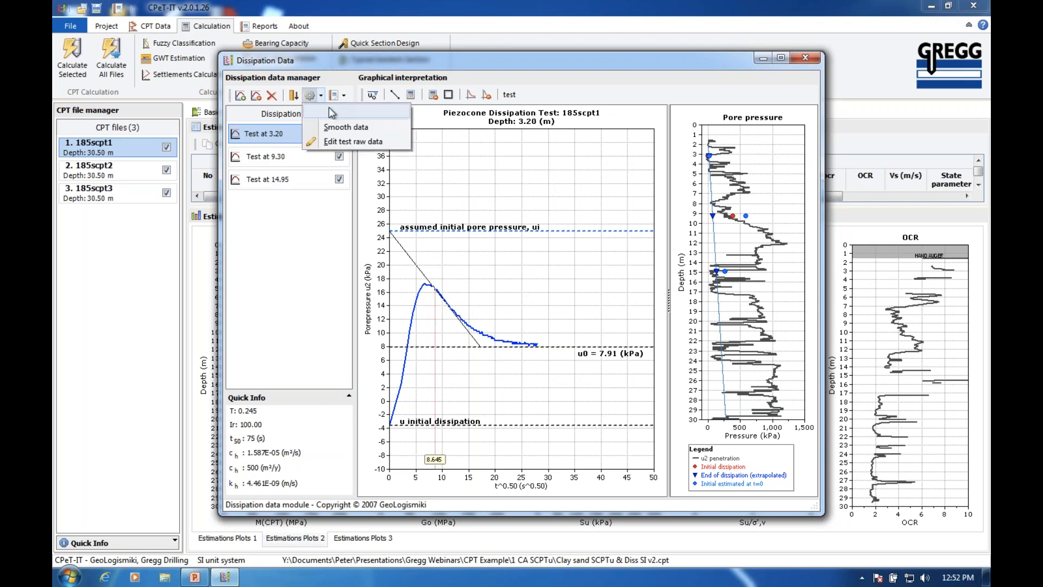
{"action": "left_click", "coordinate": [342, 111]}
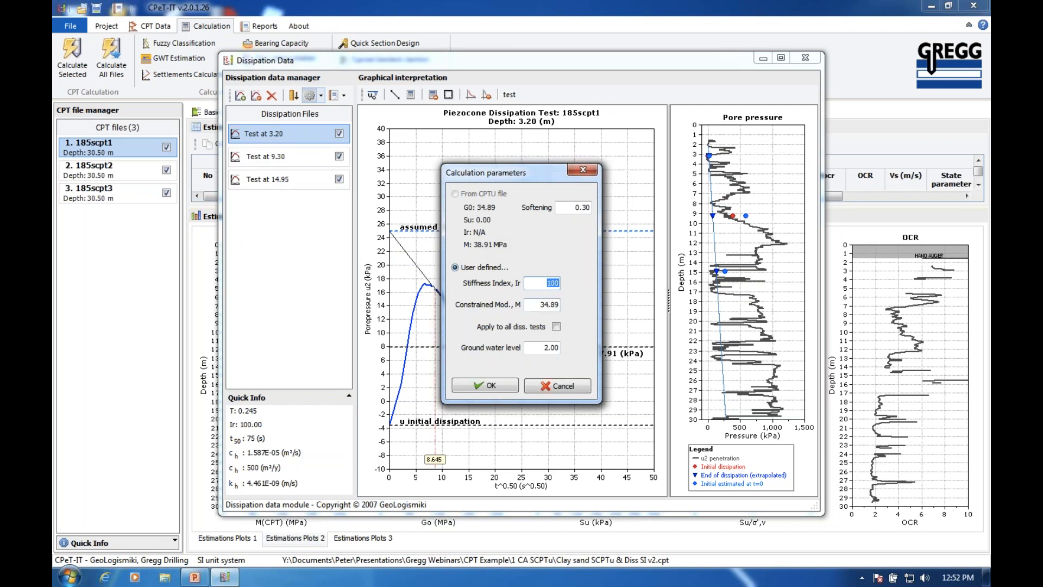
{"action": "left_click", "coordinate": [561, 386]}
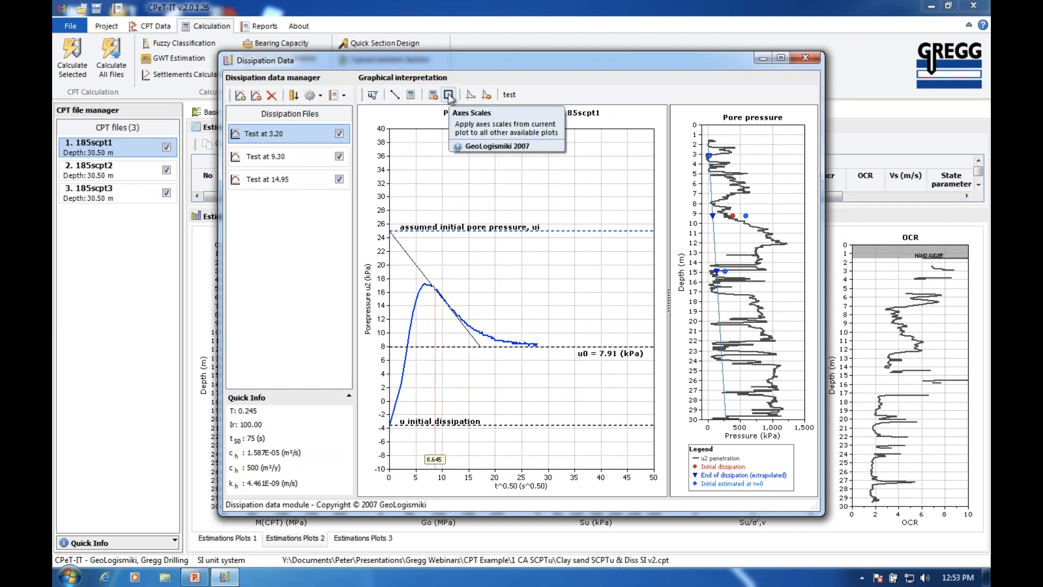
View the dissipation tests at 9.30 m and 14.95 m, and clear the existing line interpretation from the 9.30 m test
{"action": "left_click", "coordinate": [280, 156]}
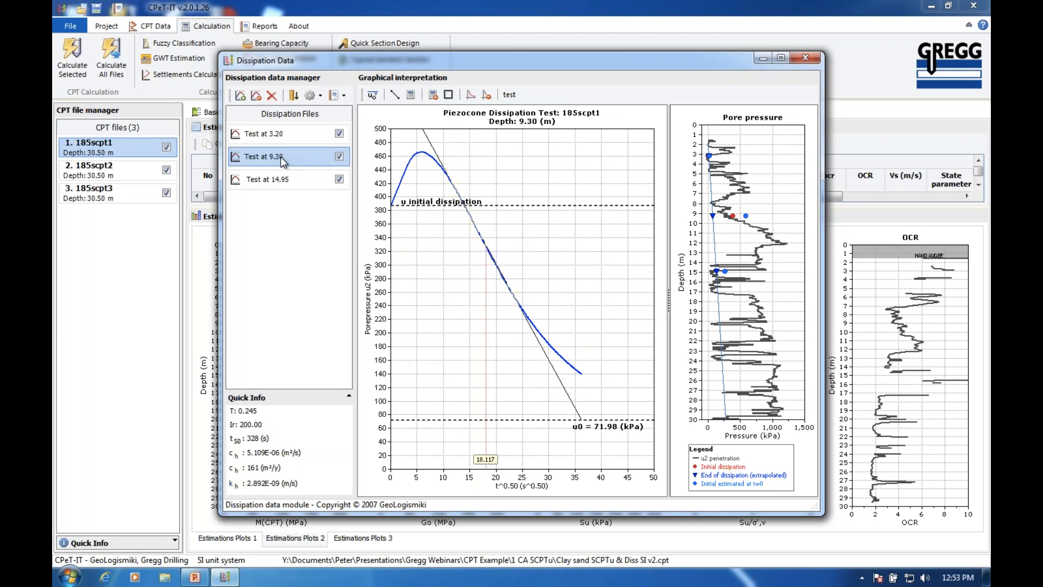
{"action": "left_click", "coordinate": [291, 186]}
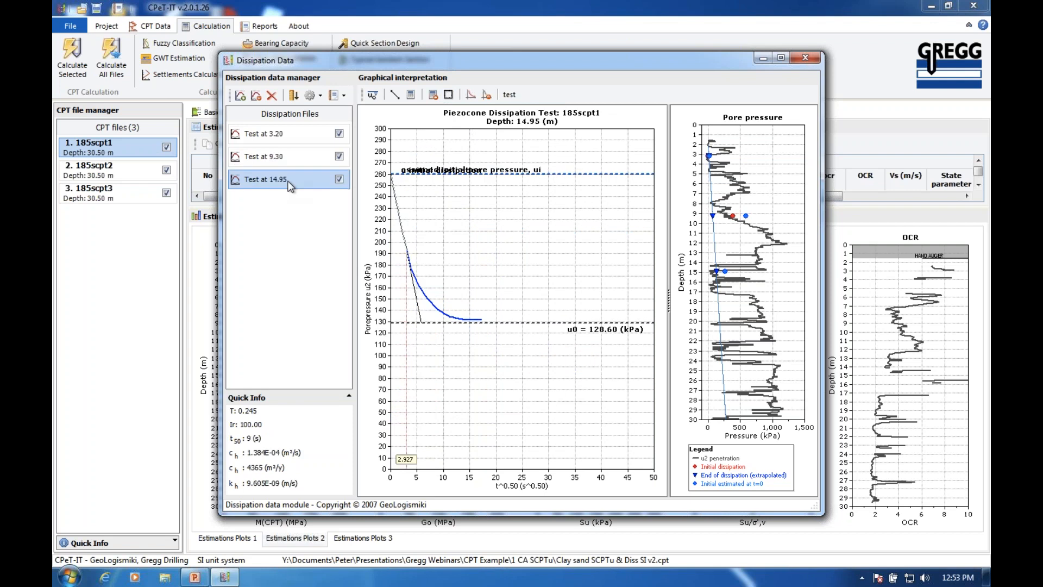
{"action": "left_click", "coordinate": [287, 157]}
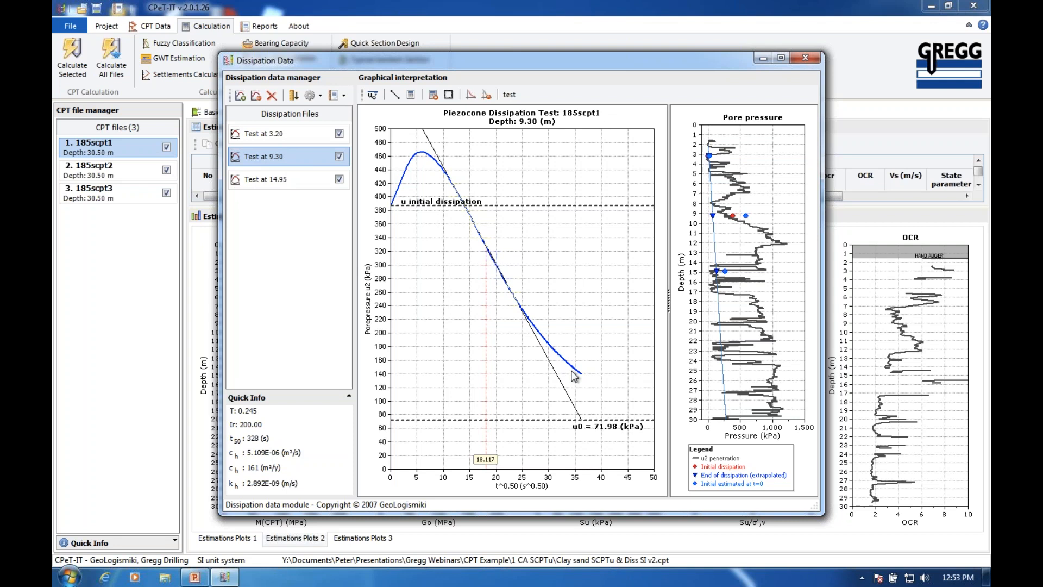
{"action": "left_click", "coordinate": [433, 95]}
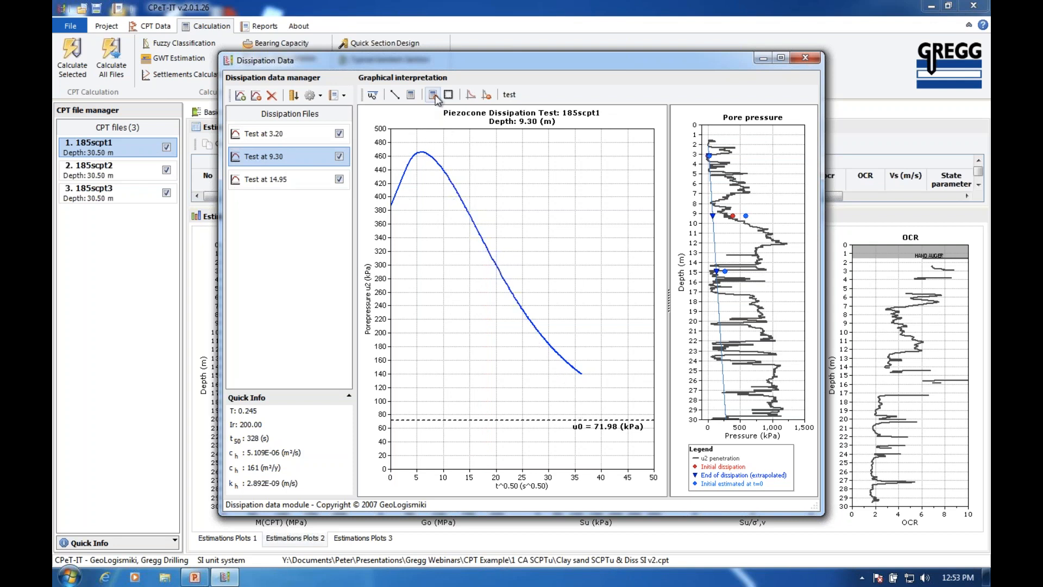
Change the 9.30 m dissipation plot's time axis to a logarithmic scale from 1 to 10000
{"action": "double_click", "coordinate": [518, 474]}
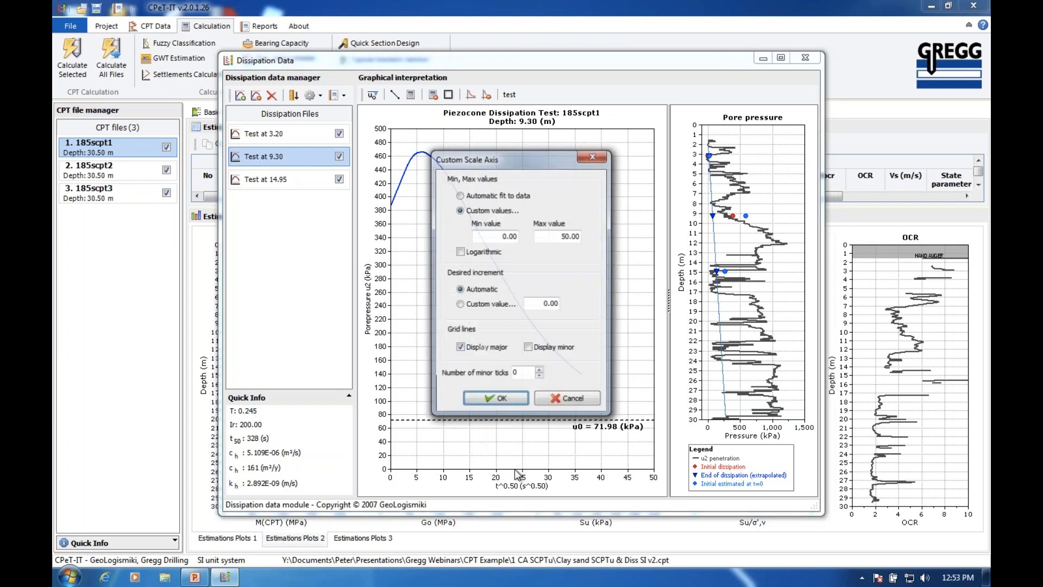
{"action": "left_click", "coordinate": [460, 252]}
{"action": "double_click", "coordinate": [505, 236]}
{"action": "type", "text": "1"}
{"action": "double_click", "coordinate": [547, 236]}
{"action": "type", "text": "10000"}
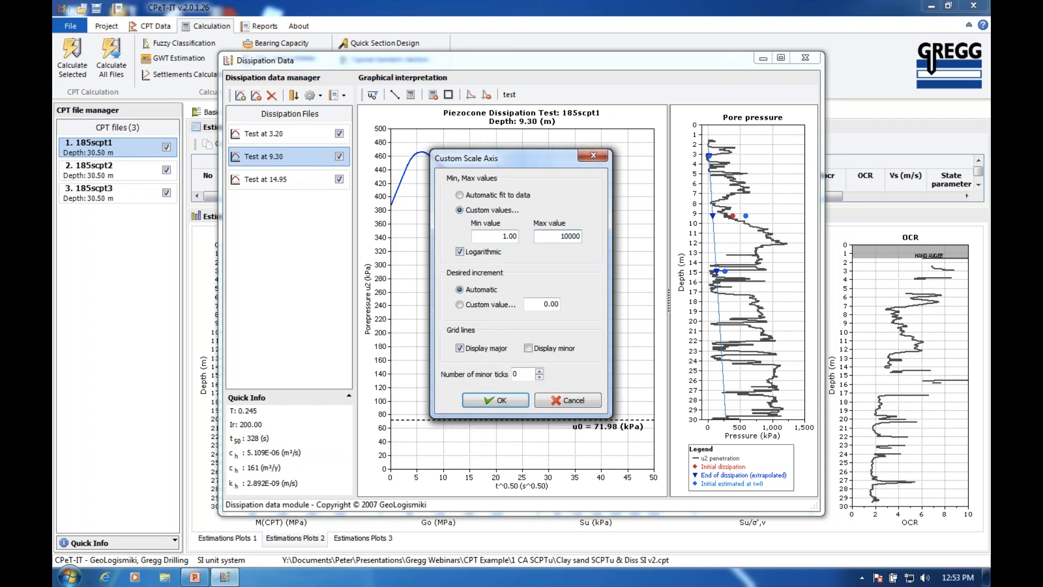
{"action": "left_click", "coordinate": [510, 397]}
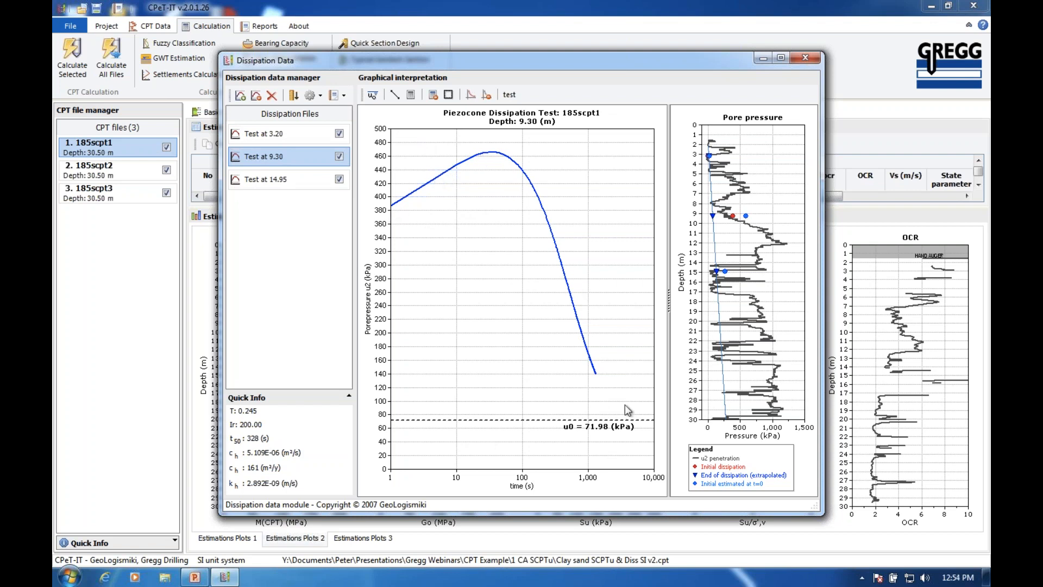
Return the 9.30 m dissipation plot's time axis to a non-logarithmic scale from 0 to 50
{"action": "double_click", "coordinate": [501, 473]}
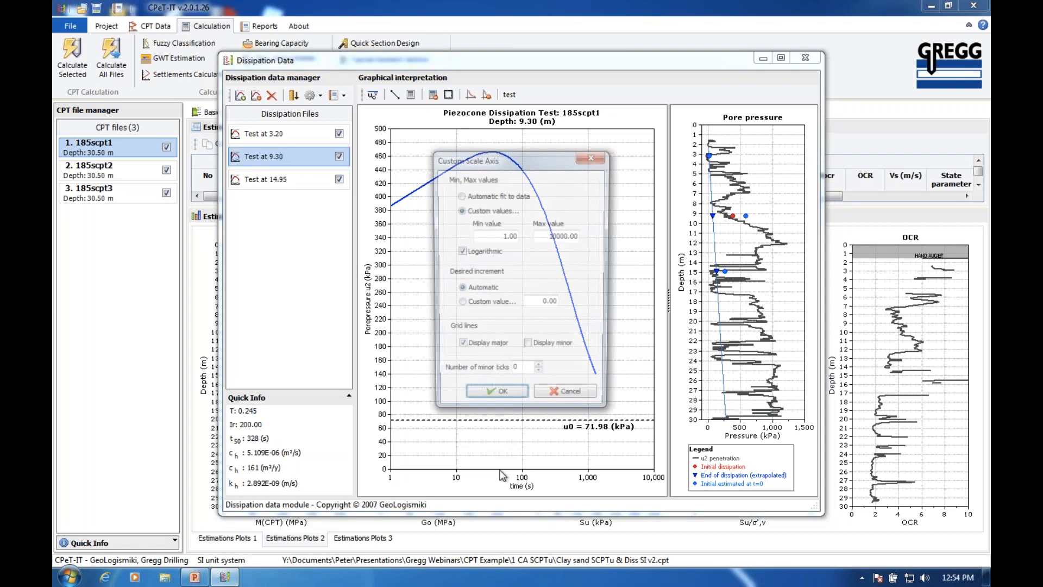
{"action": "left_click", "coordinate": [460, 251]}
{"action": "left_click", "coordinate": [496, 240]}
{"action": "type", "text": "0"}
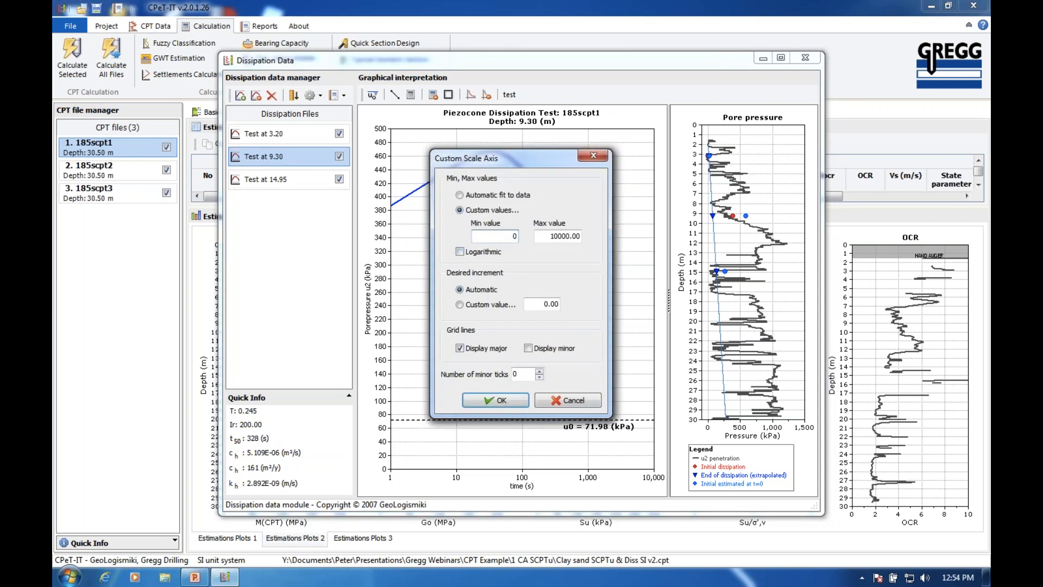
{"action": "left_click", "coordinate": [551, 235]}
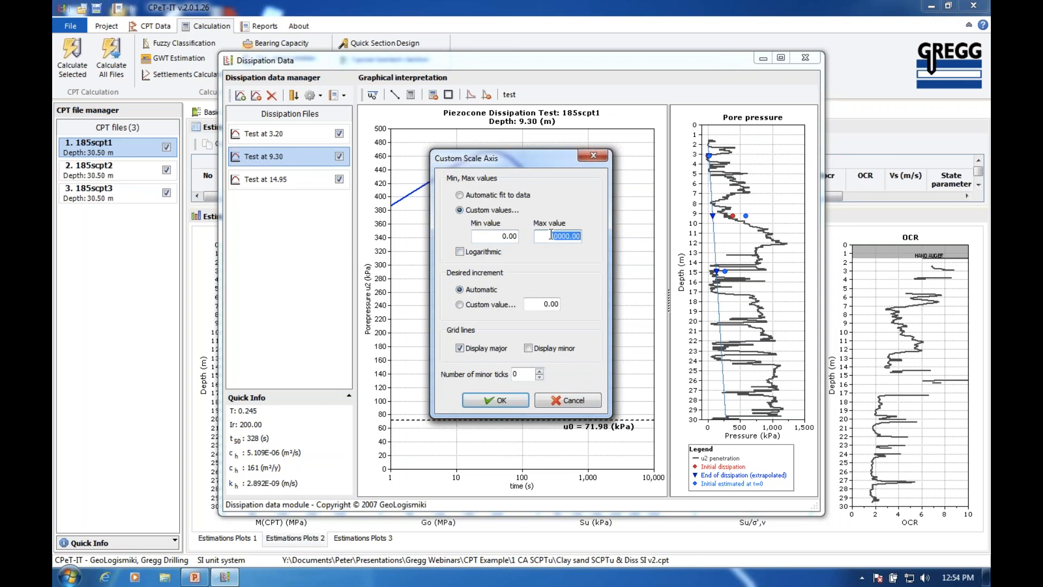
{"action": "type", "text": "50"}
{"action": "left_click", "coordinate": [502, 400]}
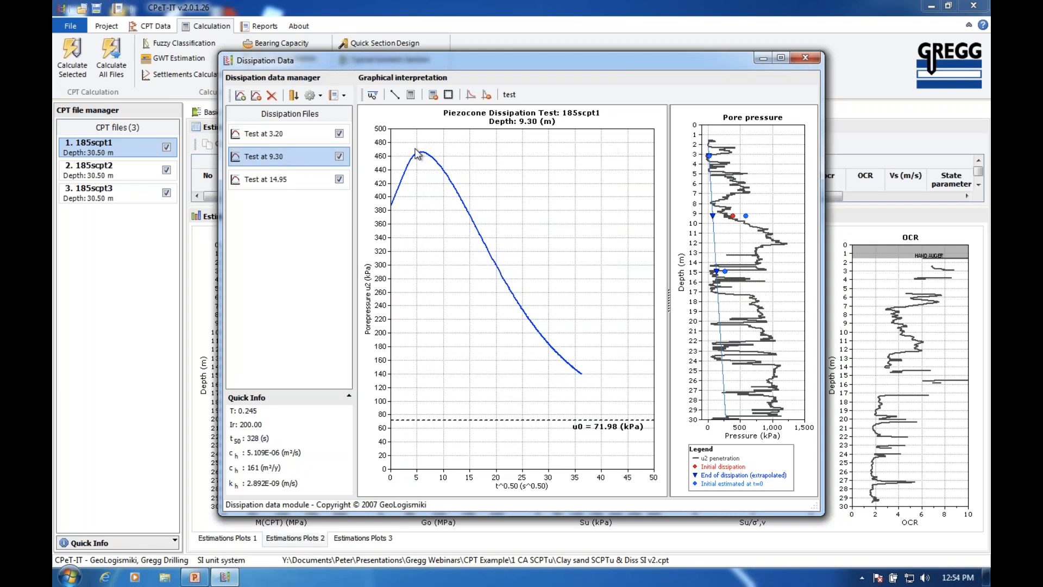
Fit a new straight line to the steep falling part of the 9.30 m dissipation curve and calculate the interpretation
{"action": "left_click", "coordinate": [395, 95]}
{"action": "left_click_drag", "start_coordinate": [421, 143], "coordinate": [556, 364]}
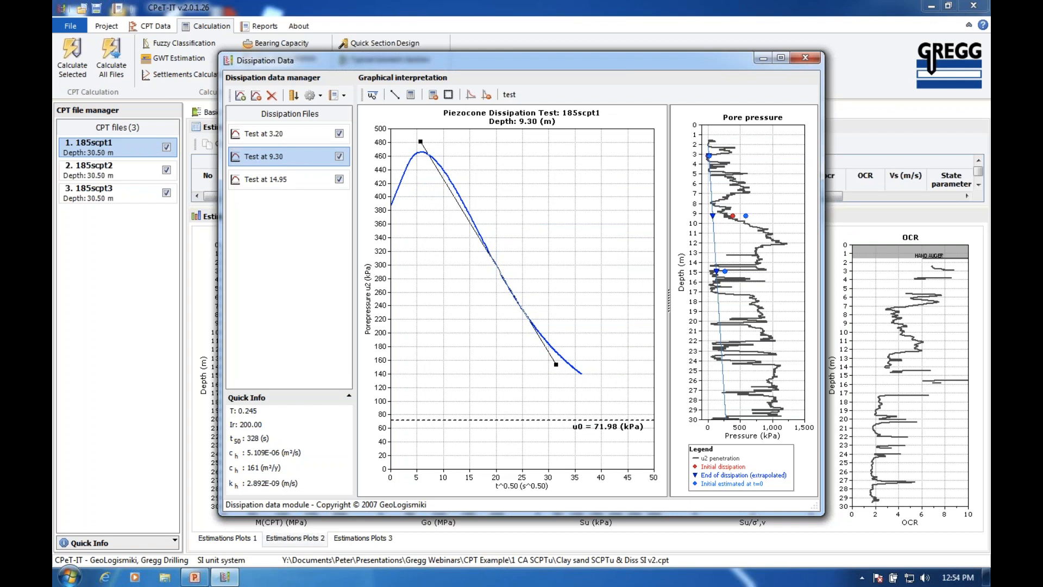
{"action": "left_click_drag", "start_coordinate": [421, 141], "coordinate": [424, 134]}
{"action": "left_click_drag", "start_coordinate": [556, 364], "coordinate": [554, 367]}
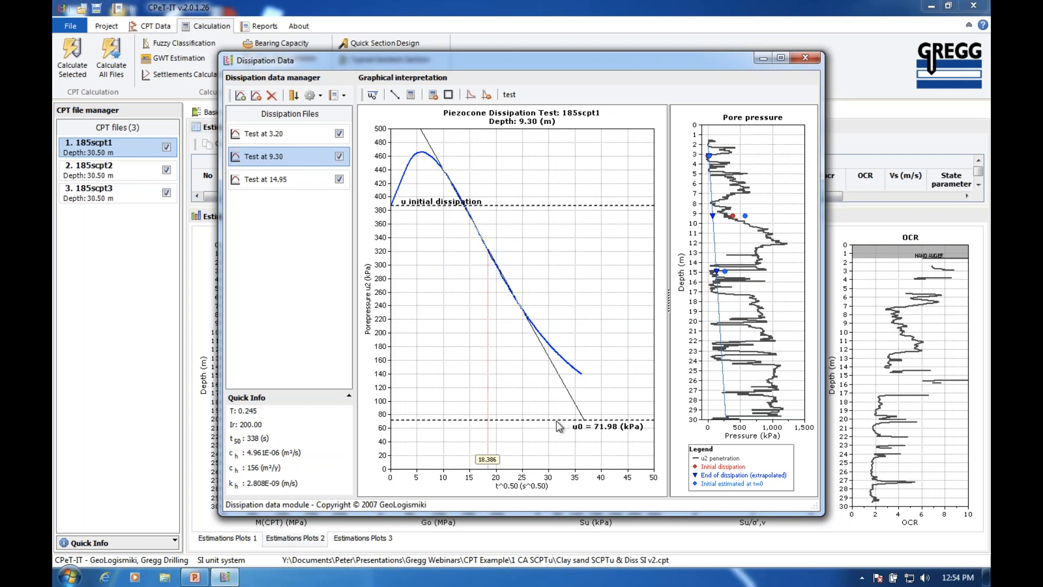
Raise the equilibrium pore pressure line u0 on the 9.30 m dissipation plot to about 80 kPa and close the dissipation module
{"action": "mouse_move", "coordinate": [557, 420]}
{"action": "left_mouse_down"}
{"action": "mouse_move", "coordinate": [559, 402]}
{"action": "mouse_move", "coordinate": [558, 414]}
{"action": "left_mouse_up"}
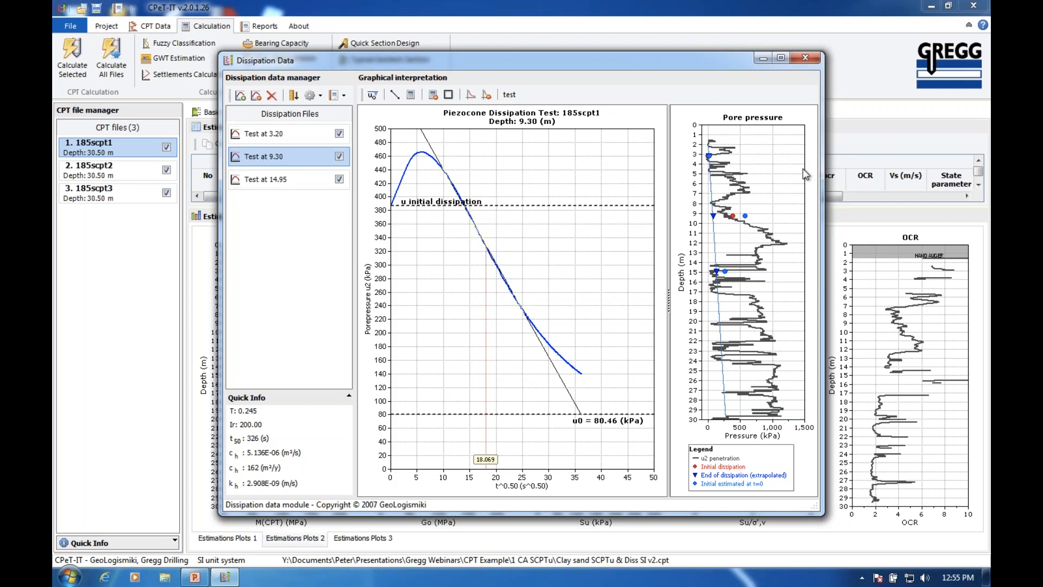
{"action": "left_click", "coordinate": [805, 59]}
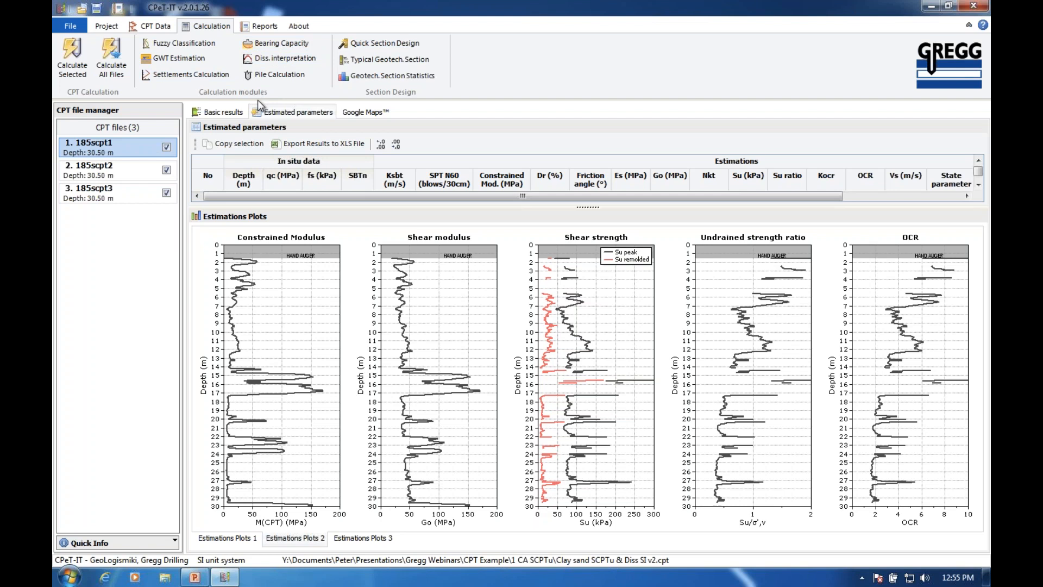
Calculate the bearing capacity for 185scpt1 with an Rk of 0.30, footing widths from 1.0 to 4.0 m and a 0.5 m footing depth
{"action": "left_click", "coordinate": [269, 47]}
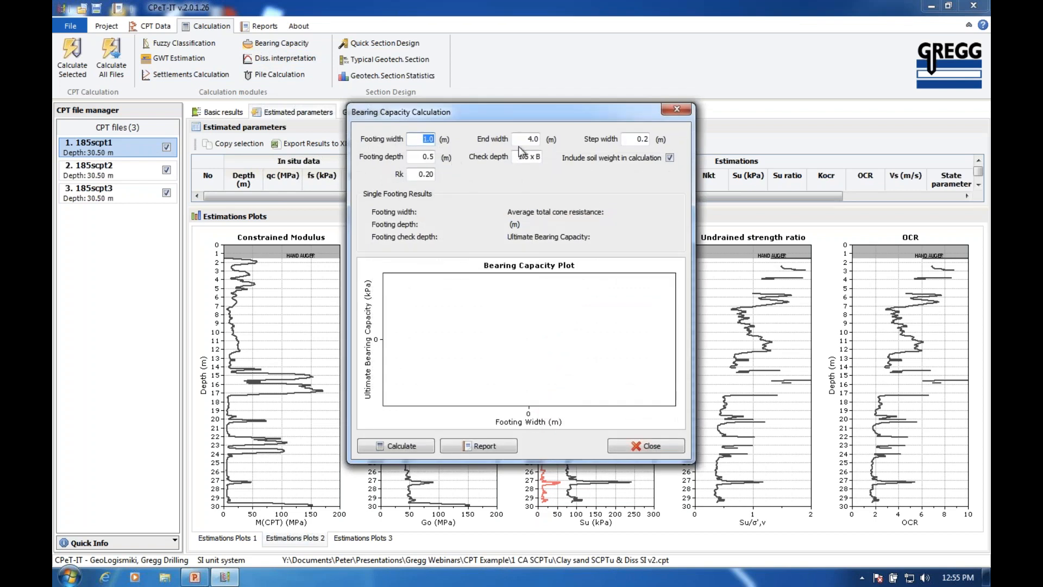
{"action": "key", "text": "Tab"}
{"action": "double_click", "coordinate": [527, 157]}
{"action": "double_click", "coordinate": [426, 174]}
{"action": "type", "text": ".3"}
{"action": "left_click", "coordinate": [413, 448]}
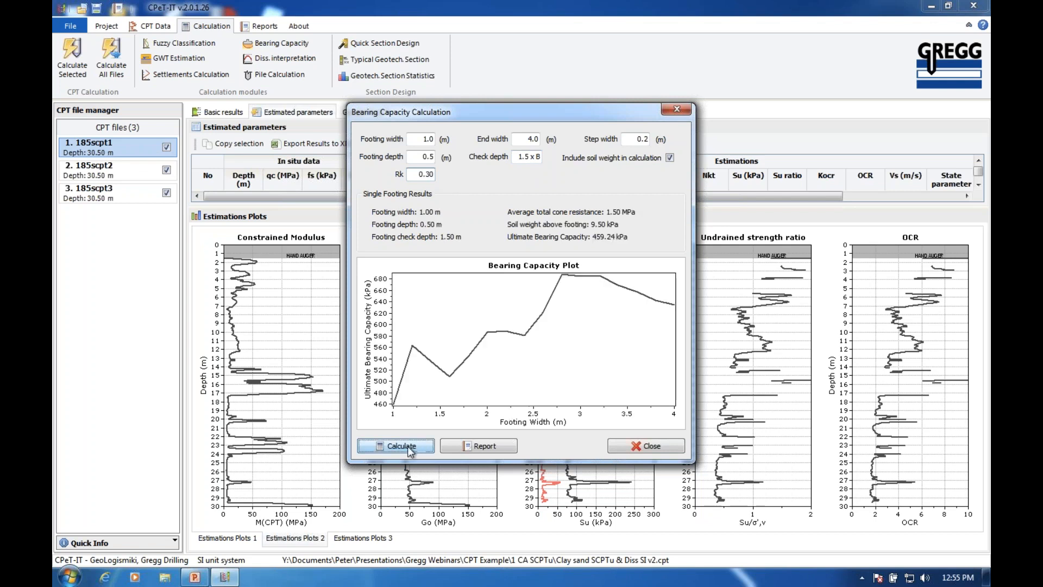
Set the ultimate bearing capacity axis of the plot to a custom range from 0 to 800 kPa
{"action": "double_click", "coordinate": [392, 364]}
{"action": "double_click", "coordinate": [497, 233]}
{"action": "type", "text": "0"}
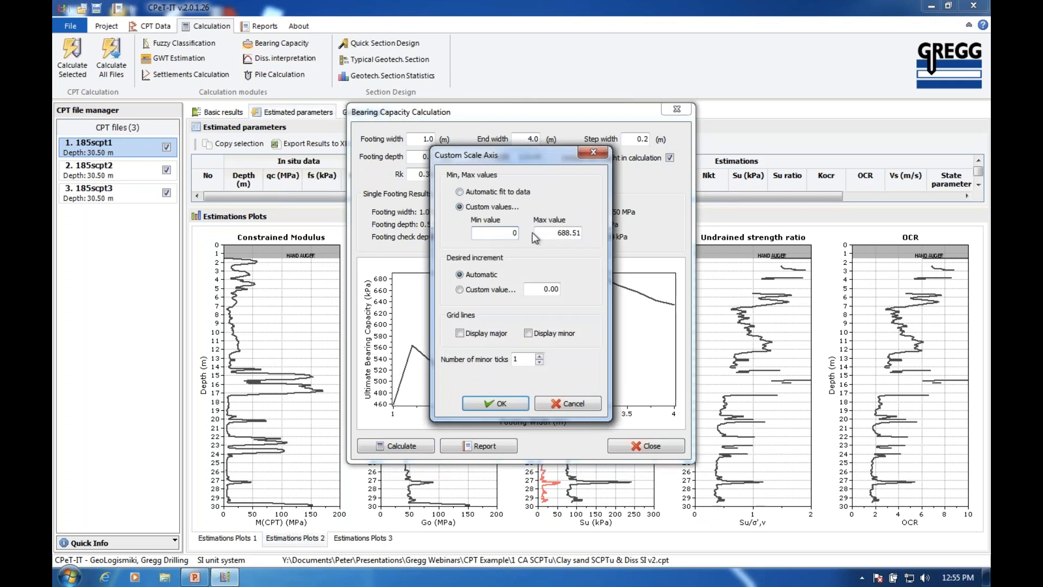
{"action": "double_click", "coordinate": [553, 232]}
{"action": "type", "text": "800"}
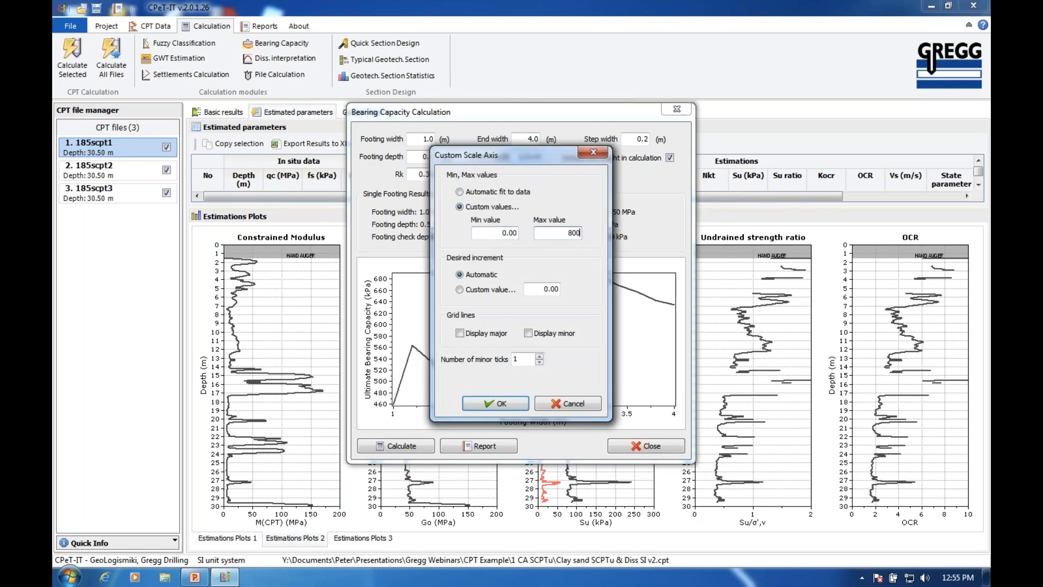
Apply the custom 0 to 800 scale to the ultimate bearing capacity axis, then leave the calculation and return to the basic results
{"action": "left_click", "coordinate": [508, 405]}
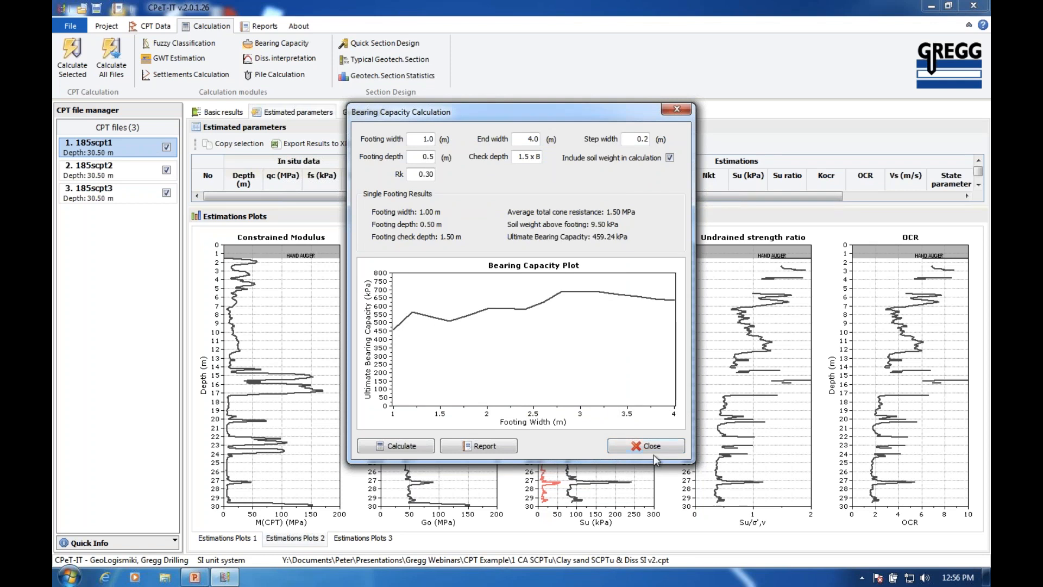
{"action": "left_click", "coordinate": [645, 444]}
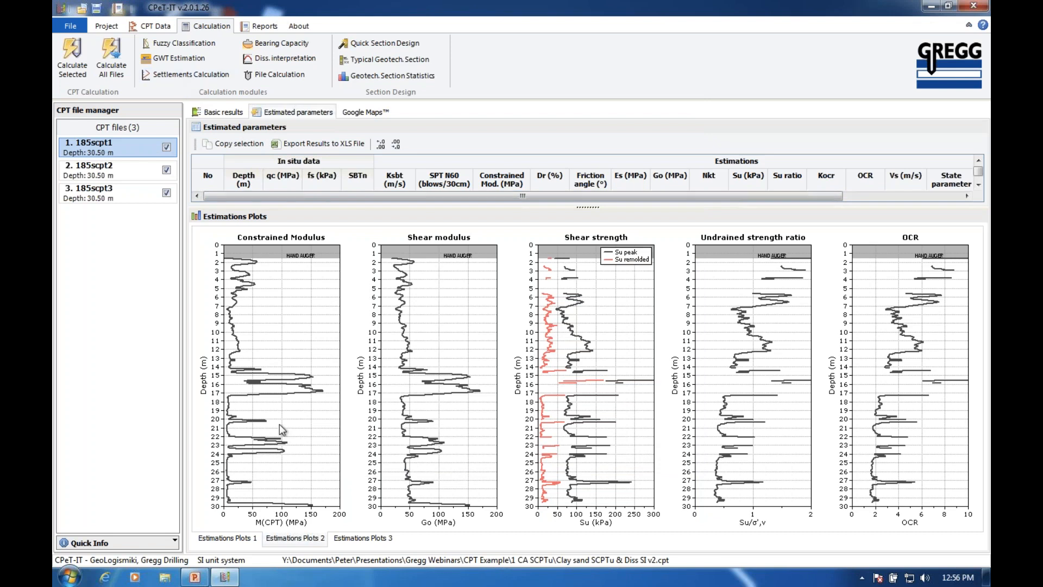
{"action": "left_click", "coordinate": [227, 113]}
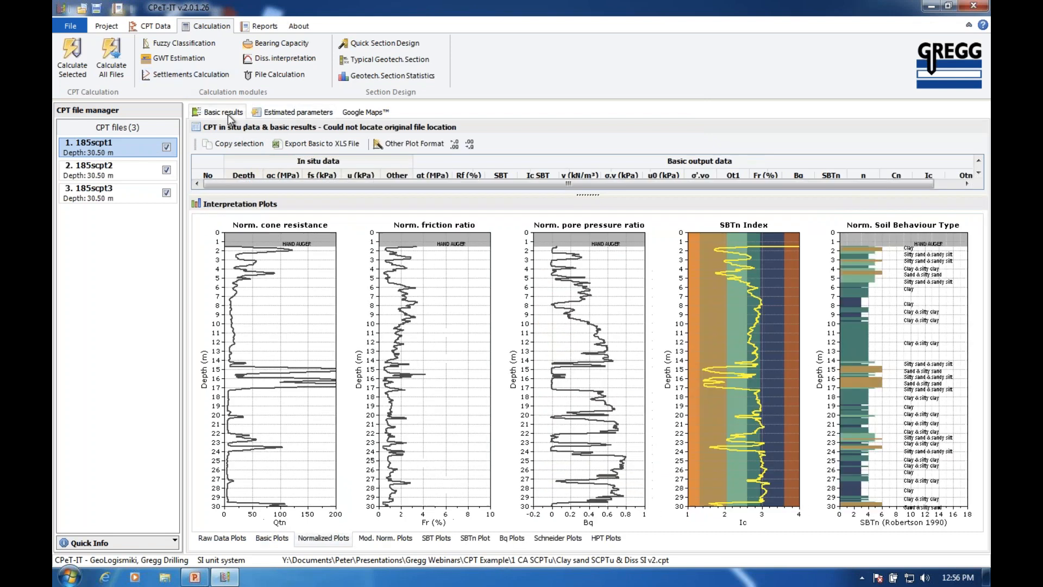
Calculate settlements for a rectangular footing with 4 m width, 150 kPa pressure and 2 m embedment depth, showing the graphical results
{"action": "left_click", "coordinate": [169, 72]}
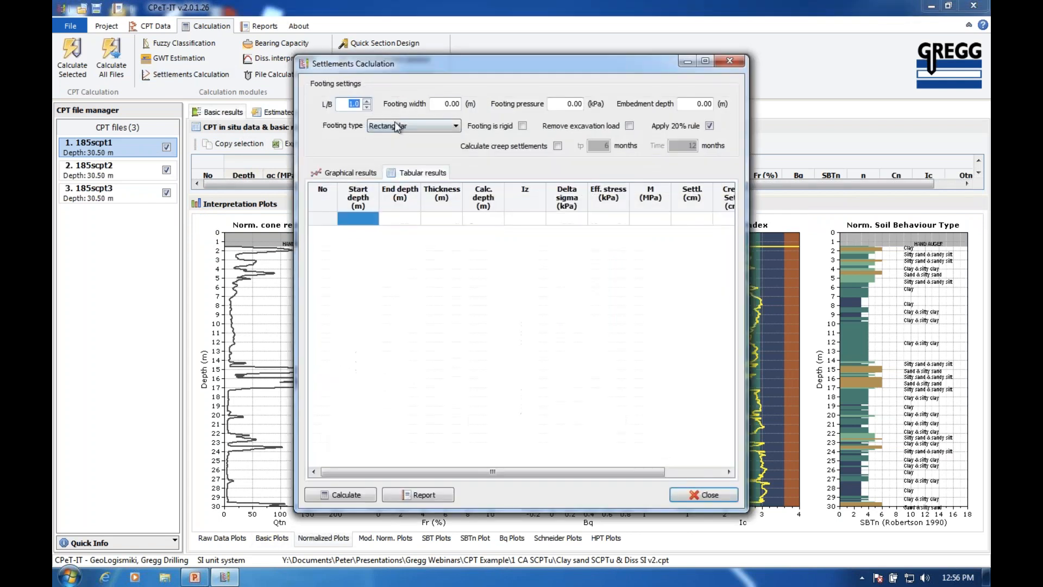
{"action": "left_click", "coordinate": [444, 104]}
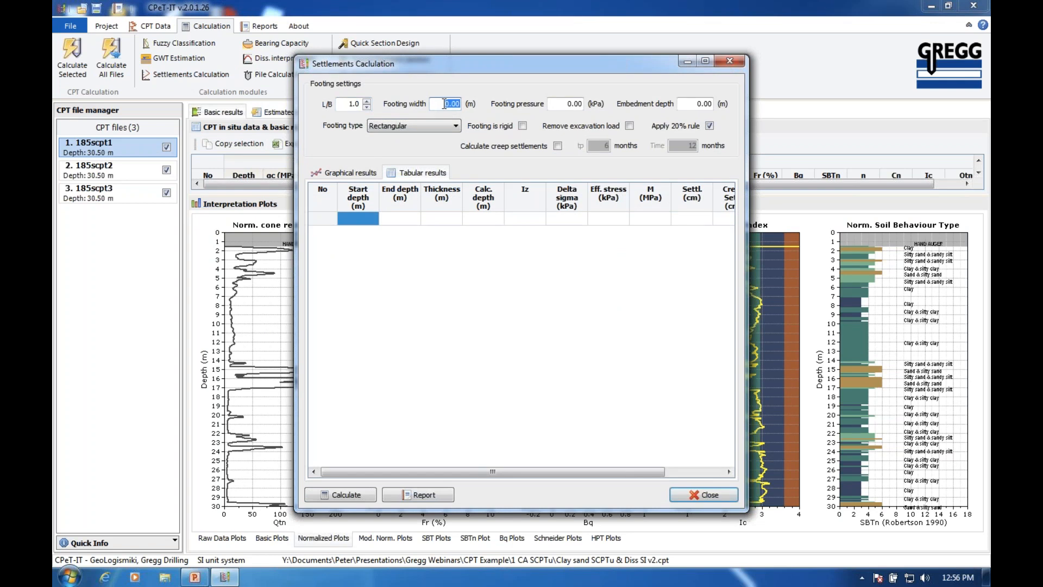
{"action": "type", "text": "4"}
{"action": "left_click", "coordinate": [456, 127]}
{"action": "type", "text": "150"}
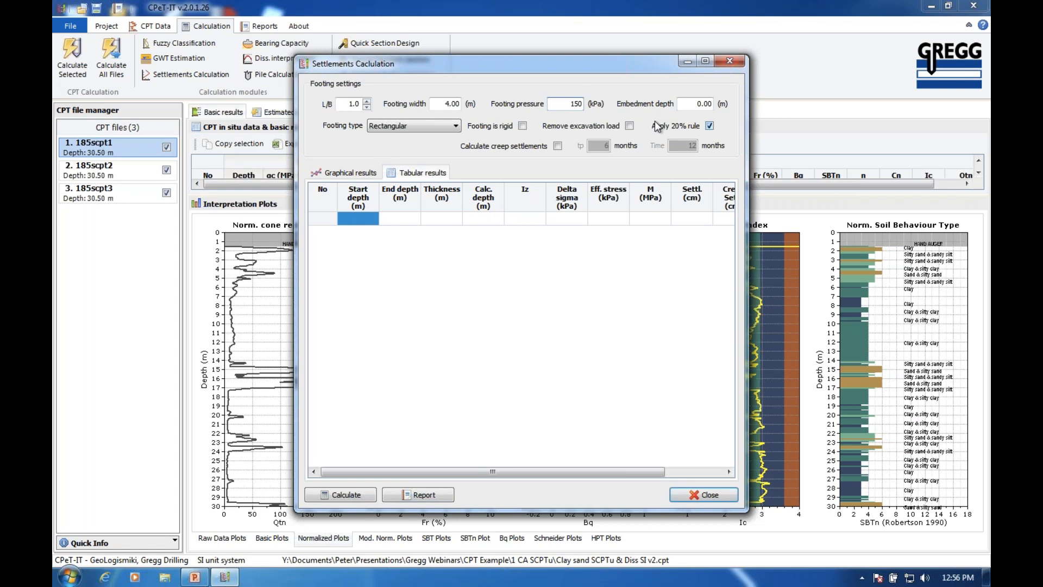
{"action": "key", "text": "Tab"}
{"action": "type", "text": "2"}
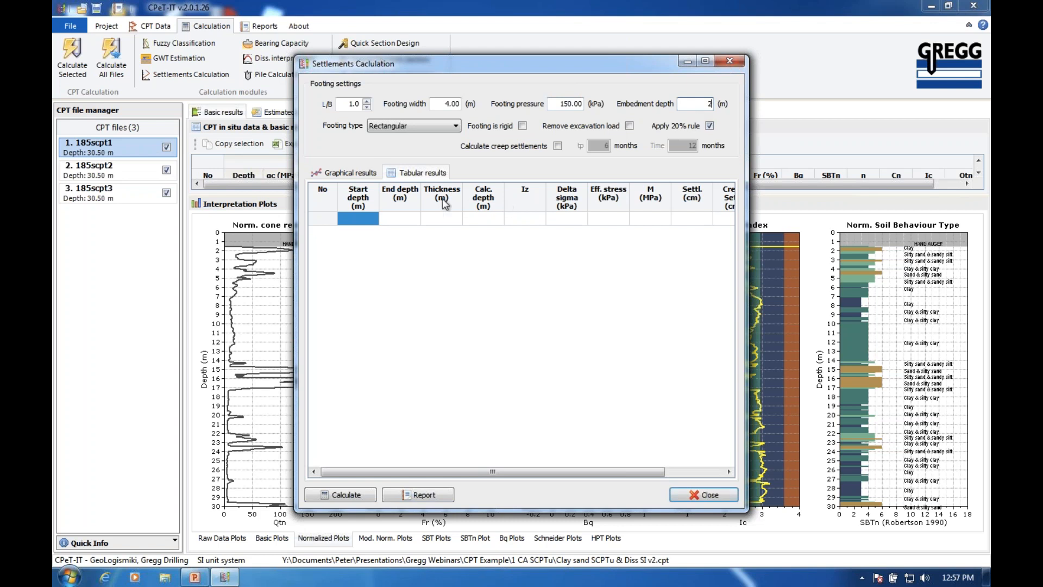
{"action": "left_click", "coordinate": [351, 172]}
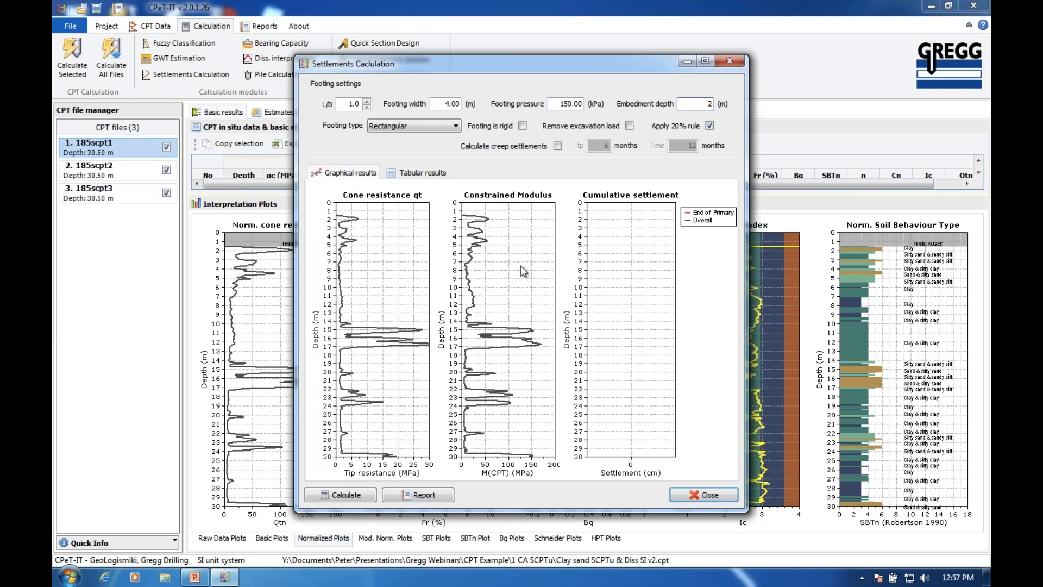
{"action": "left_click", "coordinate": [353, 496]}
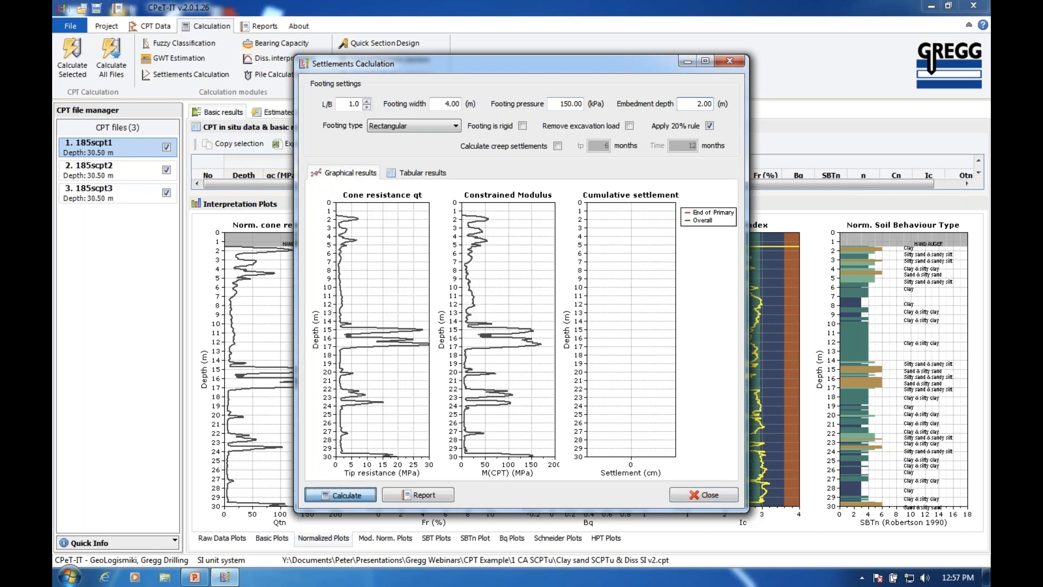
Set the settlement axis of the cumulative settlement plot to a custom maximum of 5 cm
{"action": "double_click", "coordinate": [628, 455]}
{"action": "double_click", "coordinate": [571, 233]}
{"action": "type", "text": "5"}
{"action": "left_click", "coordinate": [512, 414]}
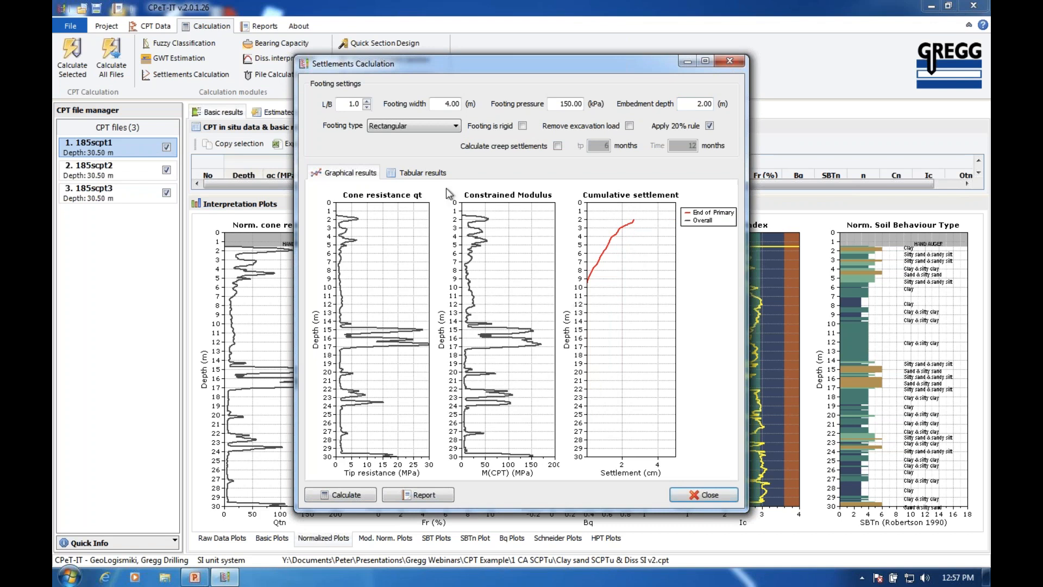
Recalculate the footing settlements without the 20% rule
{"action": "double_click", "coordinate": [450, 104]}
{"action": "left_click", "coordinate": [709, 126]}
{"action": "left_click", "coordinate": [338, 491]}
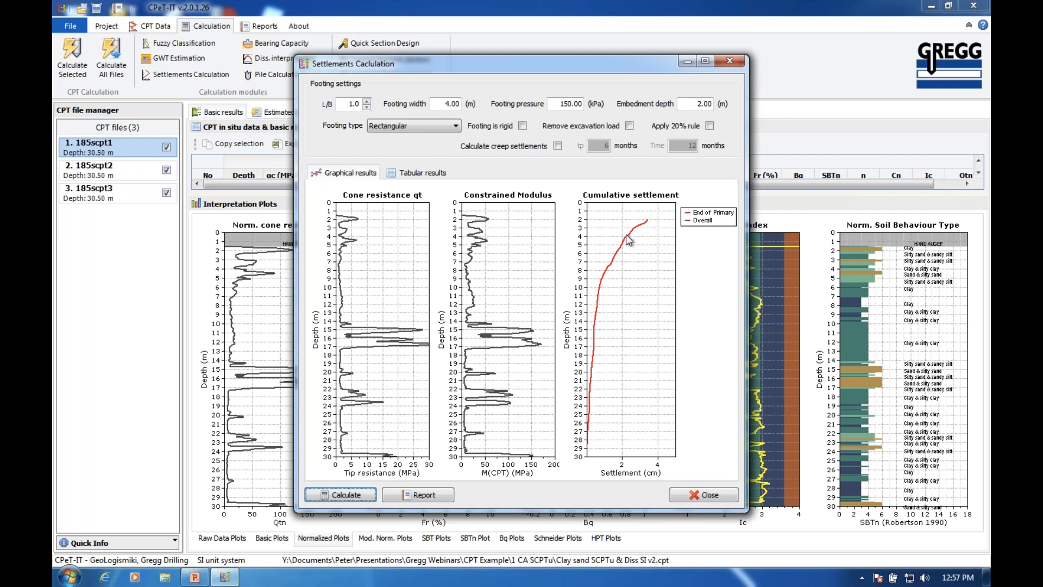
Recalculate the footing settlements with a footing width of 10 m
{"action": "double_click", "coordinate": [455, 105]}
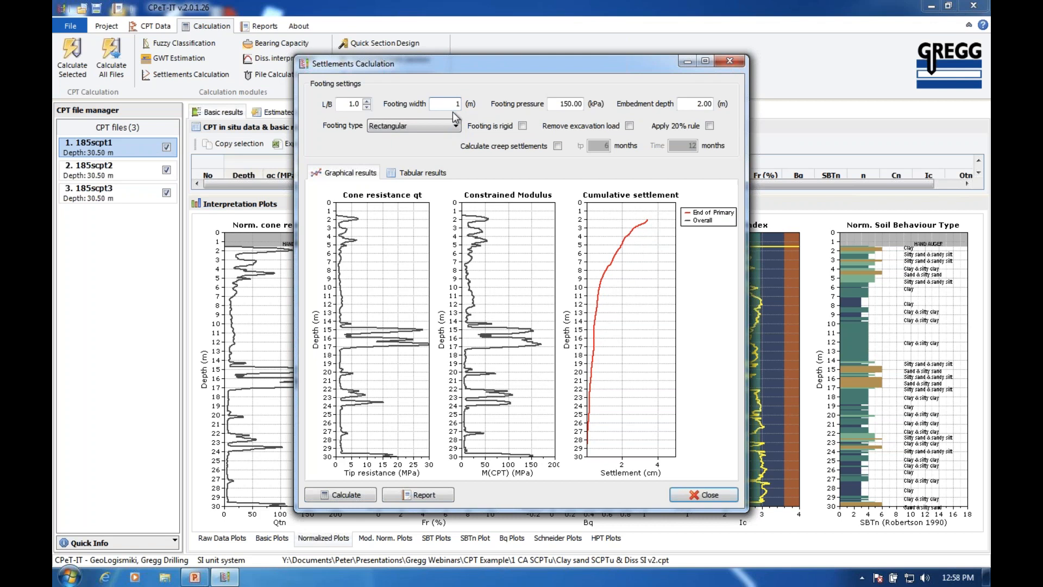
{"action": "left_click", "coordinate": [353, 495]}
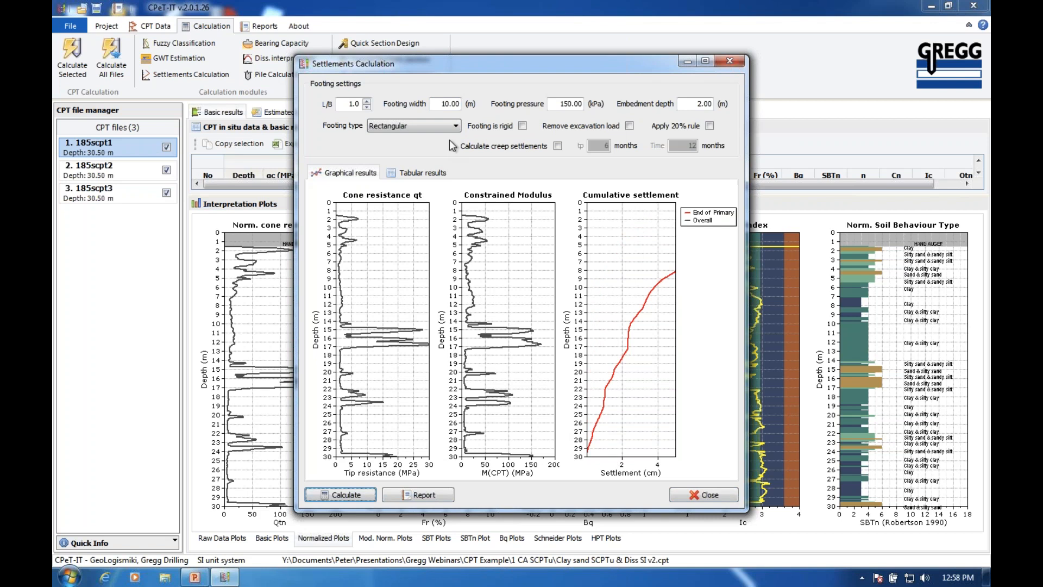
Recalculate the settlements with a 4 m footing width, first without and again with the 20% rule
{"action": "double_click", "coordinate": [445, 108]}
{"action": "type", "text": "4"}
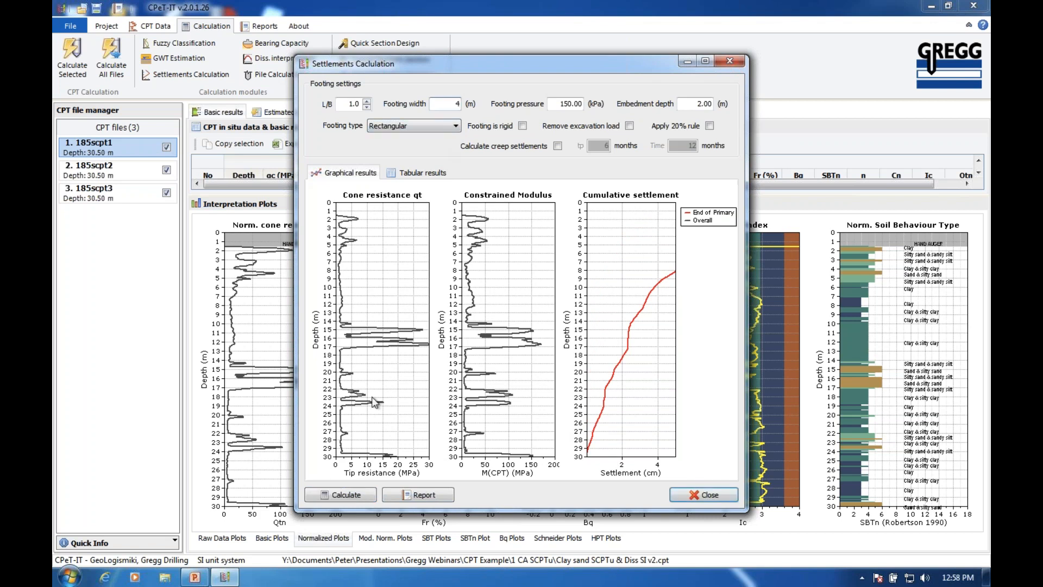
{"action": "left_click", "coordinate": [354, 495]}
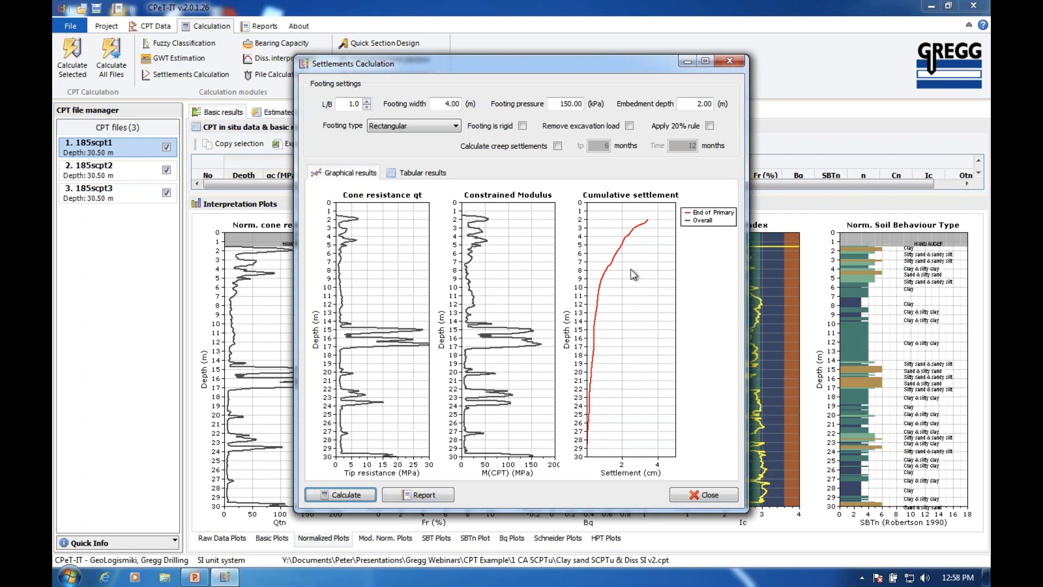
{"action": "left_click", "coordinate": [709, 126]}
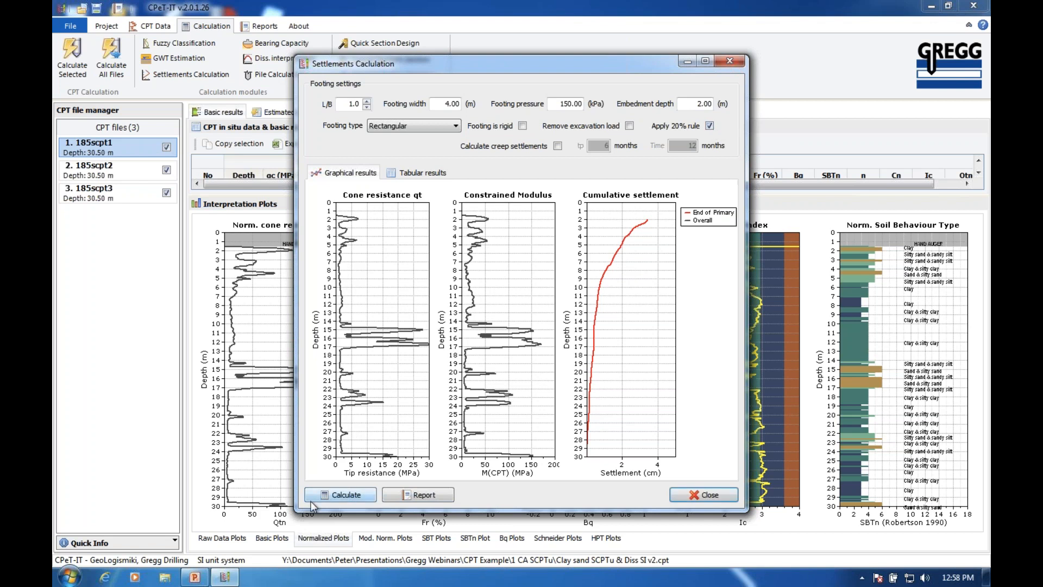
{"action": "left_click", "coordinate": [338, 491]}
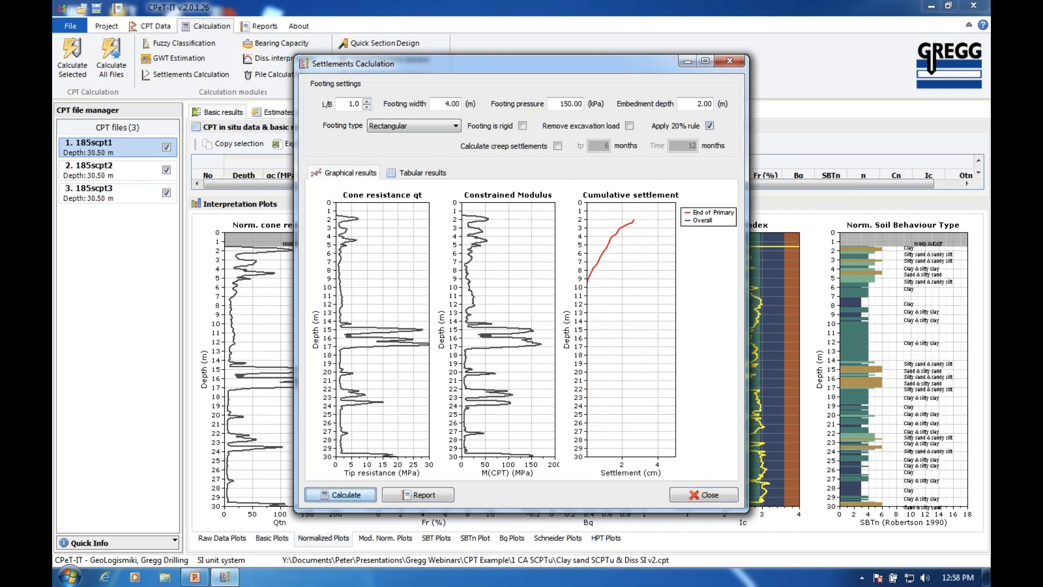
Include creep settlements with a time of 60 months, recalculate and close the settlement calculation
{"action": "left_click", "coordinate": [557, 146]}
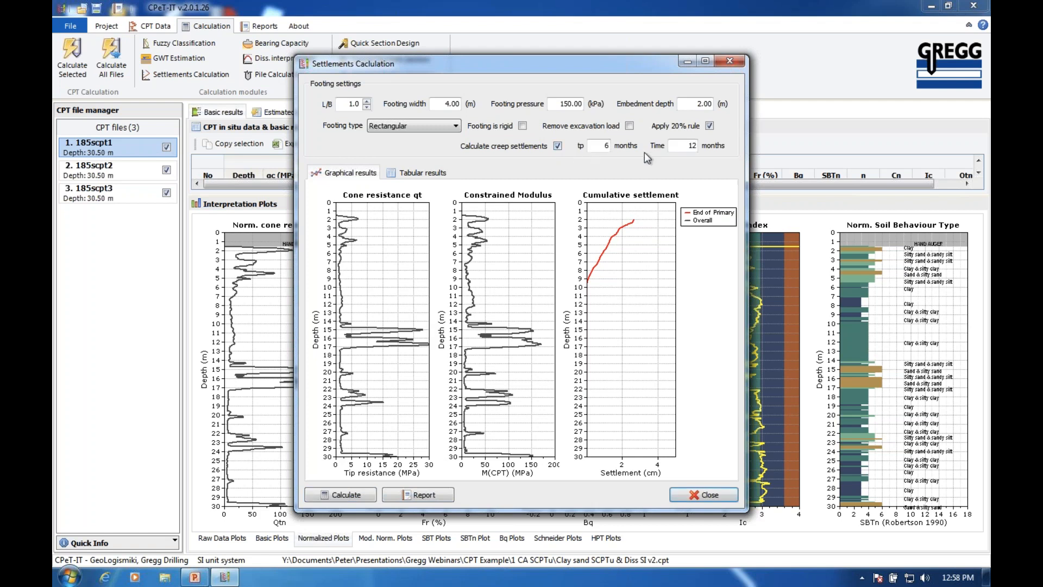
{"action": "key", "text": "Tab"}
{"action": "type", "text": "60"}
{"action": "left_click", "coordinate": [359, 495]}
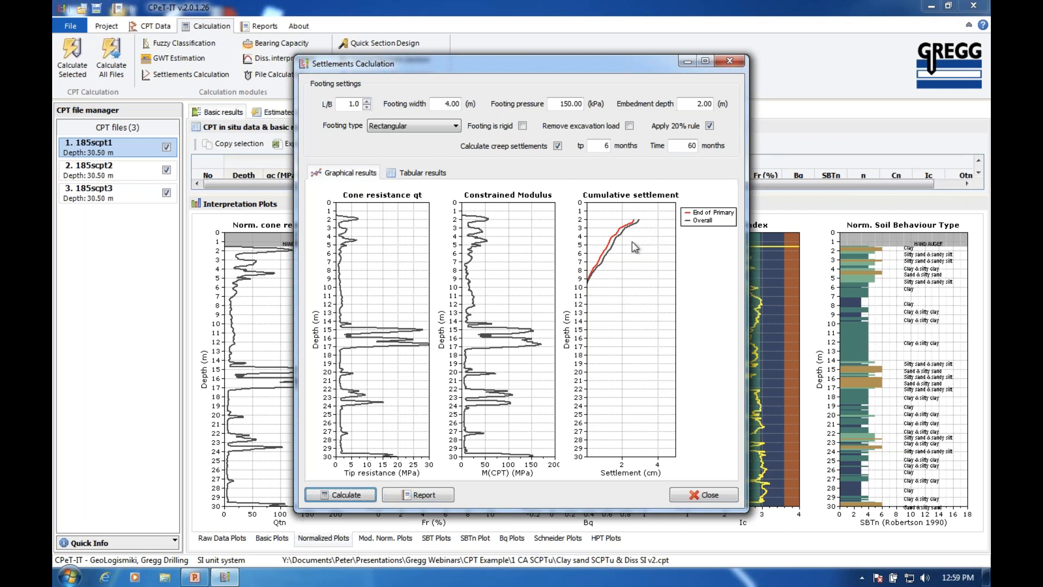
{"action": "left_click", "coordinate": [706, 495]}
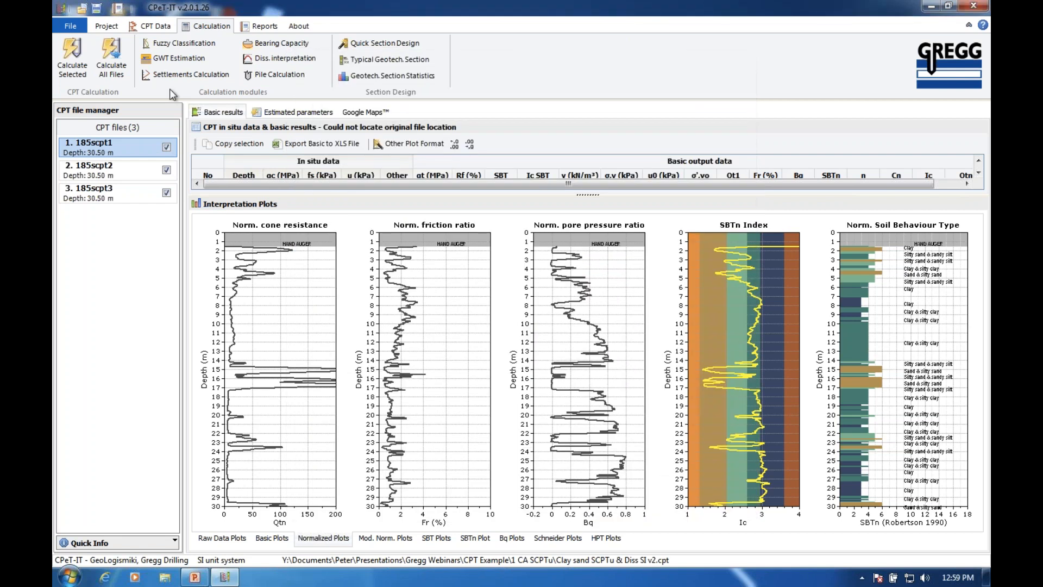
Open the details of the pile bearing capacity calculation and assign Group II to the bearing capacity factor kc
{"action": "left_click", "coordinate": [271, 73]}
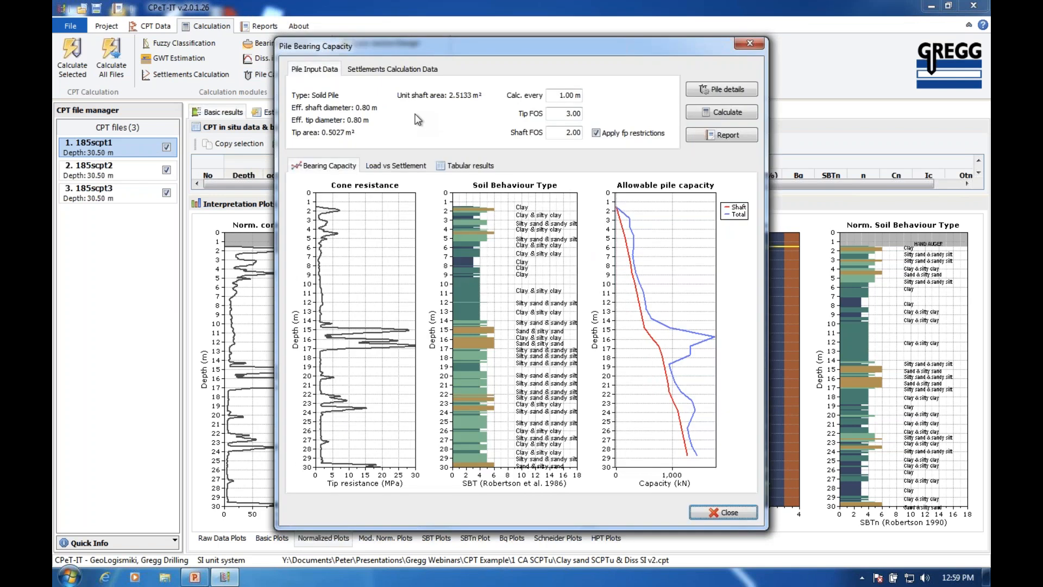
{"action": "left_click", "coordinate": [716, 89]}
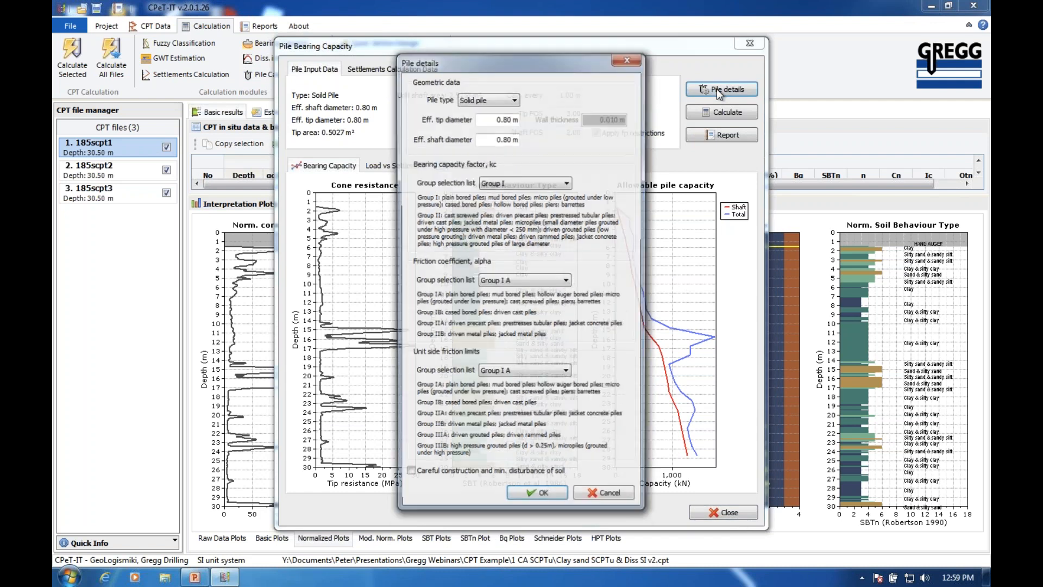
{"action": "double_click", "coordinate": [505, 120]}
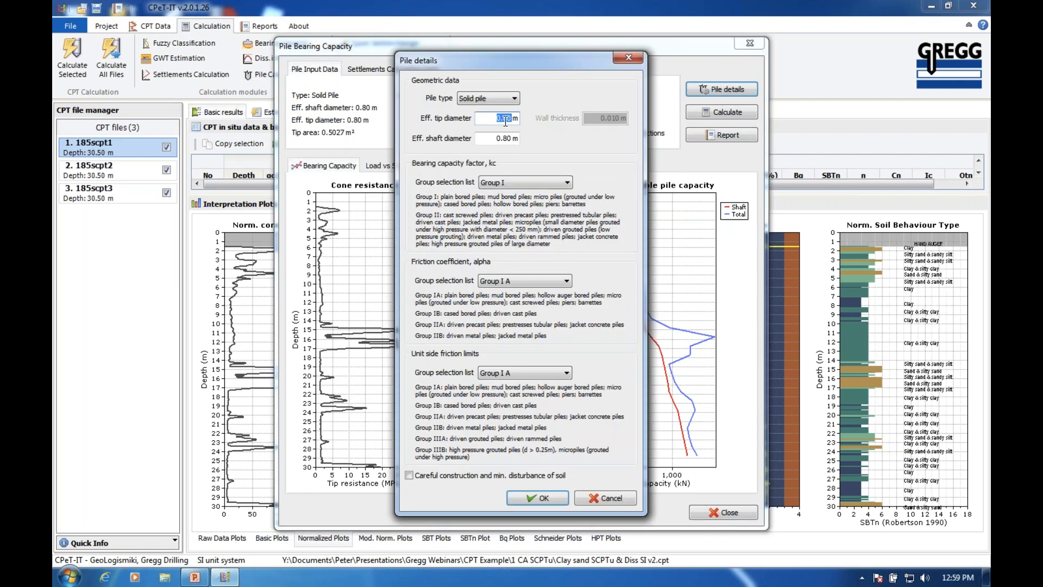
{"action": "key", "text": "Tab"}
{"action": "left_click", "coordinate": [566, 186]}
{"action": "left_click", "coordinate": [554, 206]}
Assign Group II A to both the friction coefficient alpha and the unit side friction limits, and recalculate the pile capacity
{"action": "left_click", "coordinate": [567, 281]}
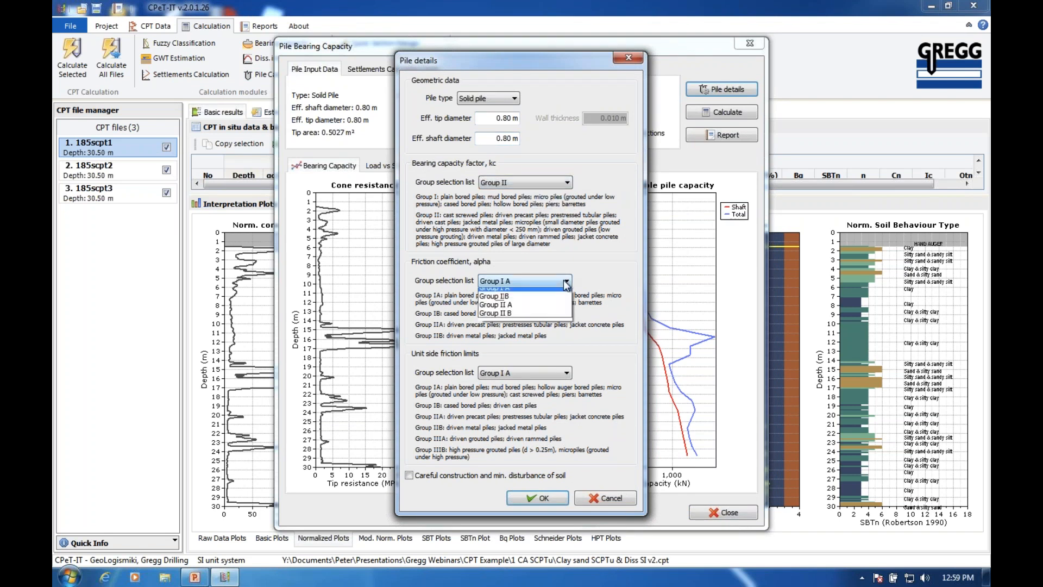
{"action": "left_click", "coordinate": [554, 308]}
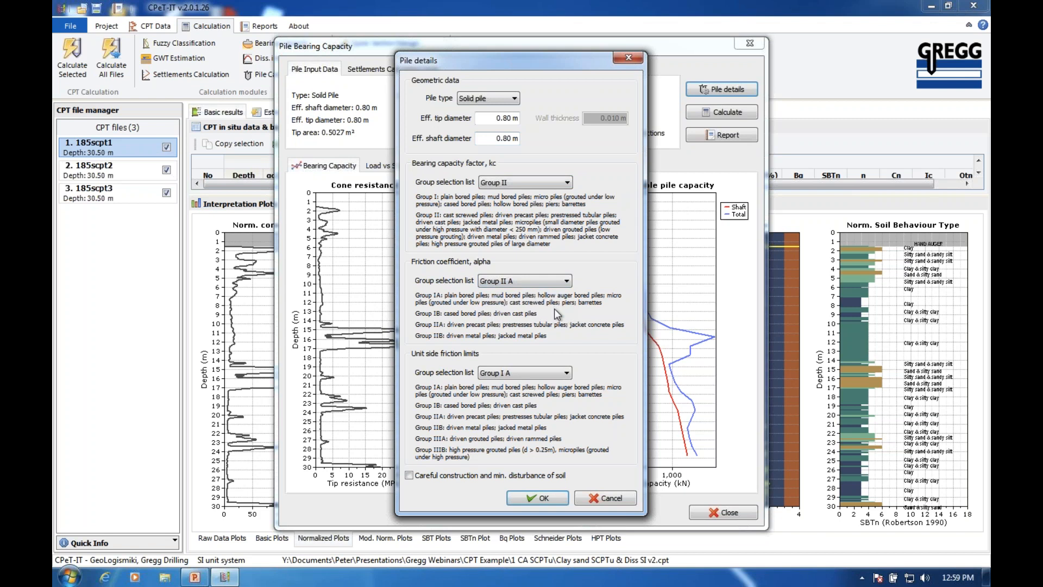
{"action": "left_click", "coordinate": [566, 374]}
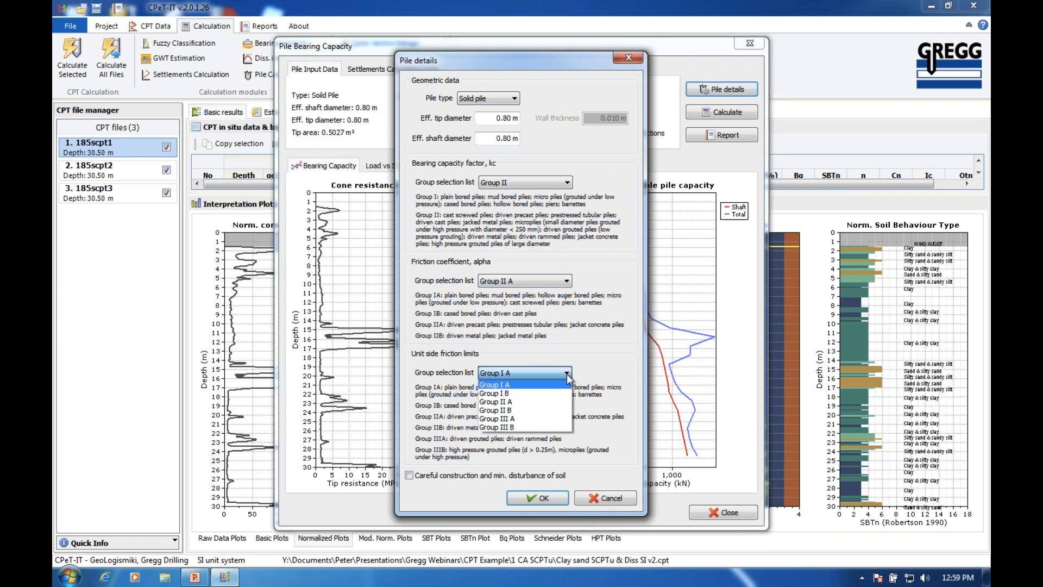
{"action": "left_click", "coordinate": [544, 401]}
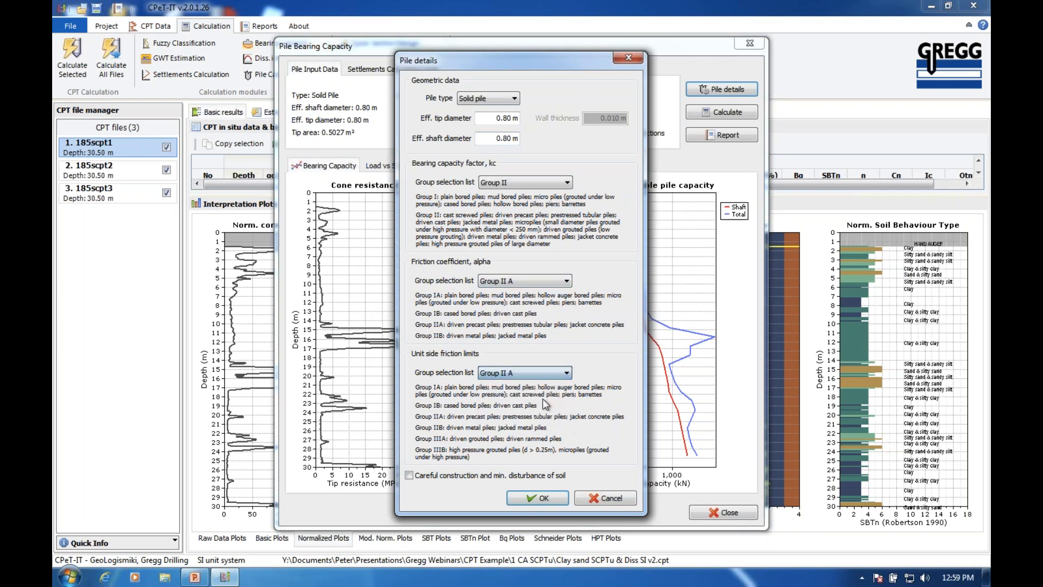
{"action": "left_click", "coordinate": [543, 497]}
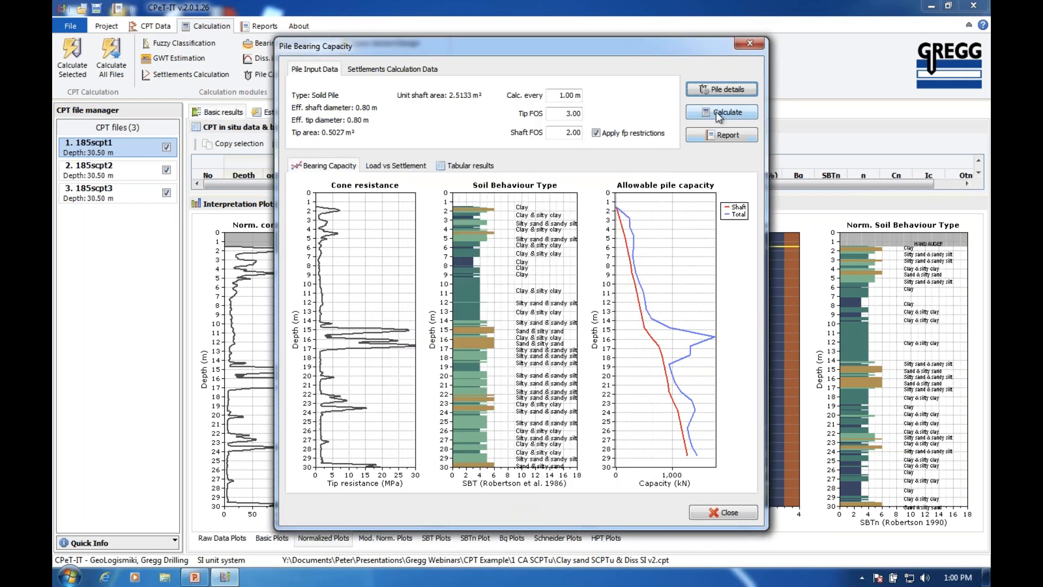
{"action": "left_click", "coordinate": [717, 113]}
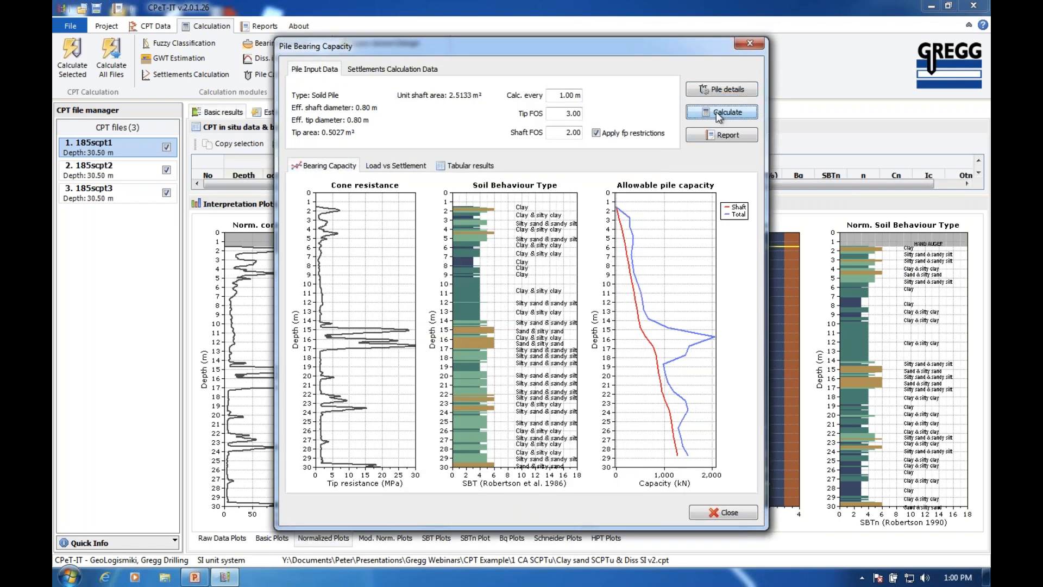
Set the capacity axis of the allowable pile capacity plot to a custom maximum of 2000 kN
{"action": "double_click", "coordinate": [651, 471]}
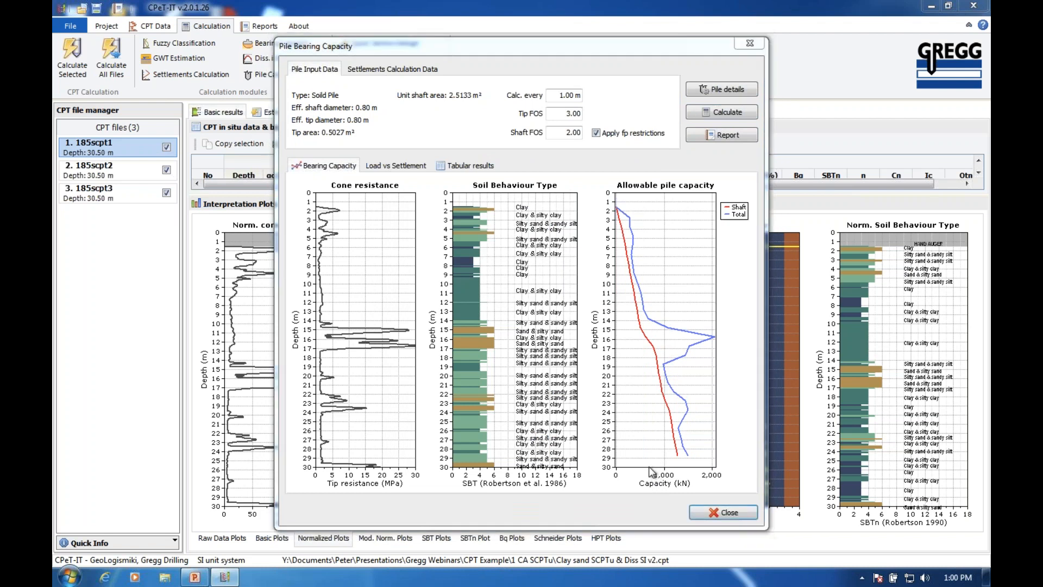
{"action": "double_click", "coordinate": [566, 236]}
{"action": "type", "text": "2000"}
{"action": "left_click", "coordinate": [500, 401]}
Review the tip and shaft factors of safety and close the pile bearing capacity calculation
{"action": "left_click", "coordinate": [572, 113]}
{"action": "left_click", "coordinate": [572, 131]}
{"action": "left_click", "coordinate": [572, 114]}
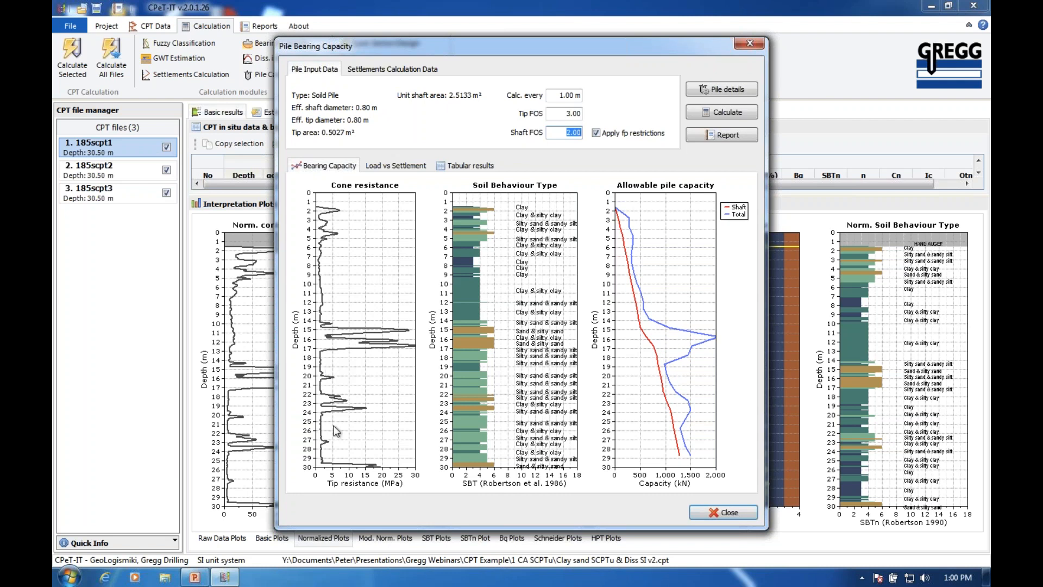
{"action": "left_click", "coordinate": [739, 510]}
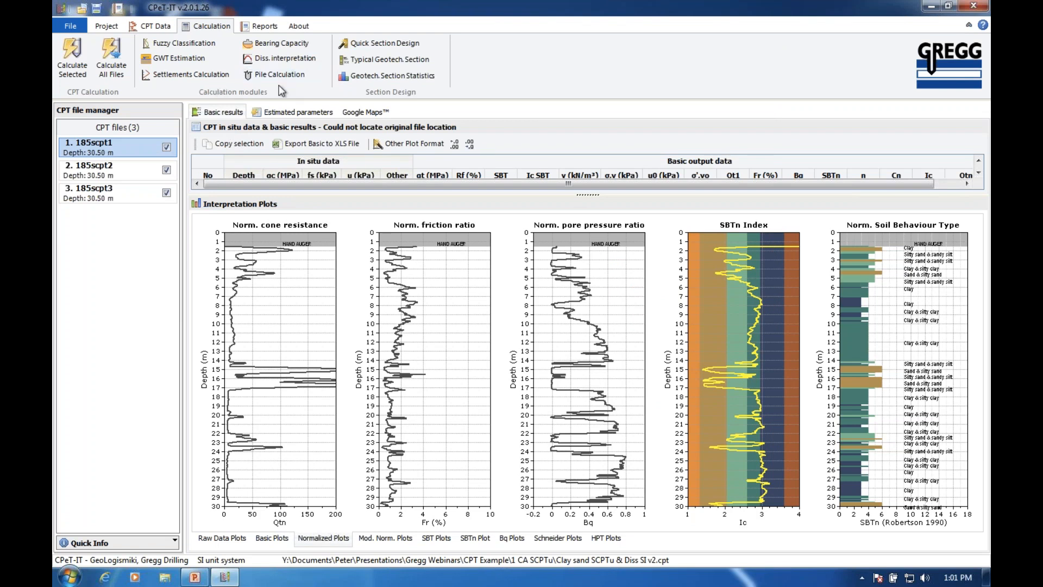
Start a typical geotechnical section for 185scpt1 and add a layer from 0 to 14 m with code 1, described as Upper Clay
{"action": "left_click", "coordinate": [360, 61]}
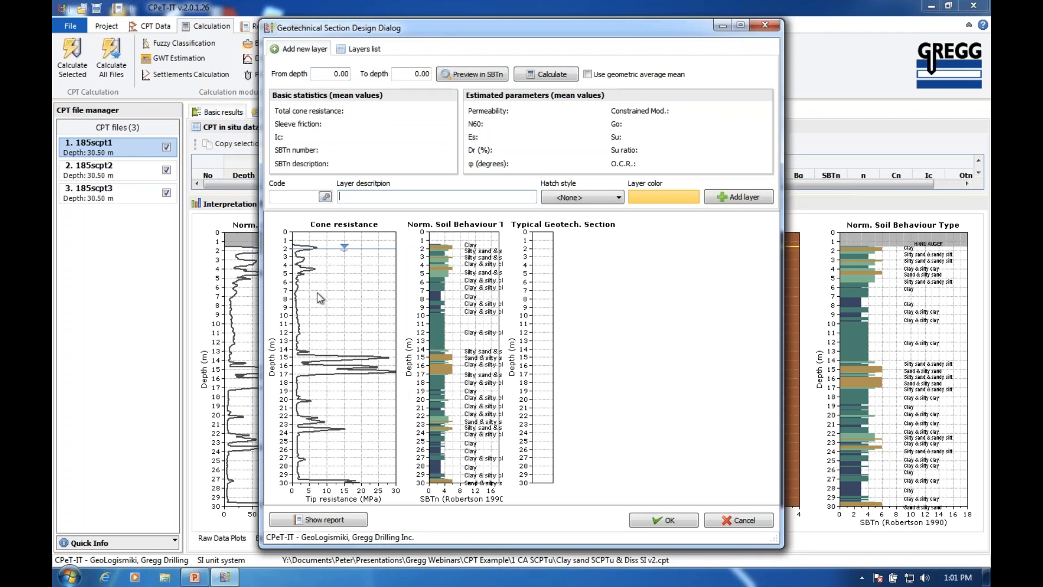
{"action": "left_click", "coordinate": [417, 79]}
{"action": "type", "text": "14"}
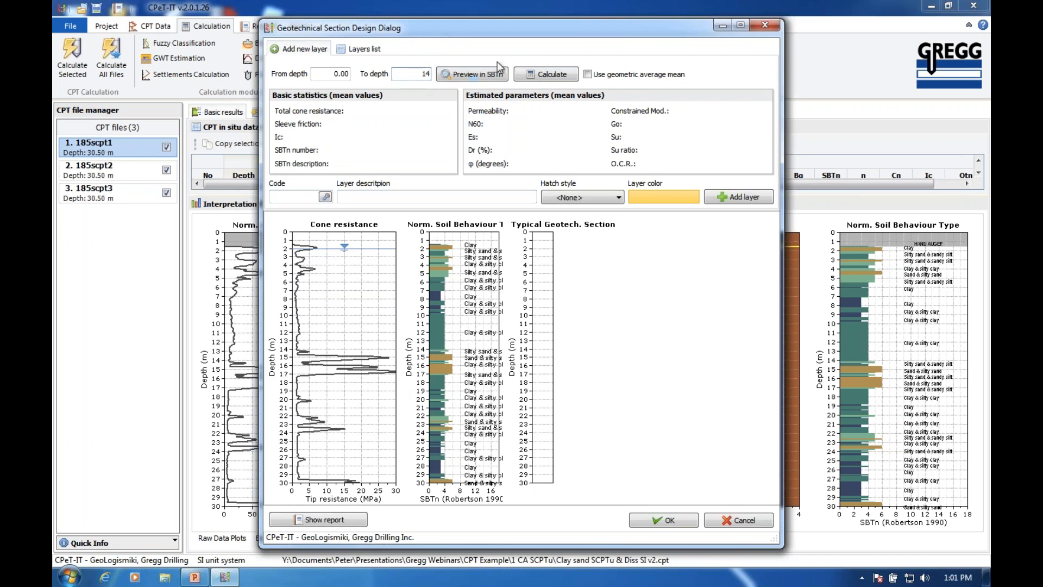
{"action": "left_click", "coordinate": [540, 72]}
{"action": "left_click", "coordinate": [301, 197]}
{"action": "type", "text": "1"}
{"action": "key", "text": "Tab"}
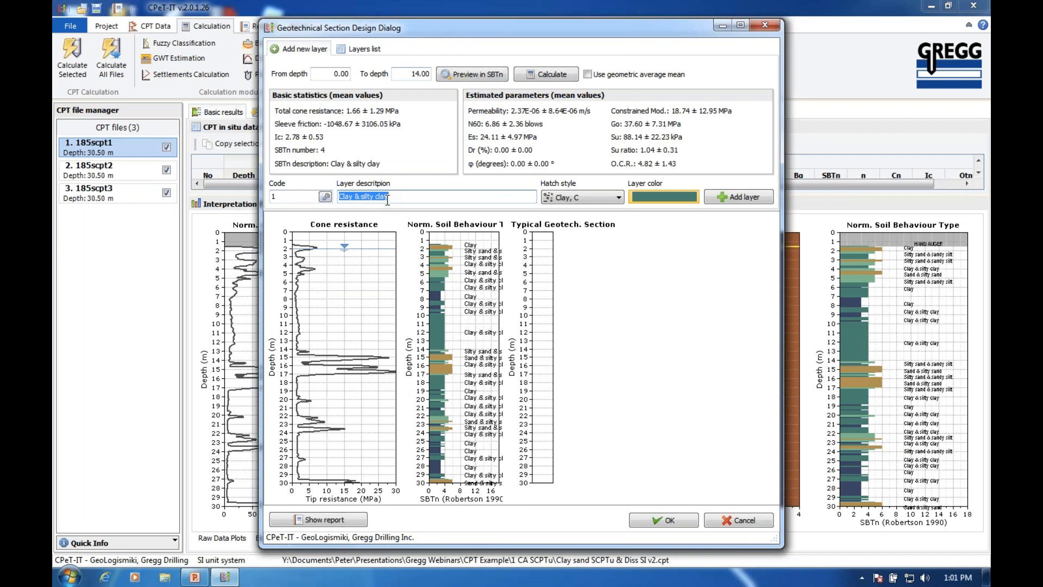
{"action": "type", "text": "Upper Clay"}
{"action": "left_click", "coordinate": [732, 197]}
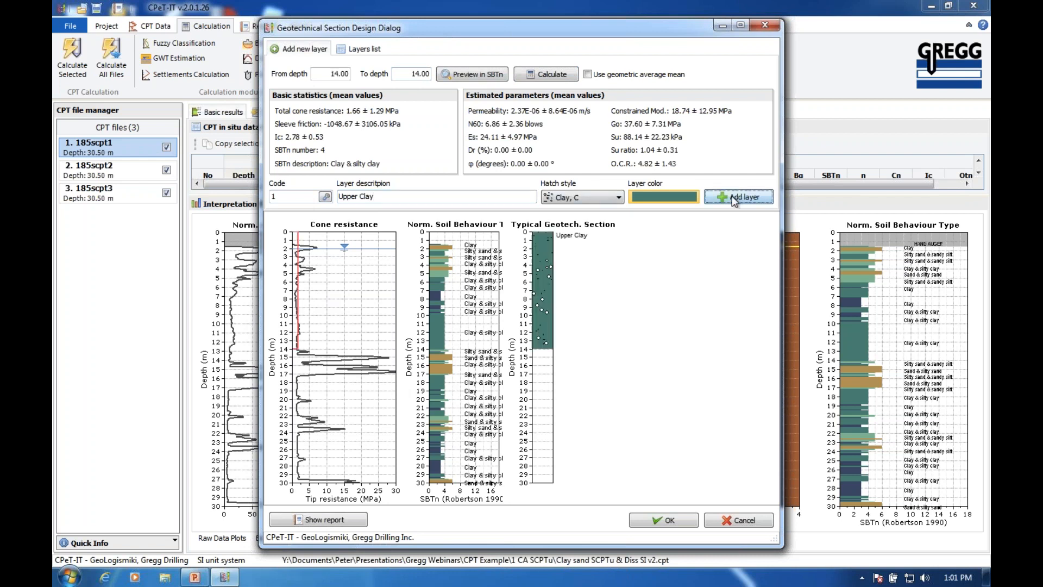
Calculate and add a sand & silty sand layer from 14 to 17 m with code 2 to the section
{"action": "left_click", "coordinate": [419, 75]}
{"action": "type", "text": "17"}
{"action": "left_click", "coordinate": [549, 74]}
{"action": "type", "text": "2"}
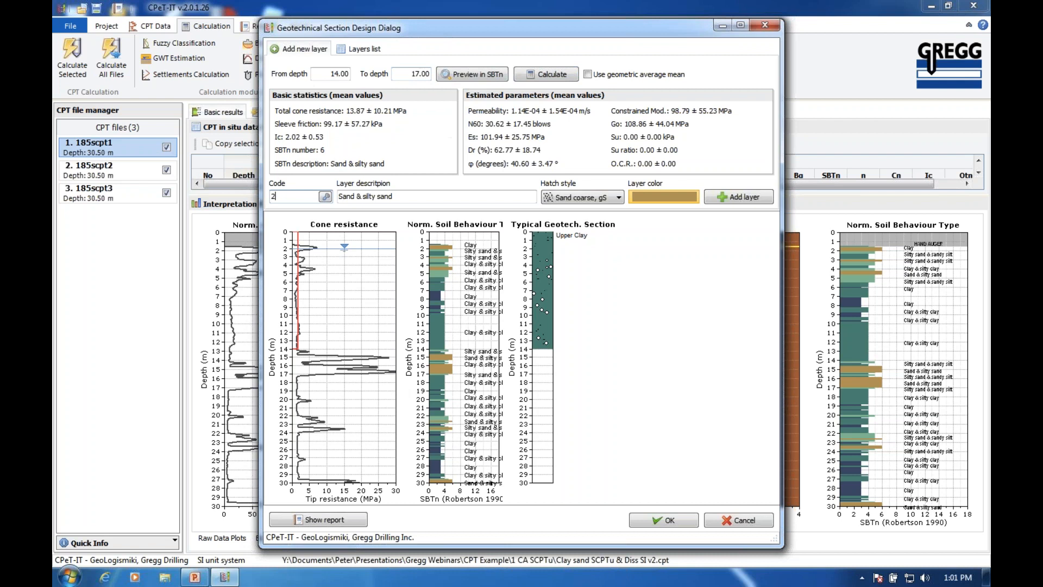
{"action": "left_click", "coordinate": [740, 198]}
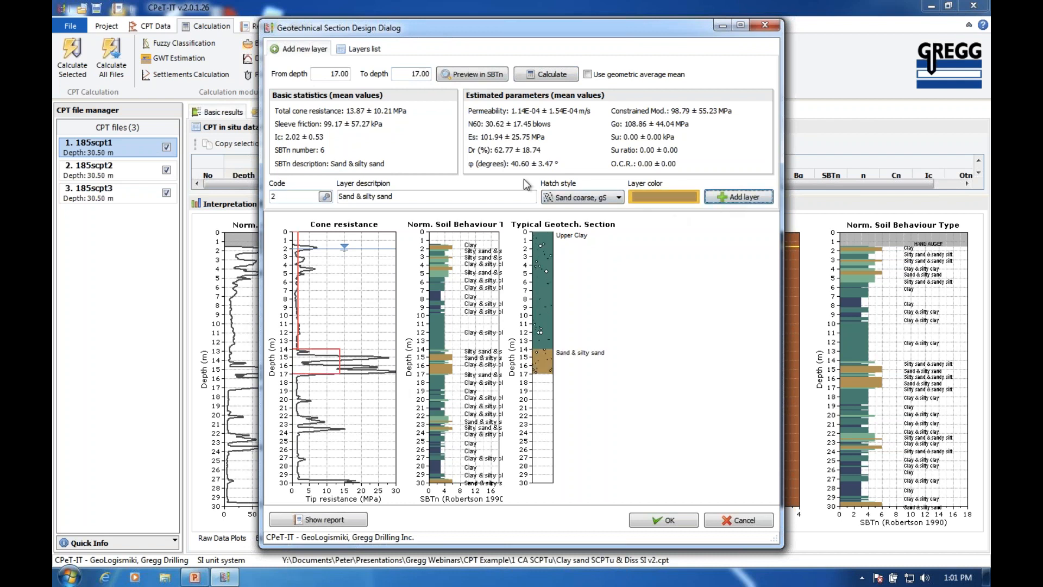
Calculate and add a clay & silty clay layer from 17 to 29.50 m with code 3 to the section
{"action": "double_click", "coordinate": [417, 75]}
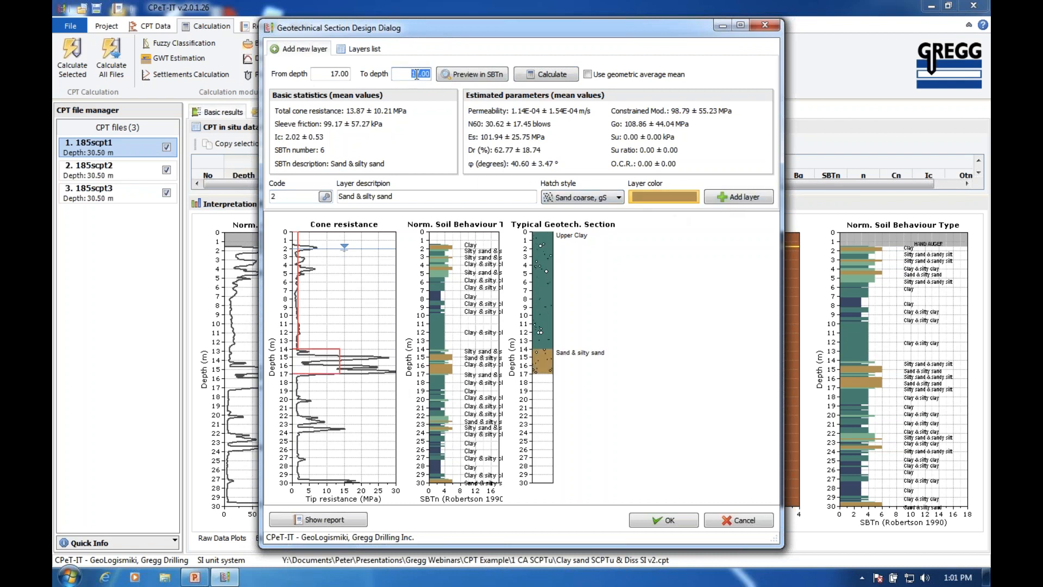
{"action": "type", "text": "29.50"}
{"action": "left_click", "coordinate": [532, 74]}
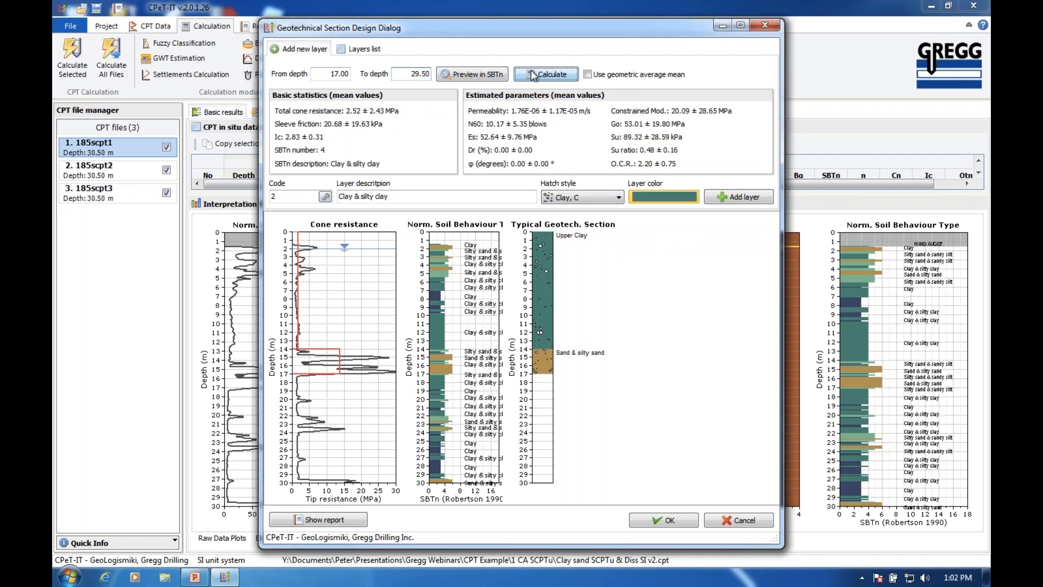
{"action": "double_click", "coordinate": [287, 197]}
{"action": "type", "text": "3"}
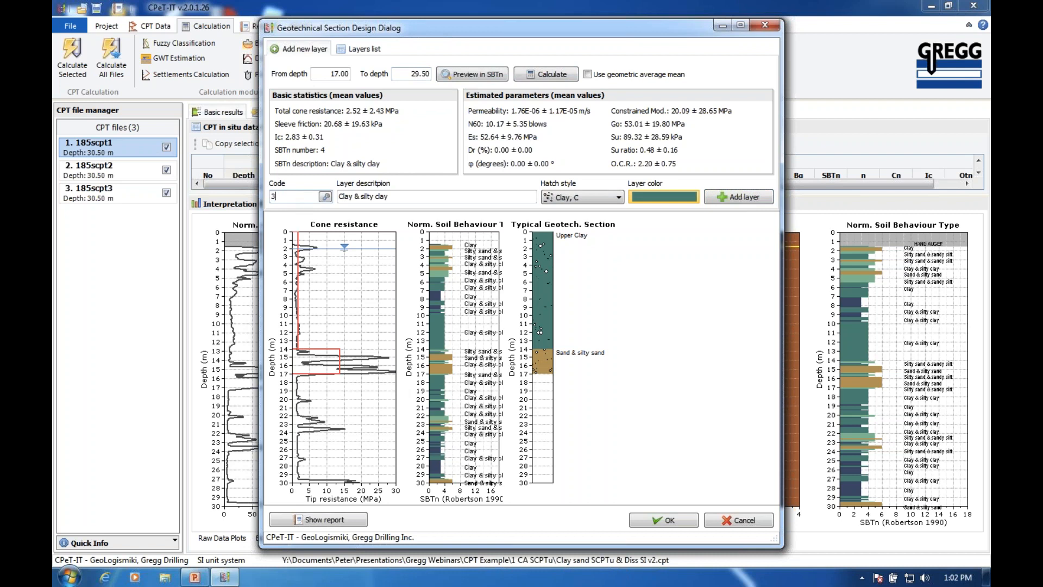
{"action": "left_click", "coordinate": [735, 197]}
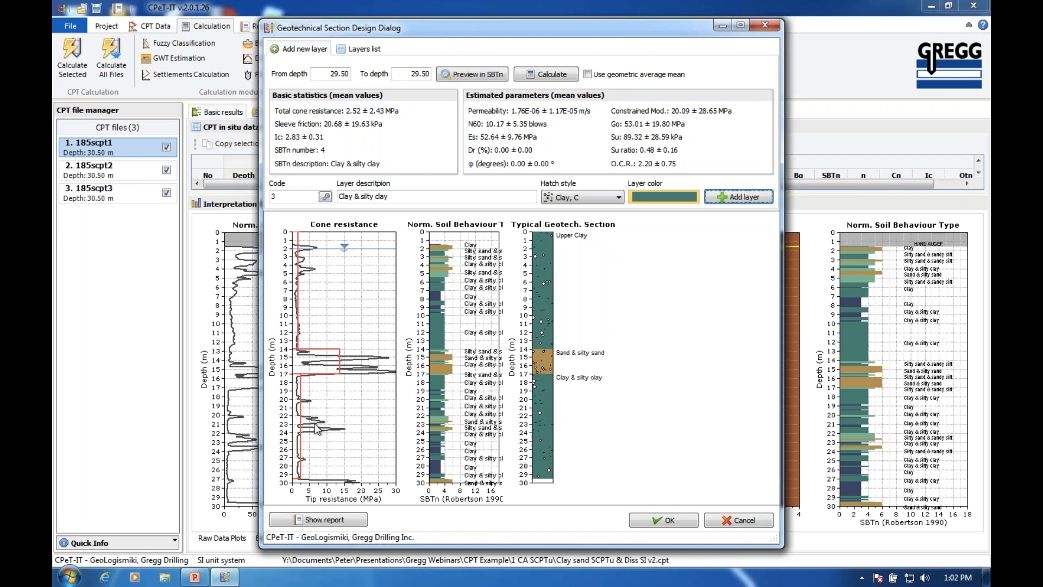
Preview the section report, check the list of defined layers and close the section design
{"action": "left_click", "coordinate": [314, 520]}
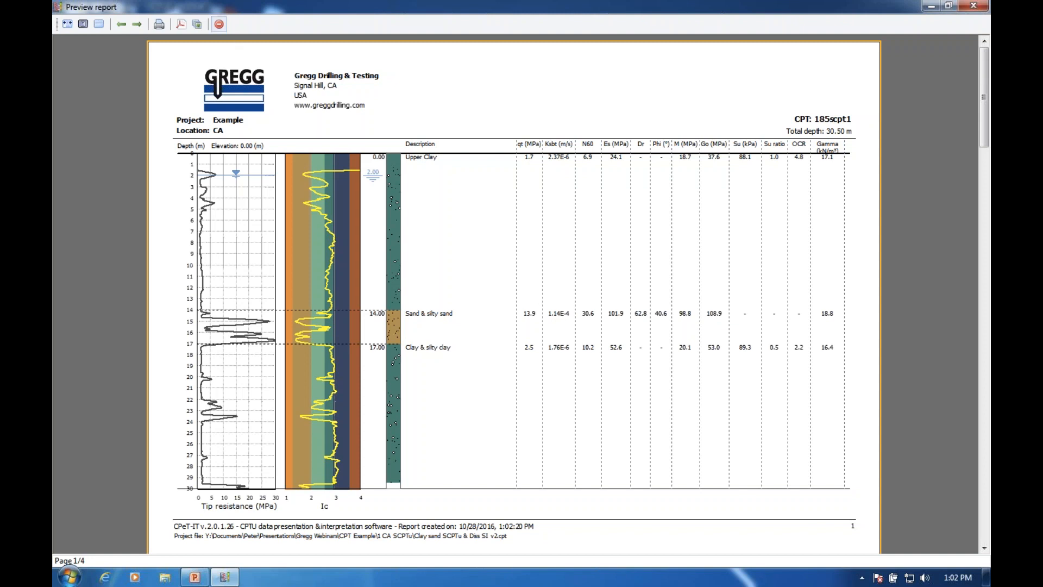
{"action": "left_click", "coordinate": [219, 24]}
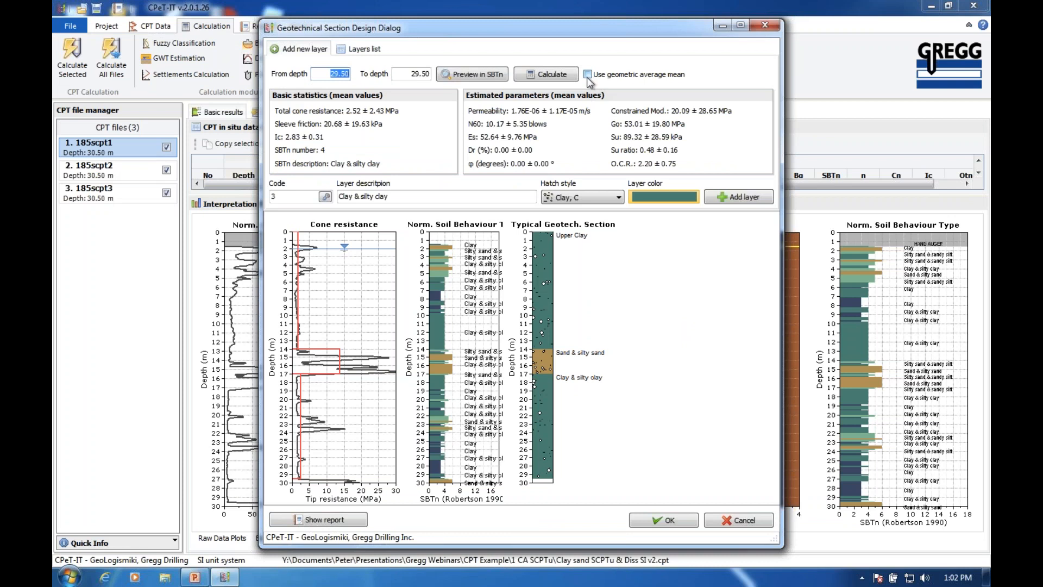
{"action": "key", "text": "Tab"}
{"action": "left_click", "coordinate": [367, 49]}
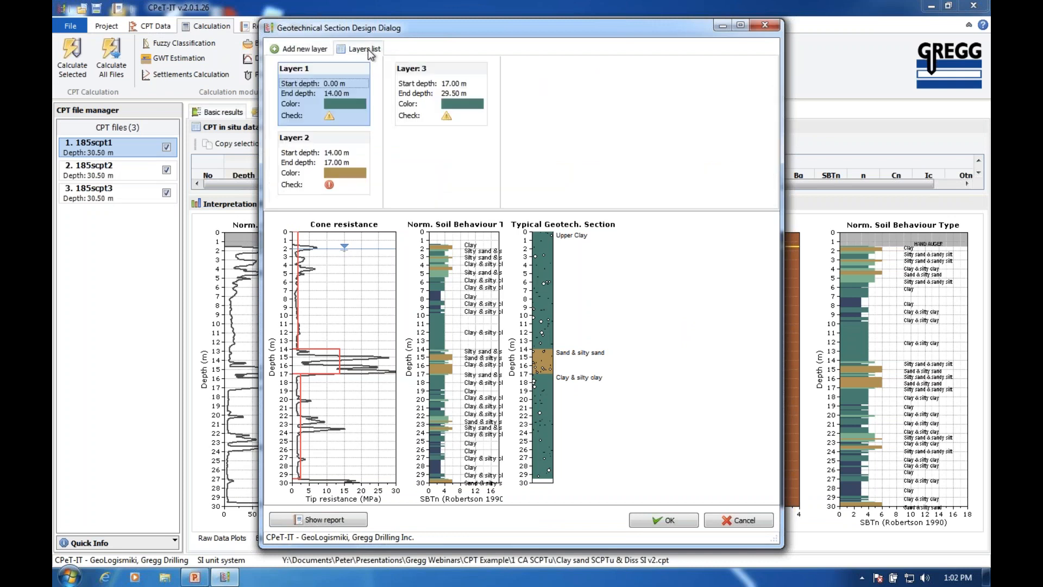
{"action": "left_click", "coordinate": [311, 48]}
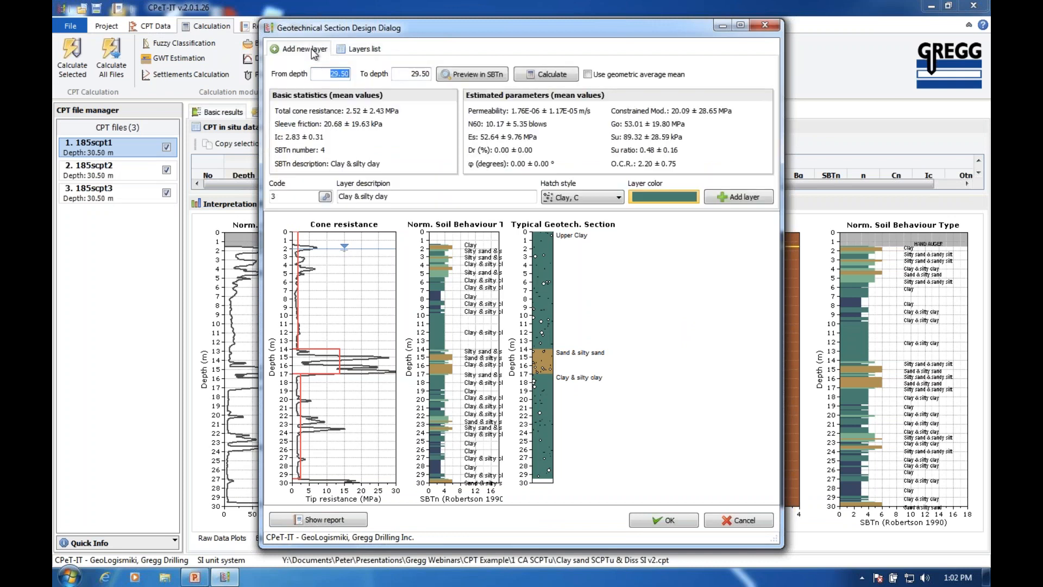
{"action": "left_click", "coordinate": [766, 26]}
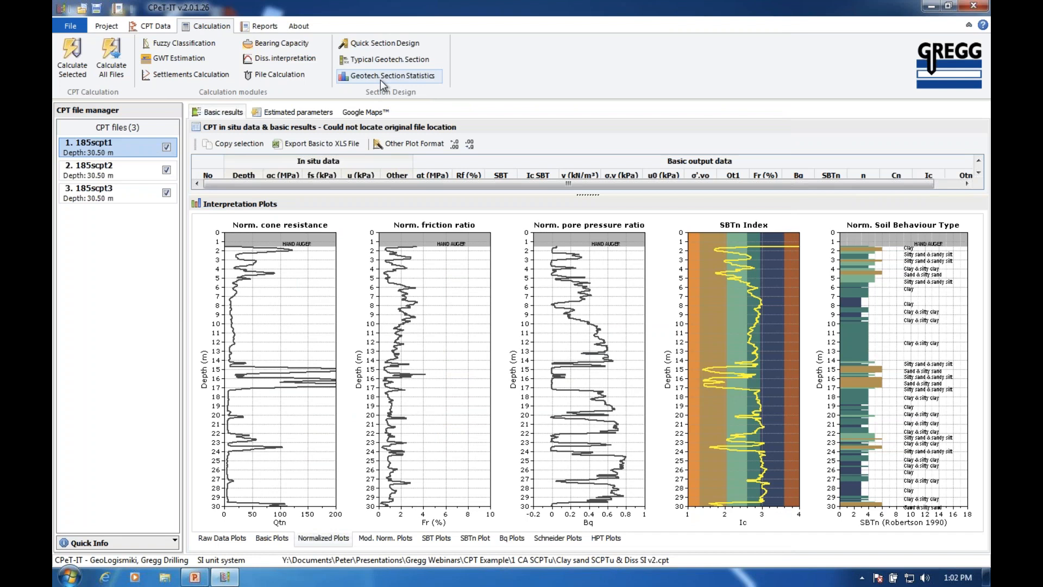
Show the geotechnical section statistics for layer 1 and examine its minimum characteristic values
{"action": "left_click", "coordinate": [381, 80]}
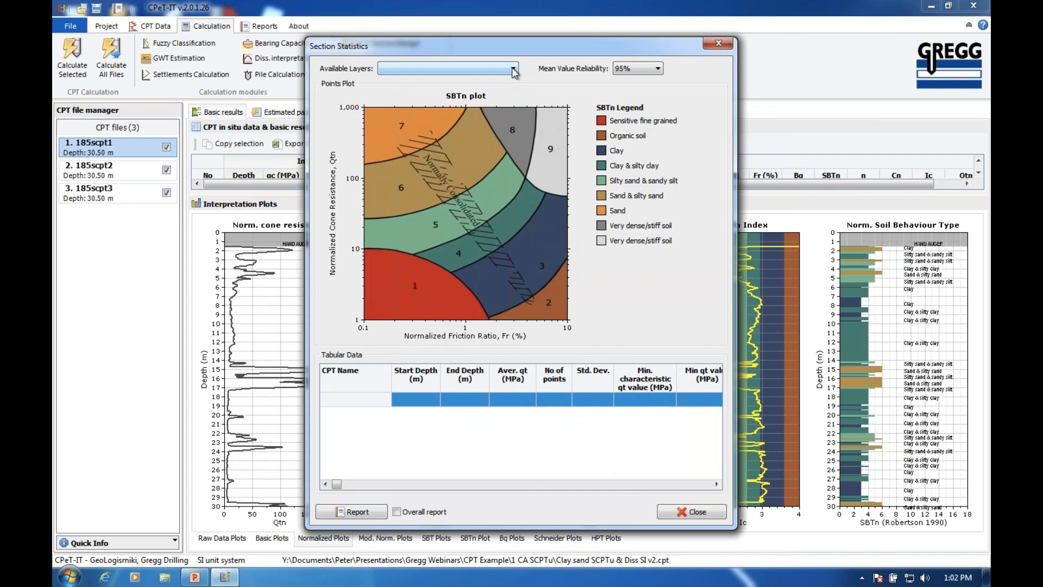
{"action": "left_click", "coordinate": [484, 71]}
{"action": "left_click", "coordinate": [484, 77]}
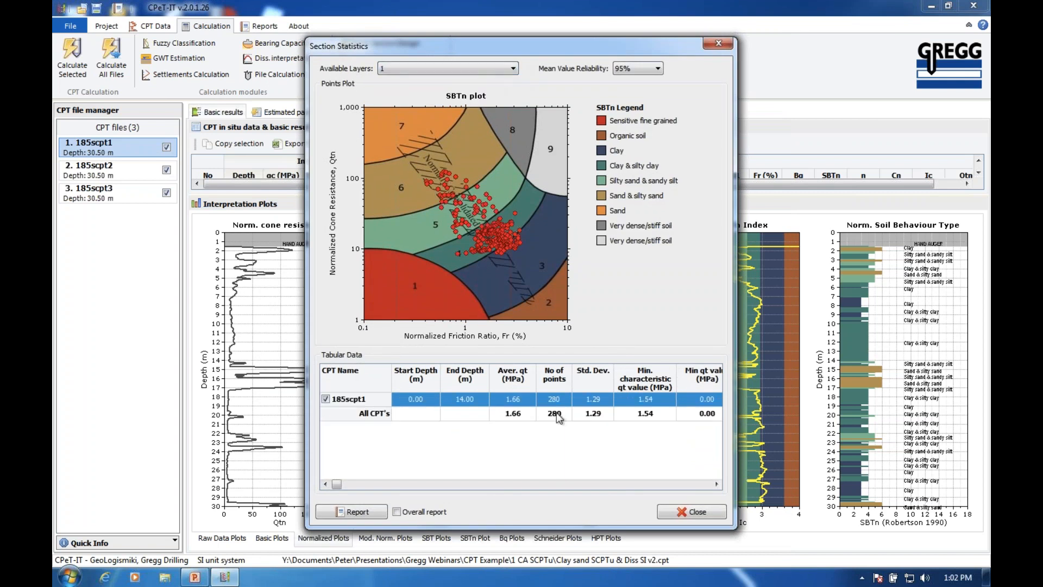
{"action": "left_click", "coordinate": [648, 484]}
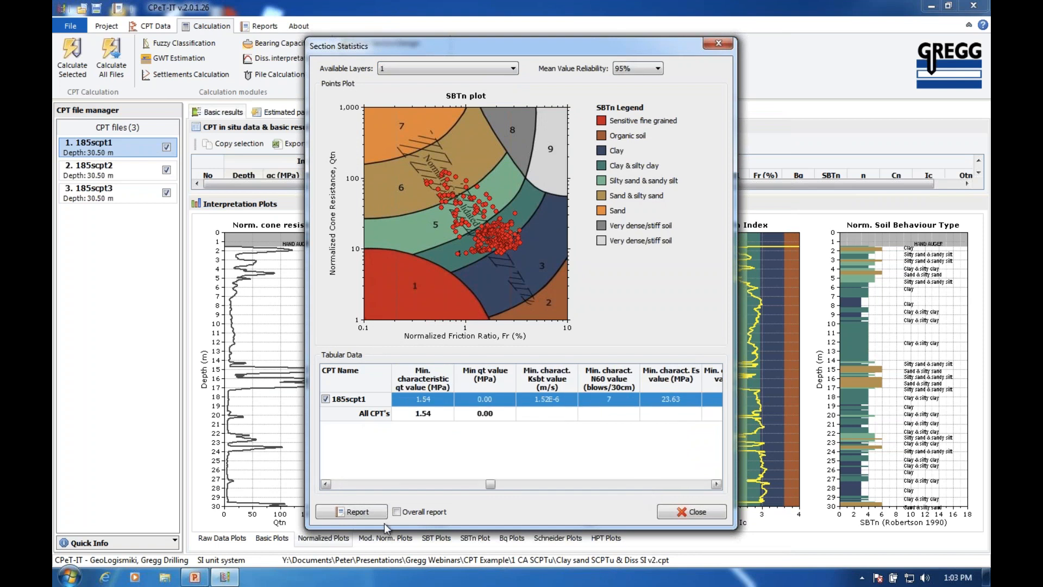
Review the statistical report for layer 1 and close the section statistics
{"action": "left_click", "coordinate": [363, 512]}
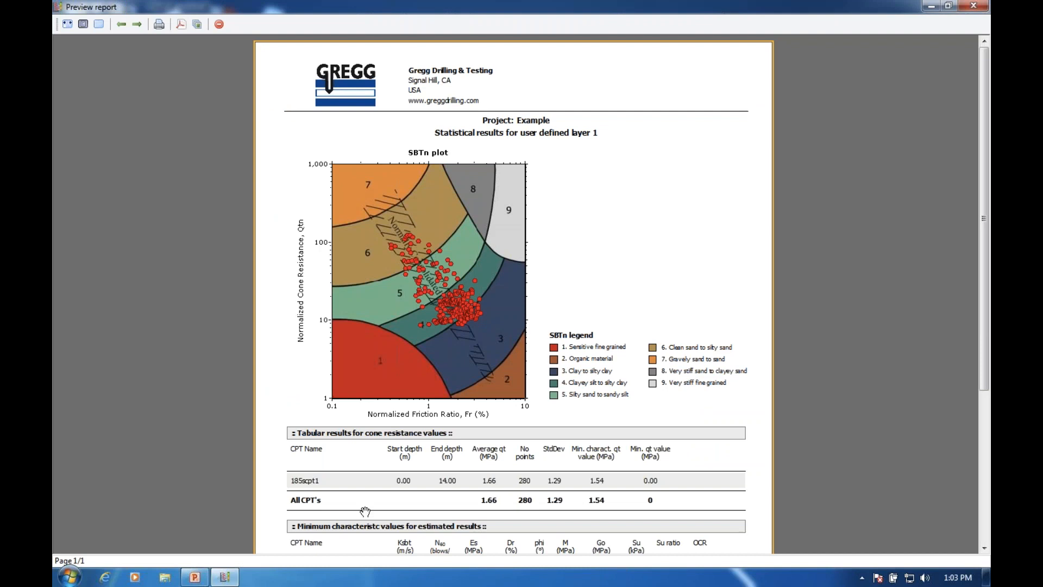
{"action": "scroll", "coordinate": [365, 511], "scroll_direction": "down", "scroll_amount": 5}
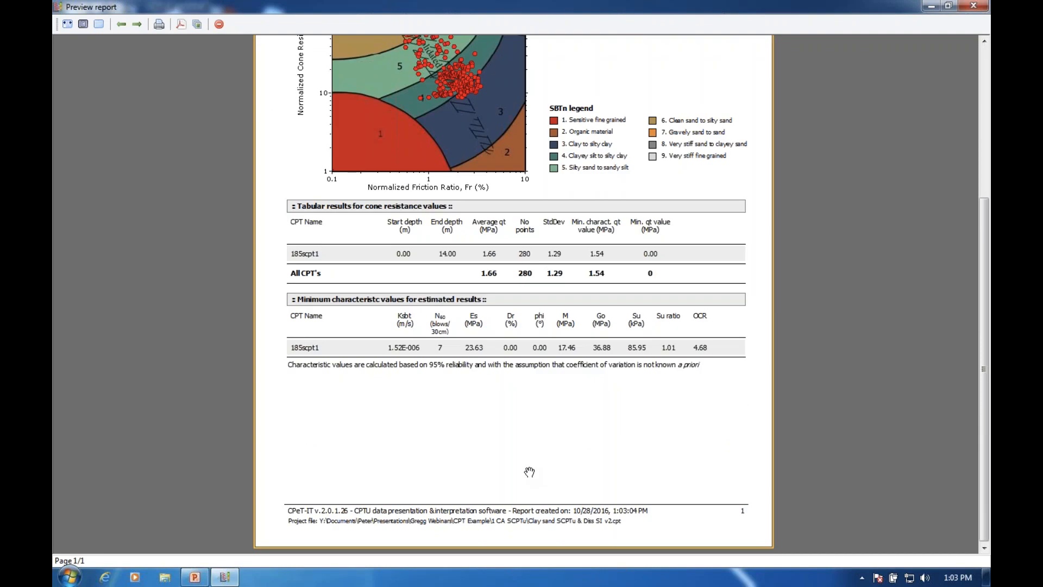
{"action": "scroll", "coordinate": [530, 472], "scroll_direction": "up", "scroll_amount": 5}
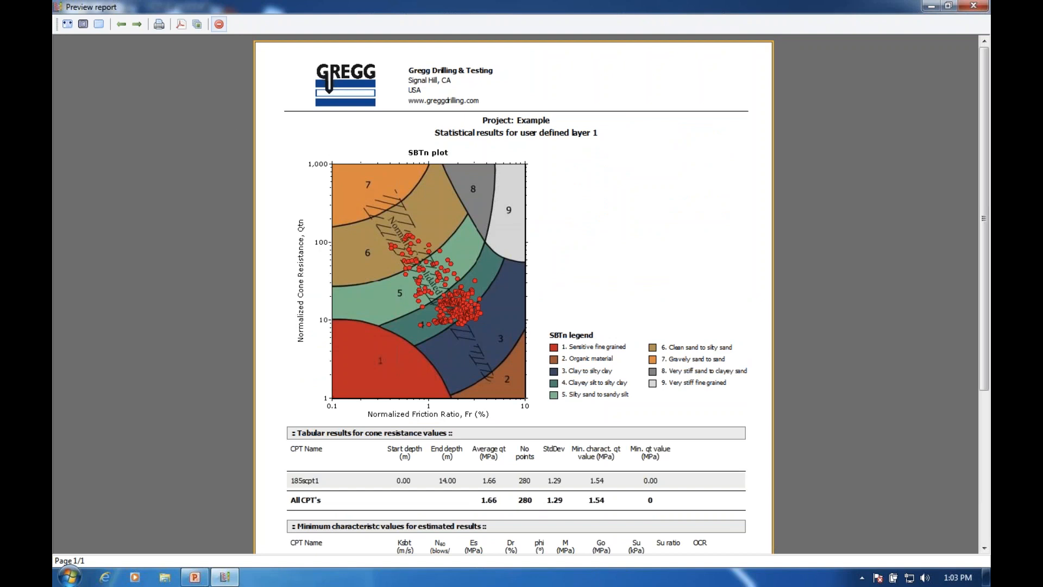
{"action": "left_click", "coordinate": [218, 27]}
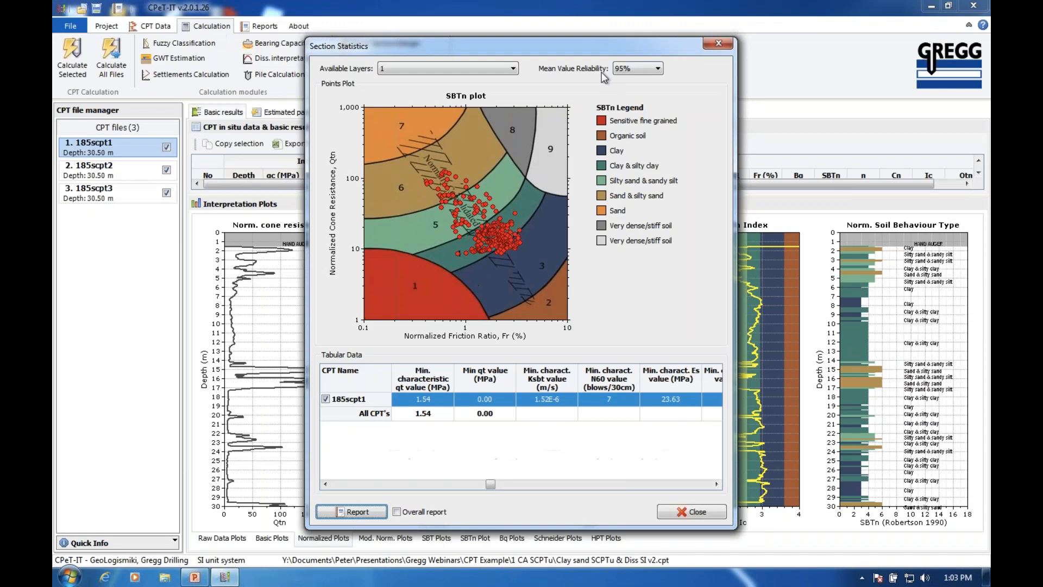
{"action": "left_click", "coordinate": [719, 45]}
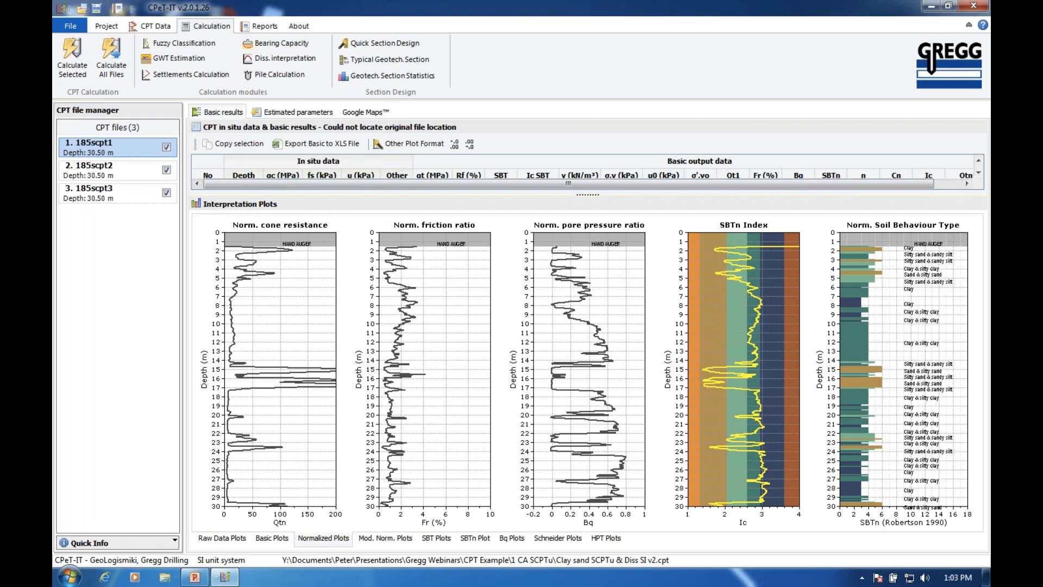
Start a quick section design with grouping below average qt 1.50, first and last points included automatically, and the geometric mean
{"action": "left_click", "coordinate": [378, 48]}
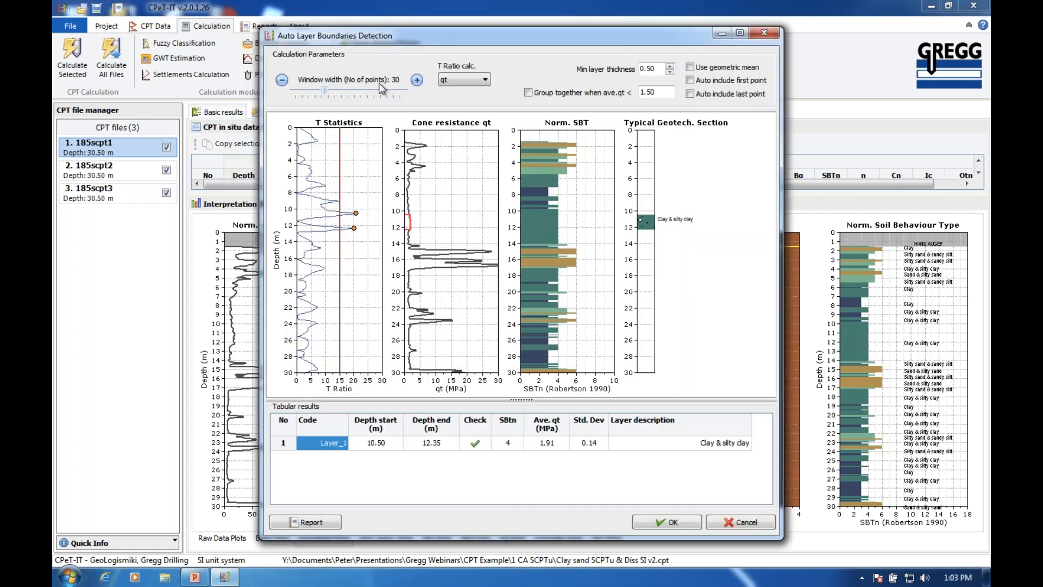
{"action": "left_click", "coordinate": [528, 92]}
{"action": "left_click", "coordinate": [690, 93]}
{"action": "left_click", "coordinate": [690, 81]}
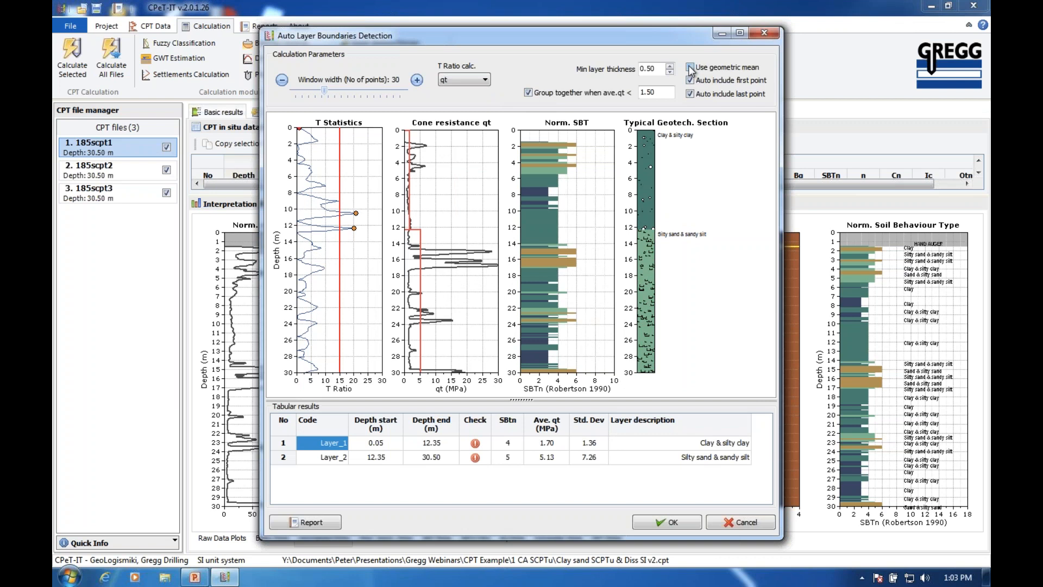
{"action": "left_click", "coordinate": [690, 67]}
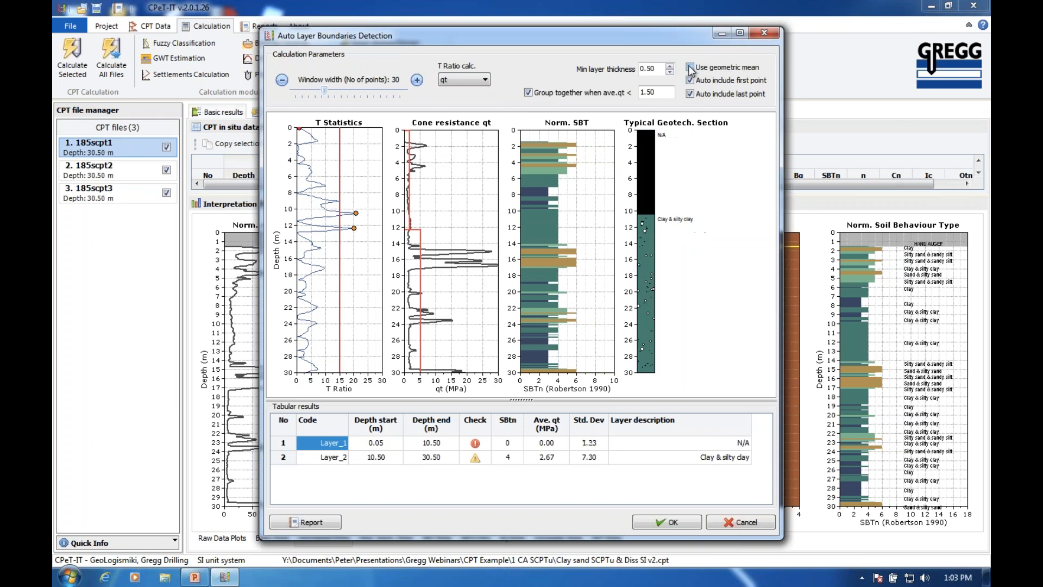
Increase the window width of the layer boundary detection to 39 points
{"action": "left_click", "coordinate": [415, 81]}
{"action": "left_click", "coordinate": [415, 81]}
{"action": "left_click", "coordinate": [416, 81]}
{"action": "left_click", "coordinate": [415, 81]}
{"action": "left_click", "coordinate": [415, 81]}
{"action": "left_click", "coordinate": [415, 81]}
{"action": "left_click", "coordinate": [415, 81]}
{"action": "left_click", "coordinate": [415, 81]}
{"action": "left_click", "coordinate": [415, 81]}
Base the T ratio calculation on Ic with a window width of 48 points, and cancel the layer boundary detection
{"action": "left_click", "coordinate": [484, 81]}
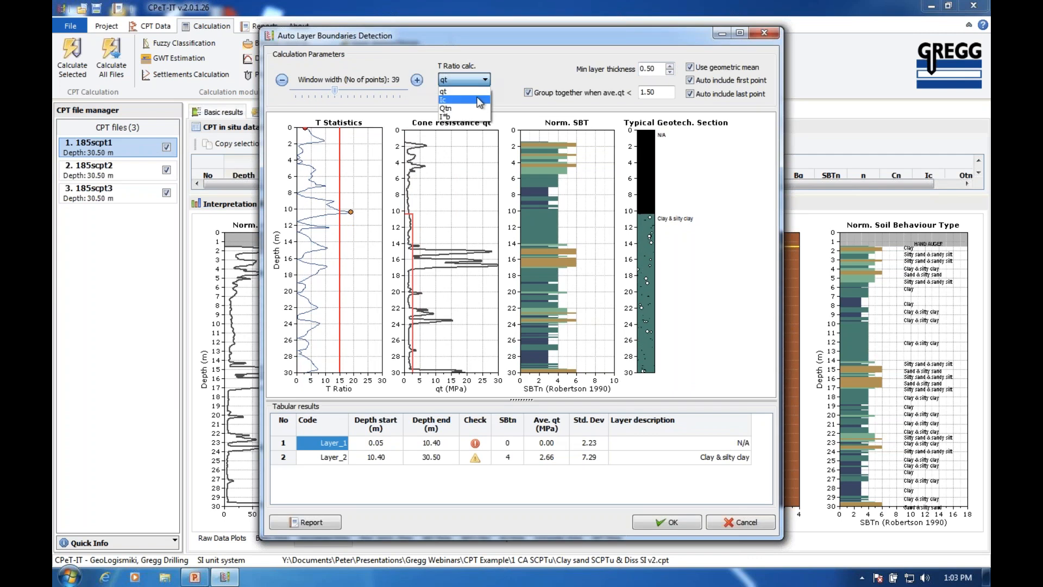
{"action": "left_click", "coordinate": [456, 100]}
{"action": "left_click", "coordinate": [417, 81]}
{"action": "left_click", "coordinate": [416, 81]}
{"action": "left_click", "coordinate": [416, 81]}
{"action": "left_click", "coordinate": [416, 81]}
{"action": "left_click", "coordinate": [417, 81]}
{"action": "left_click", "coordinate": [416, 81]}
{"action": "left_click", "coordinate": [417, 80]}
{"action": "left_click", "coordinate": [416, 81]}
{"action": "left_click", "coordinate": [416, 81]}
{"action": "left_click", "coordinate": [416, 81]}
{"action": "left_click", "coordinate": [416, 81]}
{"action": "left_click", "coordinate": [416, 81]}
{"action": "left_click", "coordinate": [416, 81]}
{"action": "left_click", "coordinate": [282, 81]}
{"action": "left_click", "coordinate": [282, 81]}
{"action": "left_click", "coordinate": [282, 81]}
{"action": "left_click", "coordinate": [282, 81]}
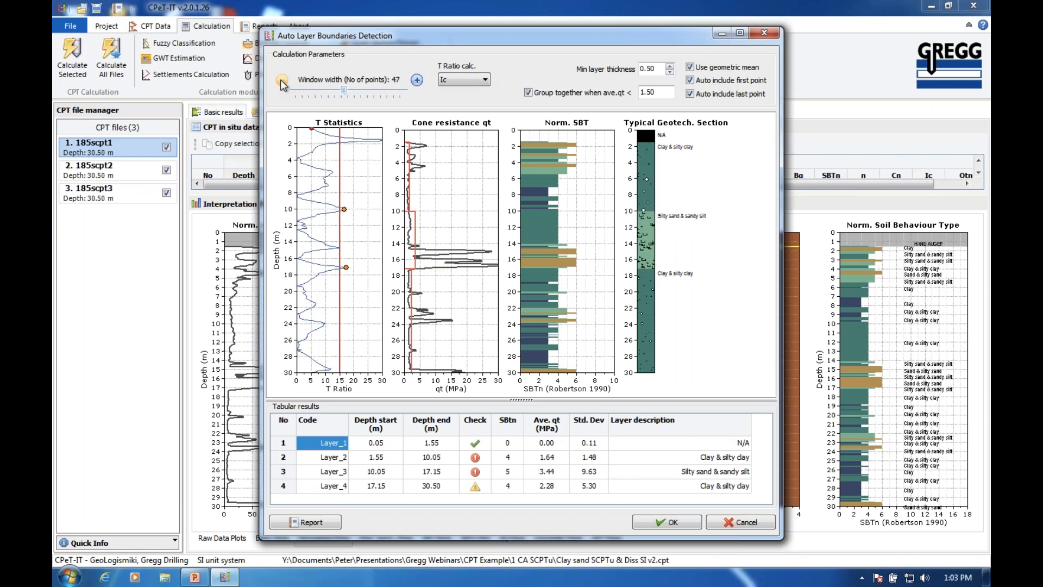
{"action": "left_click", "coordinate": [417, 81]}
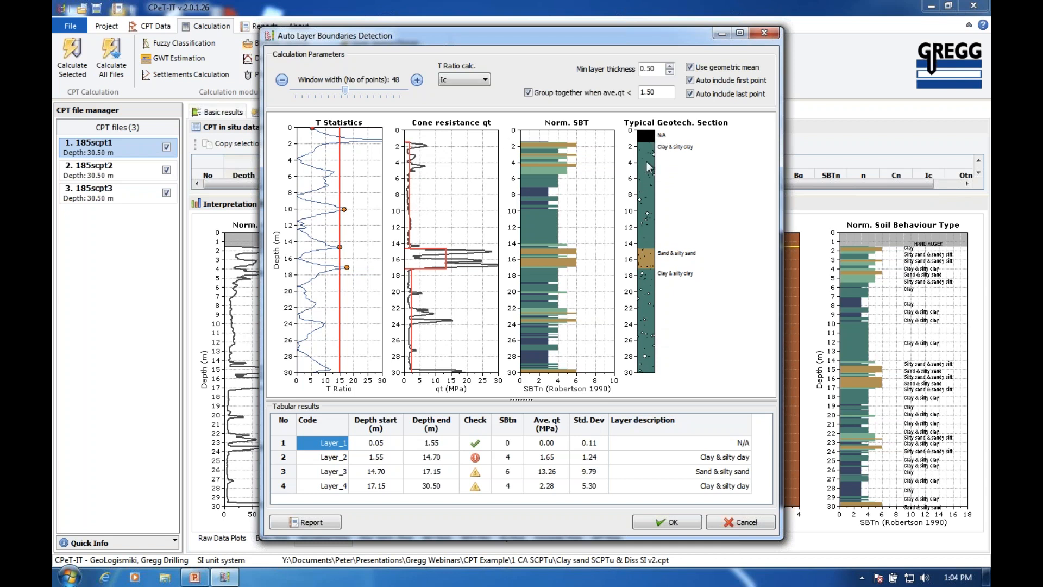
{"action": "left_click", "coordinate": [746, 523]}
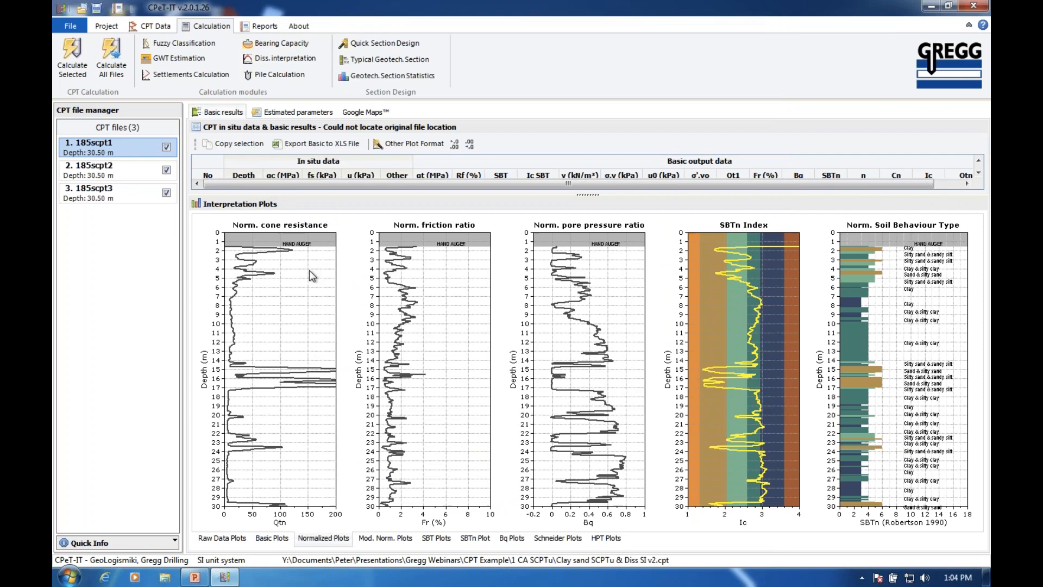
Examine the data points of 185scpt1 on the SBT plots and return to the normalized plots
{"action": "left_click", "coordinate": [438, 539]}
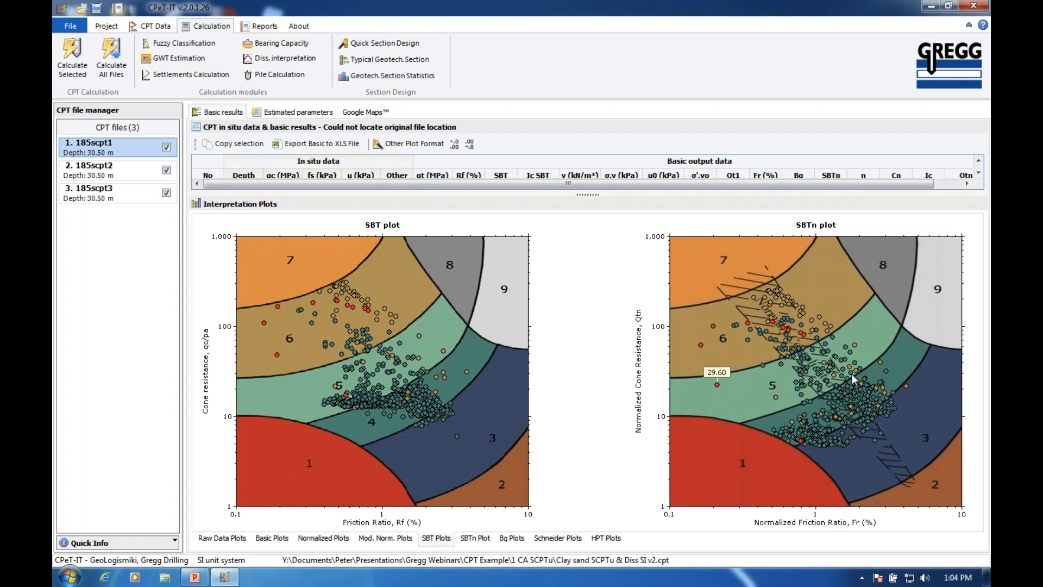
{"action": "left_click", "coordinate": [336, 539]}
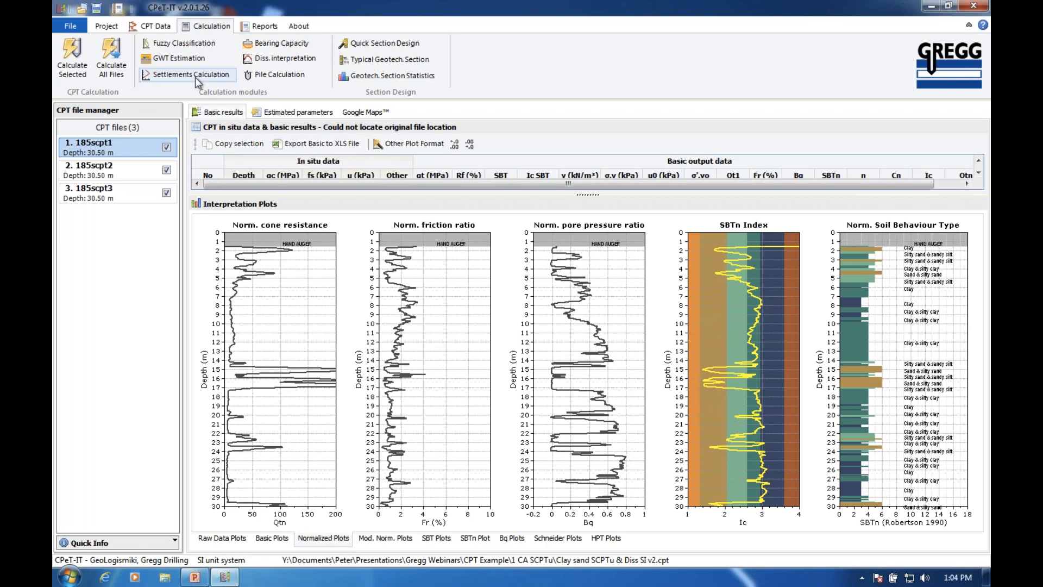
Open an overlay report of the three CPT files and preview it with all sections
{"action": "left_click", "coordinate": [263, 28]}
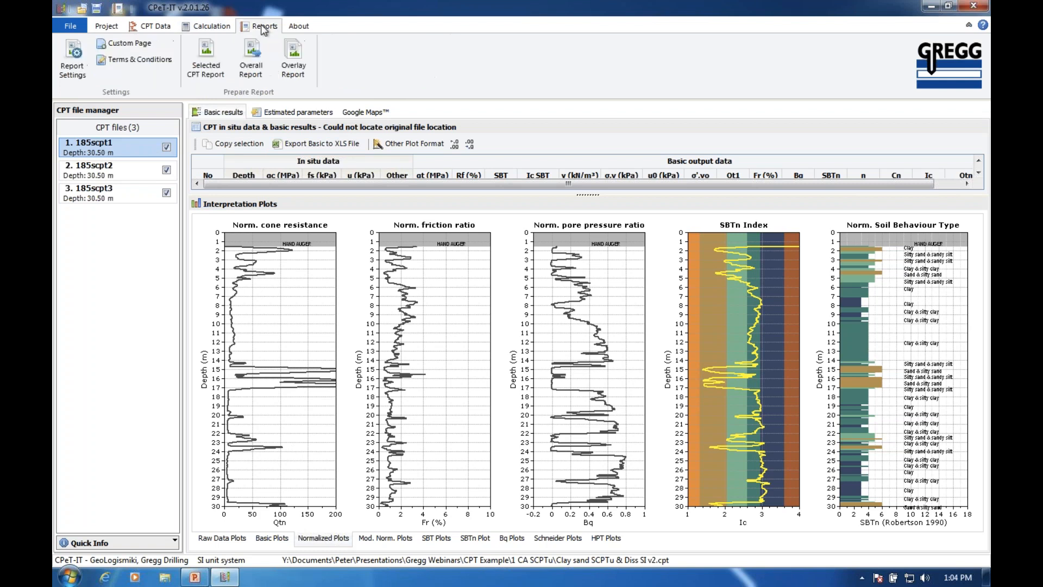
{"action": "left_click", "coordinate": [292, 61]}
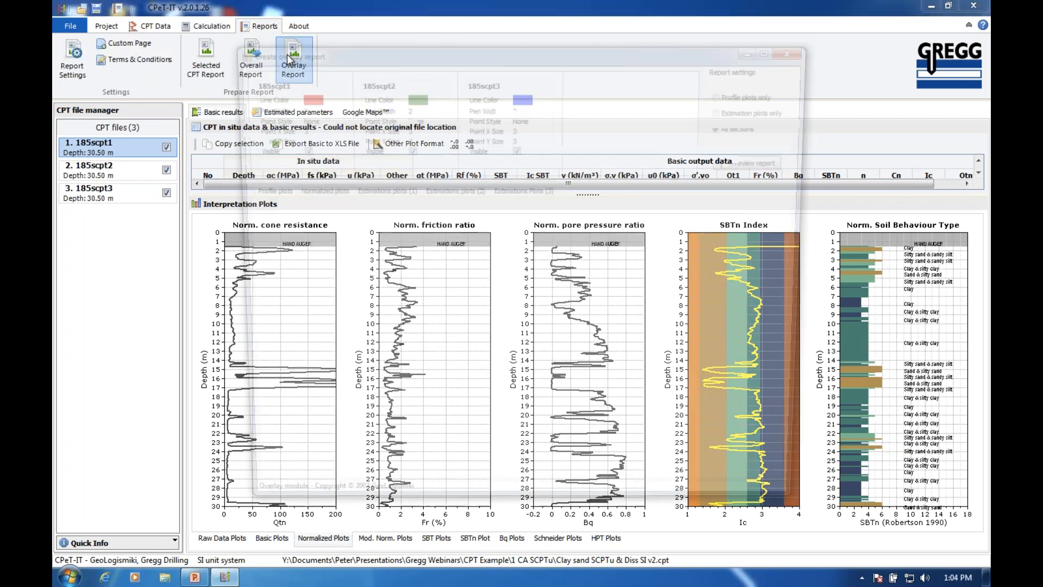
{"action": "left_click", "coordinate": [765, 163]}
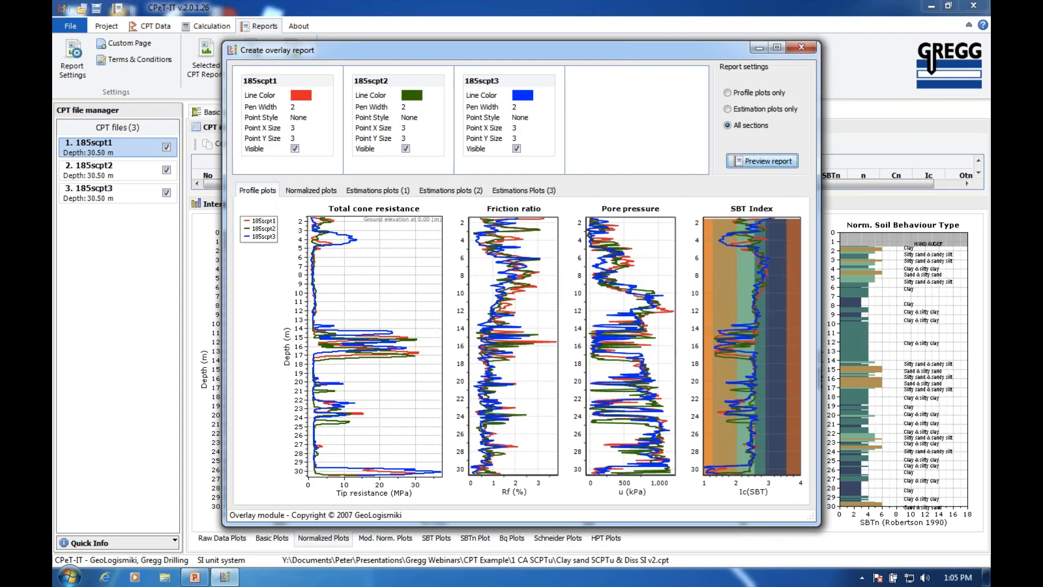
Look through the previewed overlay report of the three CPT files and close the overlay report
{"action": "scroll", "coordinate": [645, 224], "scroll_direction": "down", "scroll_amount": 5}
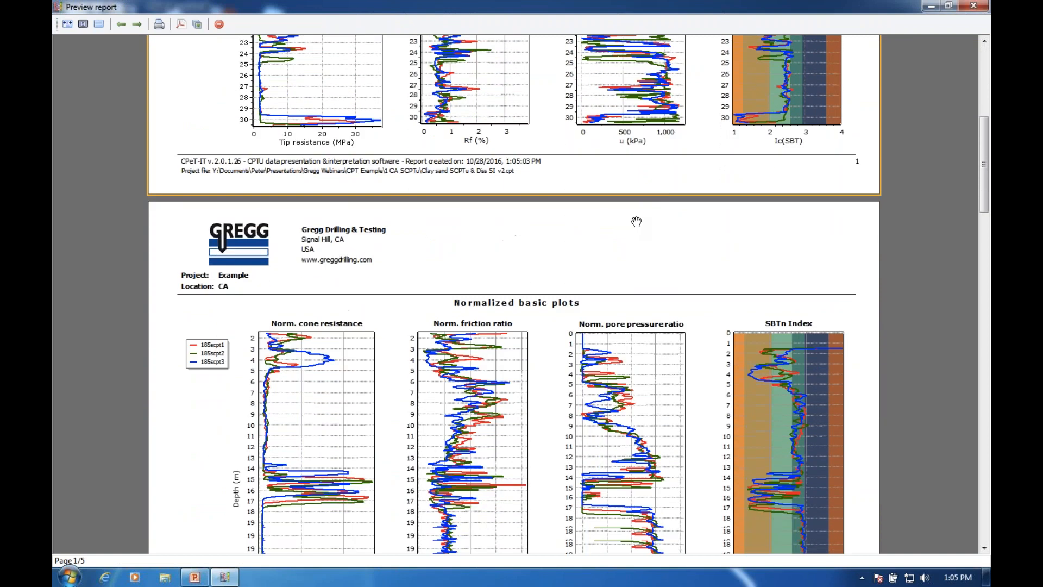
{"action": "left_click", "coordinate": [219, 25]}
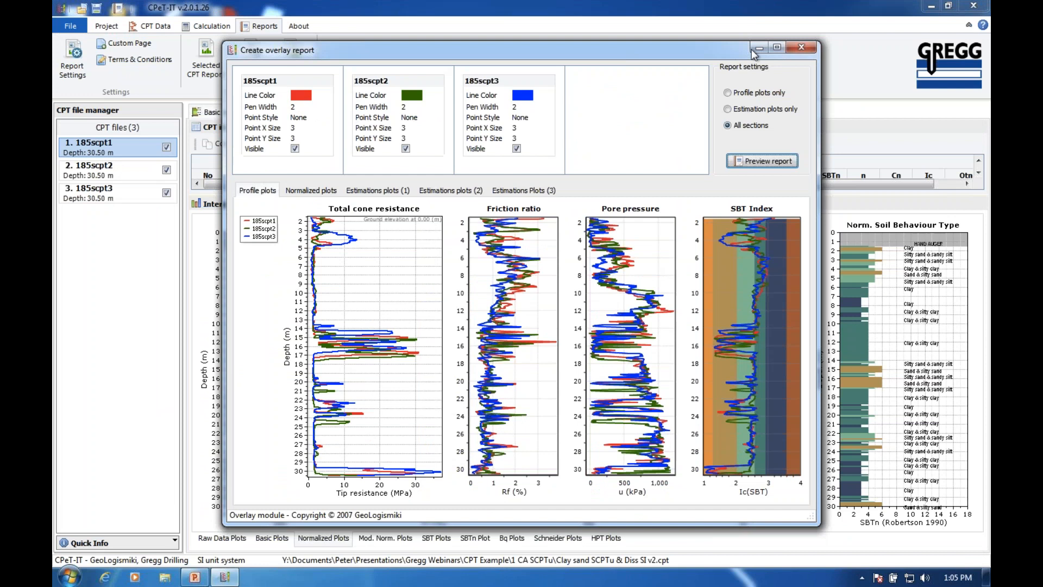
{"action": "left_click", "coordinate": [800, 48]}
Limit the report's available pages to Basic Interpretation Plots and Basic Interpretation Plots (Normalized)
{"action": "left_click", "coordinate": [72, 68]}
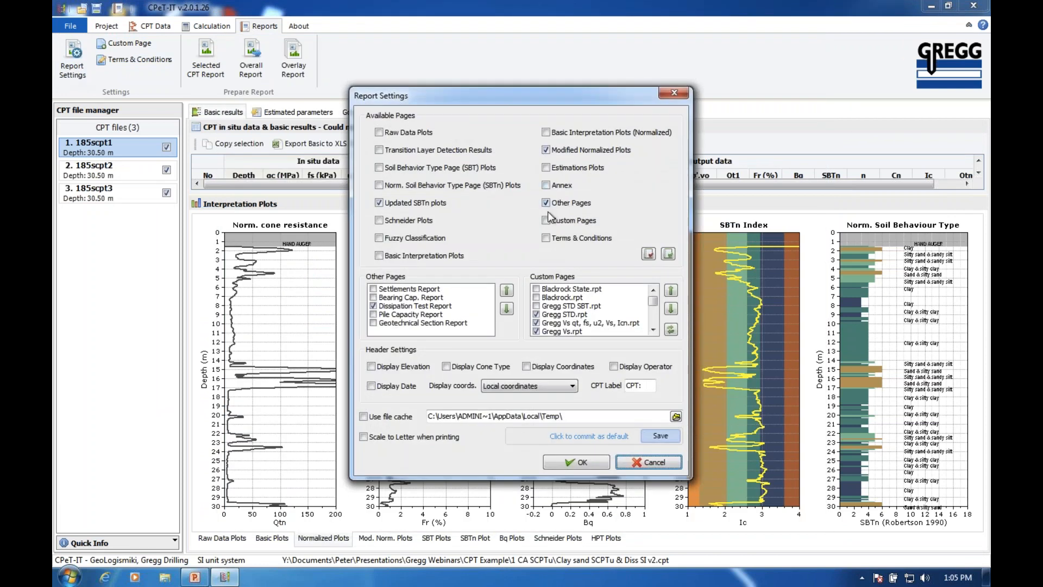
{"action": "left_click", "coordinate": [379, 203]}
{"action": "left_click", "coordinate": [379, 256]}
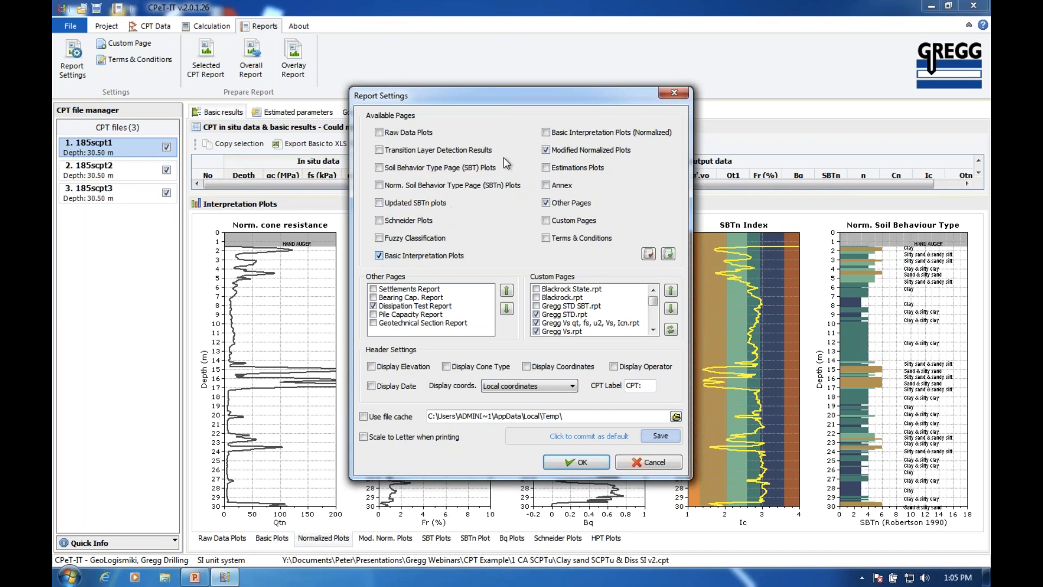
{"action": "left_click", "coordinate": [547, 134]}
{"action": "left_click", "coordinate": [579, 463]}
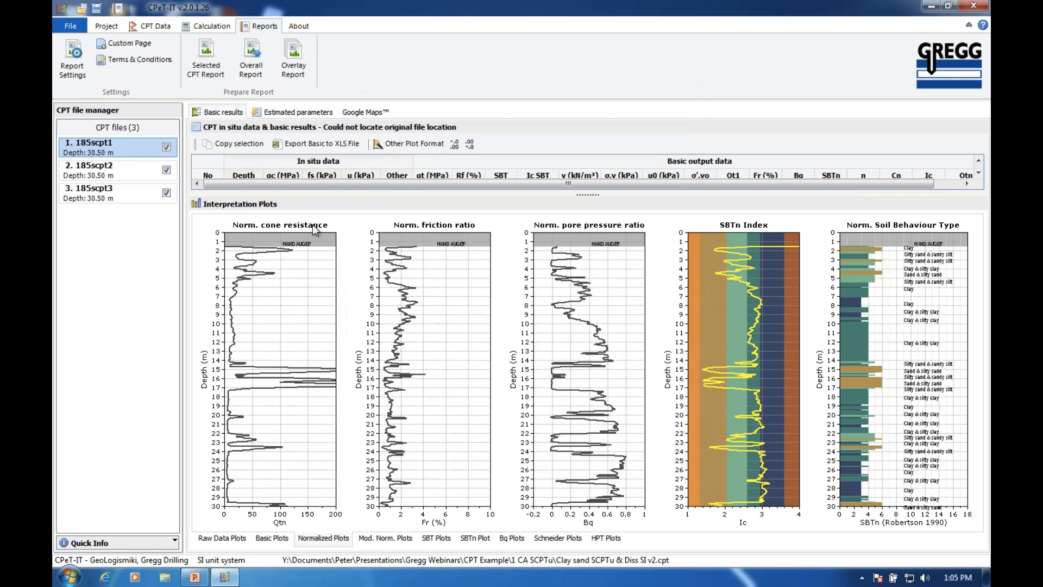
Preview the selected CPT report for 185scpt1, look through its pages and close the preview
{"action": "left_click", "coordinate": [208, 71]}
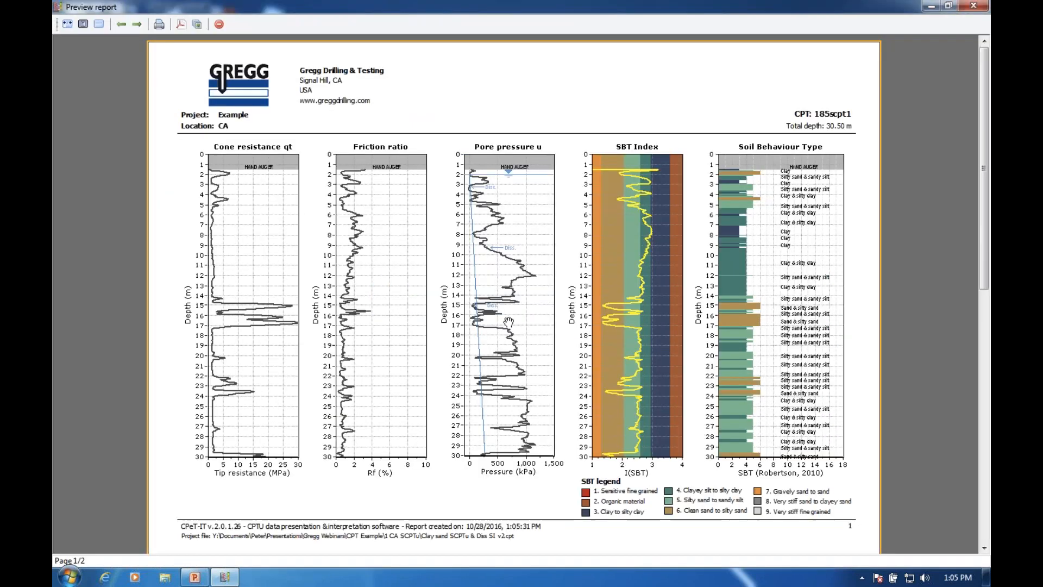
{"action": "scroll", "coordinate": [510, 325], "scroll_direction": "down", "scroll_amount": 5}
{"action": "scroll", "coordinate": [510, 325], "scroll_direction": "down", "scroll_amount": 5}
{"action": "scroll", "coordinate": [509, 325], "scroll_direction": "up", "scroll_amount": 10}
{"action": "left_click", "coordinate": [219, 24]}
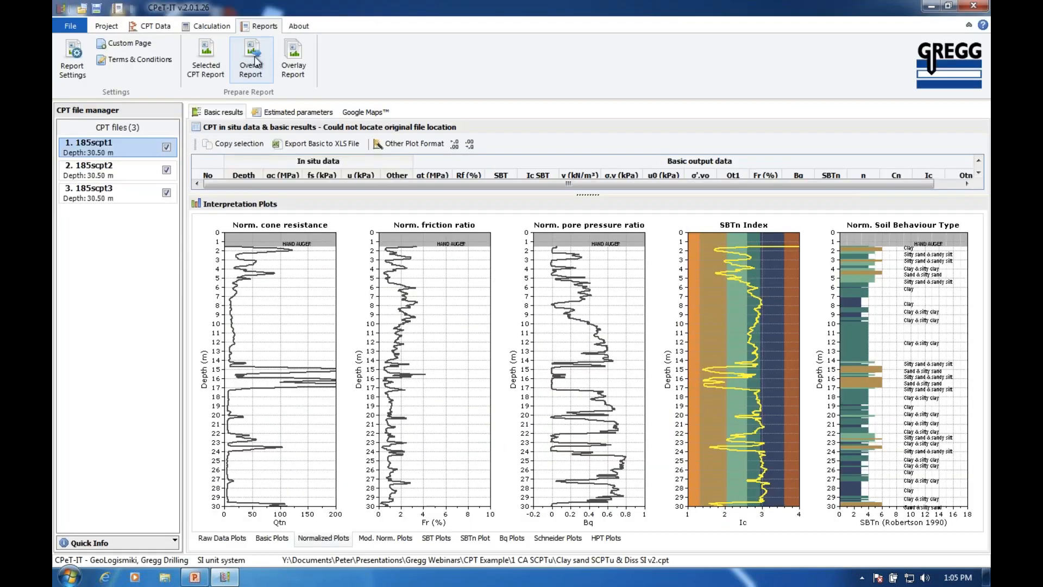
Preview the overall report for all selected CPT files, look through its pages and close it
{"action": "left_click", "coordinate": [255, 61]}
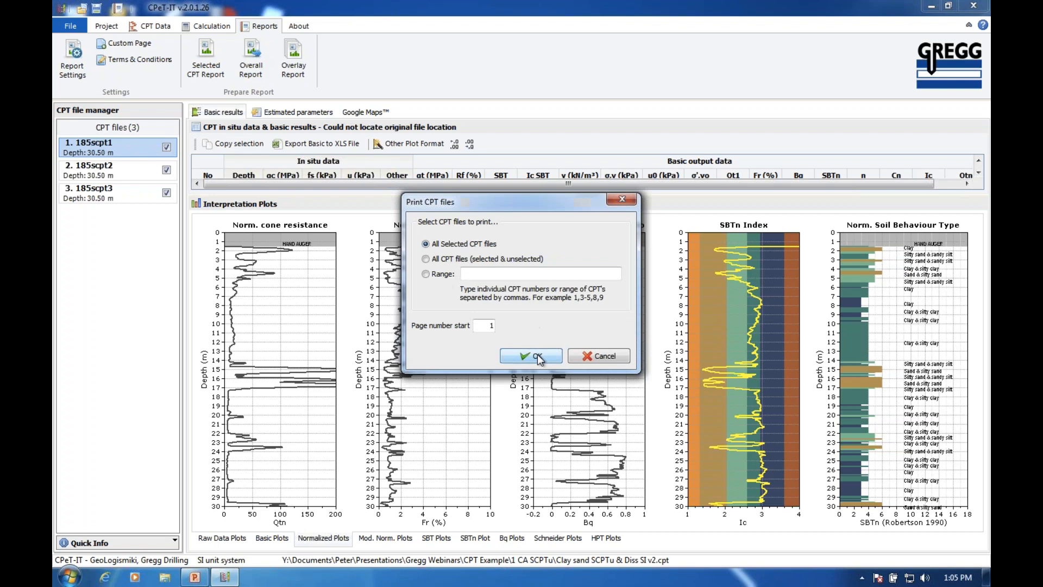
{"action": "left_click", "coordinate": [537, 356]}
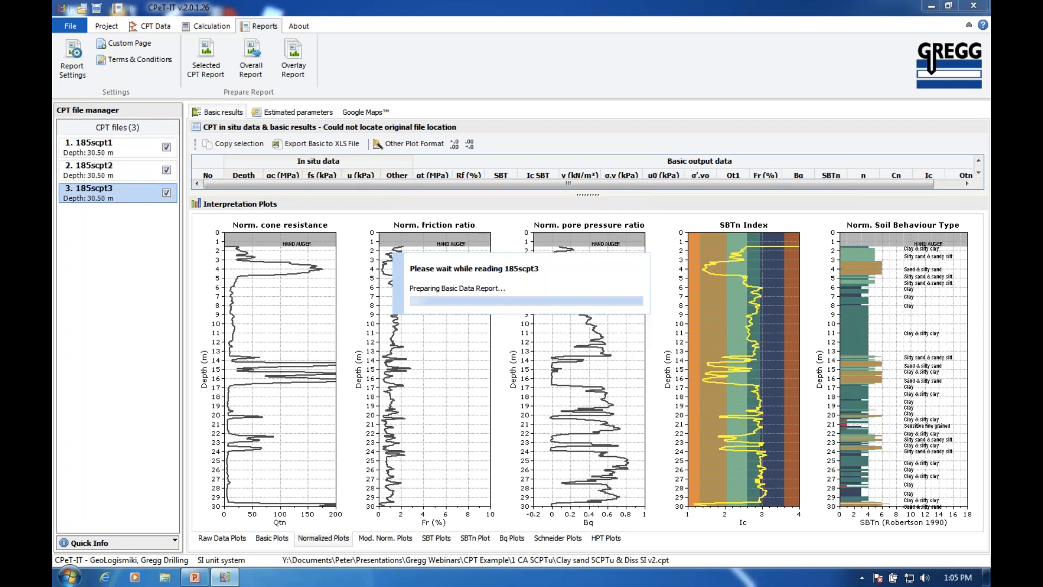
{"action": "scroll", "coordinate": [542, 360], "scroll_direction": "down", "scroll_amount": 15}
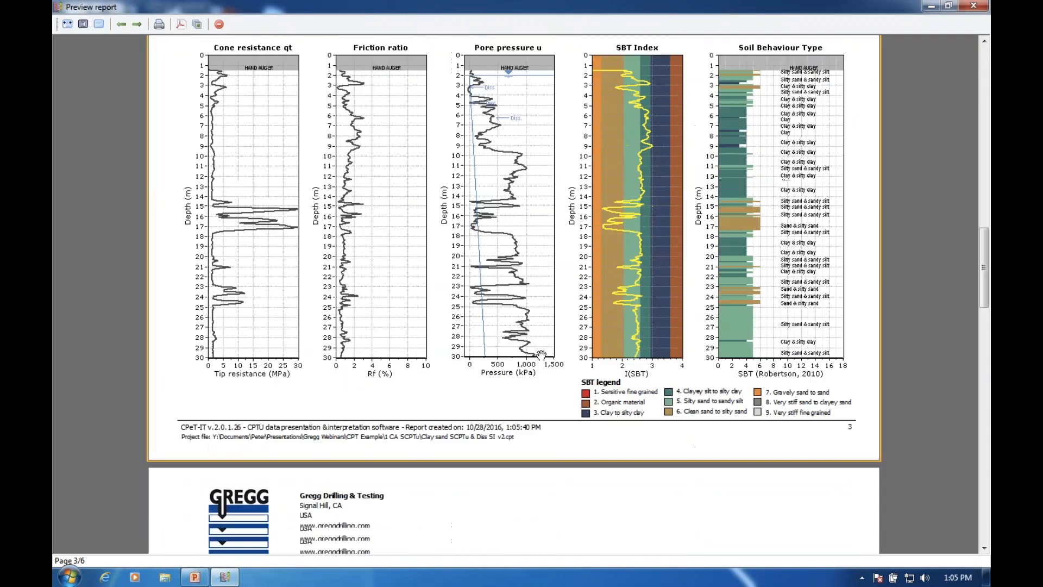
{"action": "scroll", "coordinate": [540, 355], "scroll_direction": "up", "scroll_amount": 5}
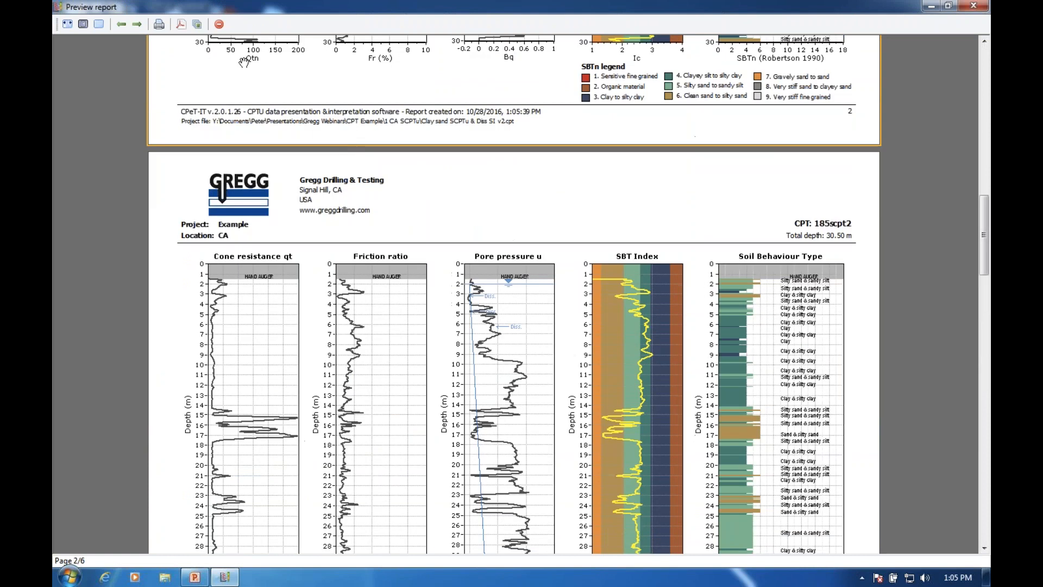
{"action": "left_click", "coordinate": [219, 26]}
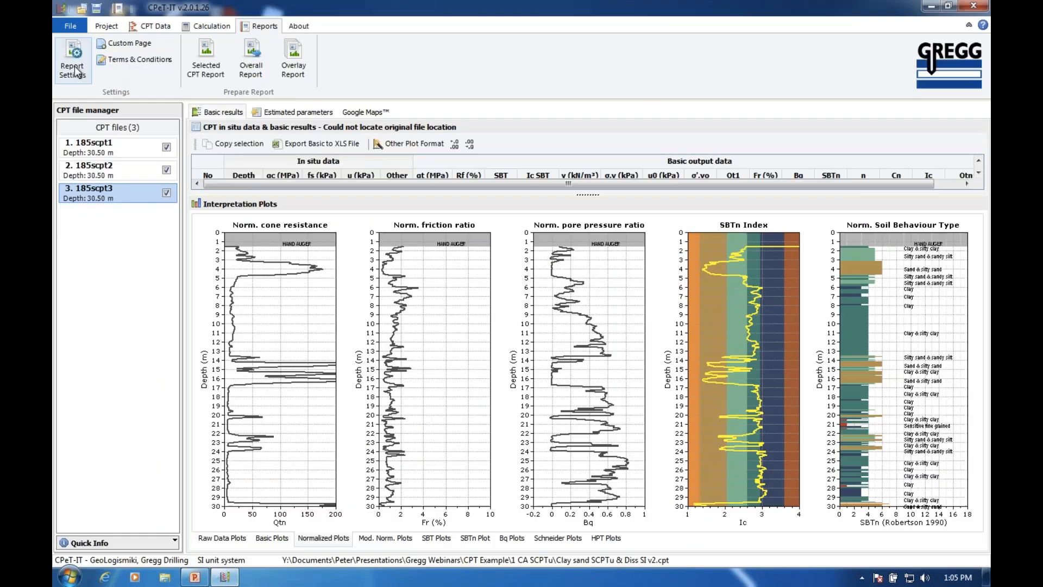
Replace both basic interpretation plot pages in the report settings with Other Pages, keeping Dissipation Test Report as its content
{"action": "left_click", "coordinate": [72, 59]}
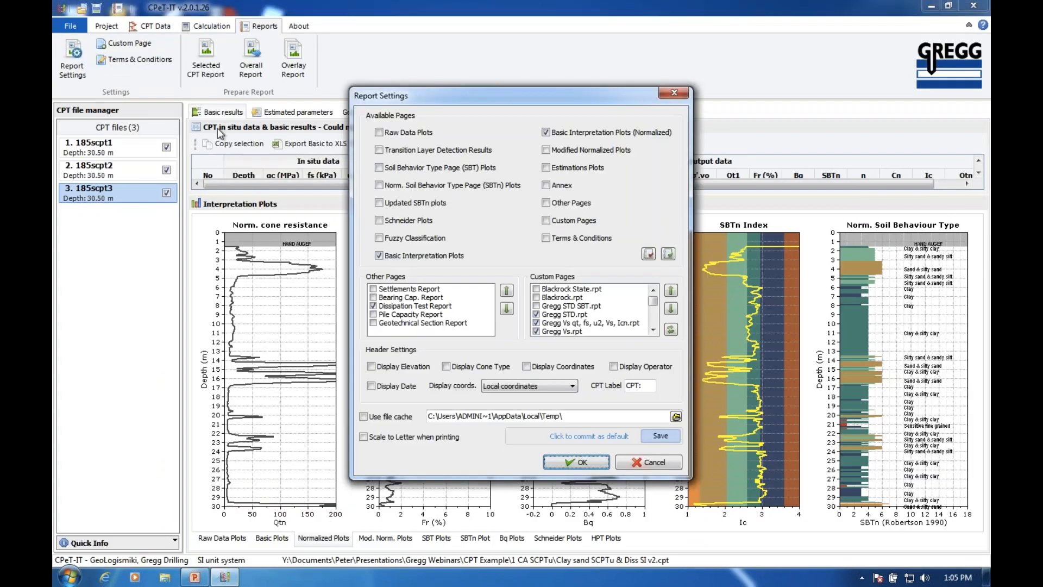
{"action": "left_click", "coordinate": [546, 132]}
{"action": "left_click", "coordinate": [380, 255]}
{"action": "left_click", "coordinate": [546, 203]}
{"action": "left_click", "coordinate": [570, 462]}
Preview the dissipation test report of 185scpt3, examine its tabular results and dissipation plots, and close the preview
{"action": "left_click", "coordinate": [207, 75]}
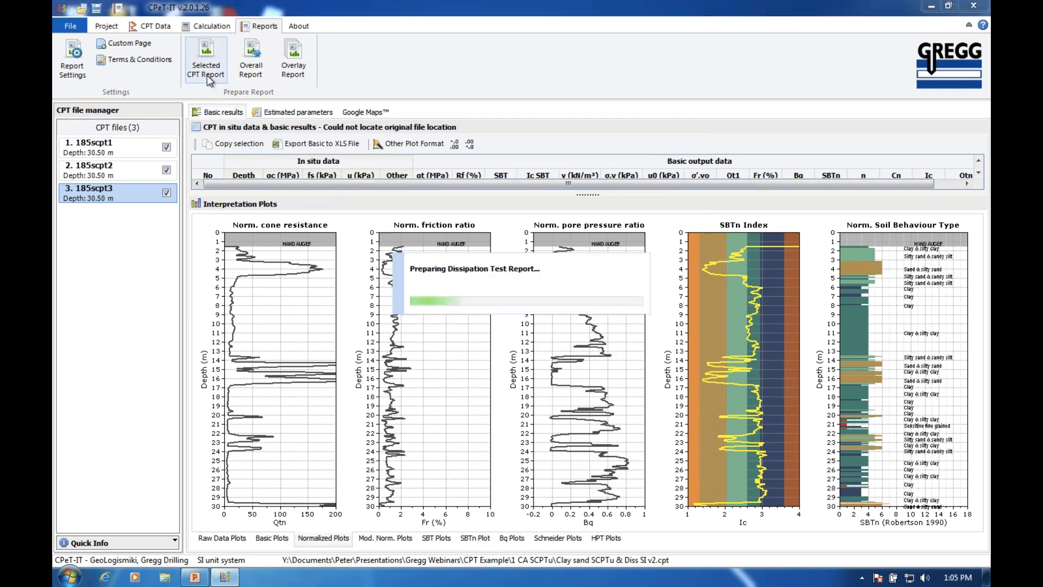
{"action": "scroll", "coordinate": [488, 357], "scroll_direction": "down", "scroll_amount": 7}
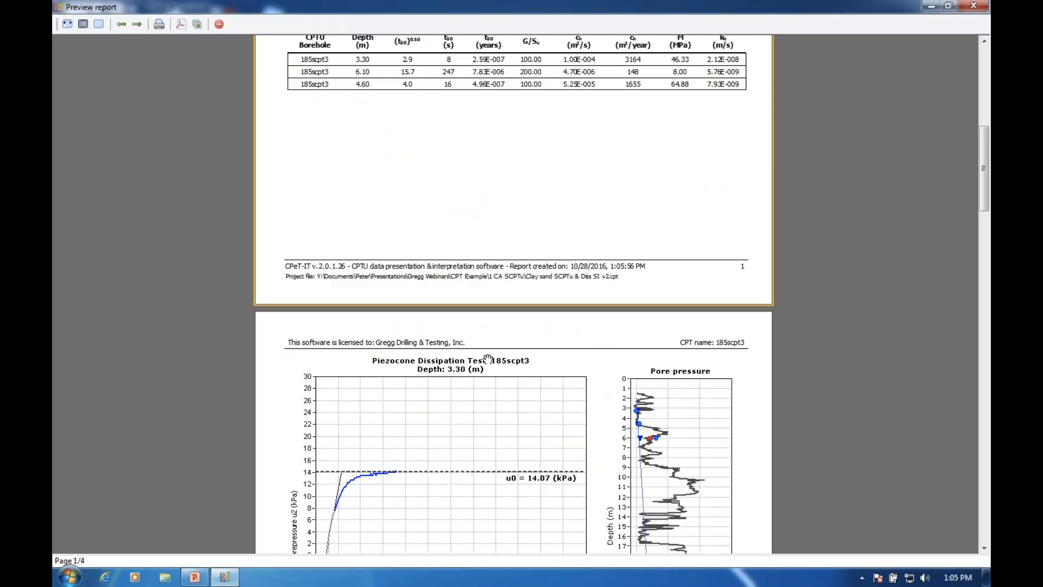
{"action": "scroll", "coordinate": [485, 356], "scroll_direction": "up", "scroll_amount": 3}
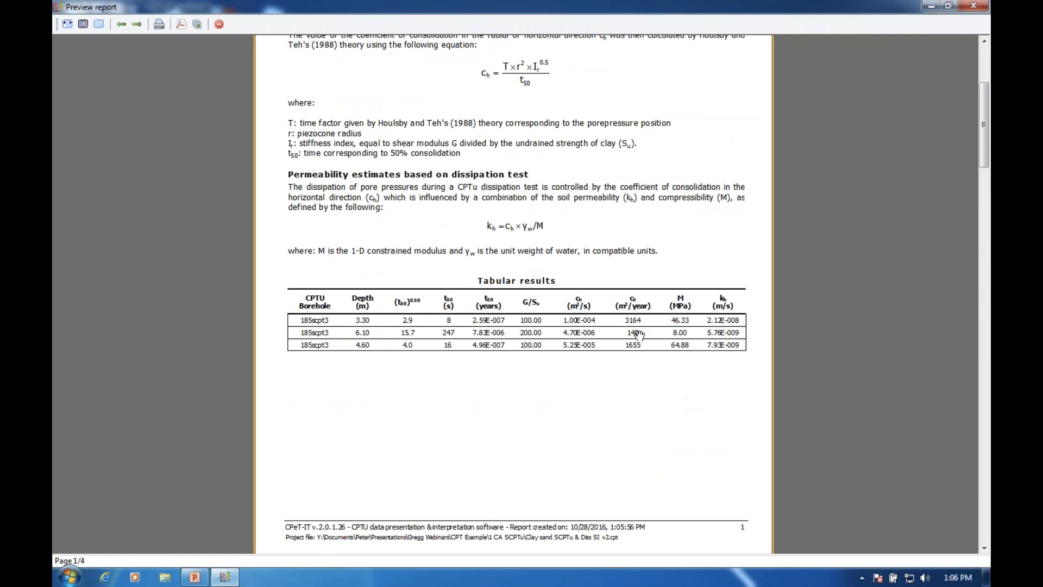
{"action": "scroll", "coordinate": [659, 394], "scroll_direction": "down", "scroll_amount": 5}
{"action": "scroll", "coordinate": [659, 394], "scroll_direction": "down", "scroll_amount": 15}
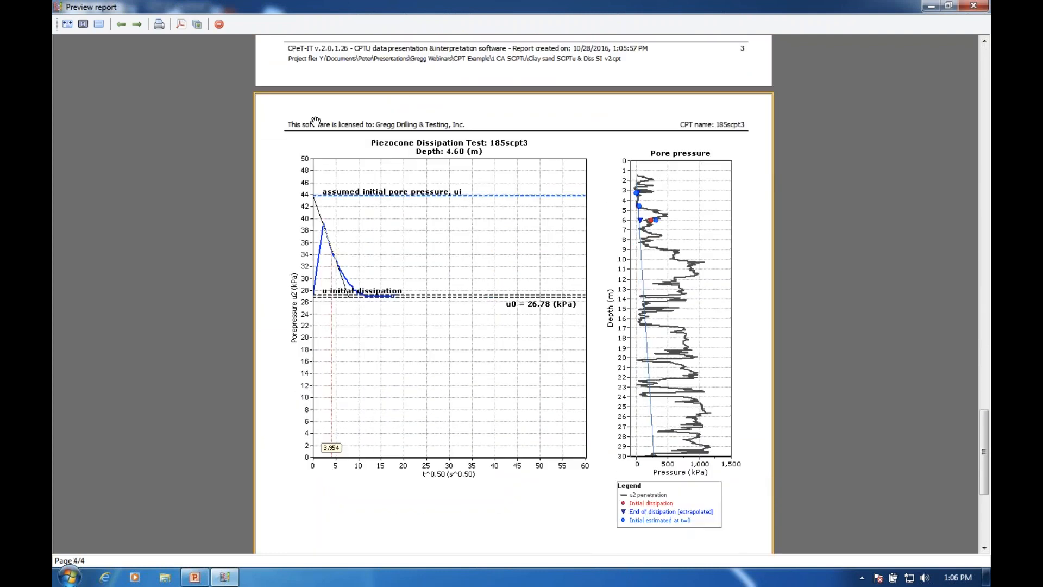
{"action": "left_click", "coordinate": [219, 23]}
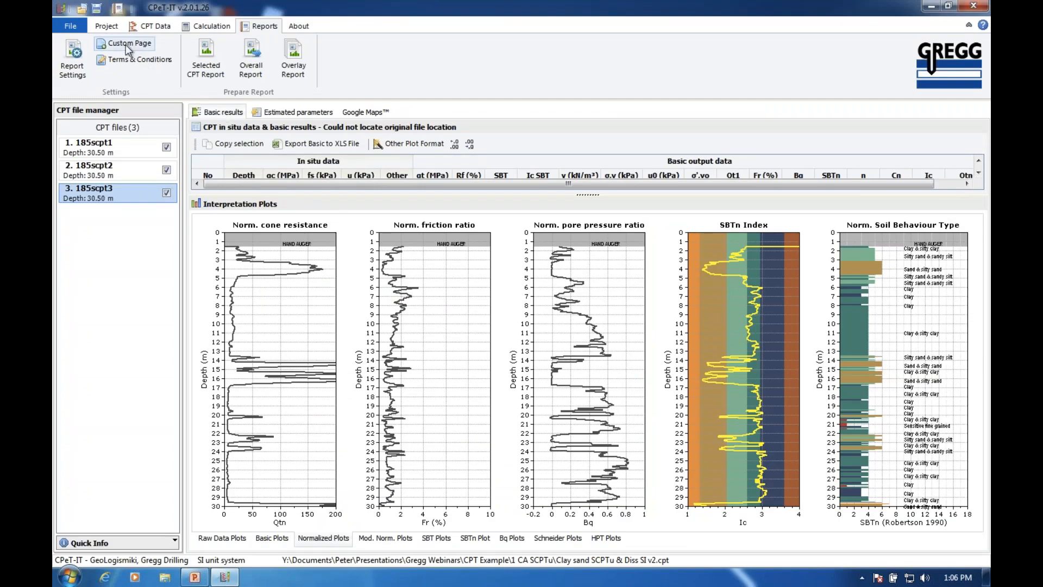
Start a custom report page and add a first plot showing qt
{"action": "left_click", "coordinate": [125, 45]}
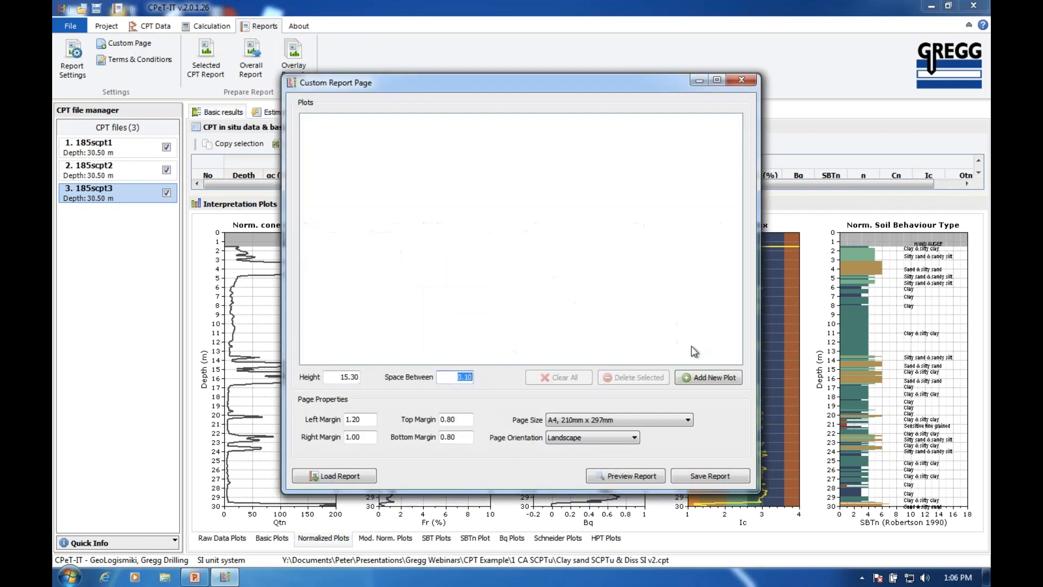
{"action": "left_click", "coordinate": [714, 380]}
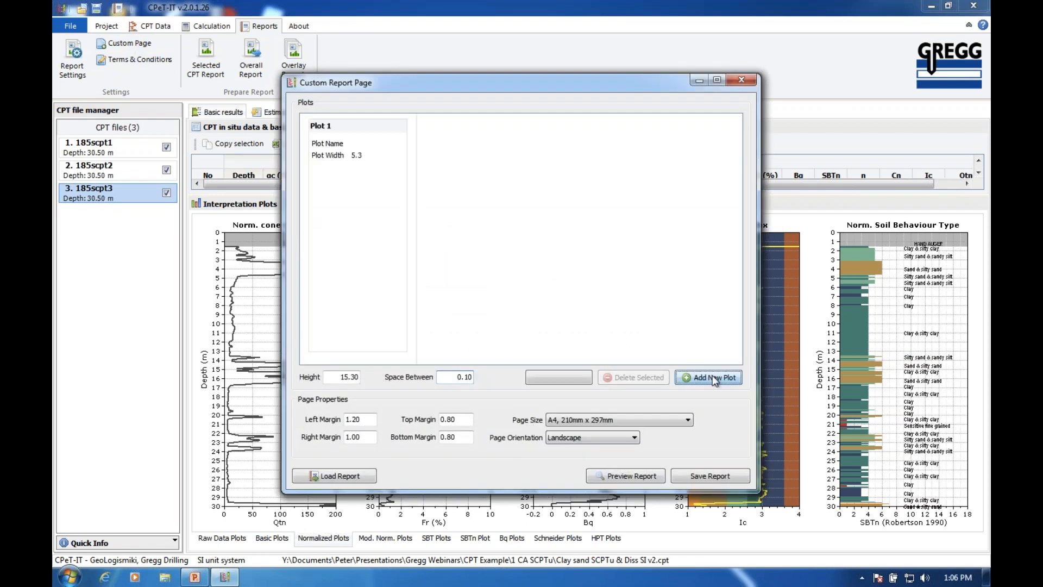
{"action": "left_click", "coordinate": [359, 145]}
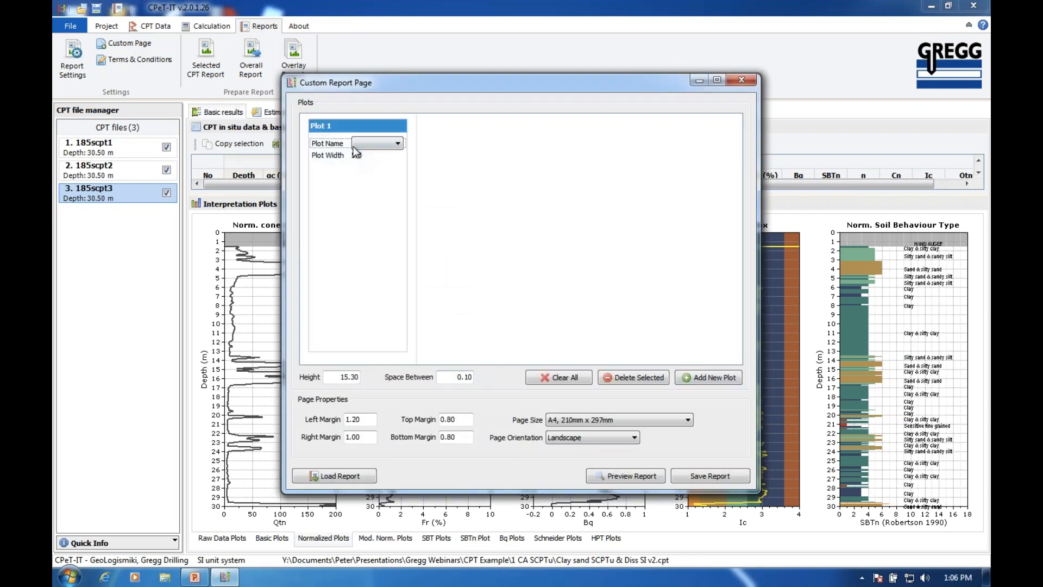
{"action": "left_click", "coordinate": [399, 143]}
{"action": "left_click", "coordinate": [369, 181]}
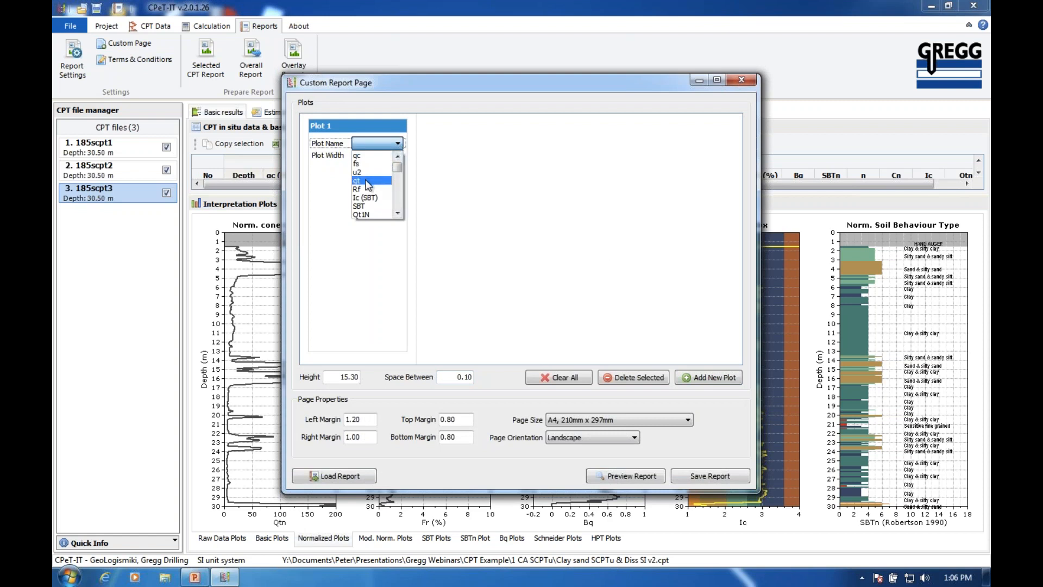
Add a second plot showing SBTn to the custom report page
{"action": "left_click", "coordinate": [712, 381]}
{"action": "left_click", "coordinate": [465, 139]}
{"action": "left_click", "coordinate": [514, 143]}
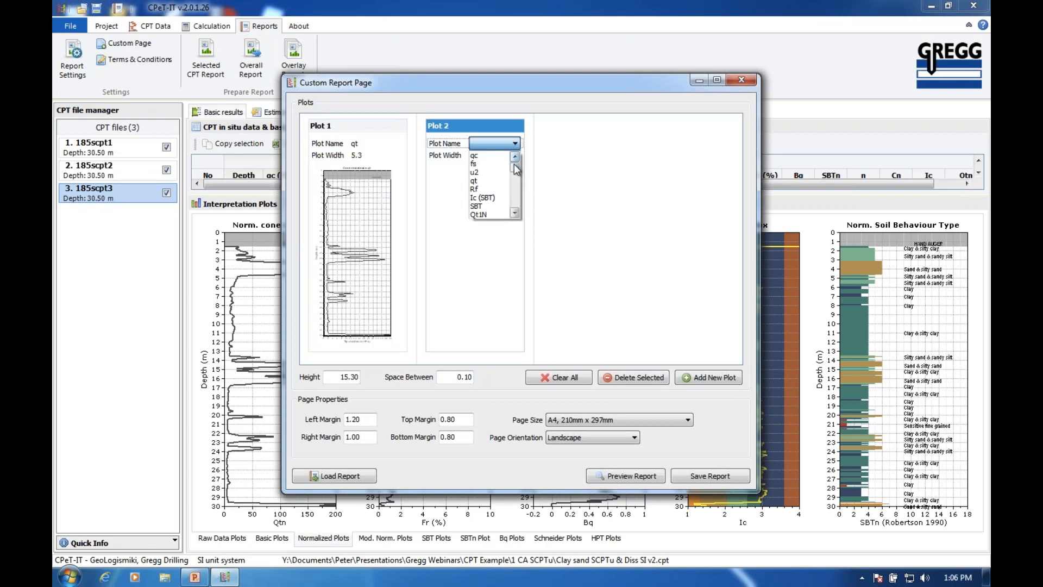
{"action": "scroll", "coordinate": [515, 170], "scroll_direction": "down", "scroll_amount": 2}
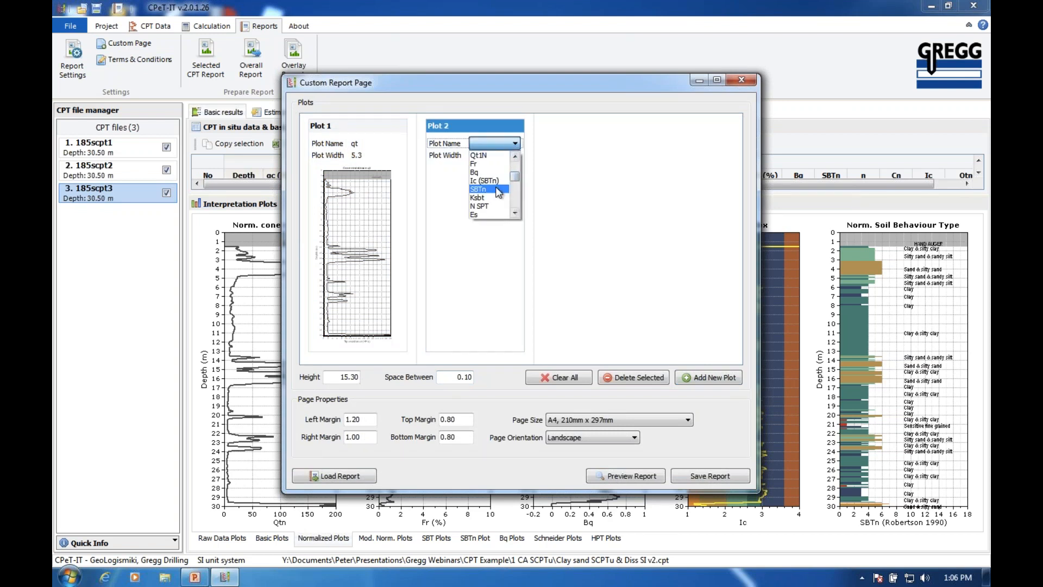
{"action": "left_click", "coordinate": [495, 187]}
Add a third plot showing Su to the custom report page
{"action": "left_click", "coordinate": [709, 375]}
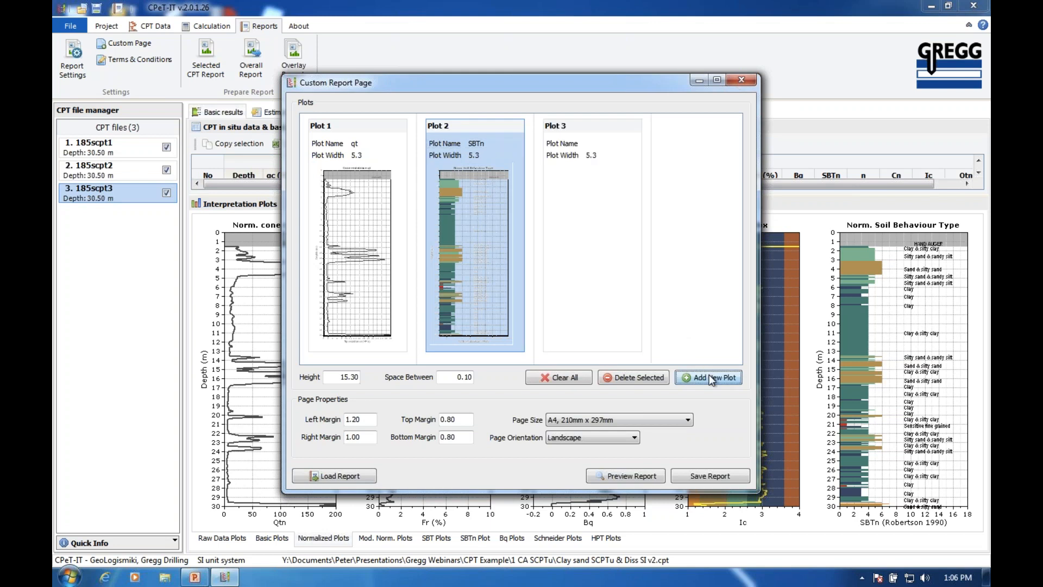
{"action": "left_click", "coordinate": [581, 146]}
{"action": "left_click", "coordinate": [631, 143]}
{"action": "left_click_drag", "start_coordinate": [631, 162], "coordinate": [633, 191]}
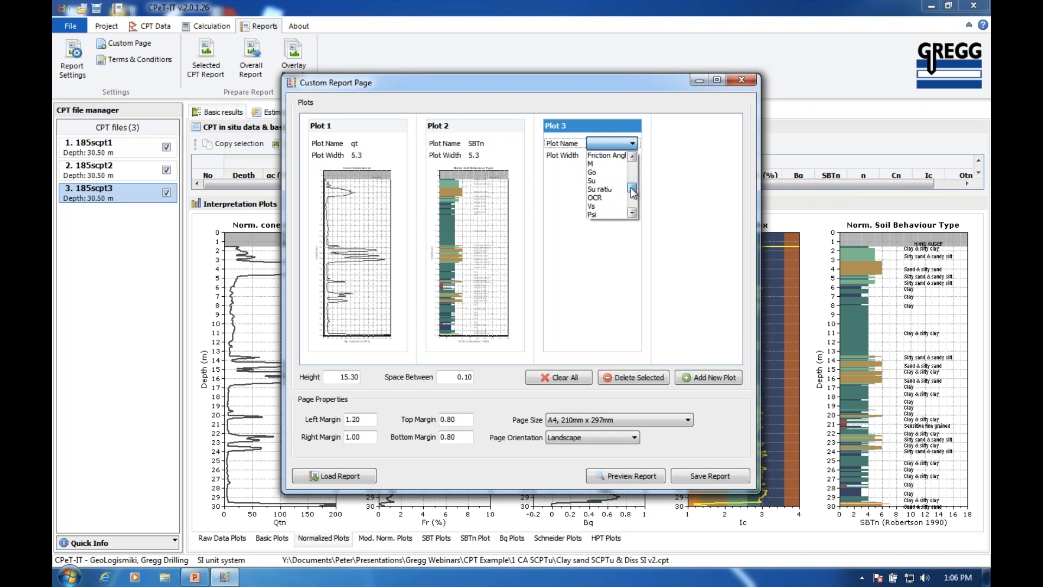
{"action": "left_click", "coordinate": [597, 180]}
Add a fourth plot showing OCR to the custom report page
{"action": "left_click", "coordinate": [708, 374]}
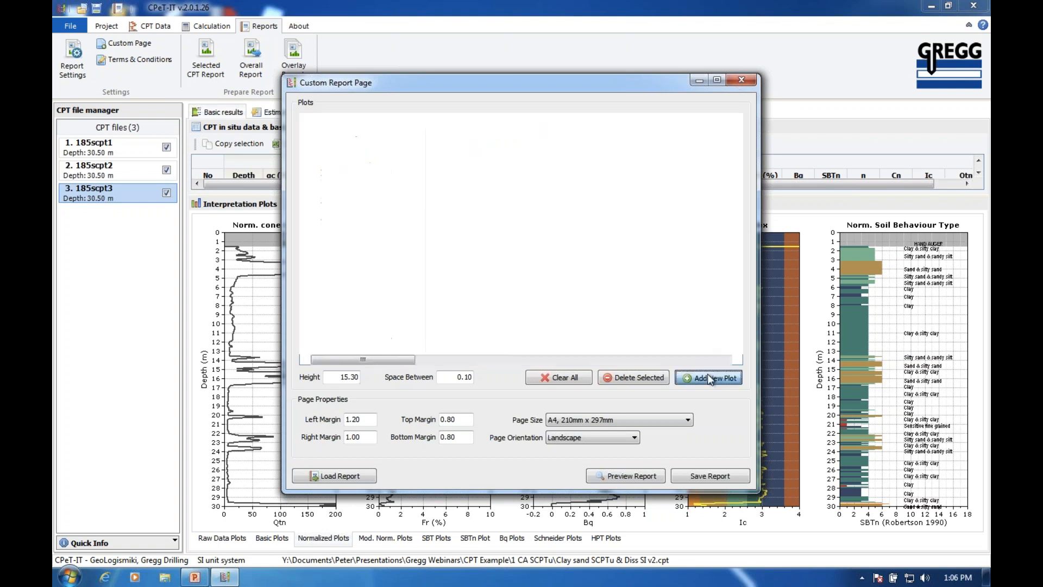
{"action": "left_click", "coordinate": [696, 148]}
{"action": "left_click", "coordinate": [633, 144]}
{"action": "left_click_drag", "start_coordinate": [632, 167], "coordinate": [633, 192]}
{"action": "left_click", "coordinate": [595, 171]}
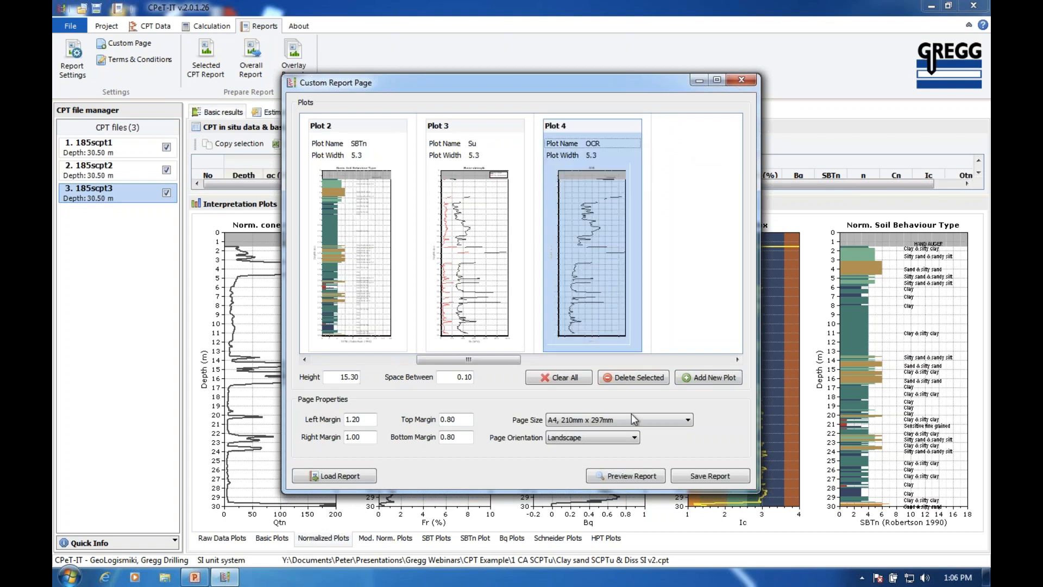
Preview the custom report page with its four plots, then close the page without saving it
{"action": "left_click", "coordinate": [632, 477]}
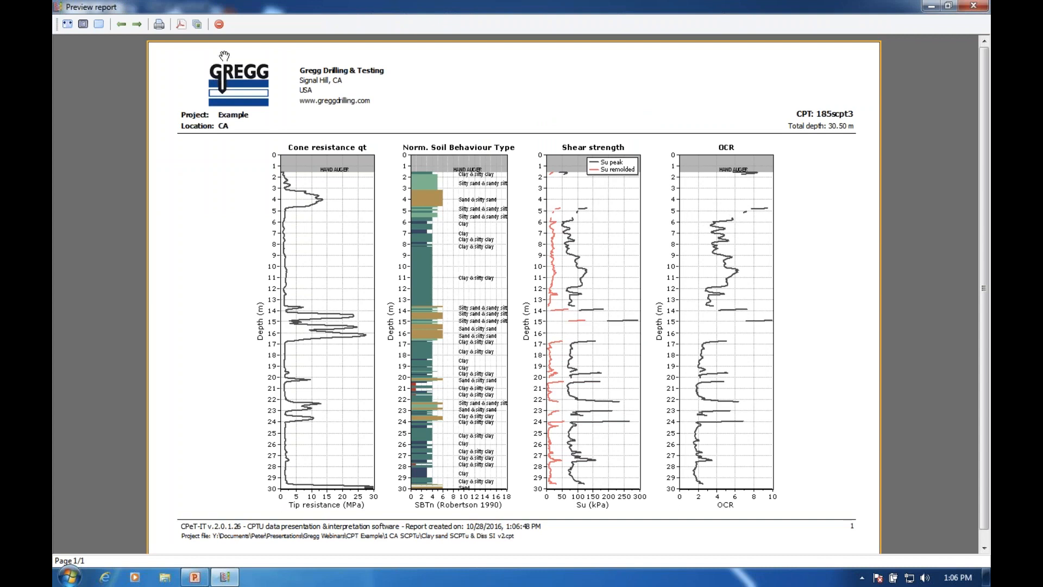
{"action": "left_click", "coordinate": [219, 25]}
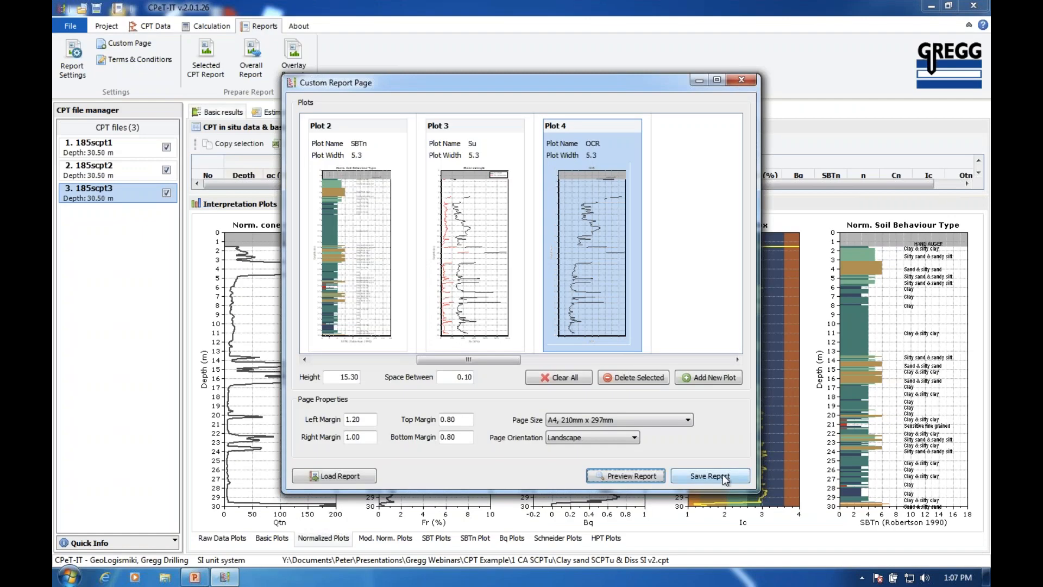
{"action": "left_click", "coordinate": [725, 477]}
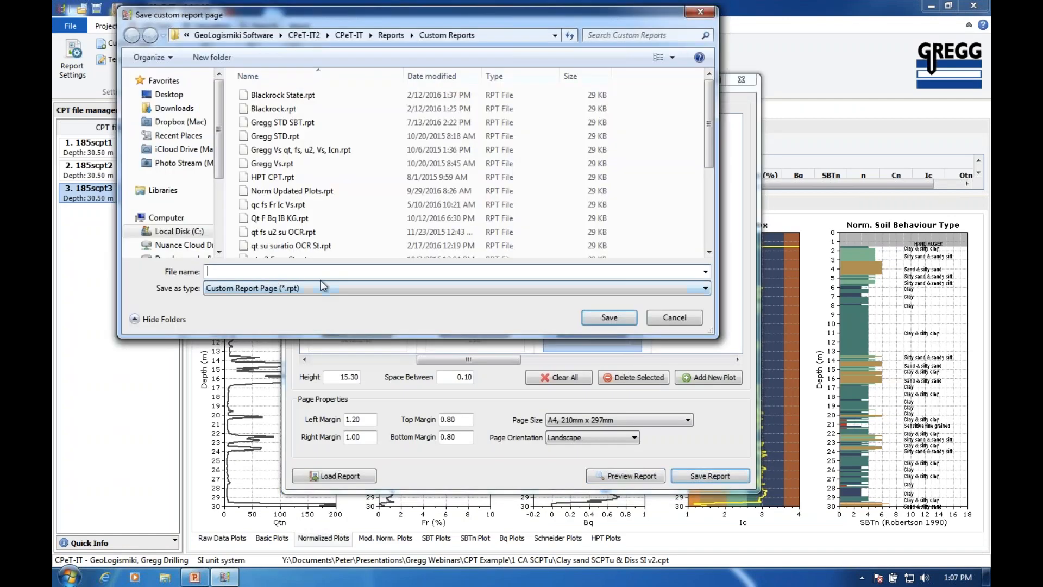
{"action": "left_click", "coordinate": [673, 321]}
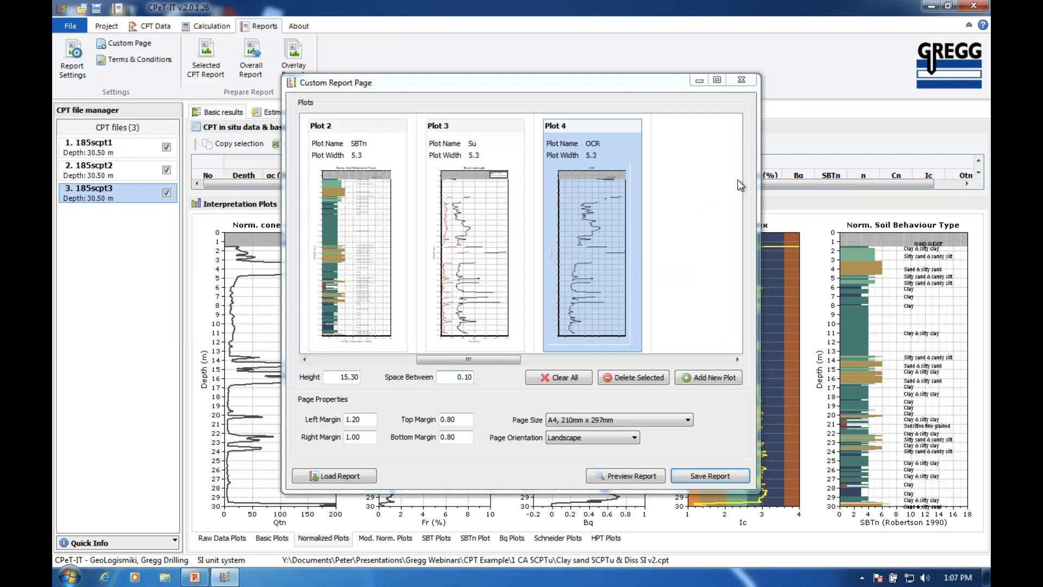
{"action": "left_click", "coordinate": [742, 82]}
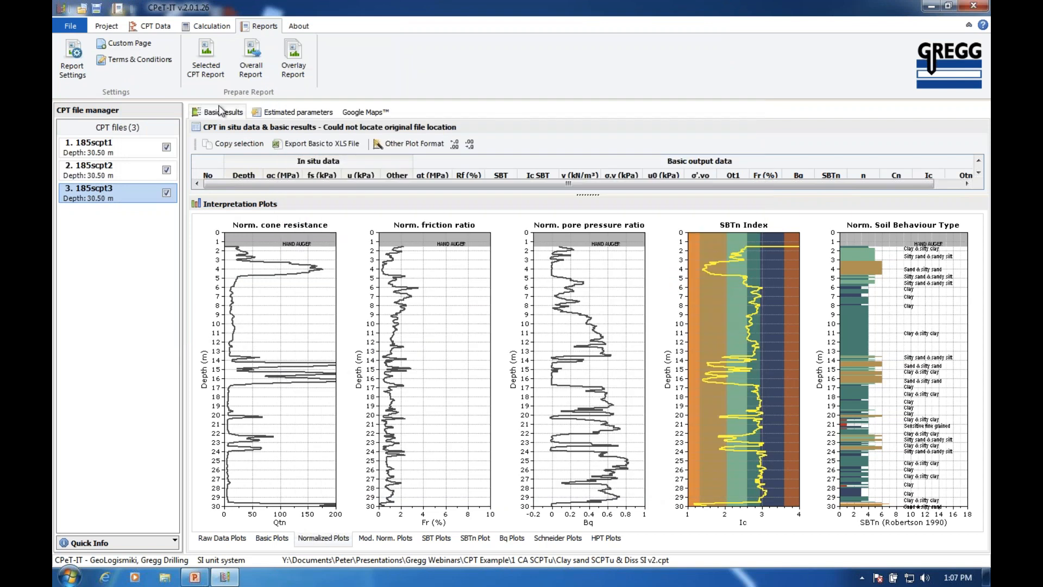
Try enabling custom pages instead of other pages in the report settings, review the custom page list, and discard the changes
{"action": "left_click", "coordinate": [81, 76]}
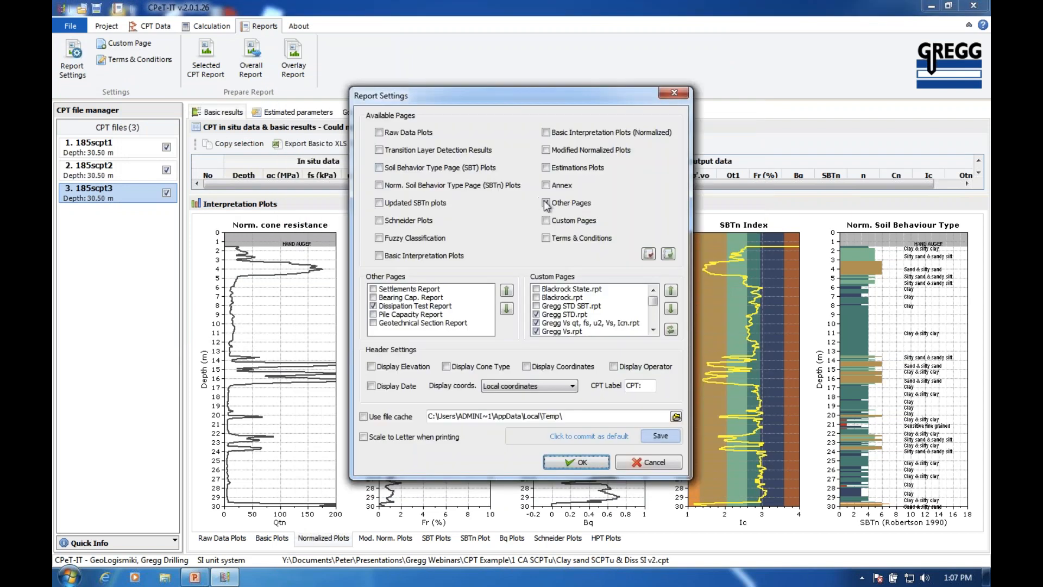
{"action": "left_click", "coordinate": [546, 203]}
{"action": "left_click", "coordinate": [547, 220]}
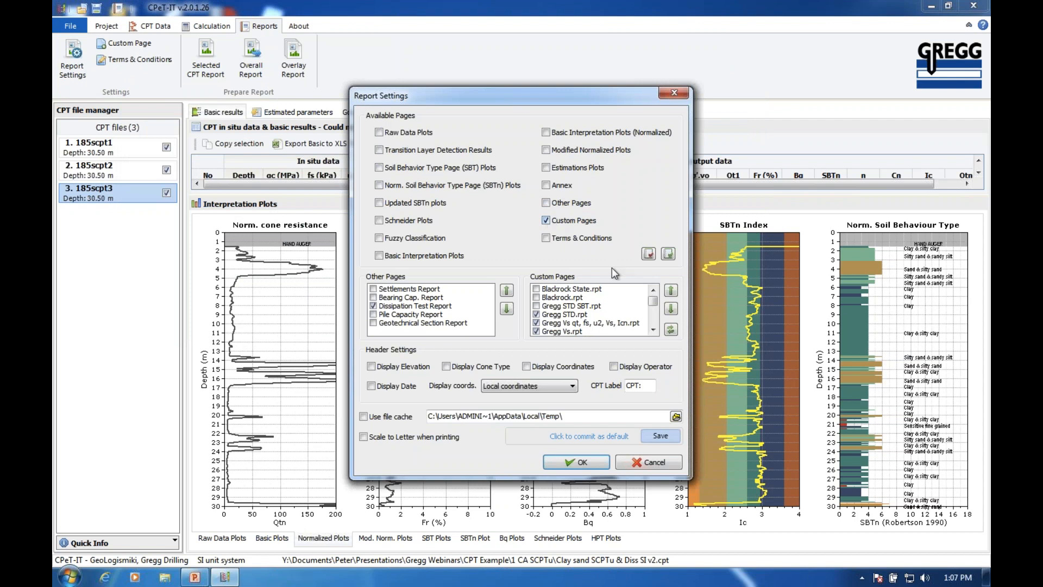
{"action": "left_click_drag", "start_coordinate": [653, 306], "coordinate": [653, 324]}
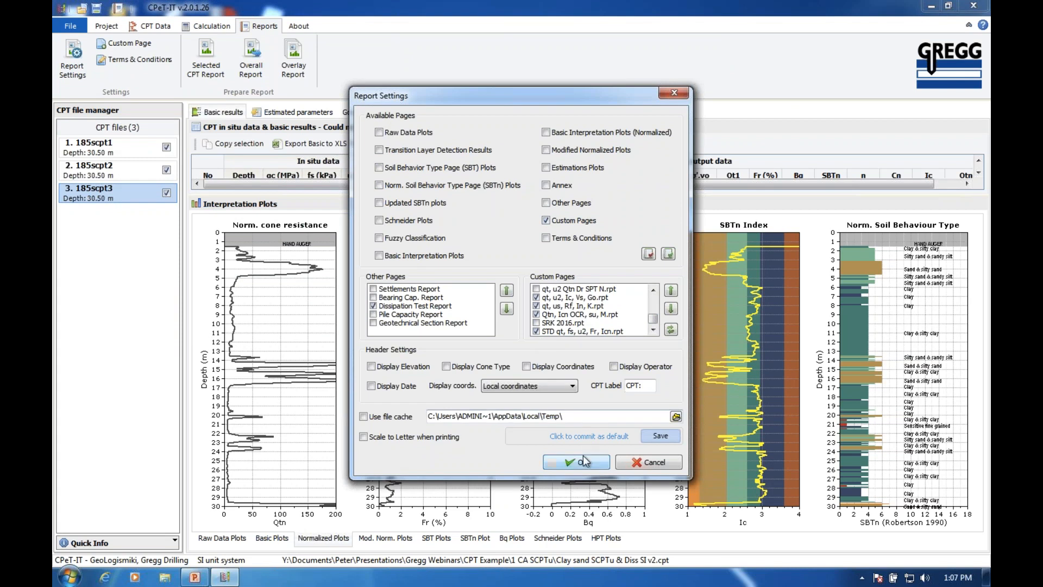
{"action": "left_click", "coordinate": [646, 462]}
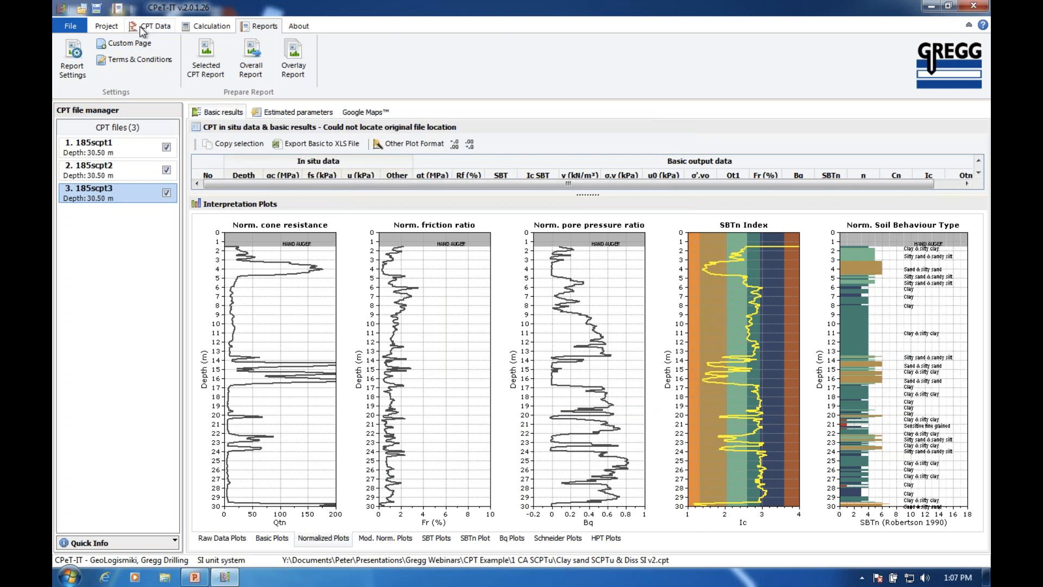
Show the GWT line in all plots and color qt using SBT colors in the project's display settings, and check the interpretation plots
{"action": "left_click", "coordinate": [107, 26]}
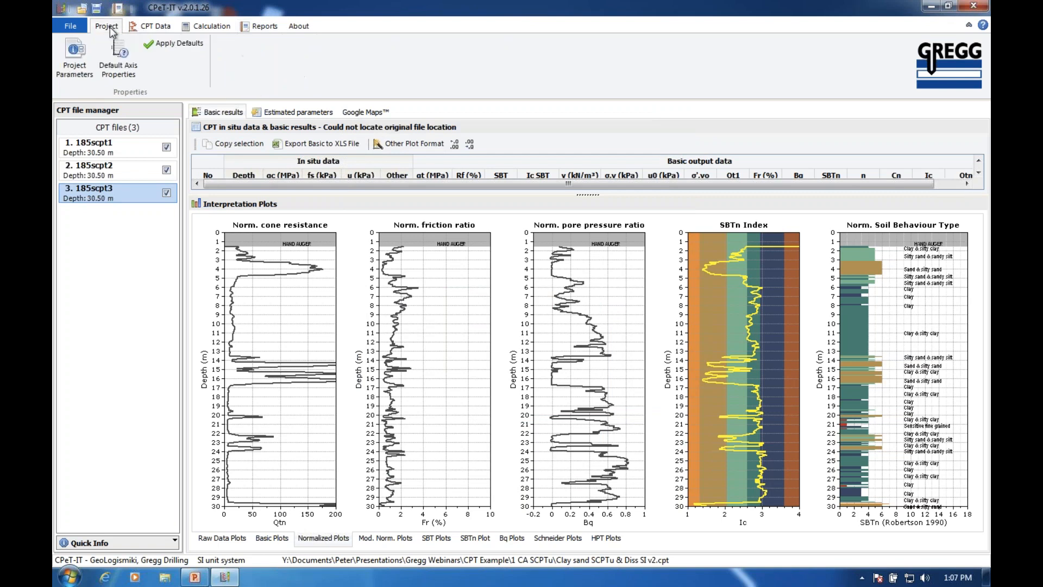
{"action": "left_click", "coordinate": [81, 54]}
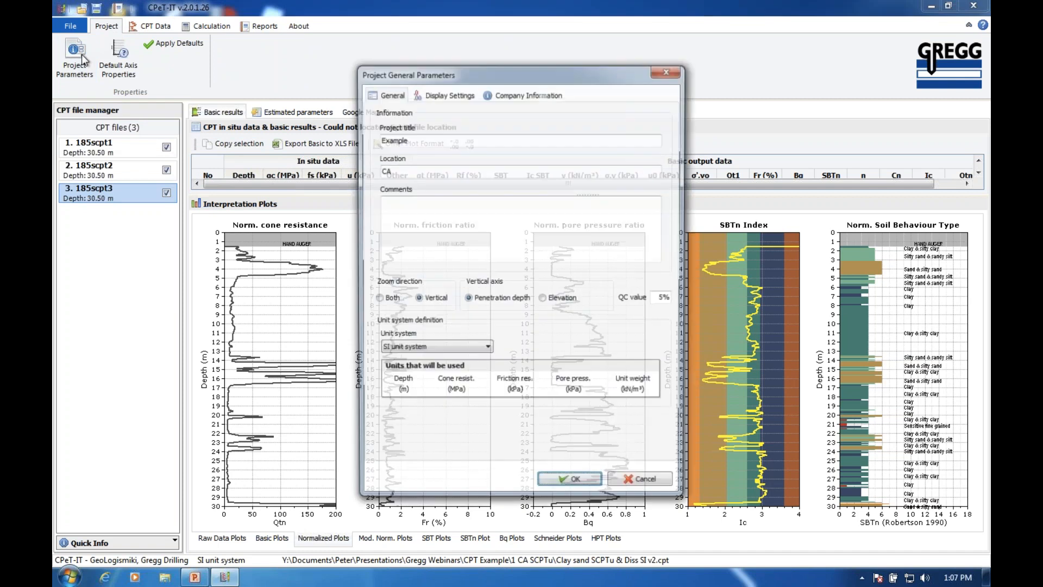
{"action": "left_click", "coordinate": [445, 95]}
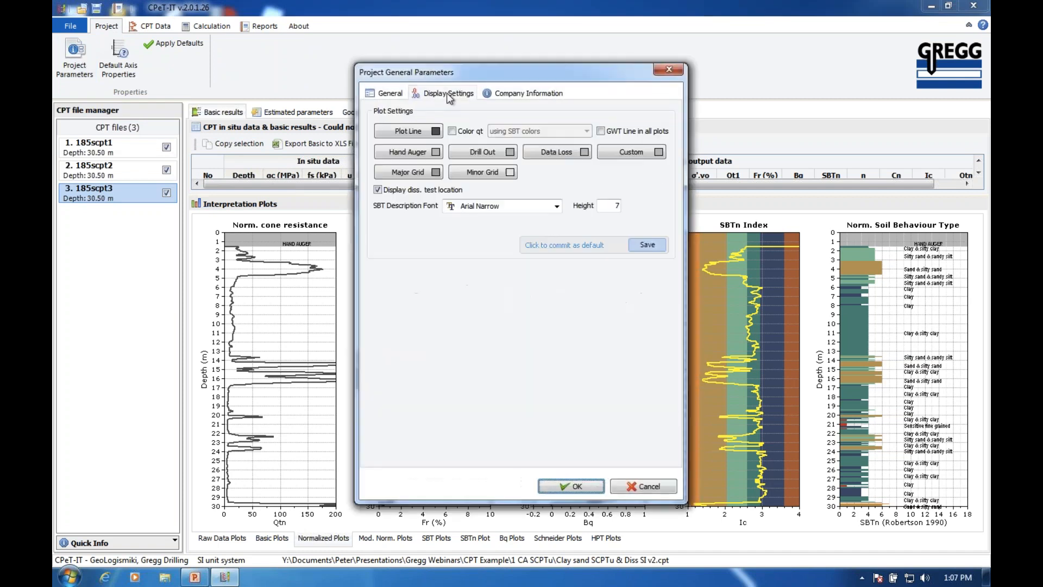
{"action": "left_click", "coordinate": [601, 131]}
{"action": "left_click", "coordinate": [452, 131]}
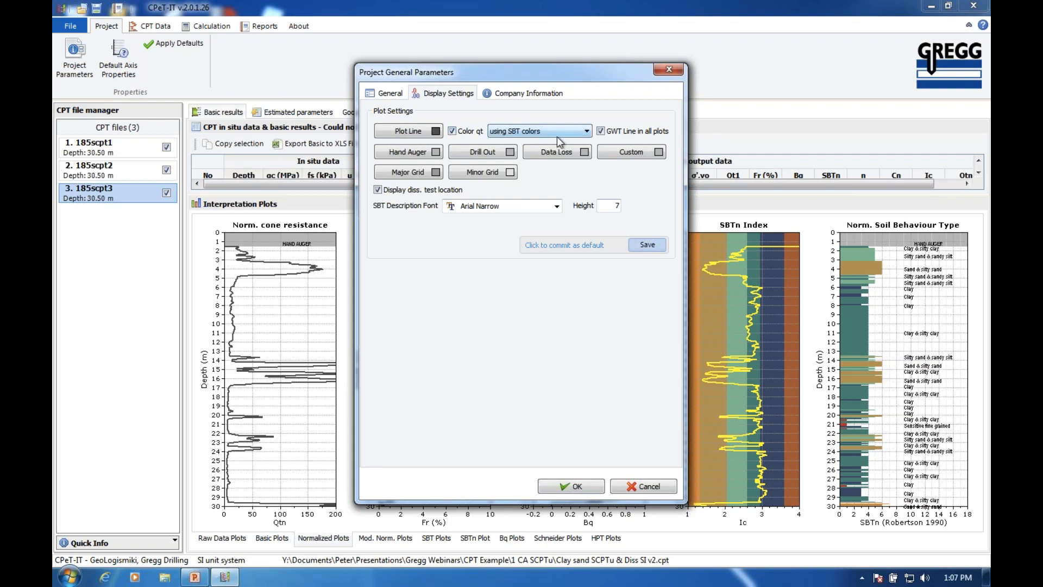
{"action": "left_click", "coordinate": [589, 488]}
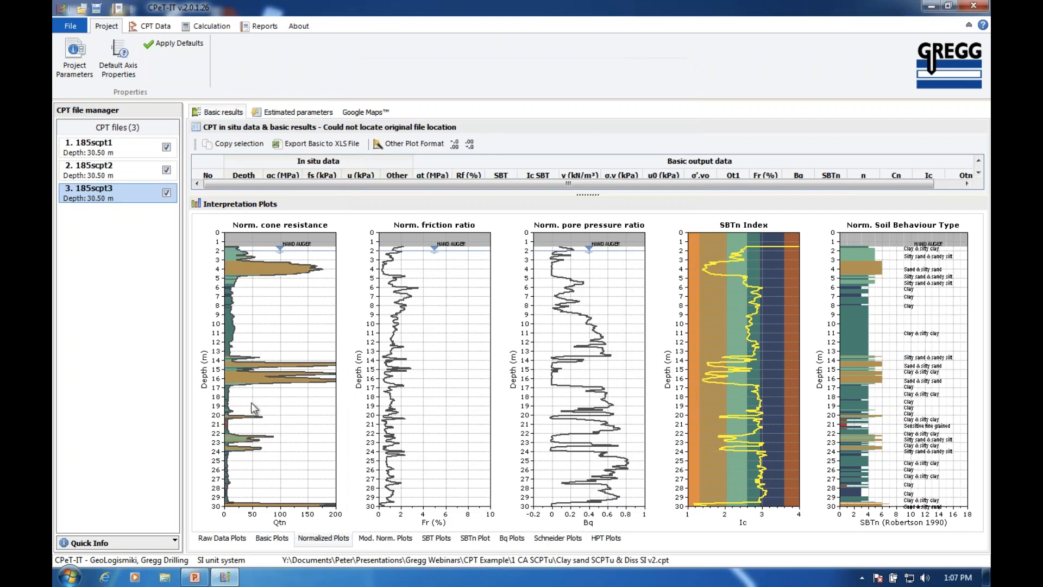
{"action": "left_click", "coordinate": [274, 540]}
{"action": "left_click", "coordinate": [322, 540]}
Limit the report to the Basic Interpretation Plots and Basic Interpretation Plots (Normalized) pages, and preview the selected CPT report
{"action": "left_click", "coordinate": [246, 27]}
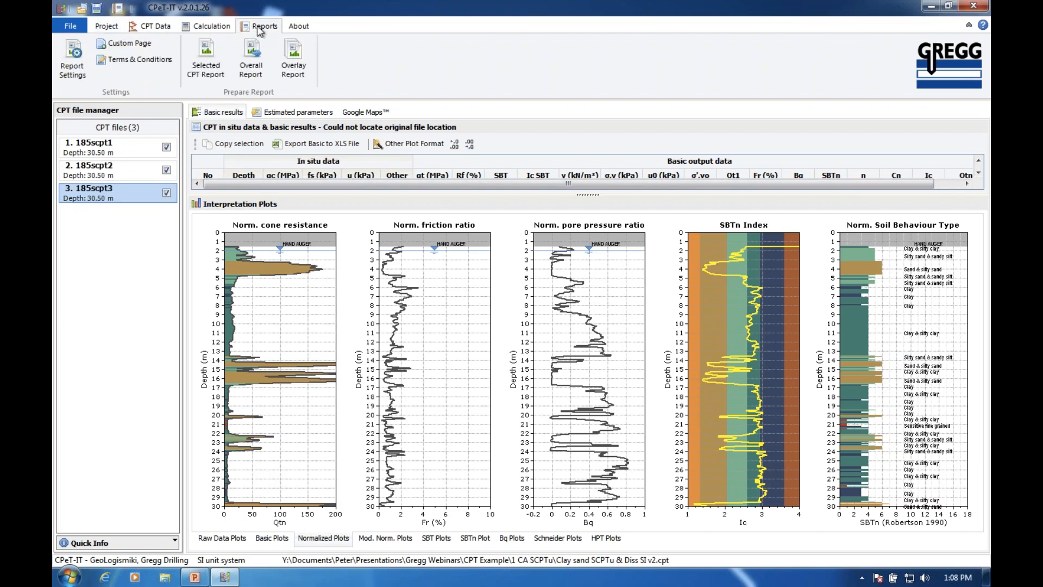
{"action": "left_click", "coordinate": [72, 69]}
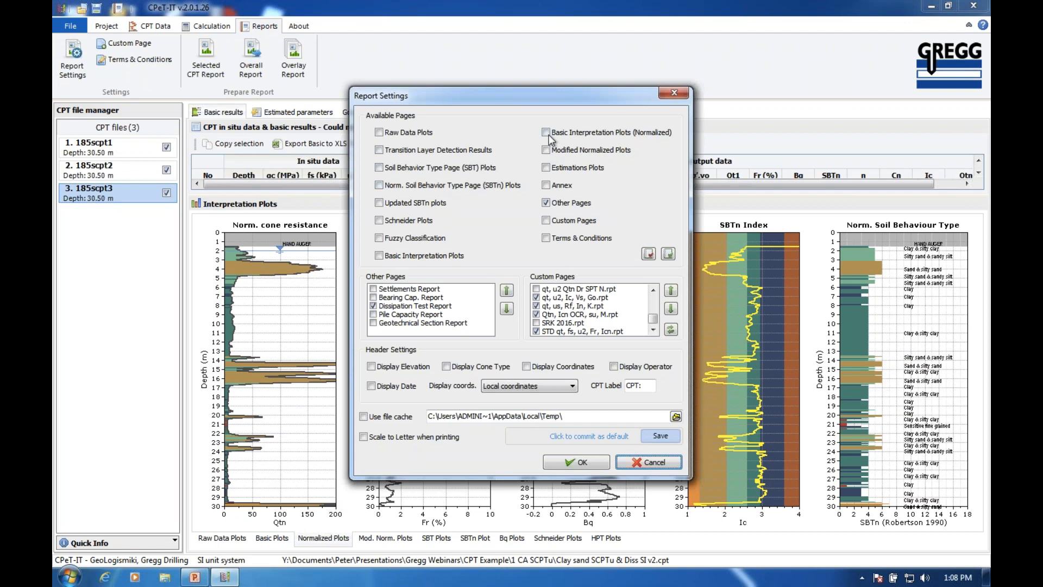
{"action": "left_click", "coordinate": [380, 256]}
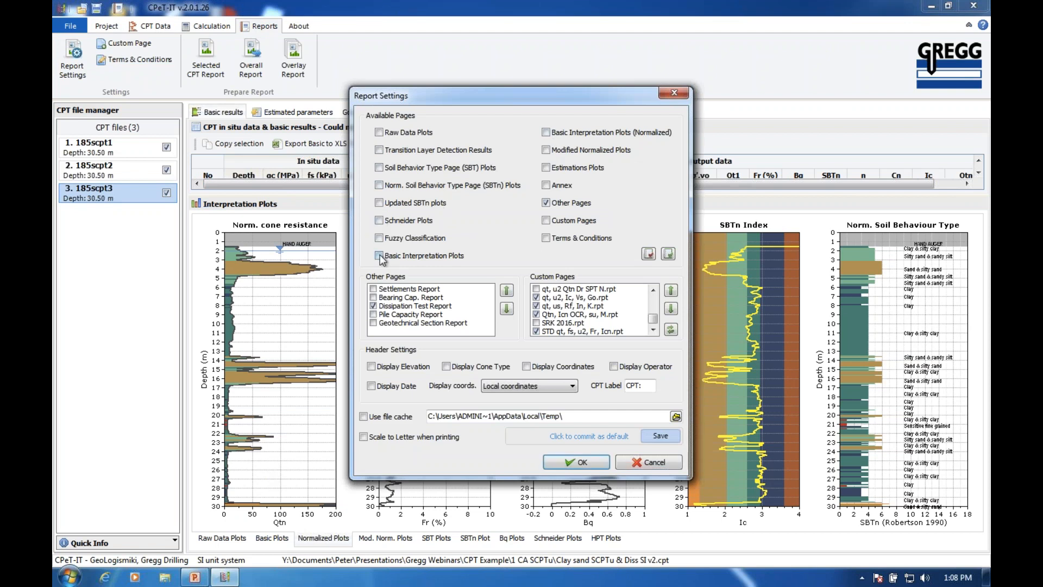
{"action": "left_click", "coordinate": [546, 133]}
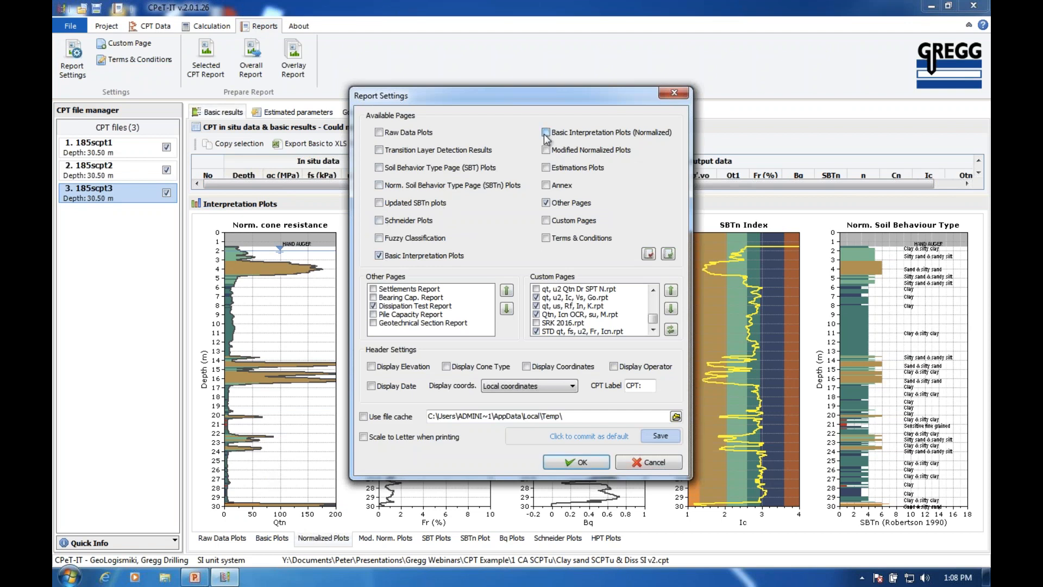
{"action": "left_click", "coordinate": [546, 203]}
{"action": "left_click", "coordinate": [577, 462]}
{"action": "left_click", "coordinate": [201, 70]}
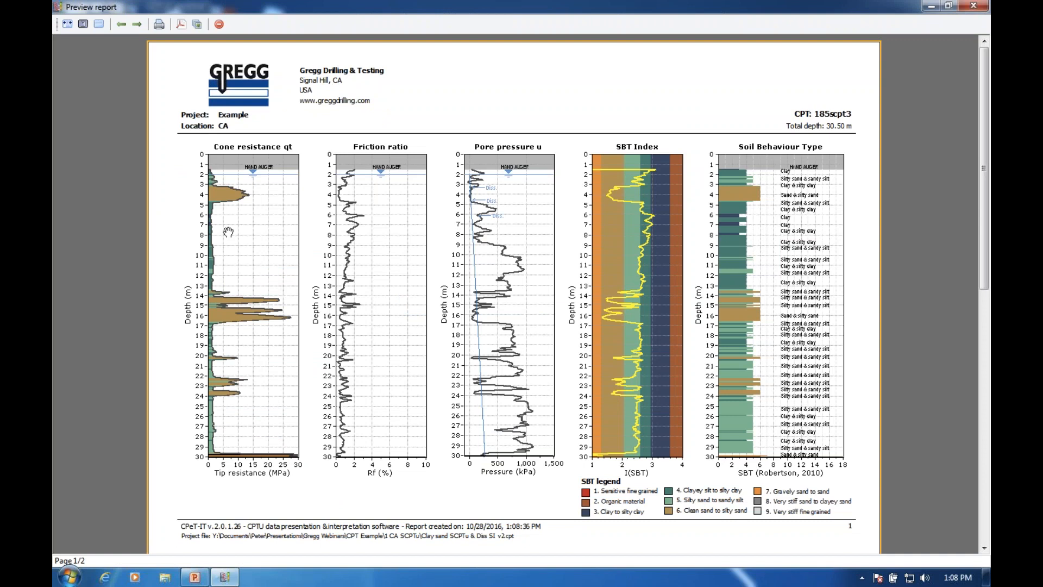
{"action": "left_click", "coordinate": [218, 25]}
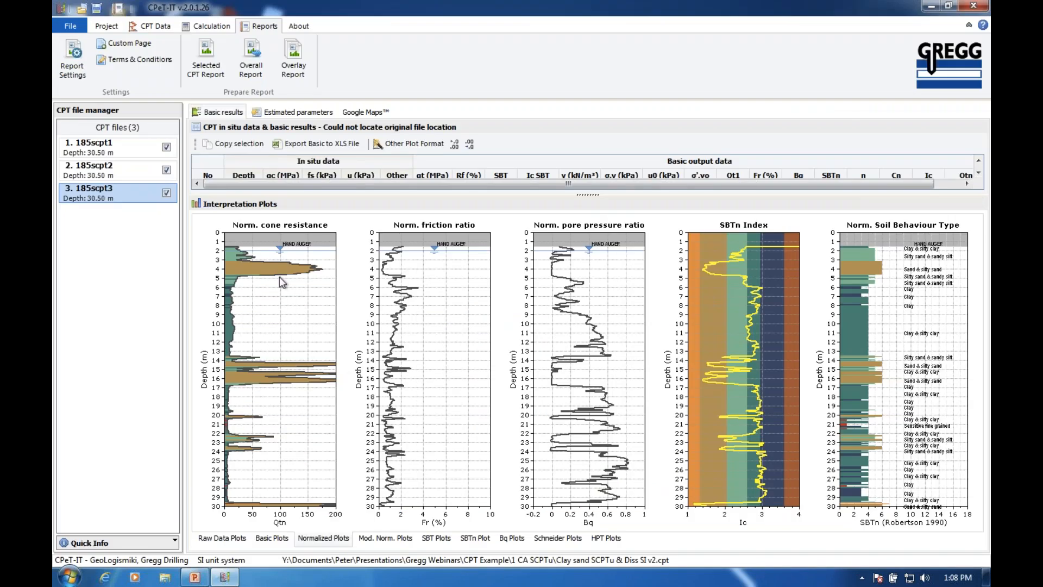
View the options for exporting the normalized cone resistance plot and the basic results XLS file, without exporting anything
{"action": "right_click", "coordinate": [289, 321]}
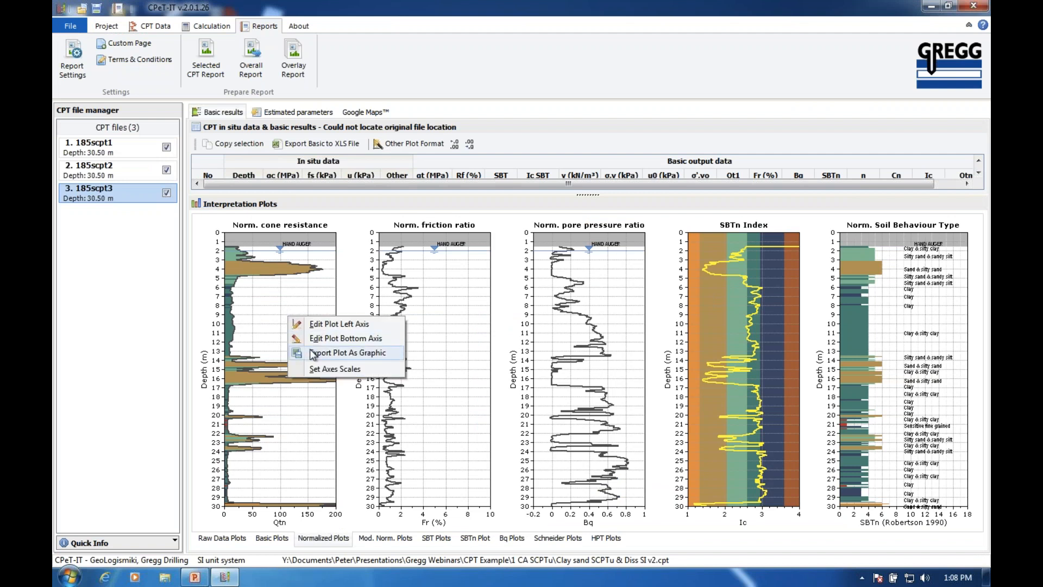
{"action": "left_click", "coordinate": [299, 406]}
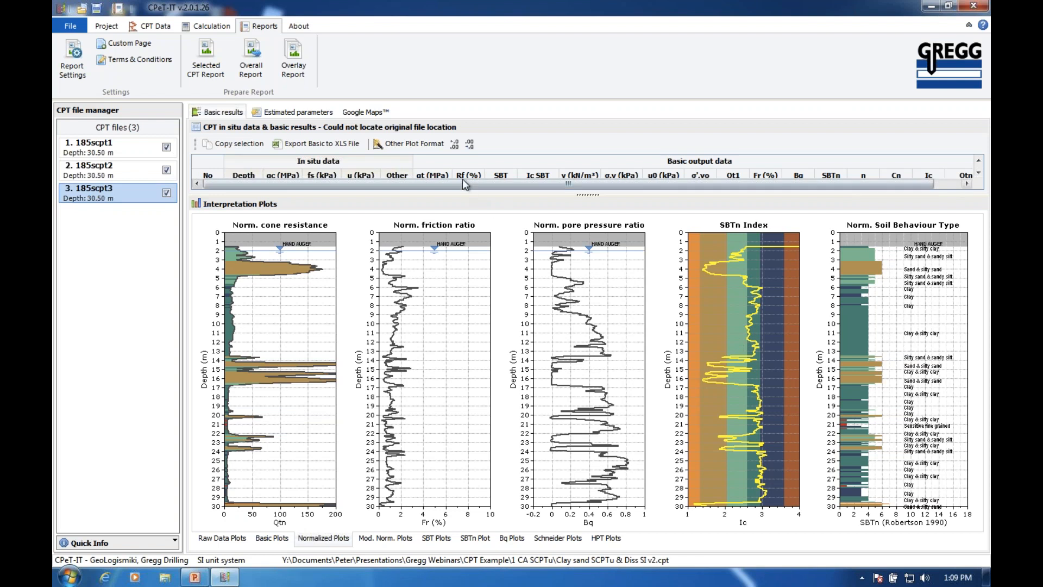
{"action": "left_click", "coordinate": [319, 143]}
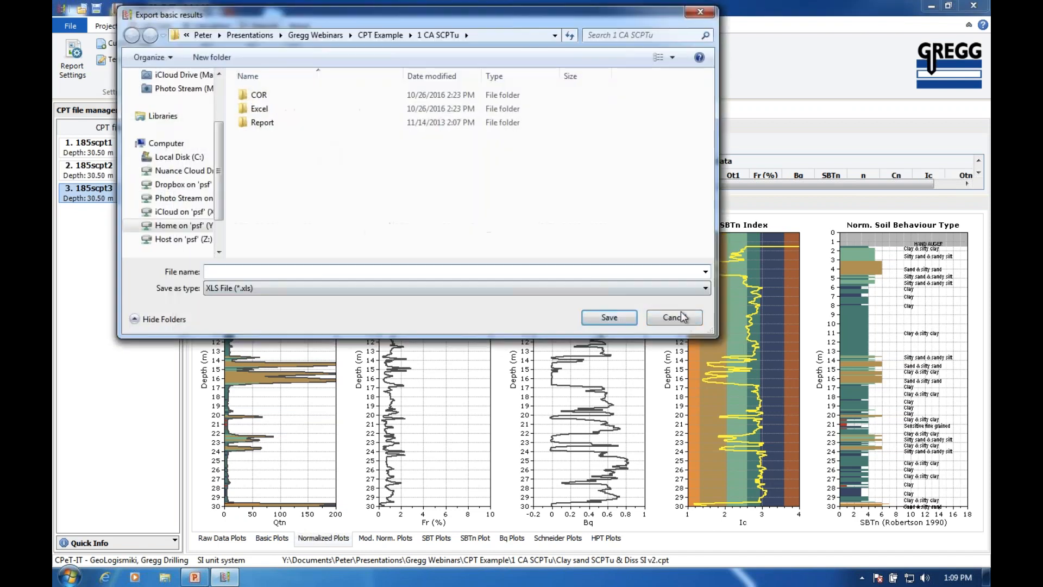
{"action": "left_click", "coordinate": [685, 320]}
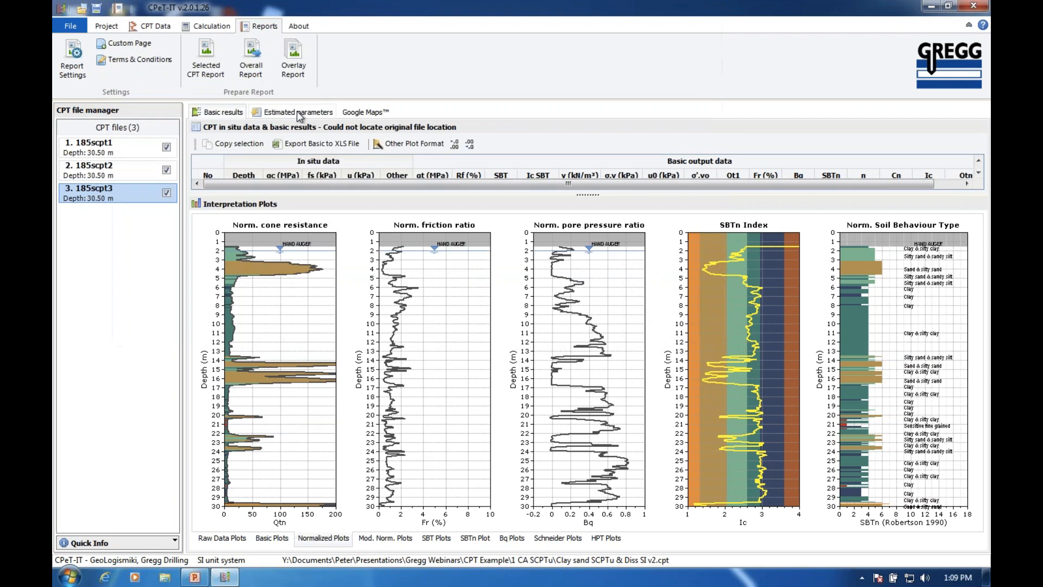
View the estimated parameters, and inspect the global co-ordinates in the calculation properties of 185scpt1 without changing them
{"action": "left_click", "coordinate": [297, 112]}
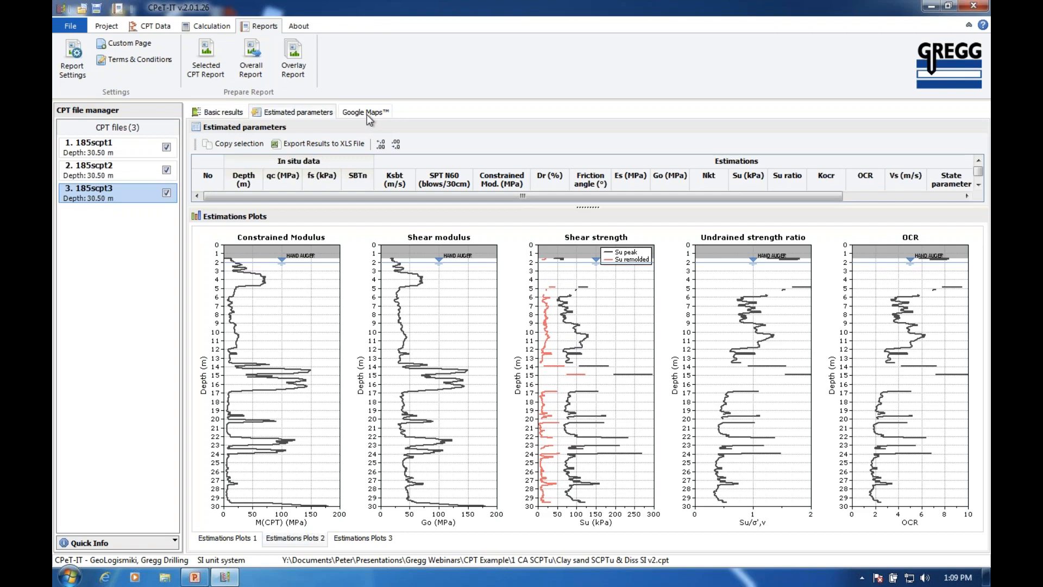
{"action": "left_click", "coordinate": [124, 150]}
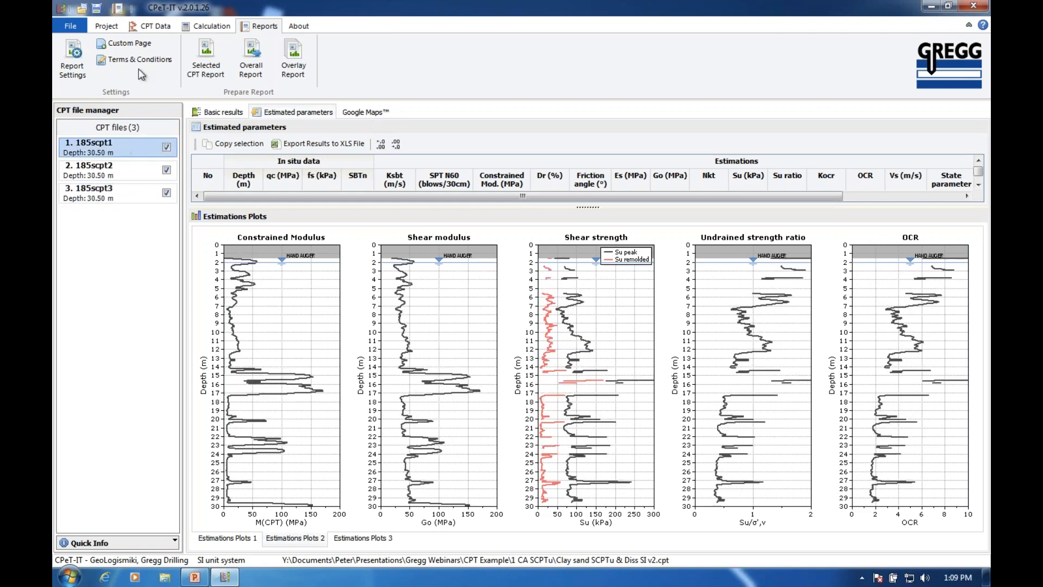
{"action": "left_click", "coordinate": [155, 27]}
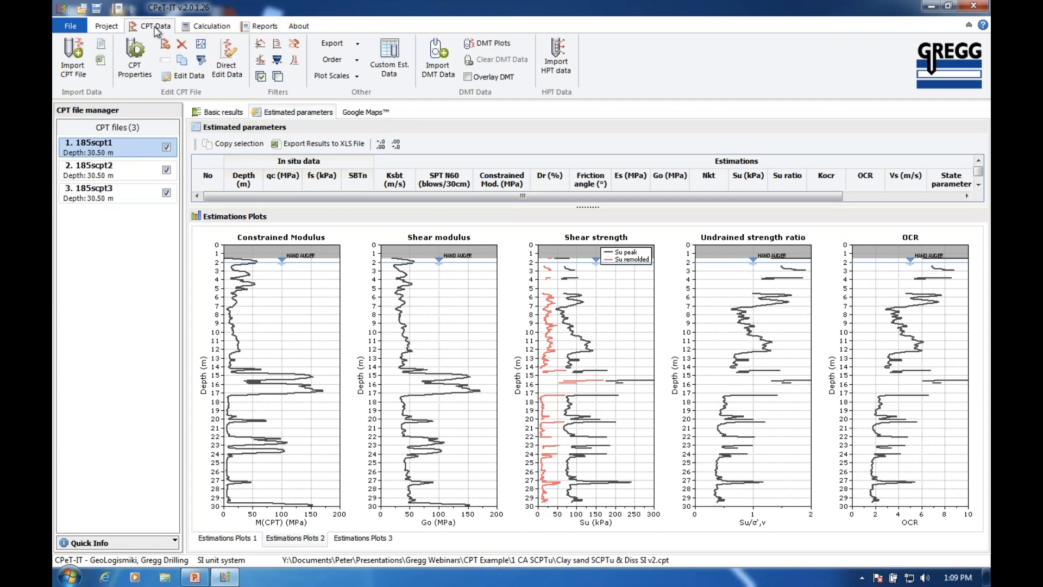
{"action": "left_click", "coordinate": [135, 64]}
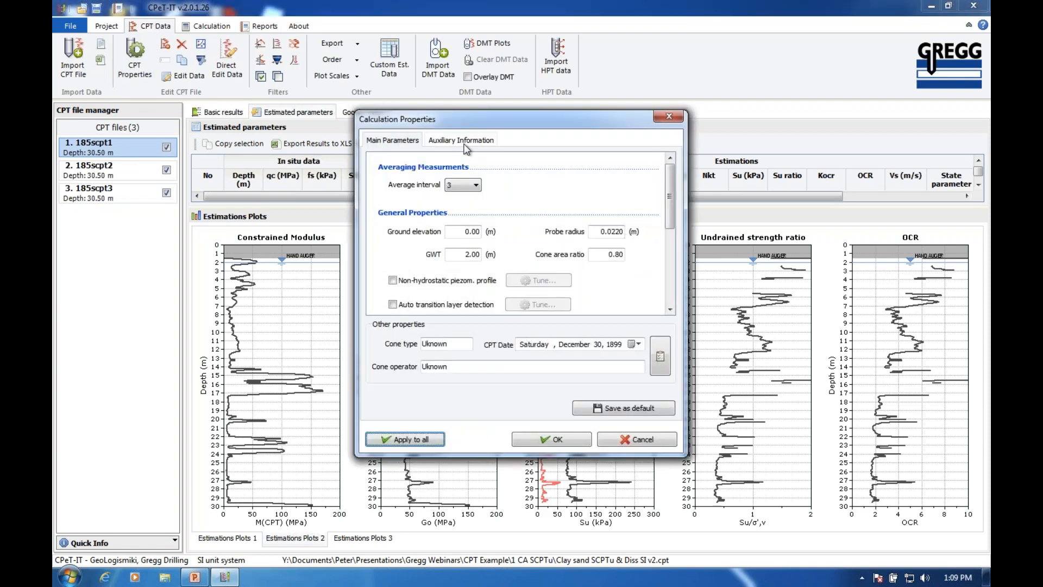
{"action": "left_click", "coordinate": [462, 141]}
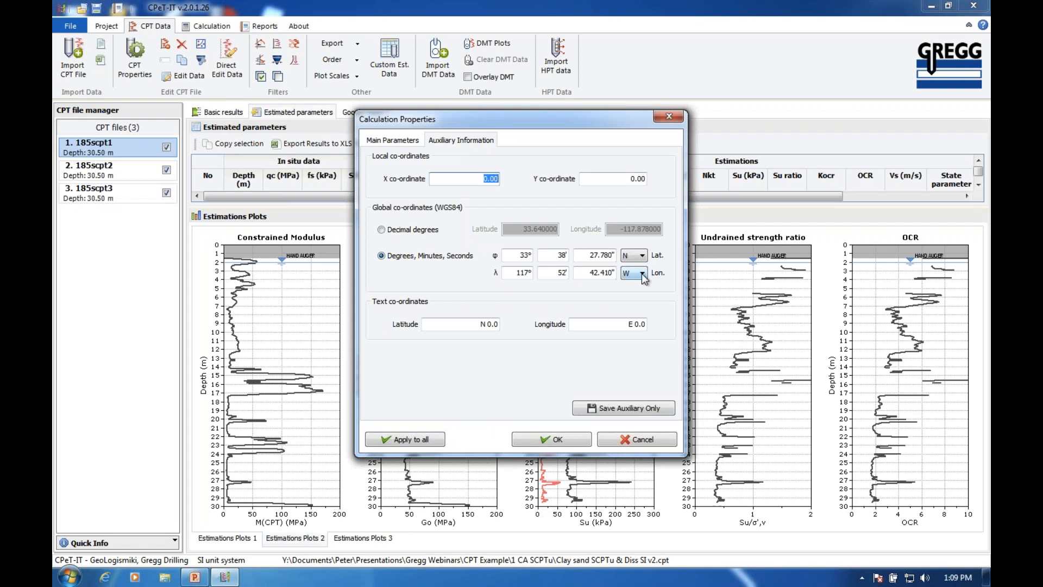
{"action": "left_click", "coordinate": [604, 272]}
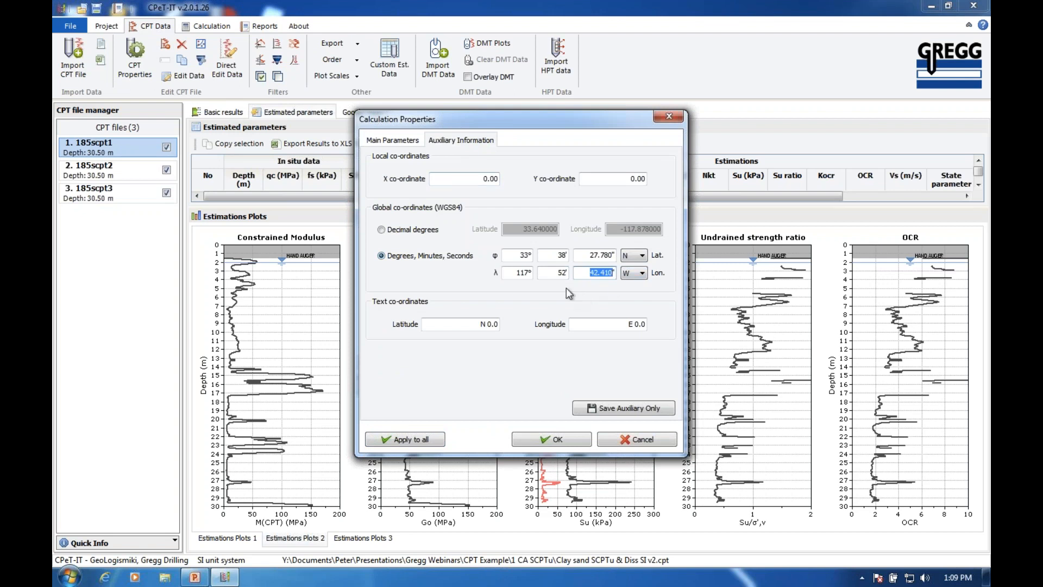
{"action": "left_click", "coordinate": [636, 438]}
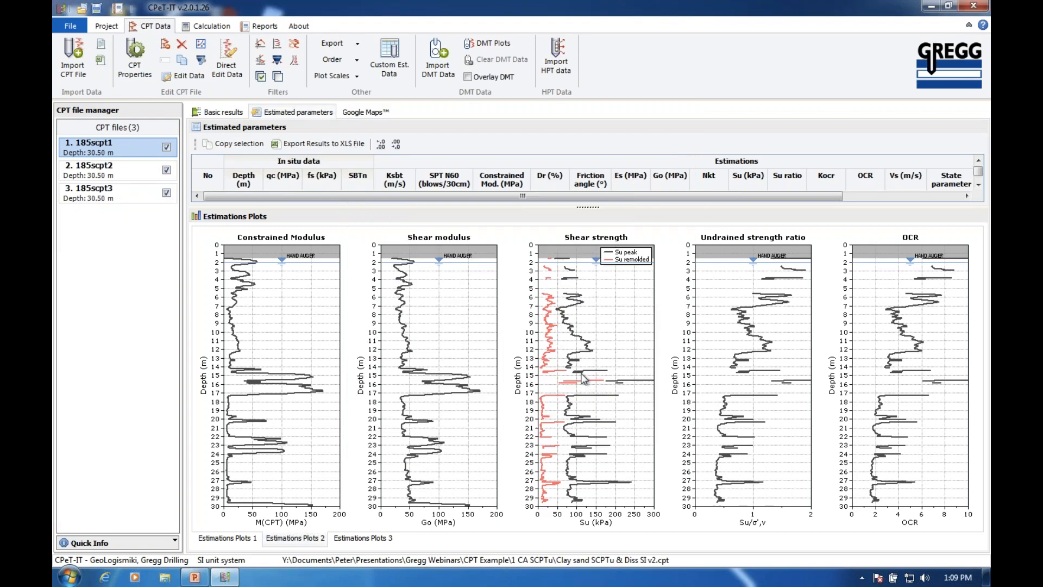
Examine the CPT locations in Google Maps, check the option for adding the current CPT, and switch to satellite imagery
{"action": "left_click", "coordinate": [365, 113]}
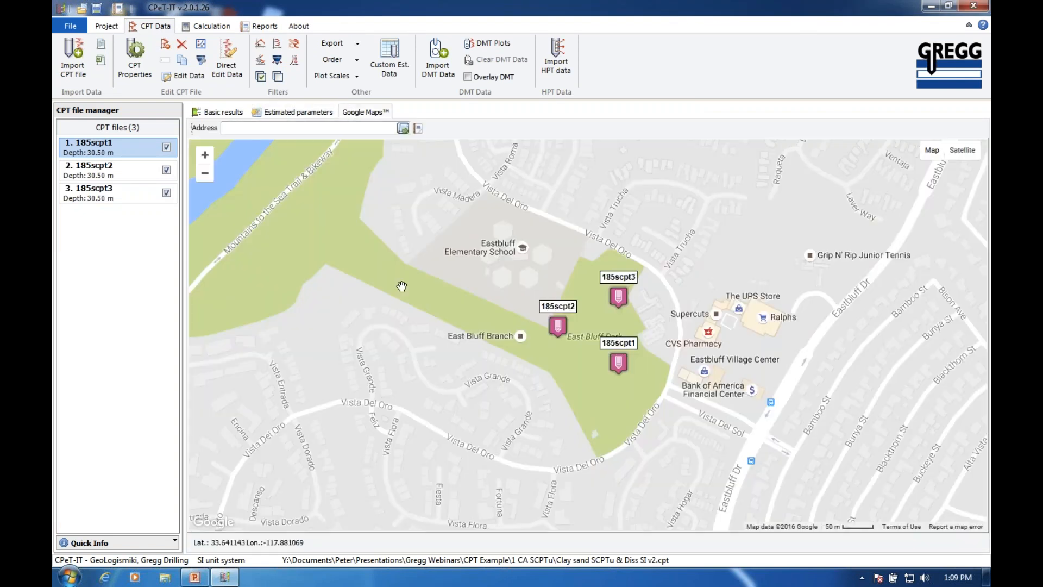
{"action": "right_click", "coordinate": [458, 297]}
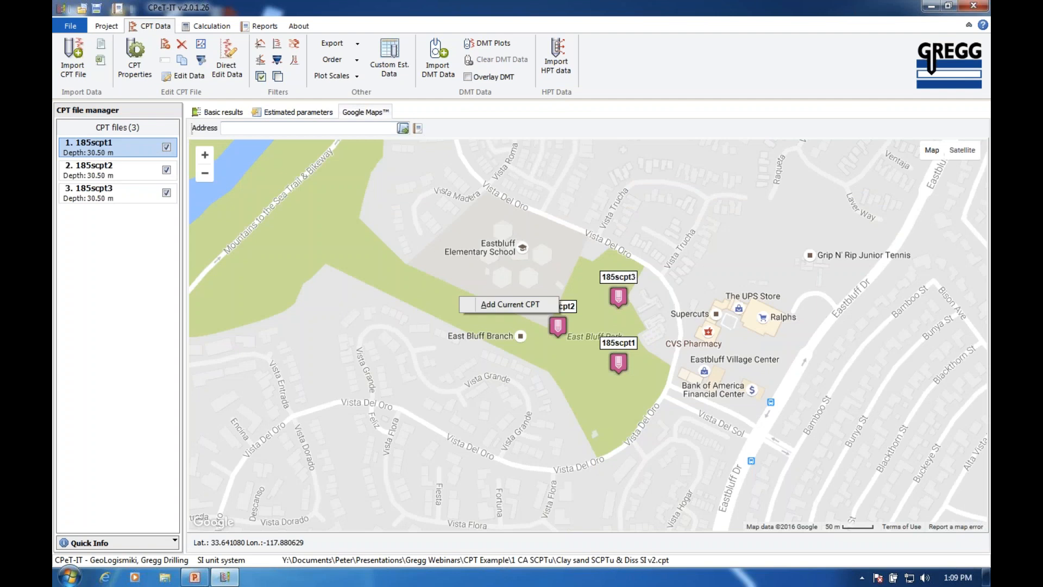
{"action": "left_click", "coordinate": [421, 306]}
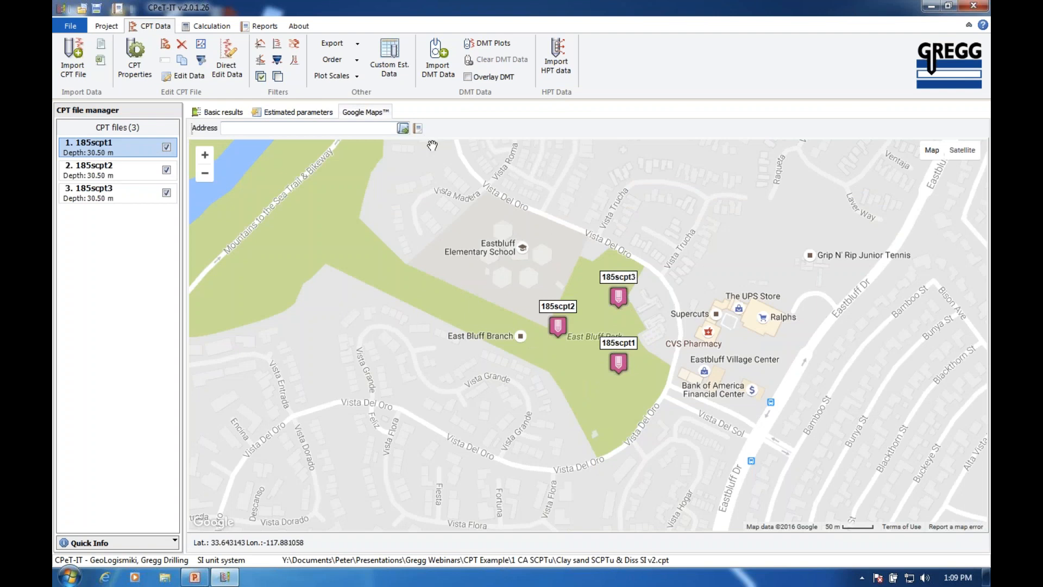
{"action": "left_click_drag", "start_coordinate": [469, 259], "coordinate": [478, 334]}
{"action": "left_click_drag", "start_coordinate": [461, 289], "coordinate": [412, 97]}
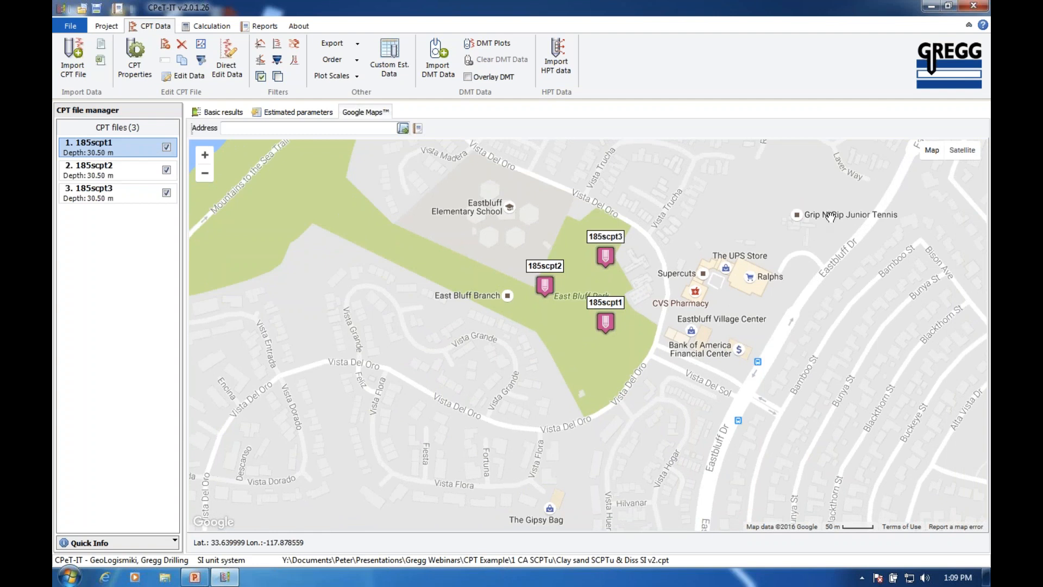
{"action": "left_click", "coordinate": [964, 151]}
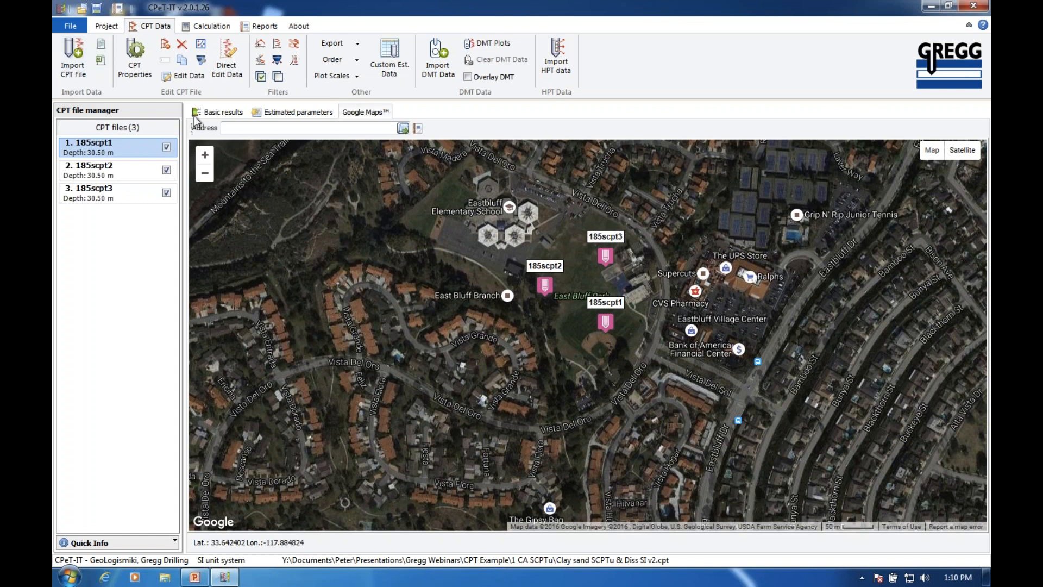
Return to the basic results and view the file types available for importing DMT data, without importing anything
{"action": "left_click", "coordinate": [214, 114]}
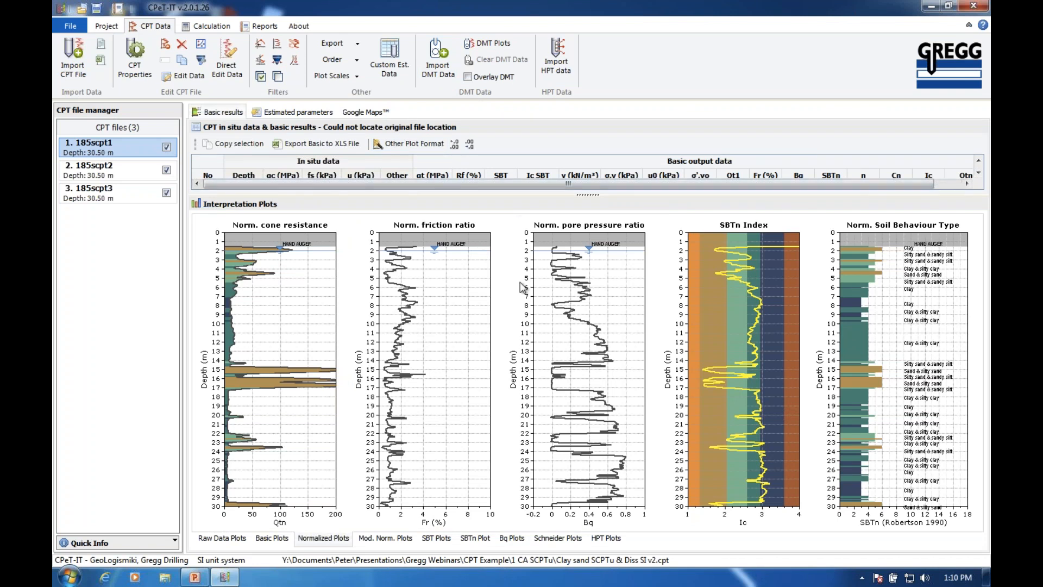
{"action": "left_click", "coordinate": [438, 76]}
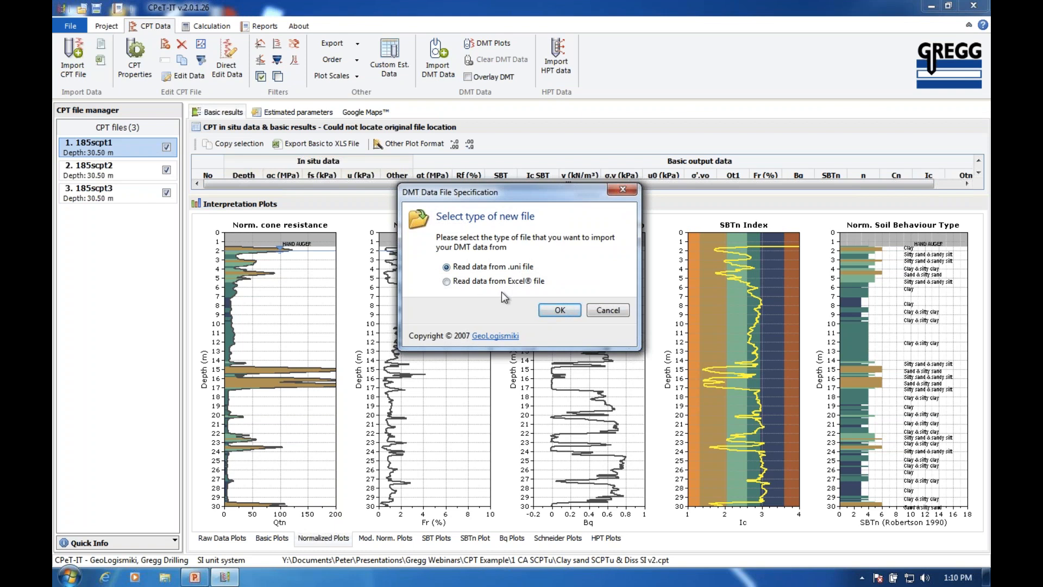
{"action": "left_click", "coordinate": [608, 310]}
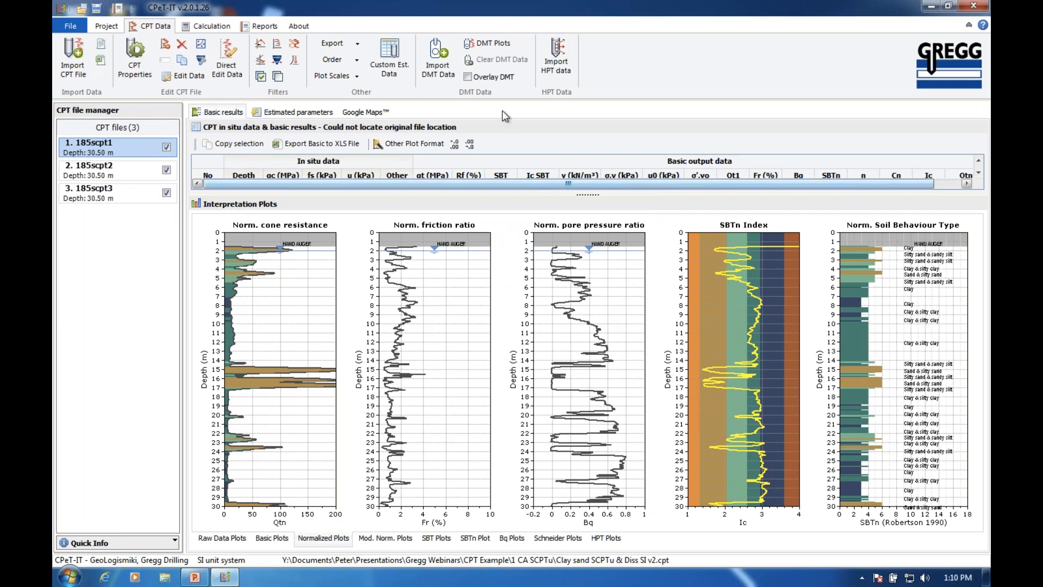
Examine all three sets of DMT estimation plots, including the combined CPT/DMT plots, and close them
{"action": "left_click", "coordinate": [488, 45]}
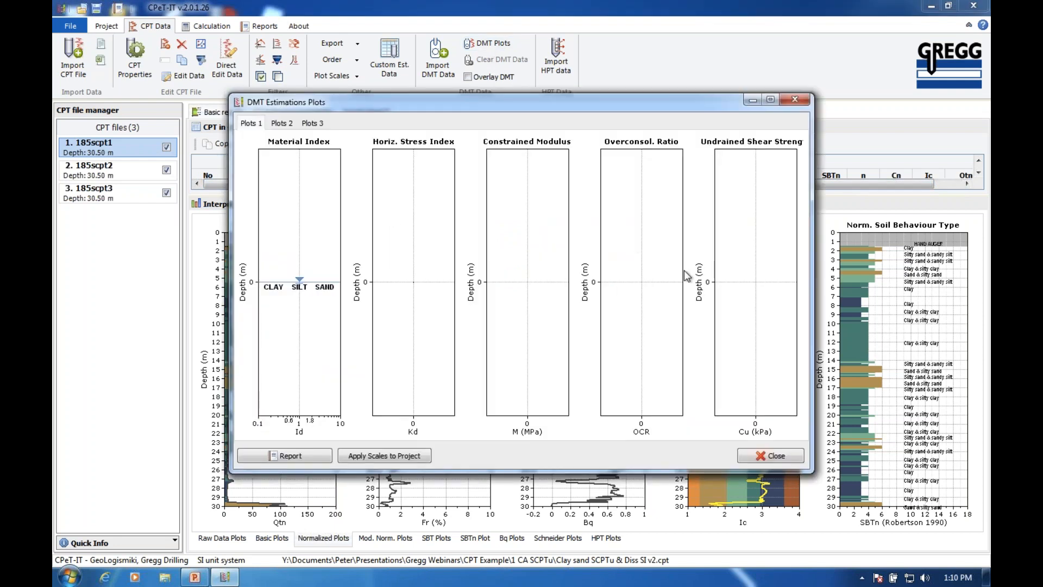
{"action": "left_click", "coordinate": [282, 123]}
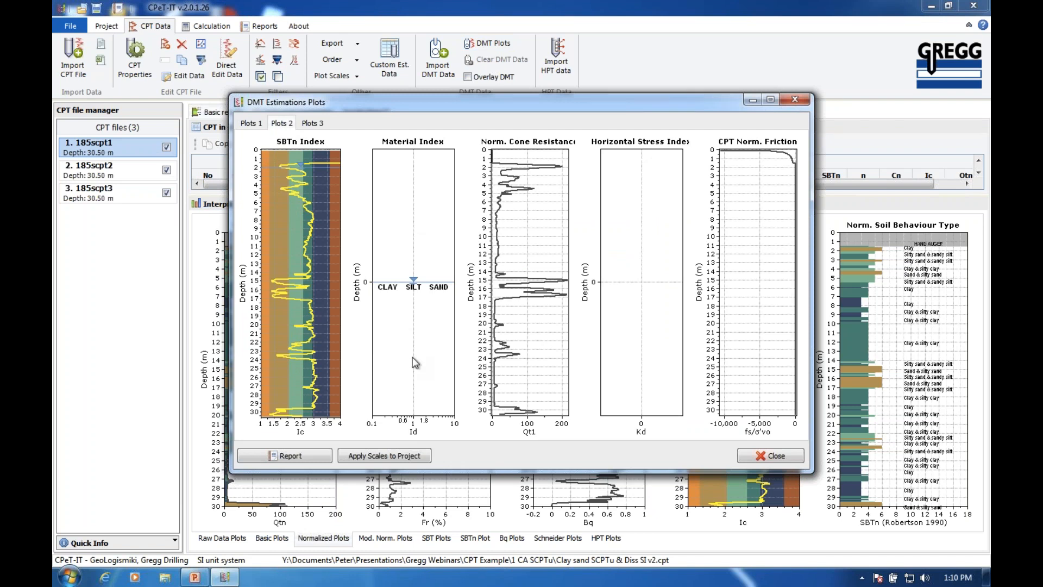
{"action": "left_click", "coordinate": [313, 124]}
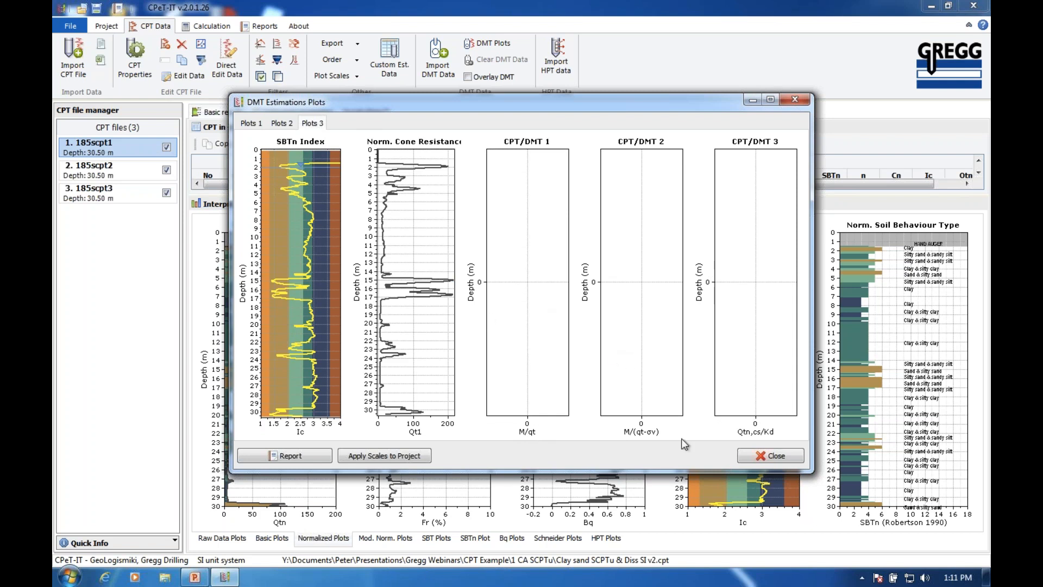
{"action": "left_click", "coordinate": [769, 457]}
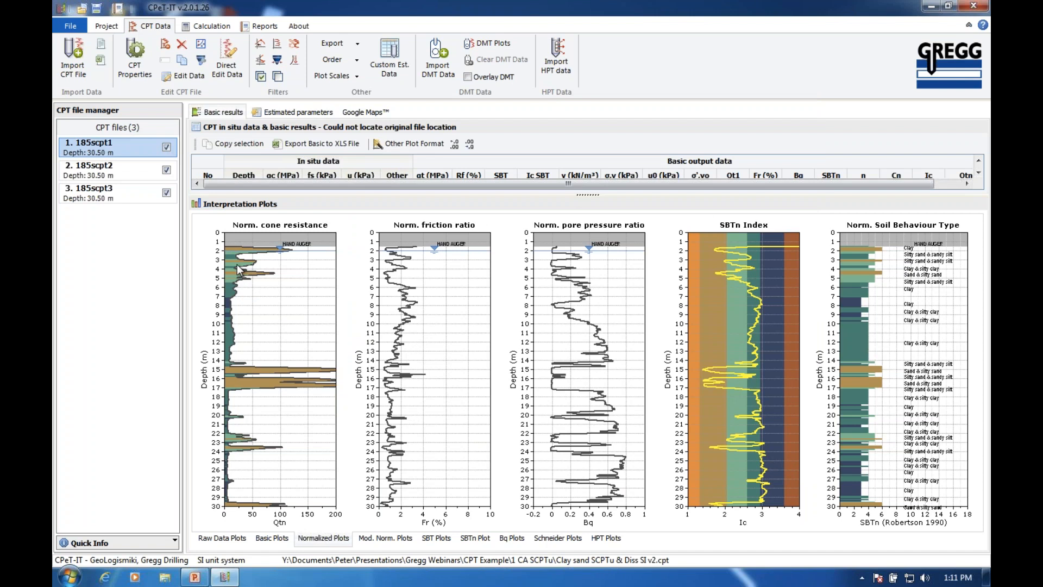
View the basic plots, the SBTn plot and the modified normalized plots of 185scpt1
{"action": "left_click", "coordinate": [272, 538]}
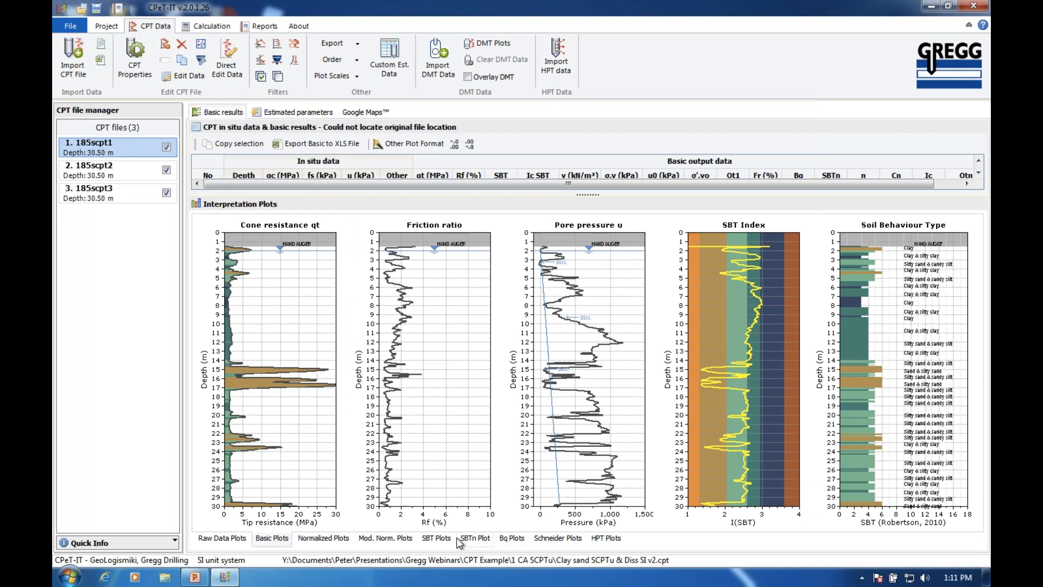
{"action": "left_click", "coordinate": [476, 538]}
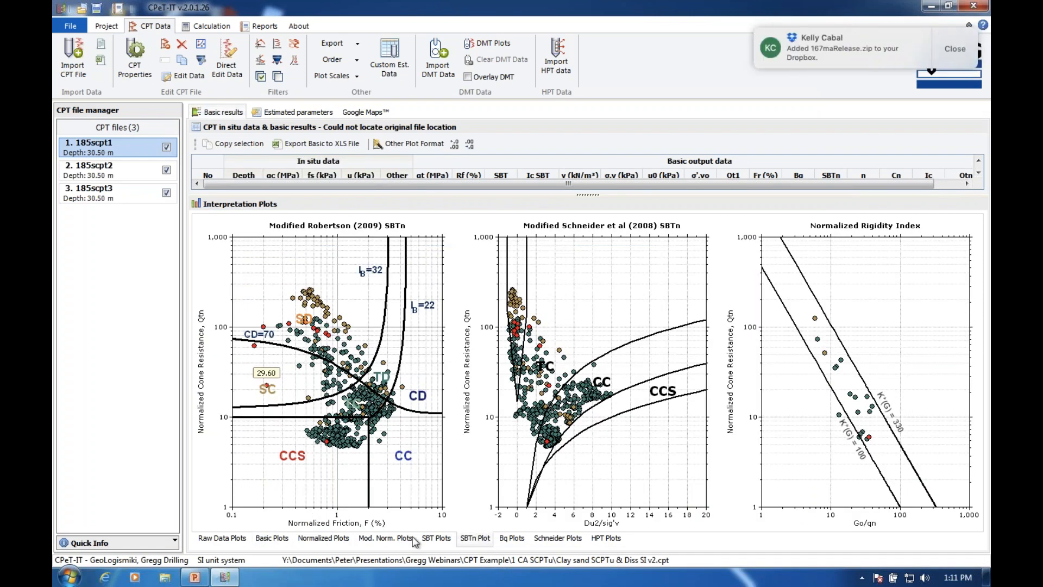
{"action": "left_click", "coordinate": [385, 538]}
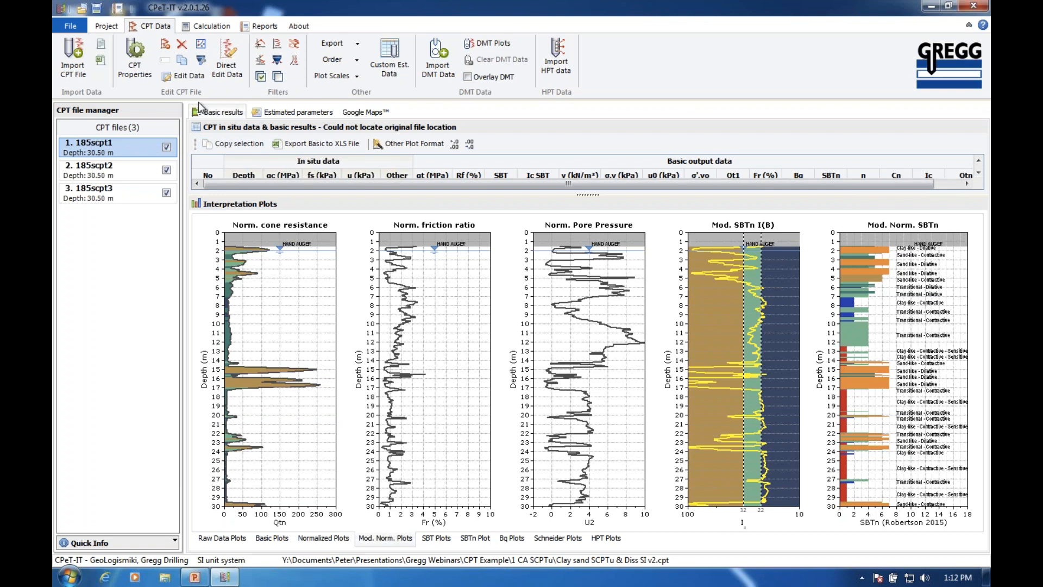
Set the average interval to 10 in the calculation properties of 185scpt1
{"action": "left_click", "coordinate": [136, 59]}
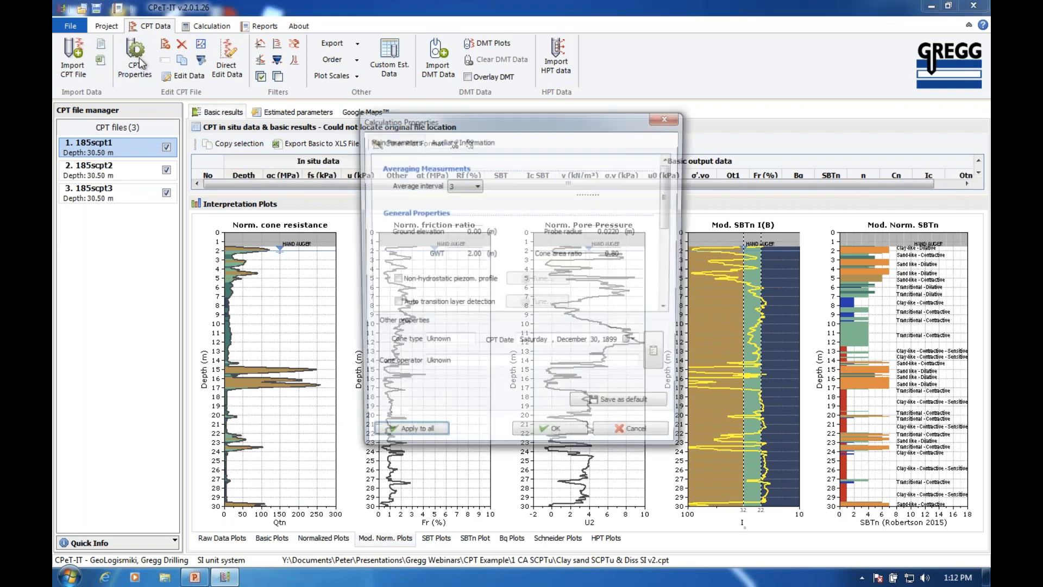
{"action": "left_click", "coordinate": [473, 186]}
{"action": "left_click", "coordinate": [467, 223]}
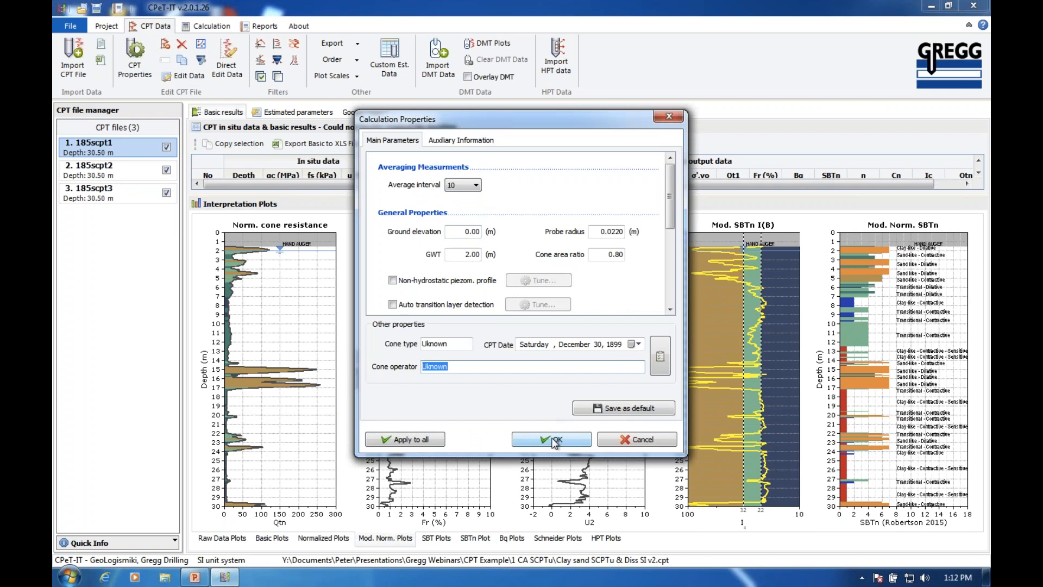
{"action": "left_click", "coordinate": [555, 440]}
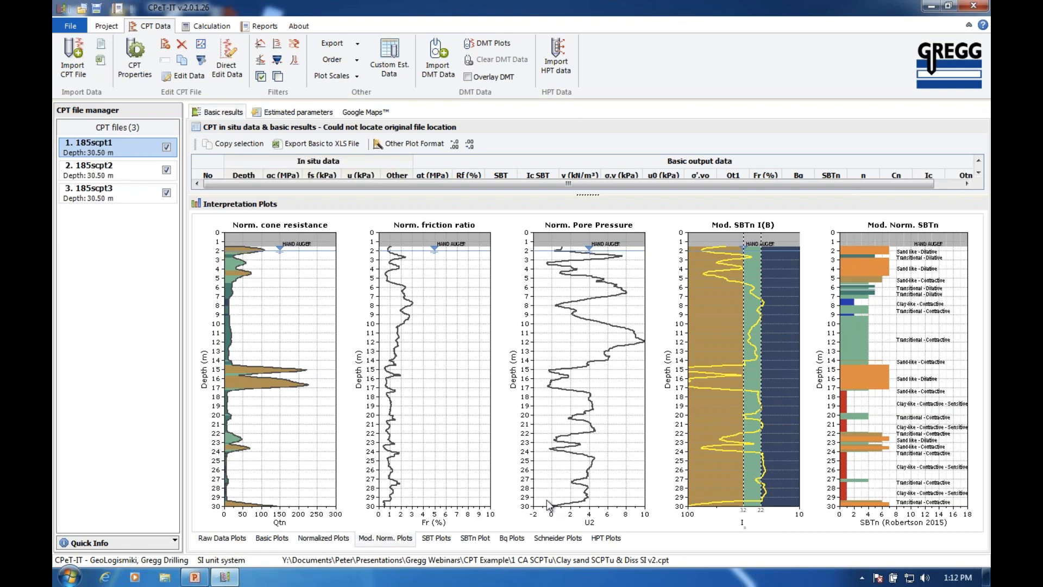
Review the normalized and basic plots, and check the inclination filter without applying it
{"action": "left_click", "coordinate": [321, 539]}
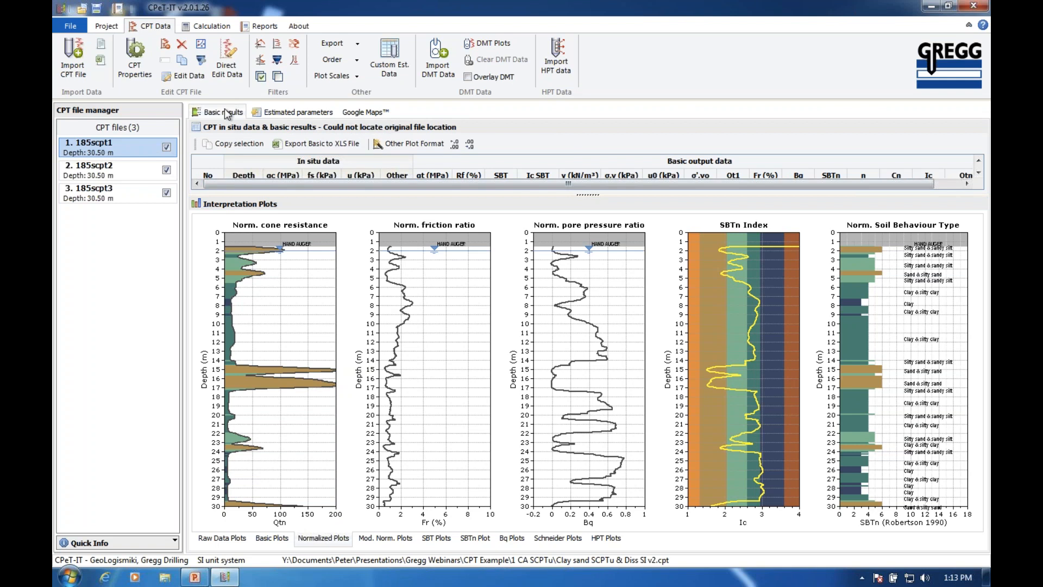
{"action": "left_click", "coordinate": [272, 539]}
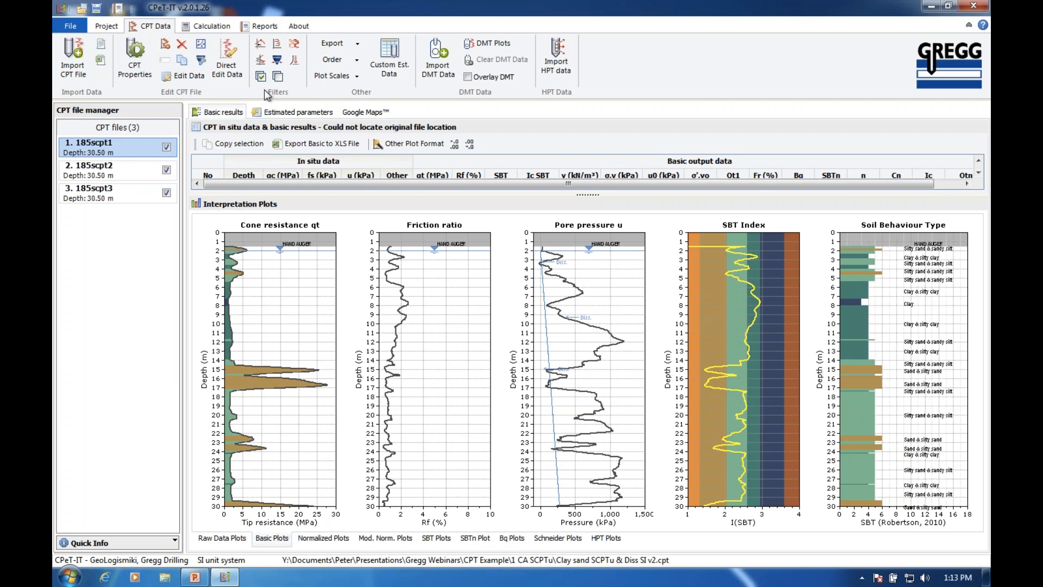
{"action": "left_click", "coordinate": [294, 62]}
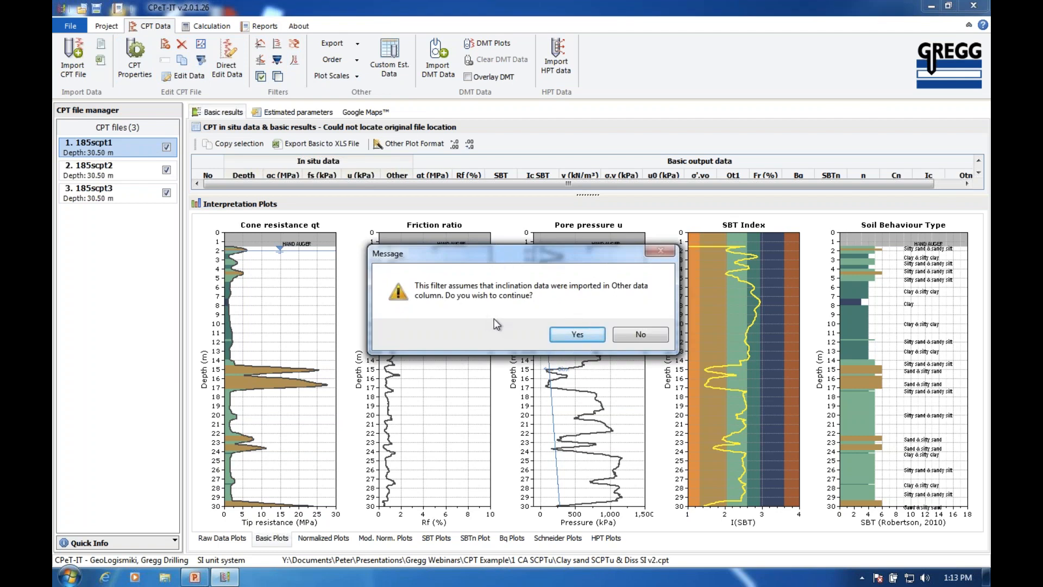
{"action": "left_click", "coordinate": [633, 336]}
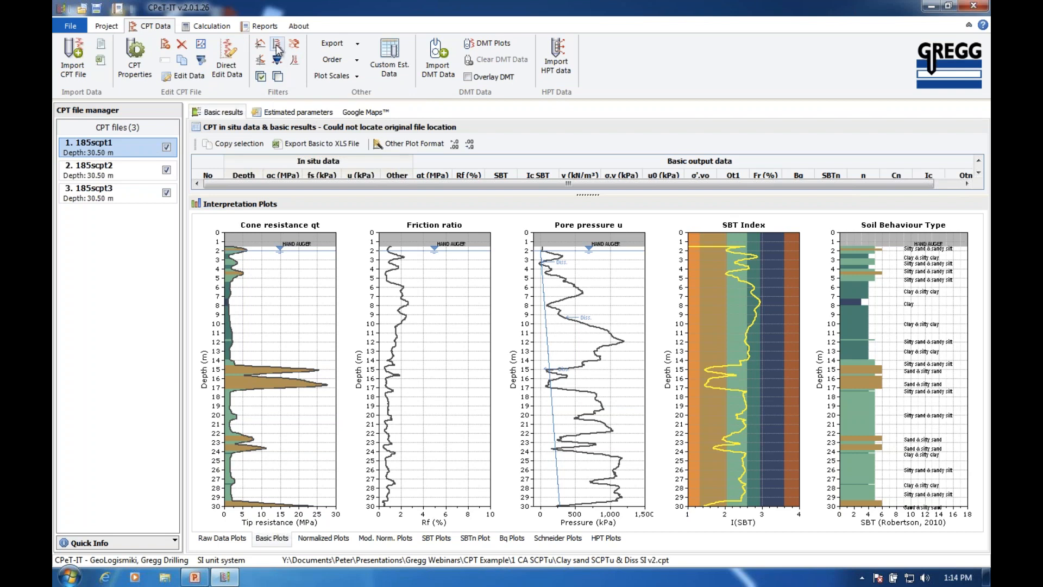
Inspect the spike filter's settings for the measured channels without applying it, and run the data check on 185scpt1
{"action": "left_click", "coordinate": [277, 45]}
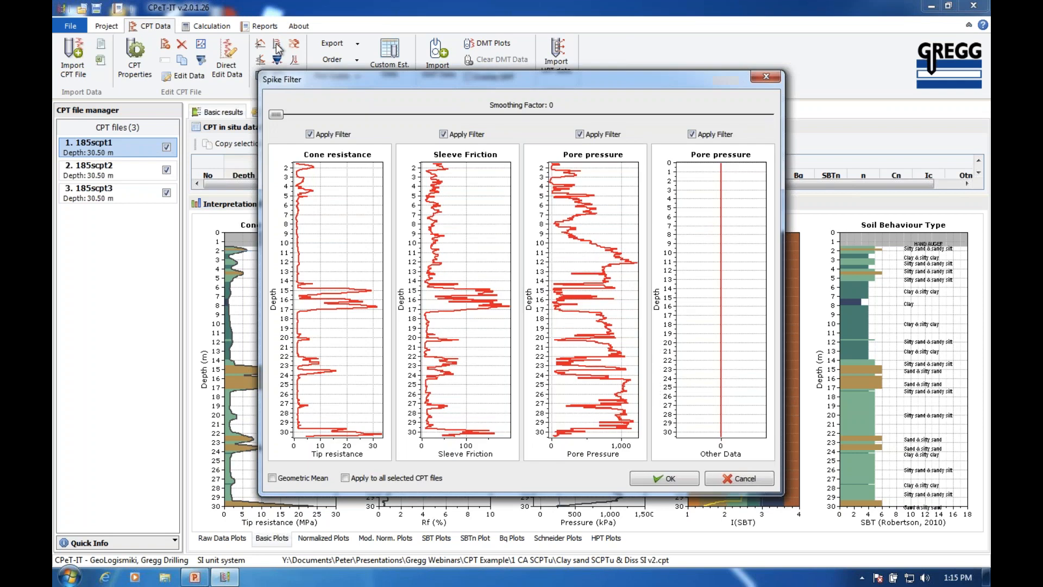
{"action": "left_click", "coordinate": [445, 135]}
{"action": "left_click", "coordinate": [580, 135]}
{"action": "left_click", "coordinate": [762, 77]}
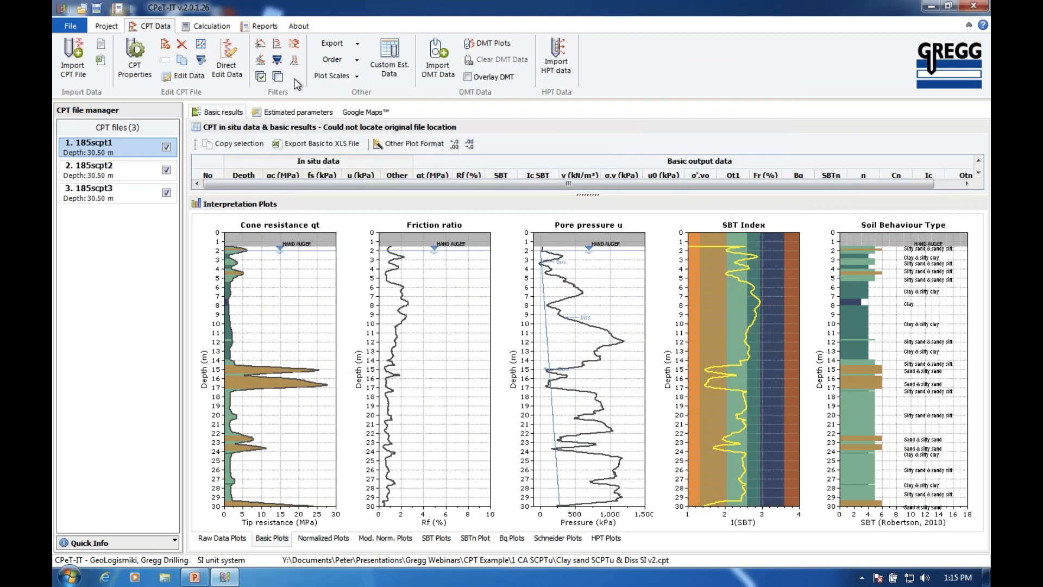
{"action": "left_click", "coordinate": [202, 61]}
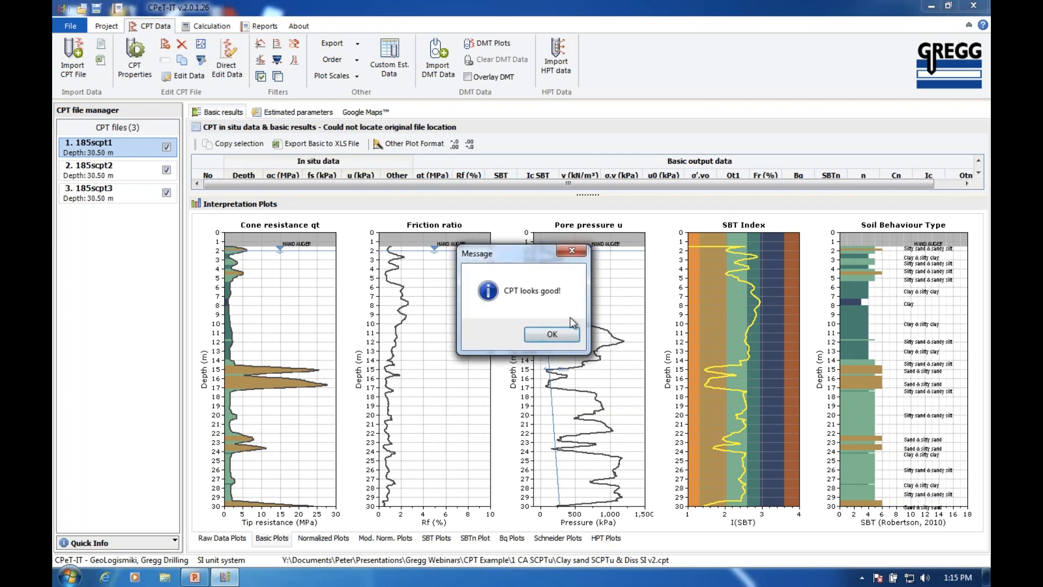
{"action": "left_click", "coordinate": [552, 335]}
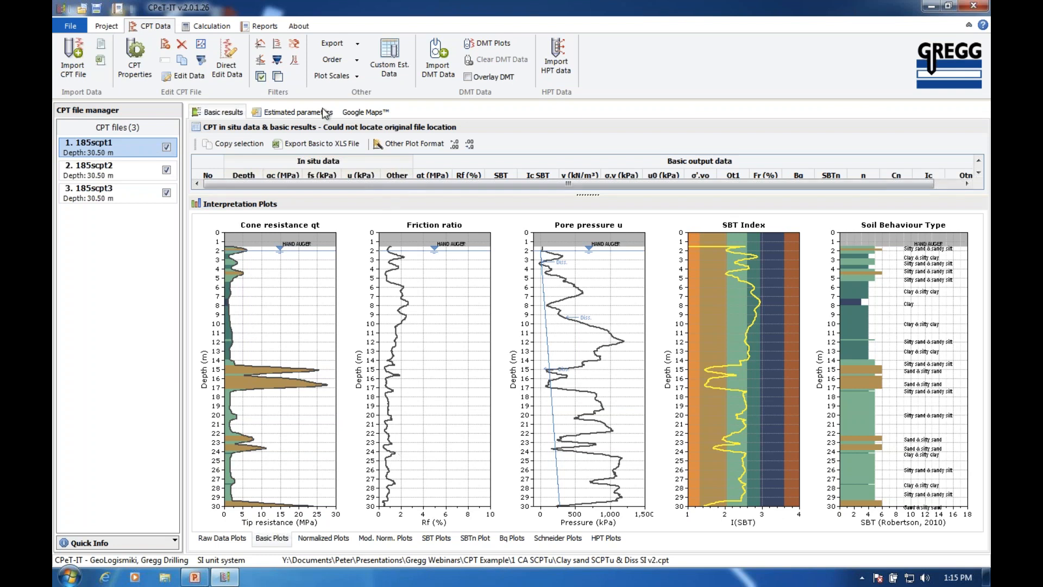
View the estimated parameters, the SBT plots and the normalized plots of 185scpt1
{"action": "left_click", "coordinate": [310, 113]}
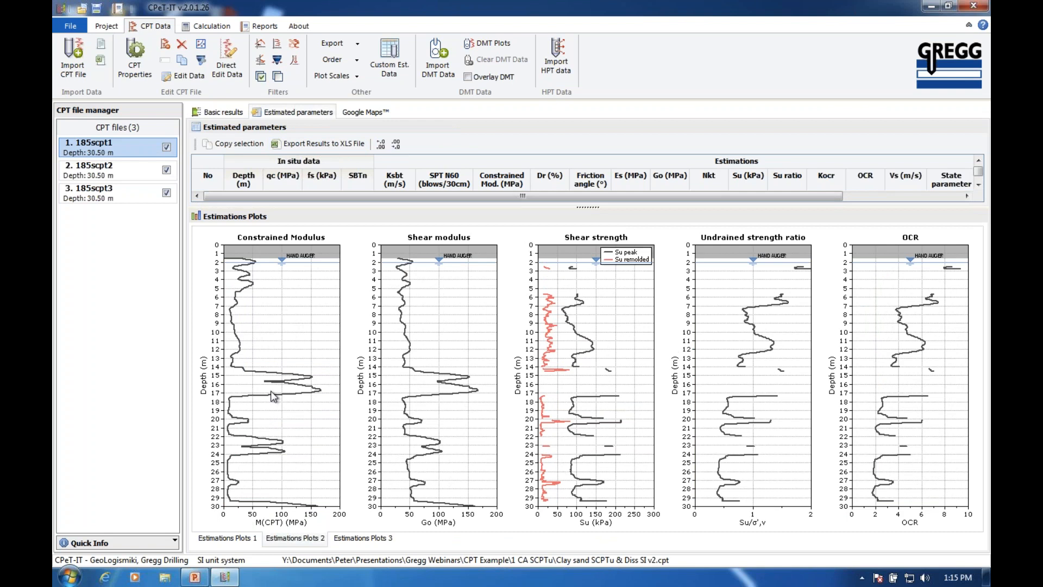
{"action": "left_click", "coordinate": [228, 112]}
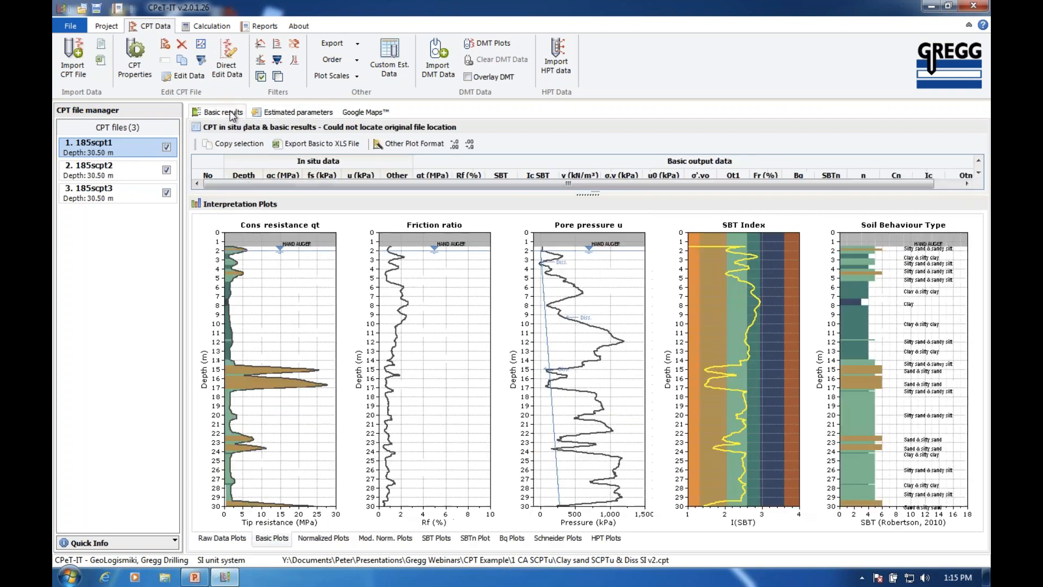
{"action": "left_click", "coordinate": [433, 538]}
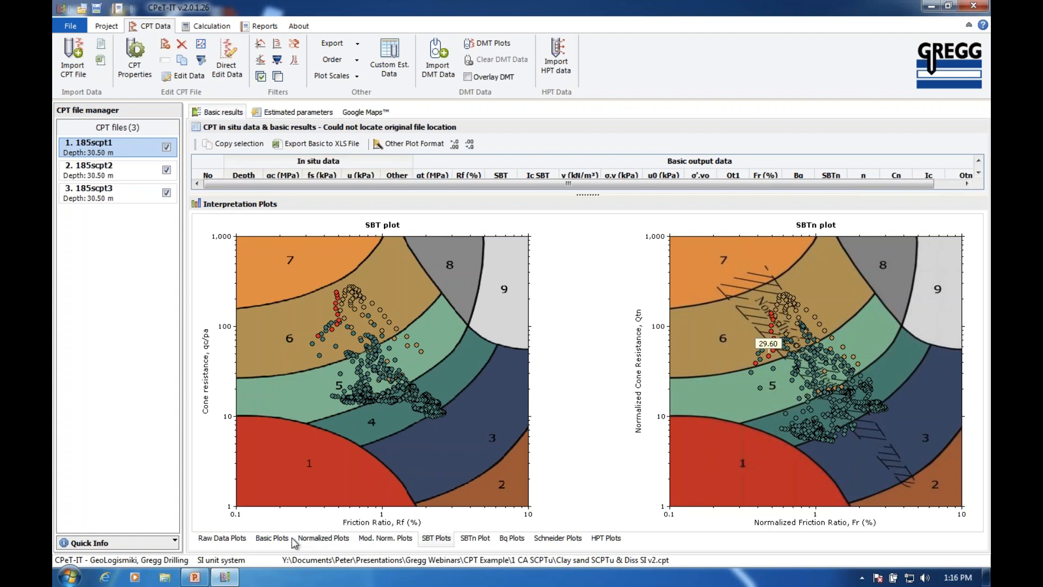
{"action": "left_click", "coordinate": [328, 540]}
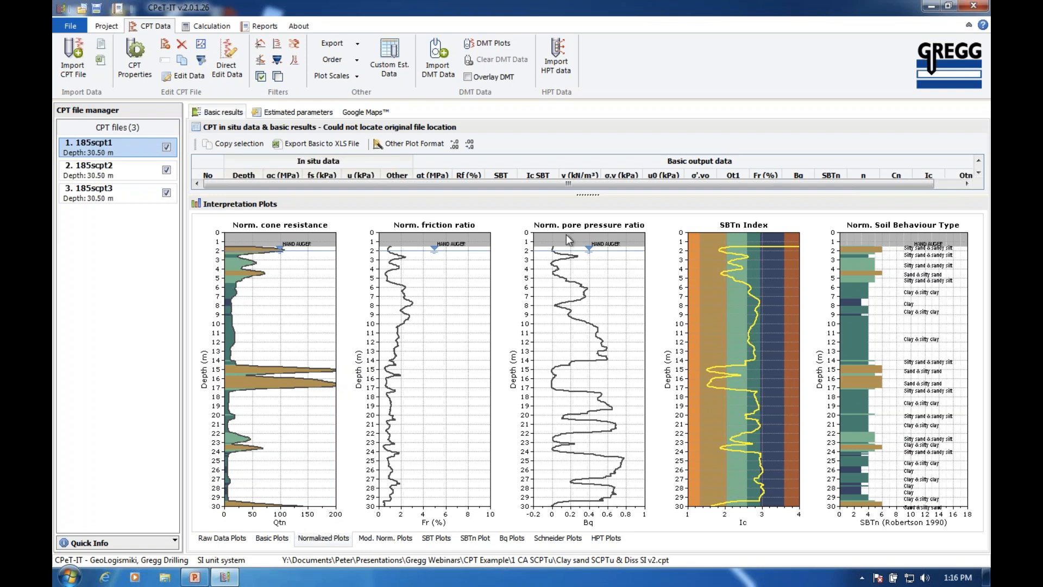
Base the soil classification for the estimated parameters on an Ic cut-off of 2.50 and display the cut-off on the SBTn plot
{"action": "left_click", "coordinate": [324, 113]}
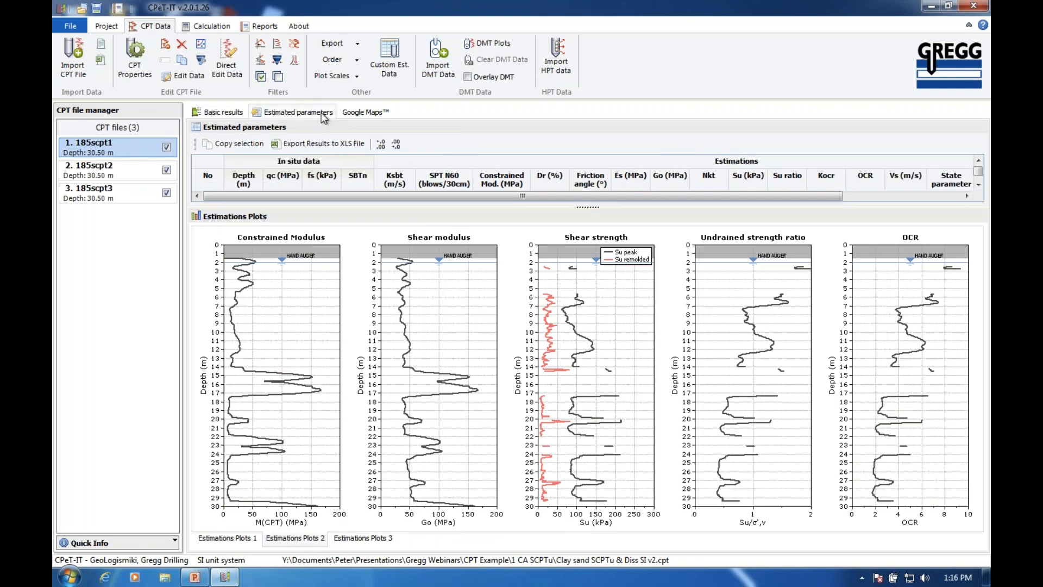
{"action": "left_click", "coordinate": [201, 48]}
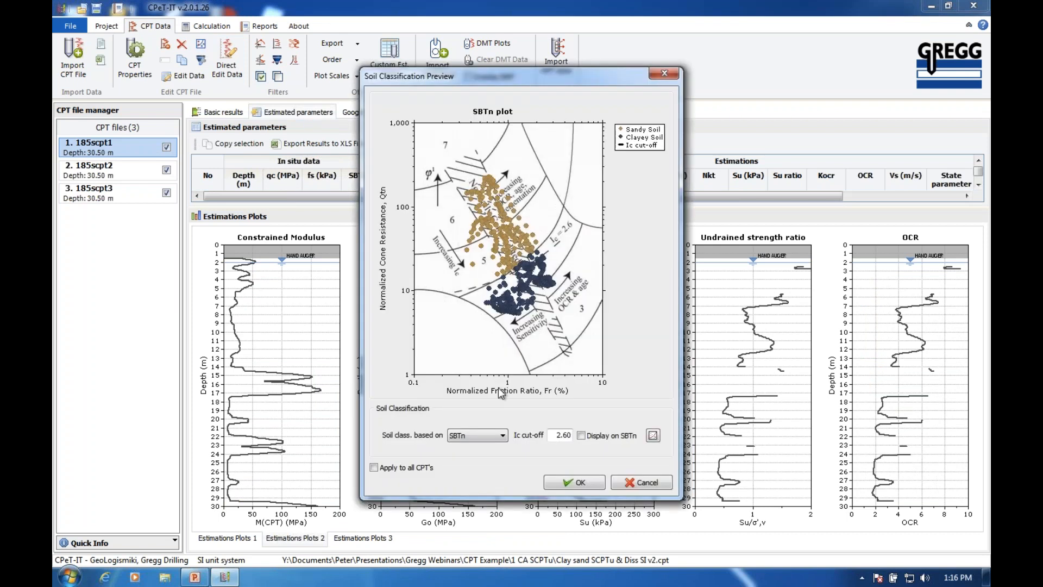
{"action": "left_click", "coordinate": [503, 436]}
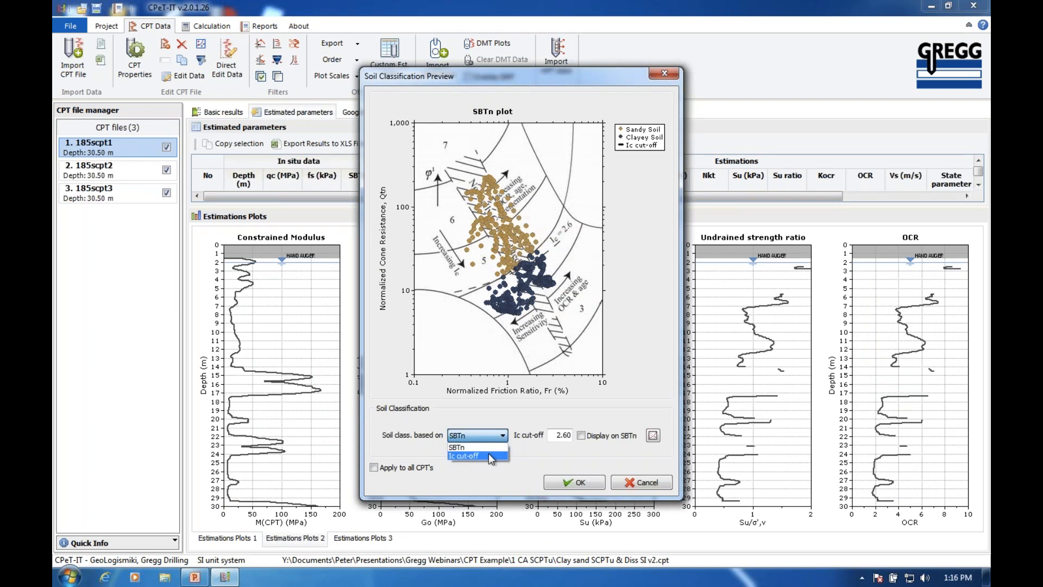
{"action": "left_click", "coordinate": [487, 455]}
{"action": "double_click", "coordinate": [560, 435]}
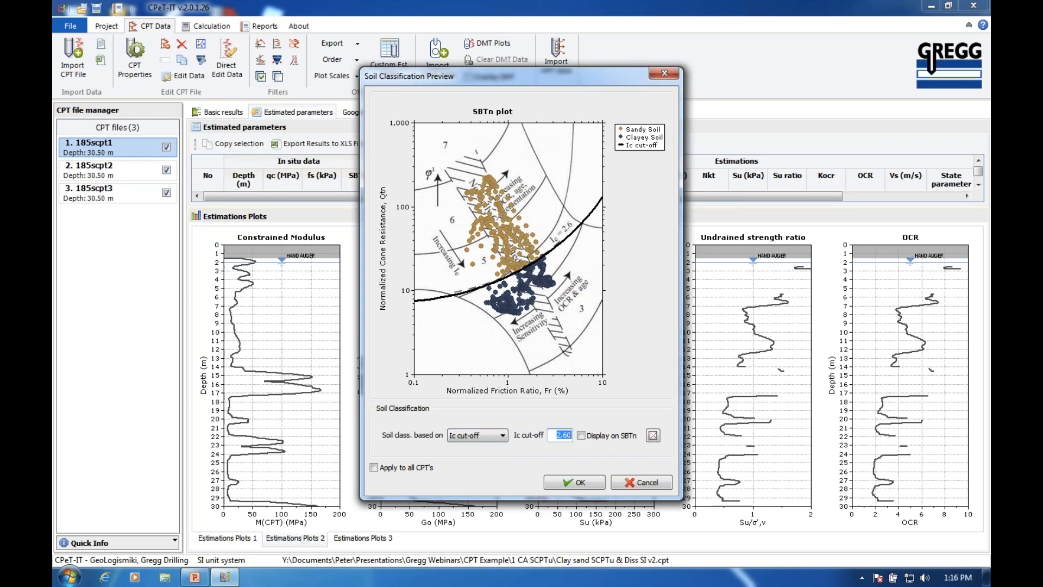
{"action": "type", "text": ".5"}
{"action": "left_click", "coordinate": [581, 435]}
{"action": "left_click", "coordinate": [580, 483]}
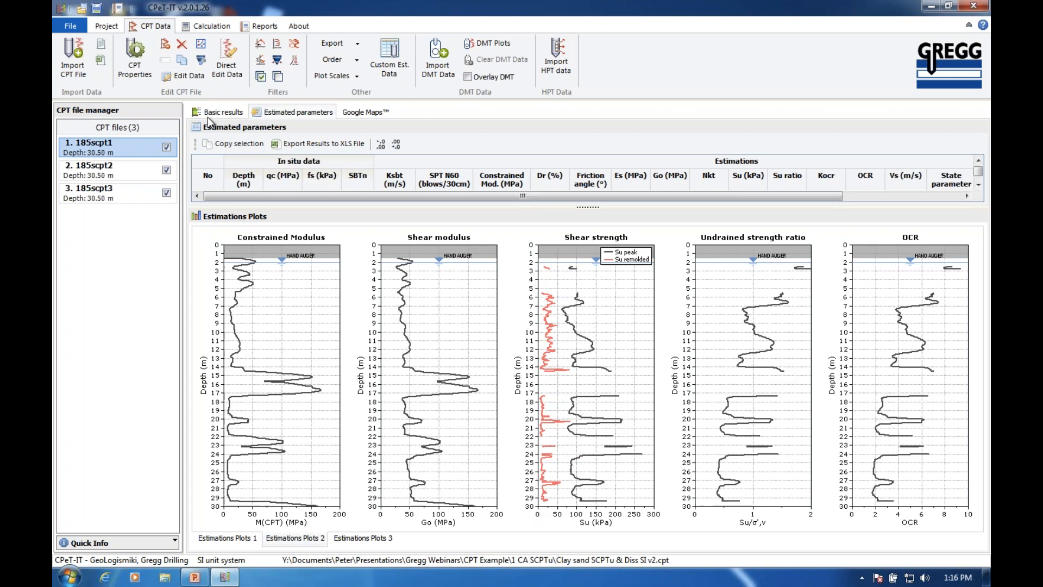
Change the soil classification basis to SBTn, and view the normalized and basic plots in the basic results
{"action": "left_click", "coordinate": [201, 48]}
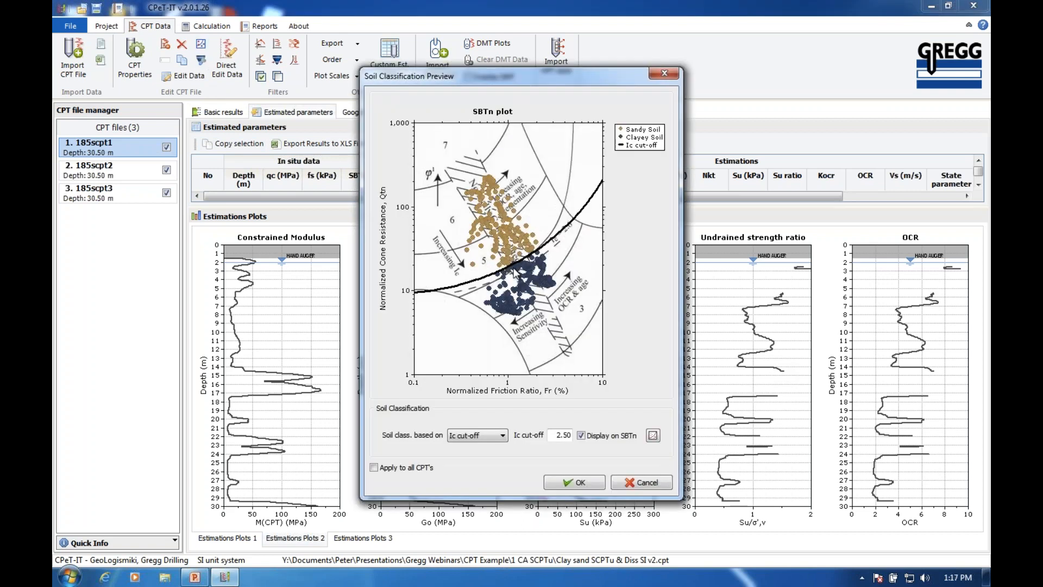
{"action": "left_click", "coordinate": [503, 435]}
{"action": "left_click", "coordinate": [498, 447]}
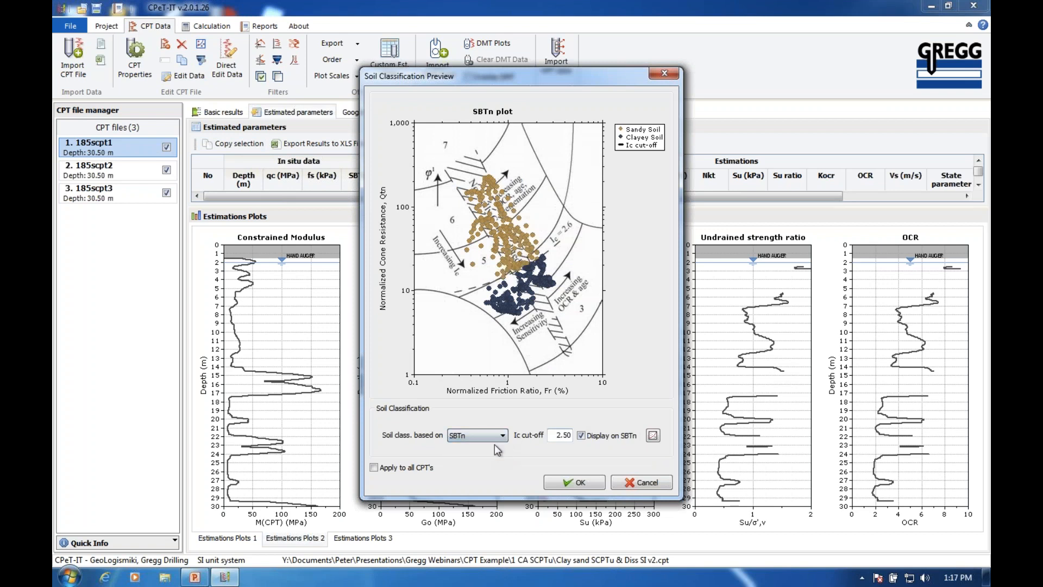
{"action": "left_click", "coordinate": [579, 482]}
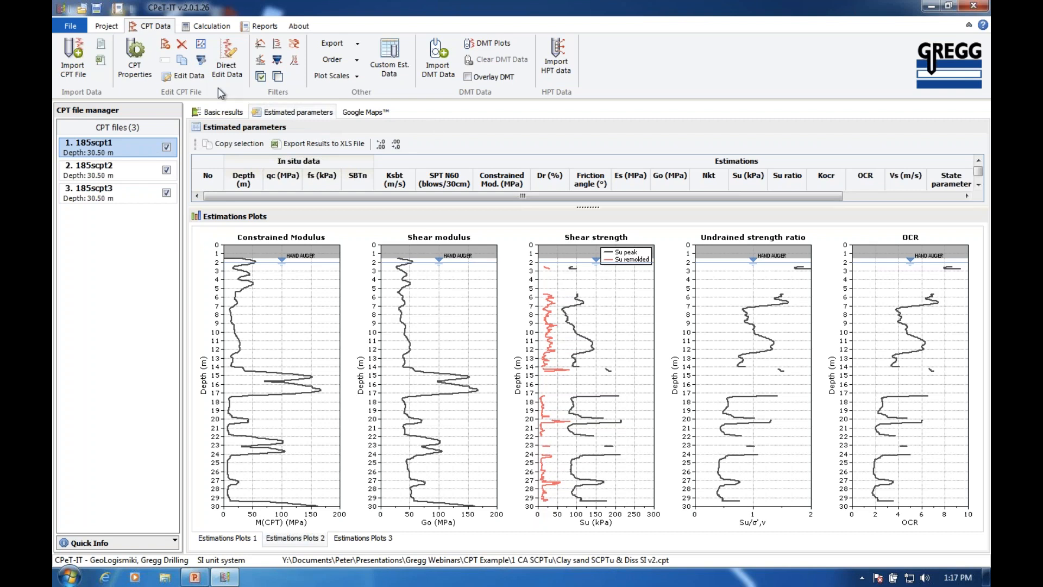
{"action": "left_click", "coordinate": [218, 112]}
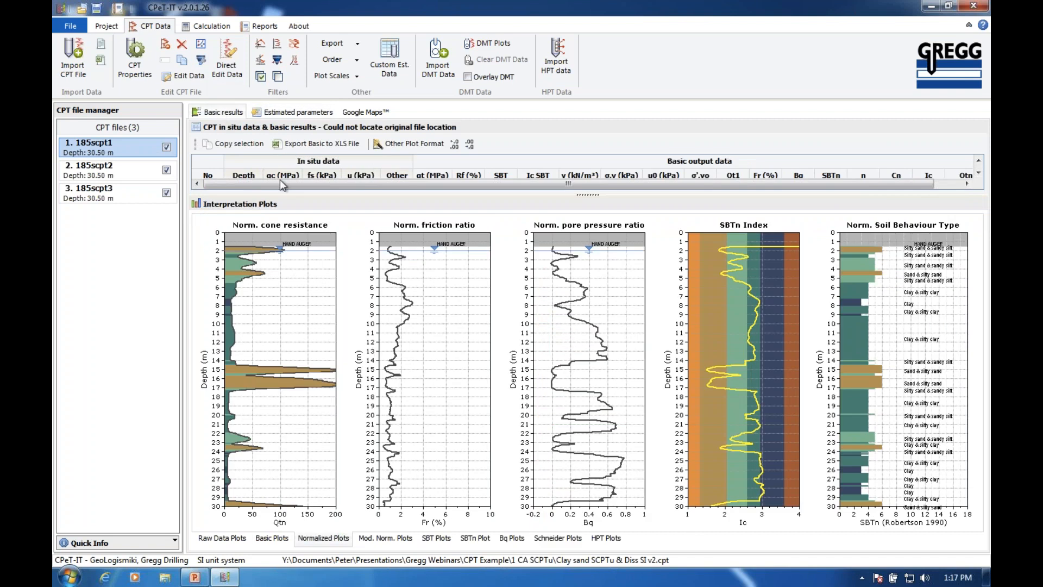
{"action": "left_click", "coordinate": [272, 538]}
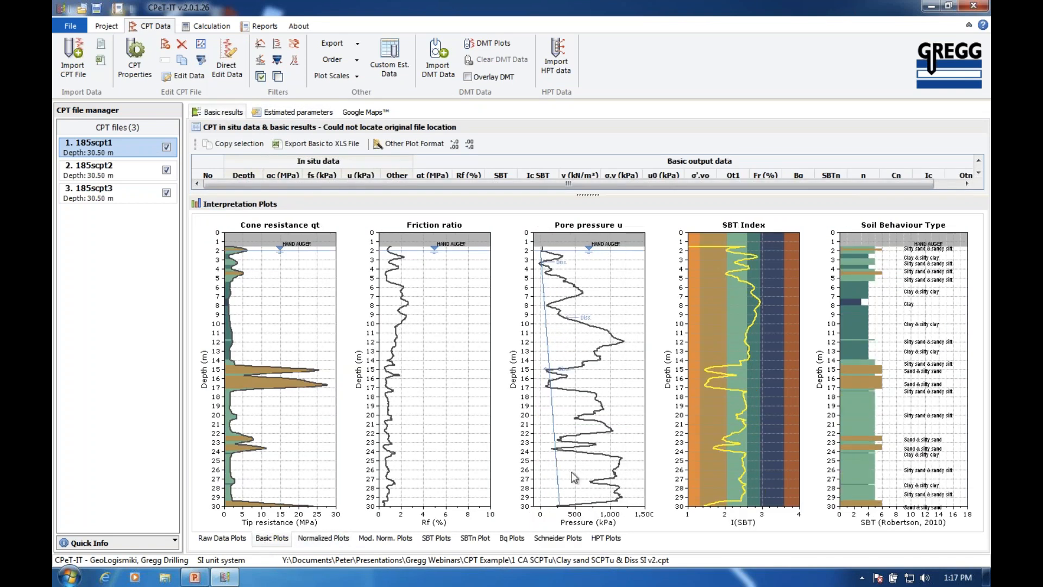
Enable the non-hydrostatic piezometric profile for 185scpt1 and add a custom pore pressure of 0 kPa at 2 m depth
{"action": "left_click", "coordinate": [142, 78]}
{"action": "left_click", "coordinate": [393, 281]}
{"action": "left_click", "coordinate": [525, 280]}
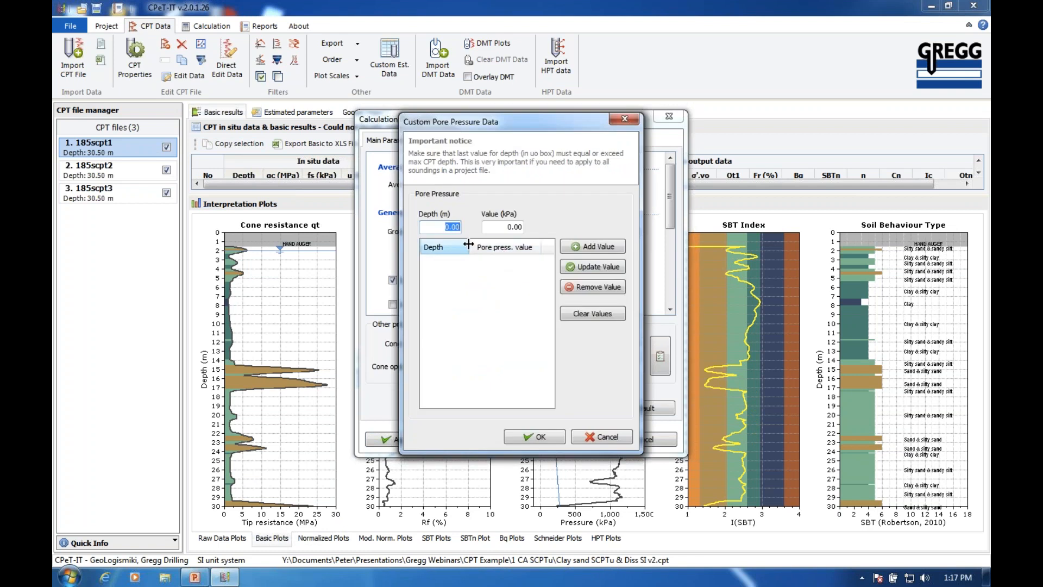
{"action": "type", "text": "2"}
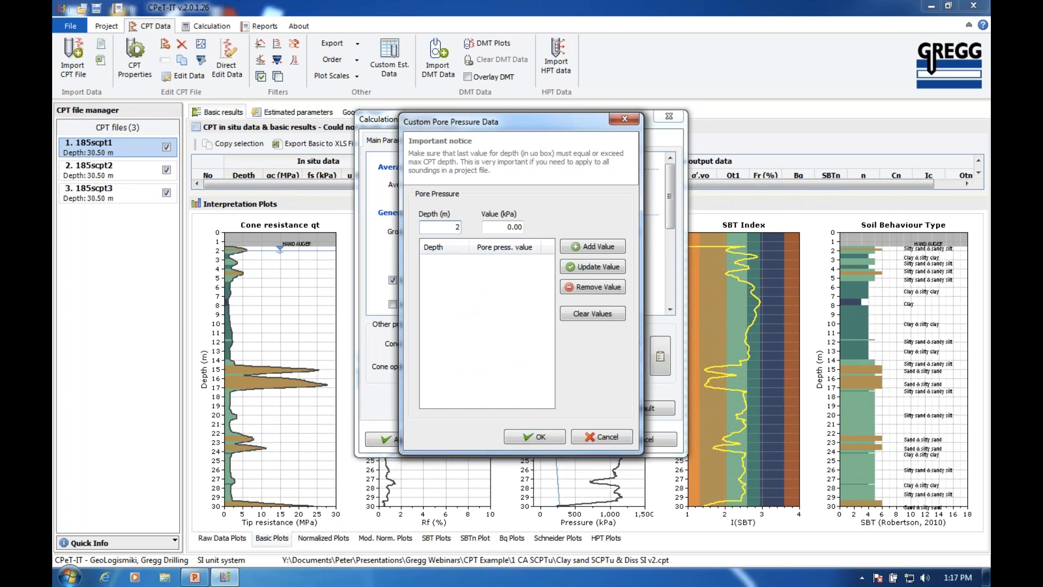
{"action": "left_click", "coordinate": [575, 247]}
Add a custom pore pressure of 500 kPa at 30 m depth and apply the profile to 185scpt1
{"action": "double_click", "coordinate": [454, 227]}
{"action": "type", "text": "30"}
{"action": "double_click", "coordinate": [507, 227]}
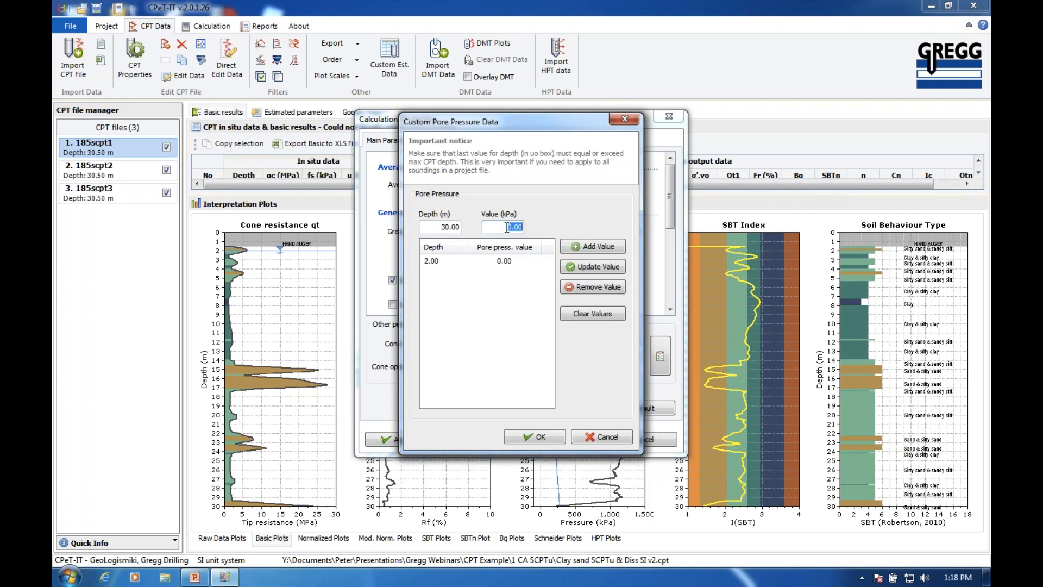
{"action": "type", "text": "500"}
{"action": "left_click", "coordinate": [570, 250]}
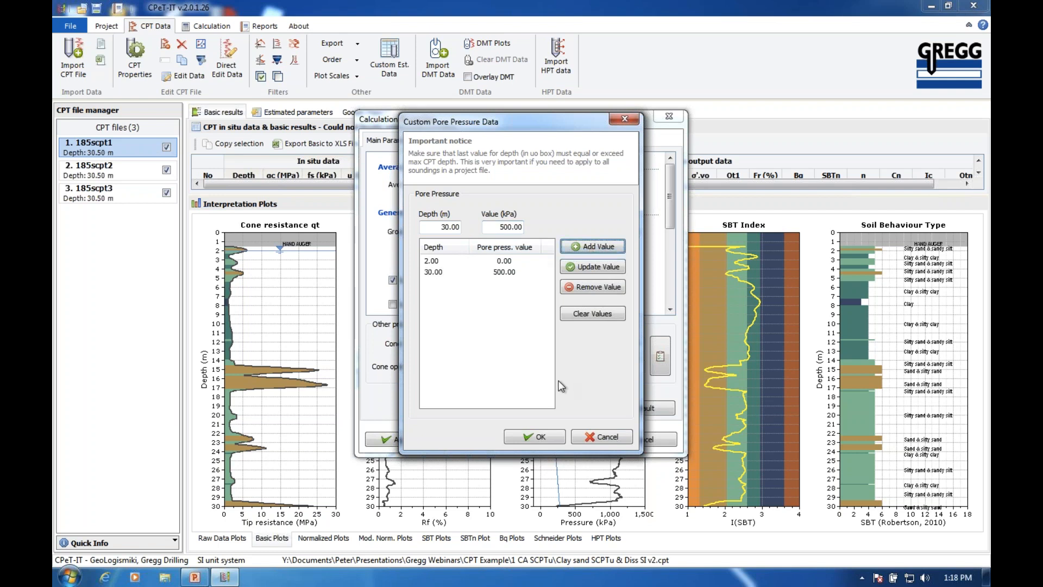
{"action": "left_click", "coordinate": [547, 436]}
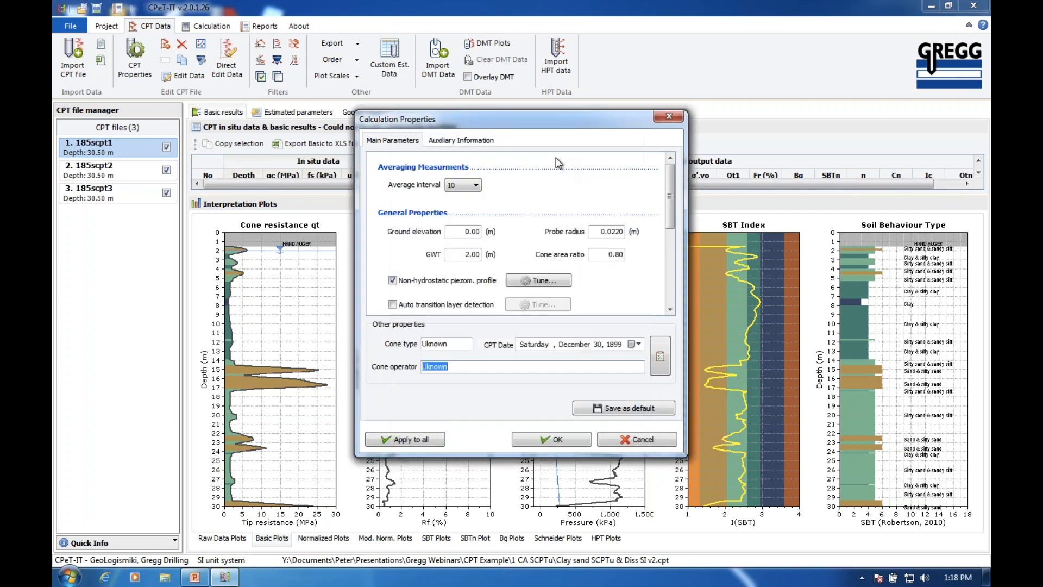
{"action": "left_click_drag", "start_coordinate": [549, 119], "coordinate": [366, 130]}
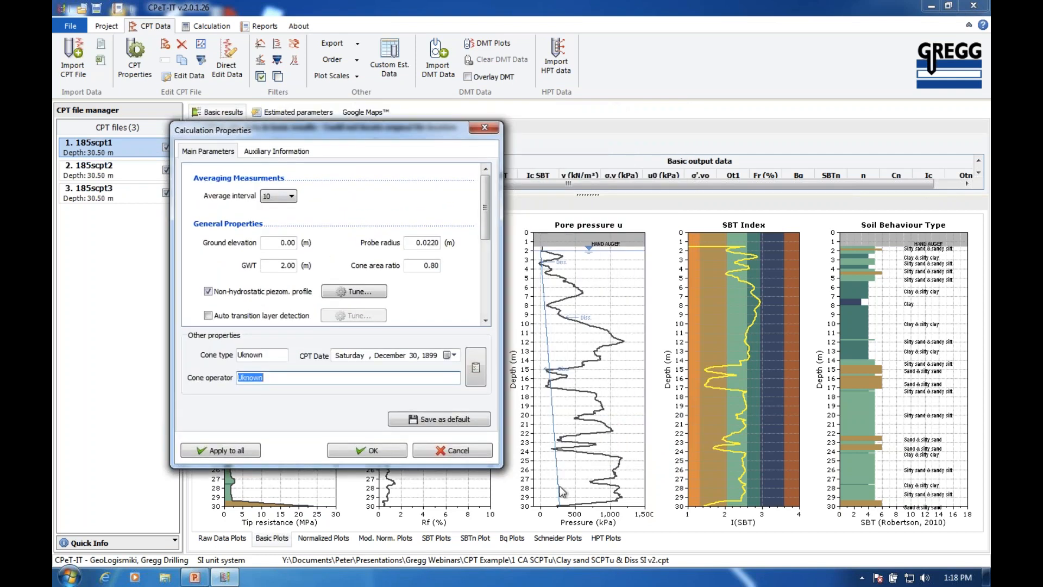
{"action": "left_click", "coordinate": [375, 451]}
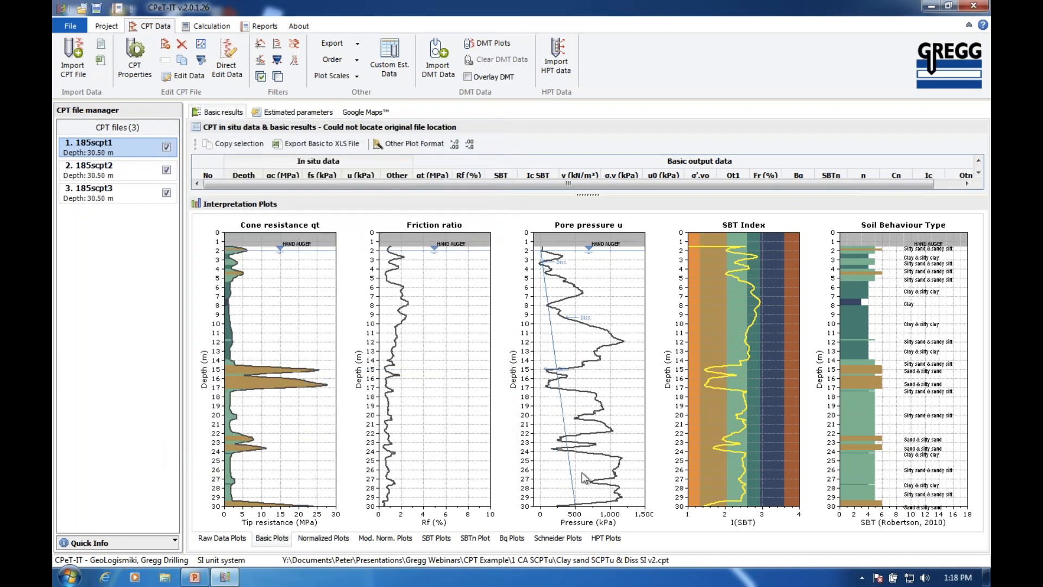
Turn off the non-hydrostatic piezometric profile of 185scpt1
{"action": "left_click", "coordinate": [135, 69]}
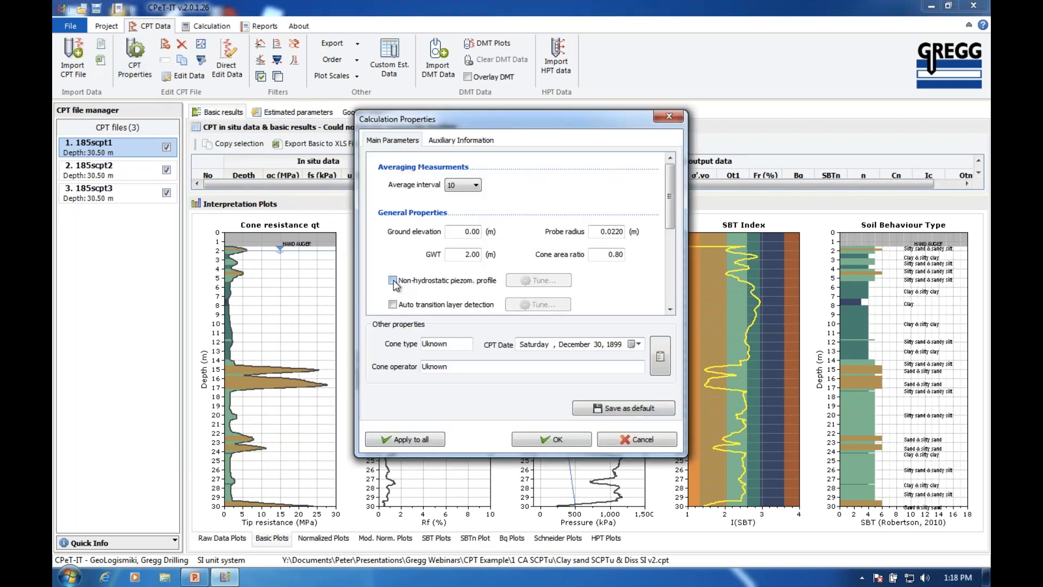
{"action": "left_click", "coordinate": [551, 439]}
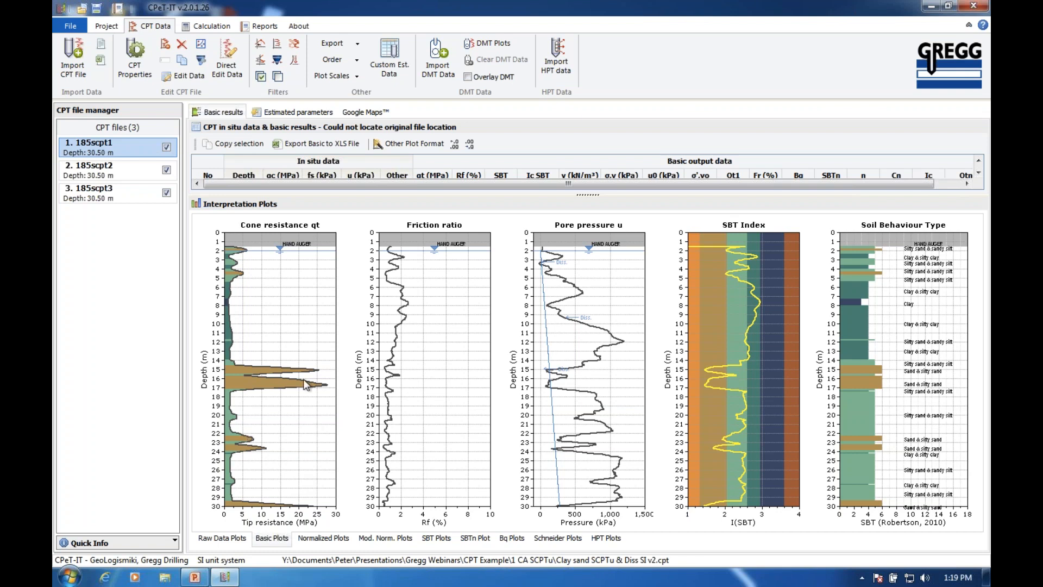
Set the groundwater table depth of 185scpt1 to 0 m in its calculation properties
{"action": "left_click", "coordinate": [135, 65]}
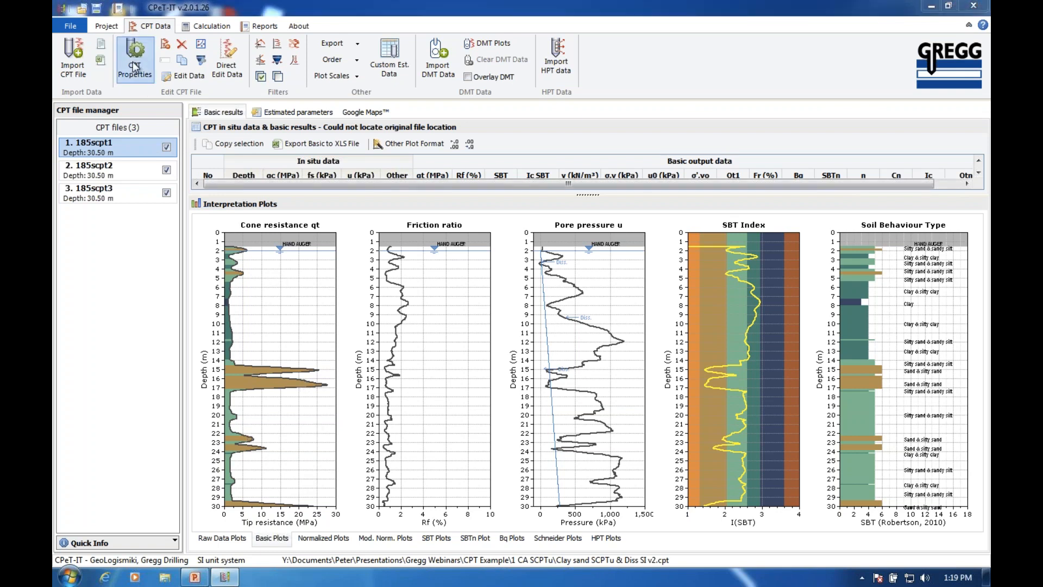
{"action": "left_click_drag", "start_coordinate": [464, 254], "coordinate": [485, 251]}
{"action": "type", "text": "0"}
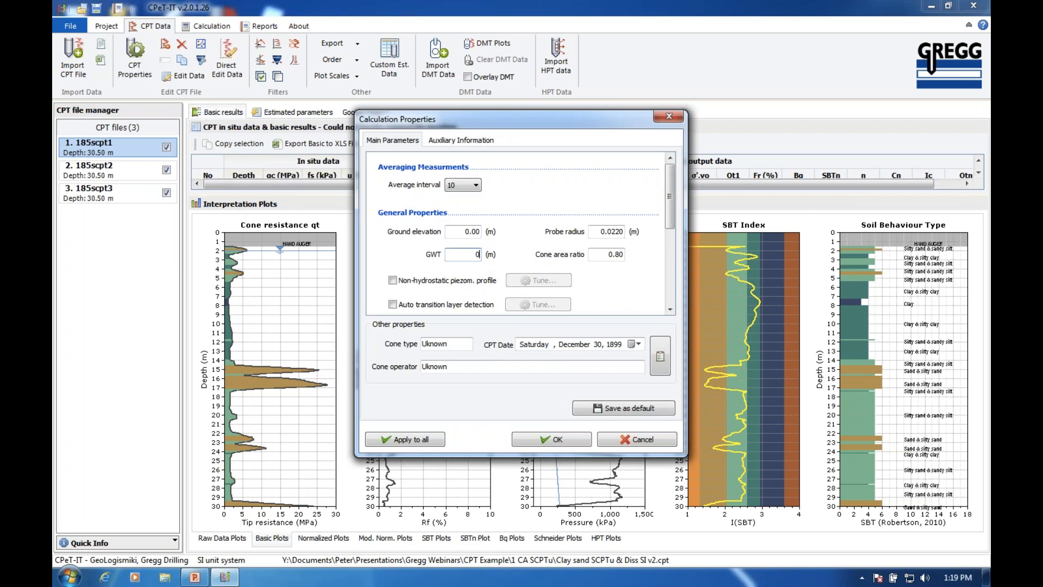
{"action": "left_click", "coordinate": [563, 437]}
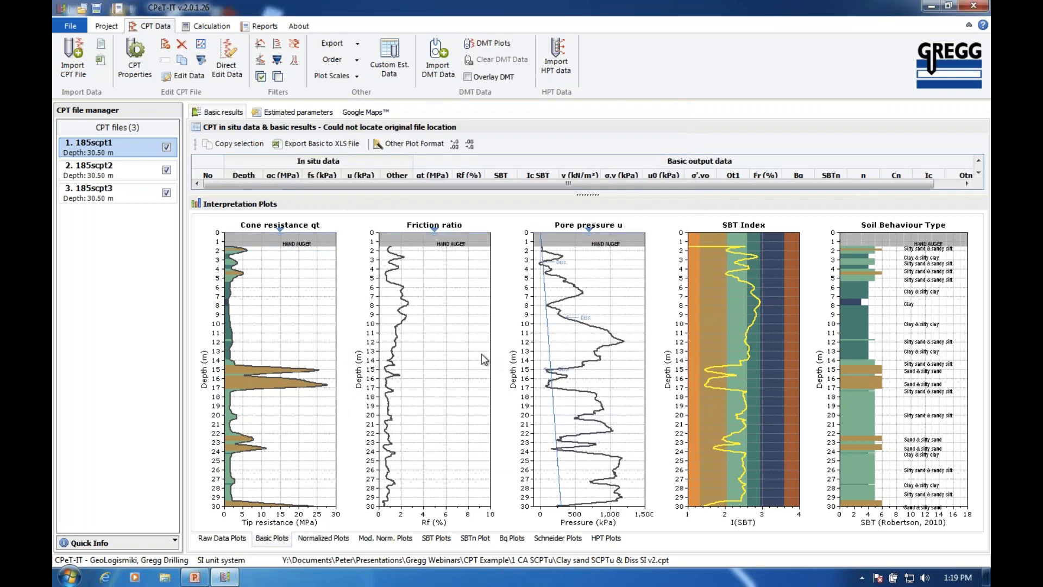
Enlarge the basic results table and examine the effective overburden stress at the shallowest depths
{"action": "left_click_drag", "start_coordinate": [588, 198], "coordinate": [585, 277]}
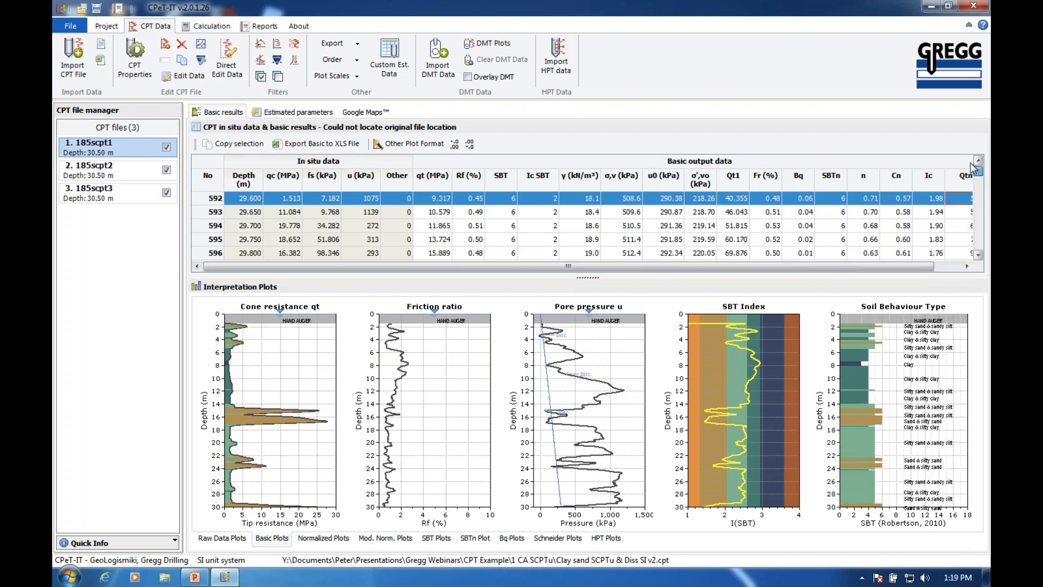
{"action": "left_click_drag", "start_coordinate": [971, 163], "coordinate": [970, 162]}
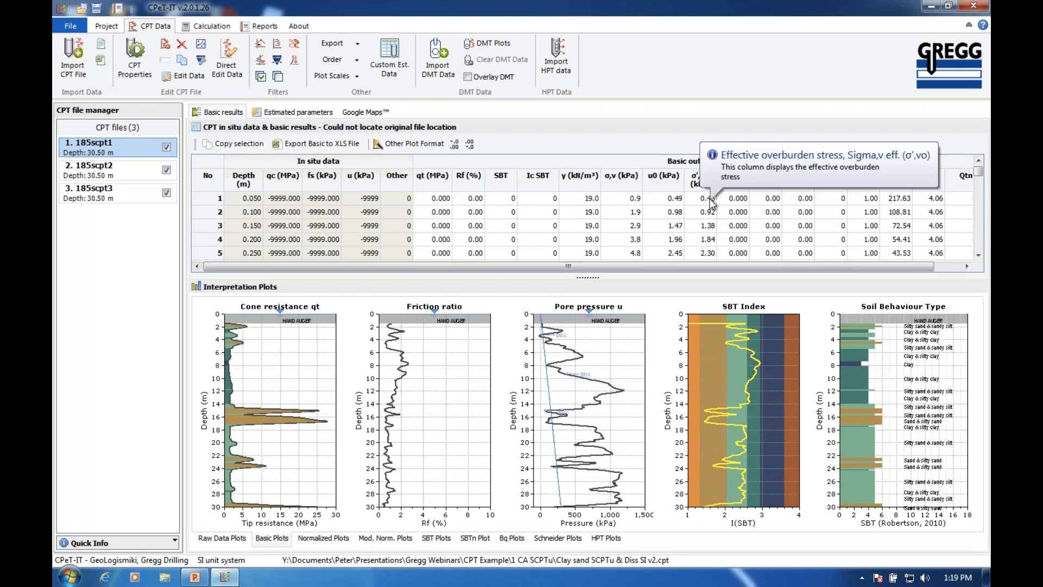
{"action": "mouse_move", "coordinate": [712, 205]}
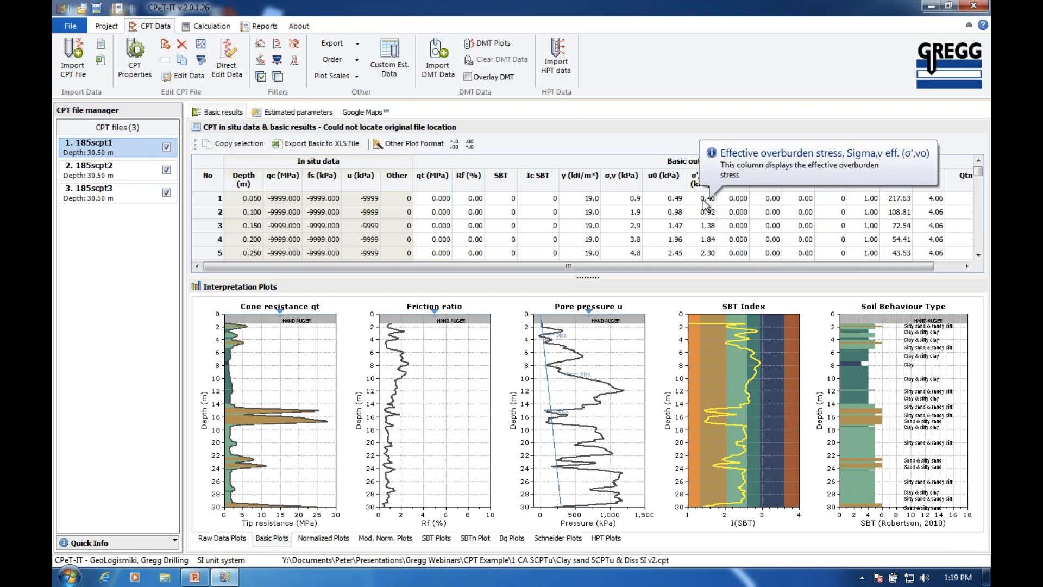
{"action": "mouse_move", "coordinate": [259, 211]}
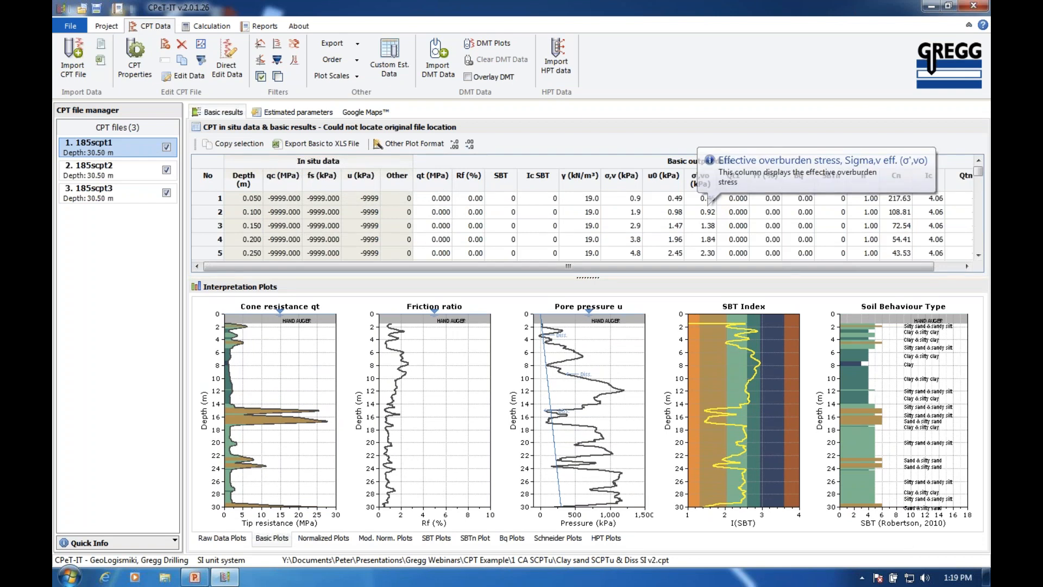
Set the groundwater table of 185scpt1 to -2 m to represent water above the ground surface
{"action": "left_click", "coordinate": [133, 77]}
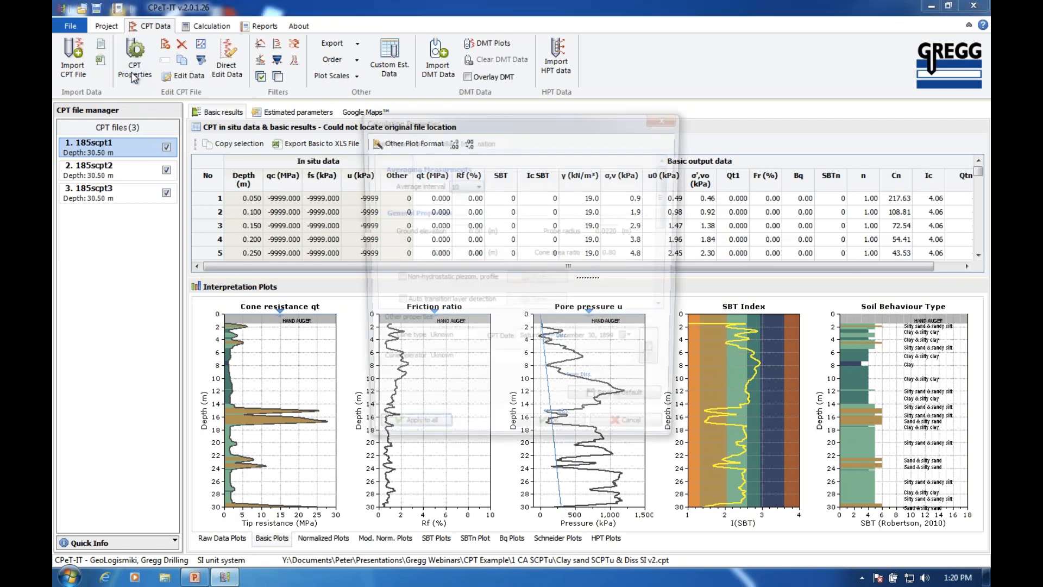
{"action": "double_click", "coordinate": [460, 258]}
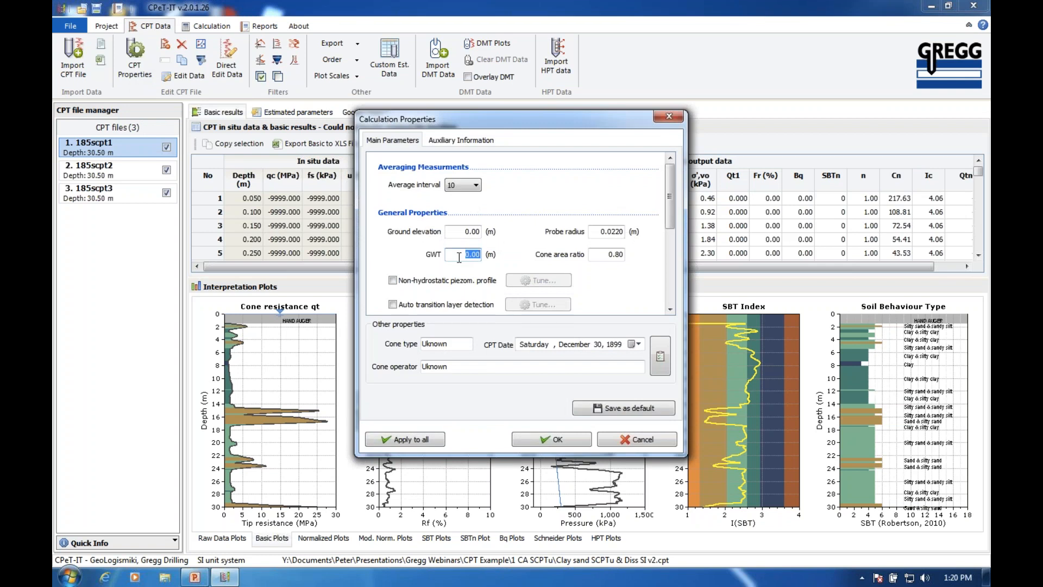
{"action": "type", "text": "-2"}
{"action": "key", "text": "Tab"}
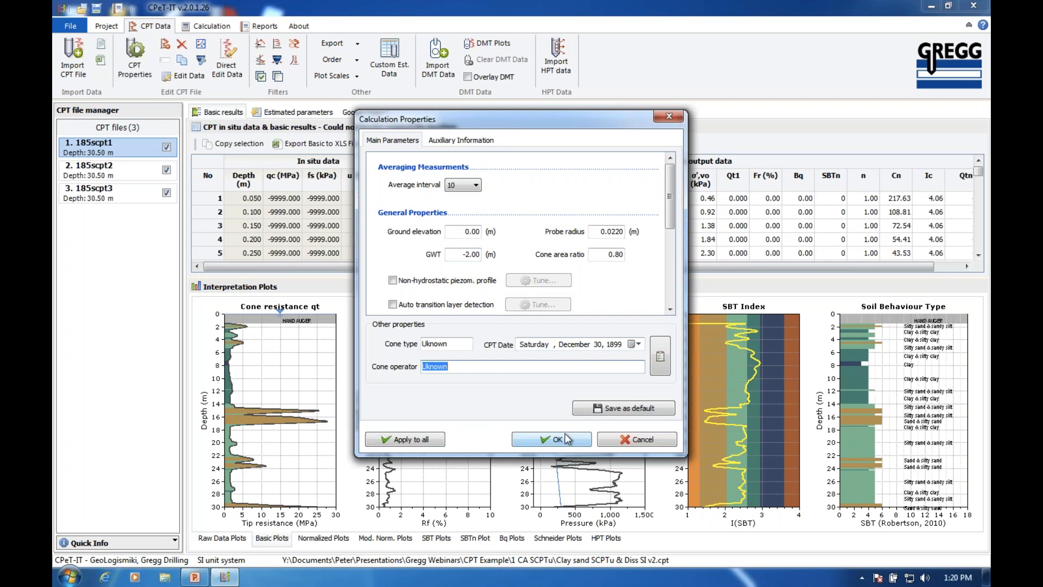
{"action": "left_click", "coordinate": [557, 439]}
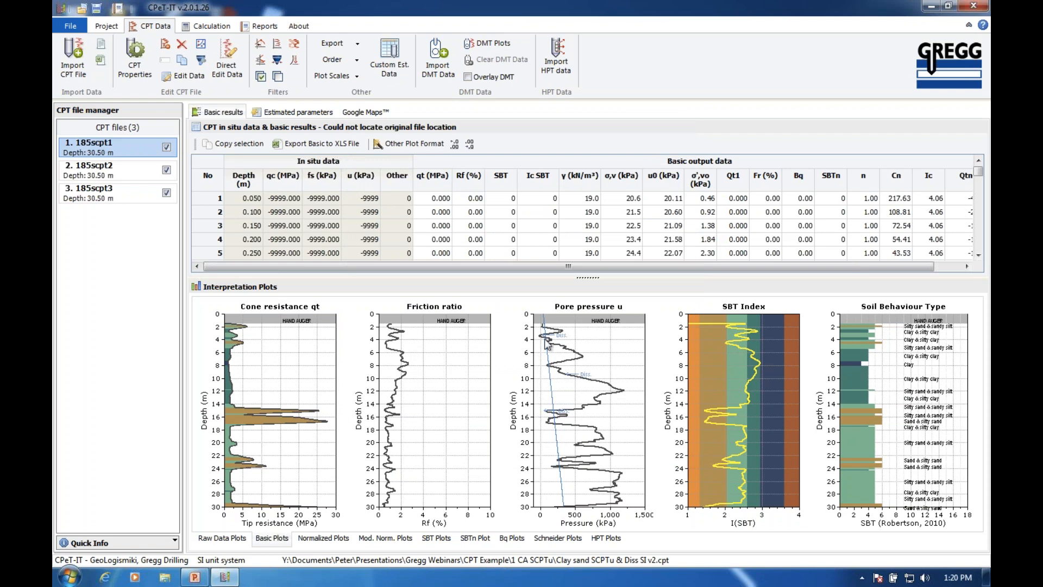
Set the groundwater table of 185scpt1 to -20 m and check the effective overburden stress in the results table
{"action": "left_click", "coordinate": [145, 66]}
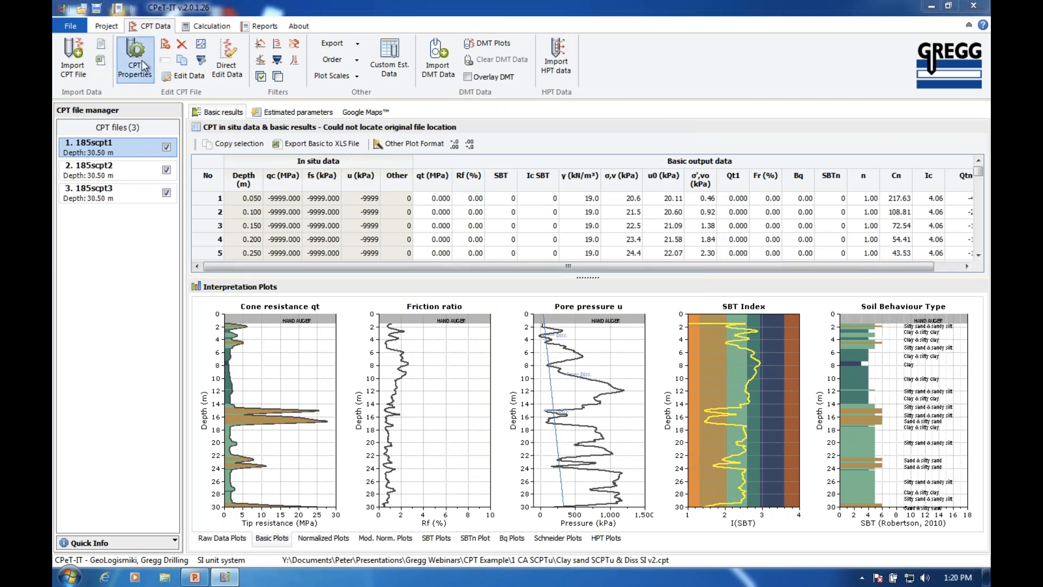
{"action": "key", "text": "Tab"}
{"action": "left_click", "coordinate": [558, 443]}
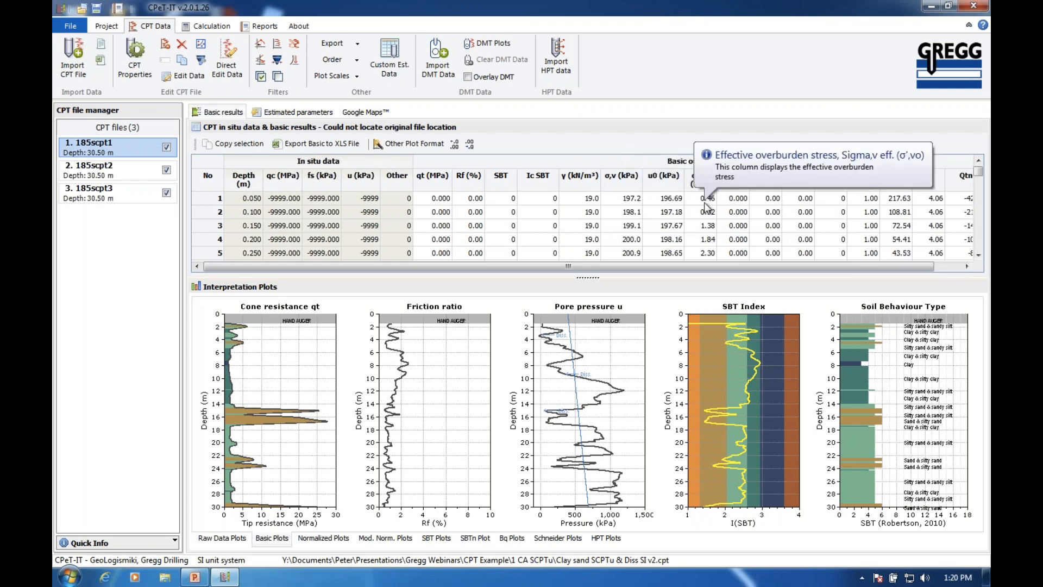
Set the groundwater table of 185scpt1 back to 2 m
{"action": "left_click", "coordinate": [136, 68]}
{"action": "double_click", "coordinate": [459, 254]}
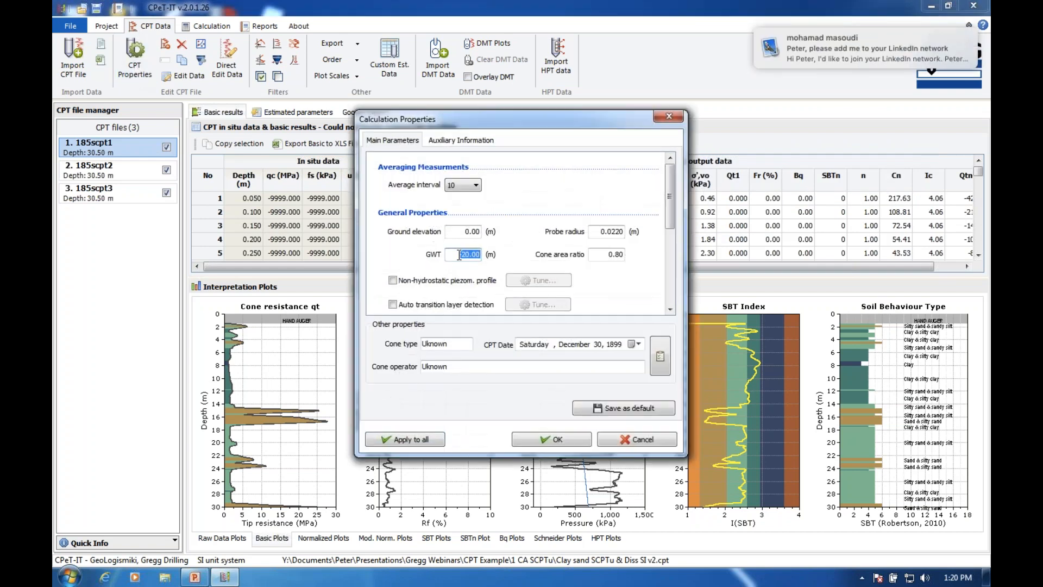
{"action": "type", "text": "2"}
{"action": "left_click", "coordinate": [533, 365]}
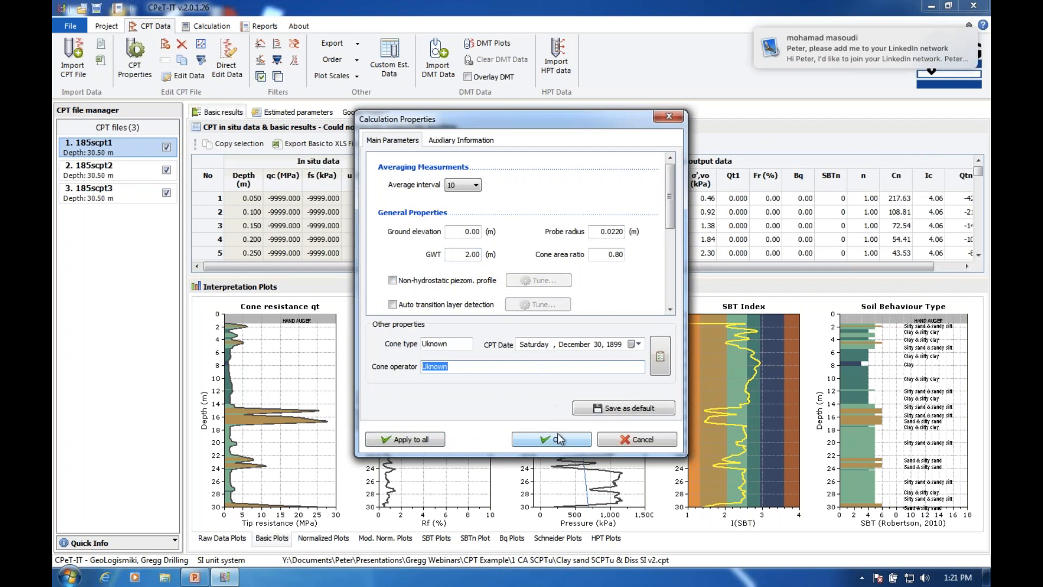
{"action": "left_click", "coordinate": [559, 439]}
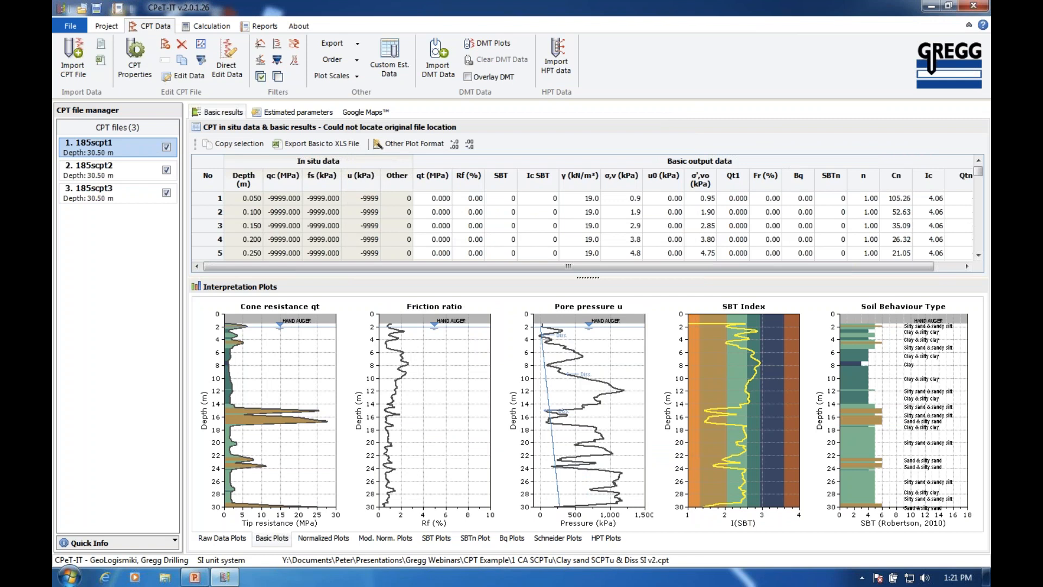
View the raw data plots and the qc–fs cross correlation of all three soundings, ending on 185scpt1
{"action": "left_click", "coordinate": [228, 538]}
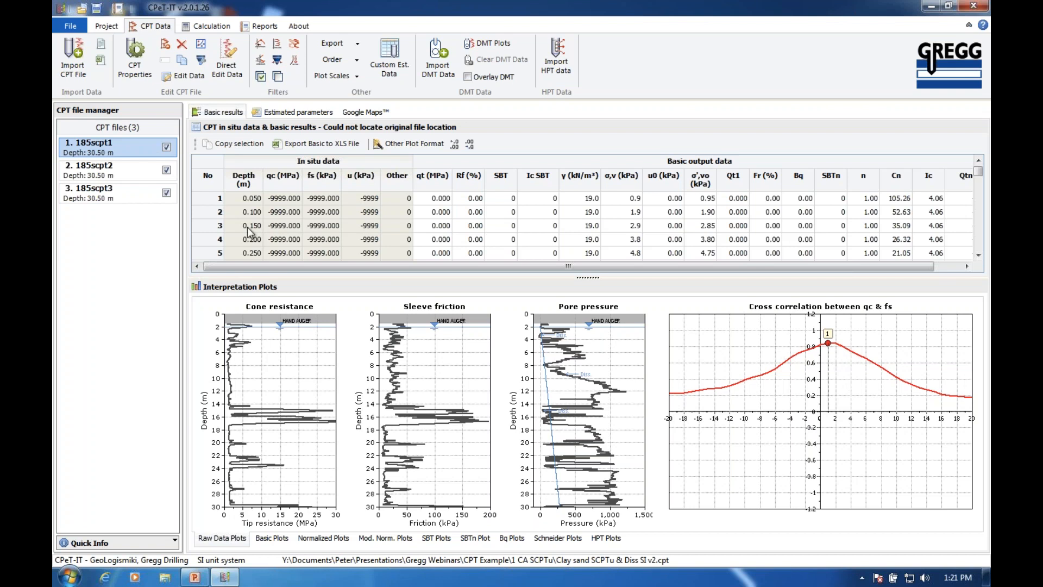
{"action": "left_click", "coordinate": [104, 170]}
{"action": "left_click", "coordinate": [126, 192]}
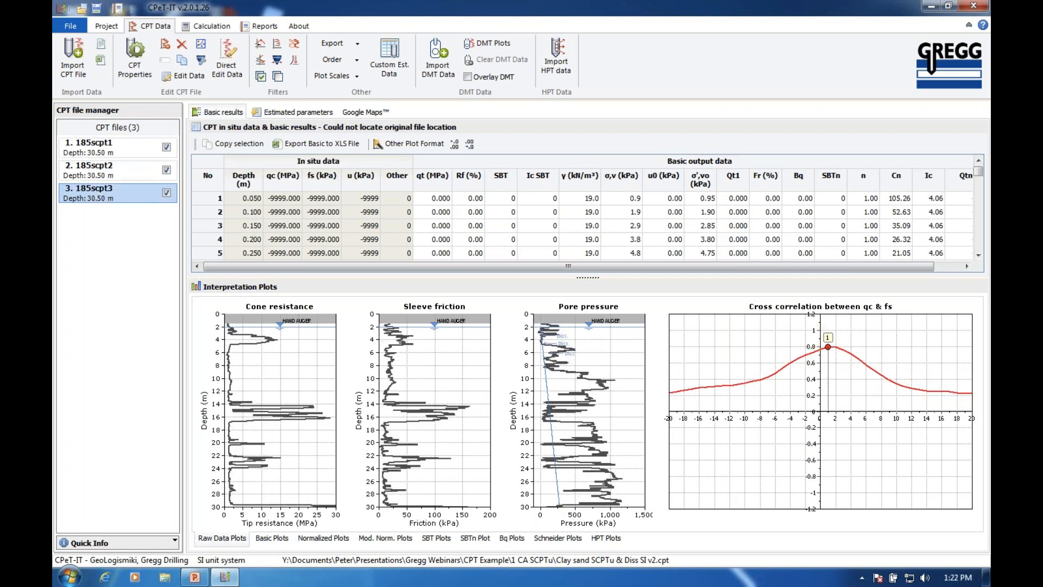
{"action": "left_click", "coordinate": [129, 173]}
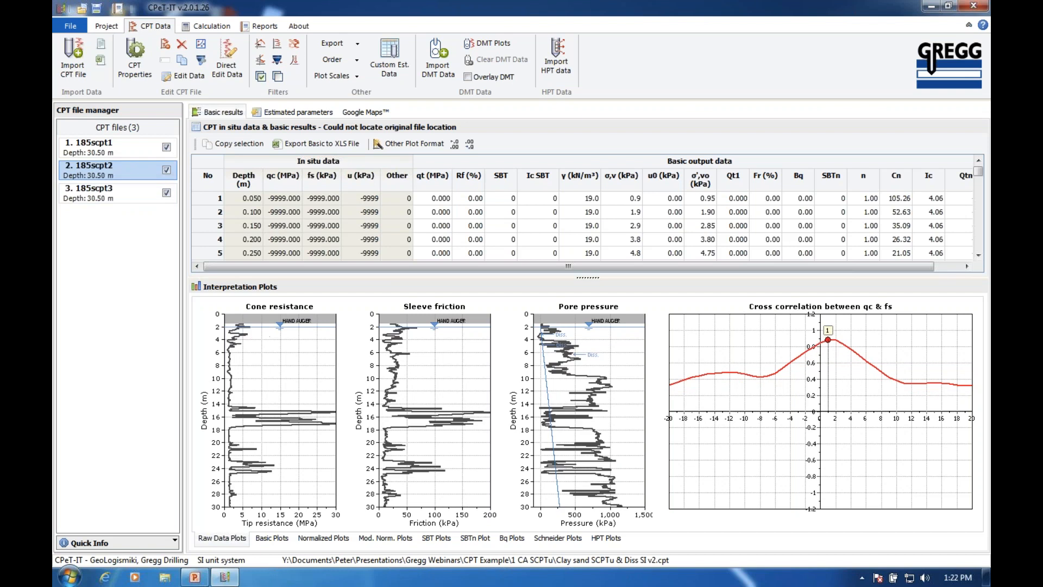
{"action": "left_click", "coordinate": [124, 147]}
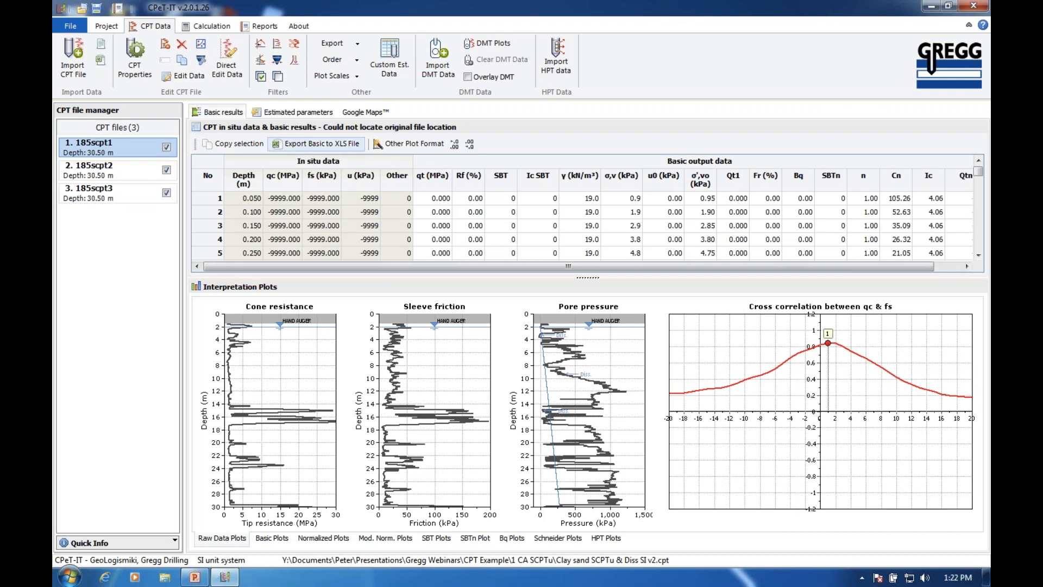
Apply the cross correlation shift to the raw data of 185scpt1 with the default lag, and review its basic and raw data plots
{"action": "left_click", "coordinate": [262, 48]}
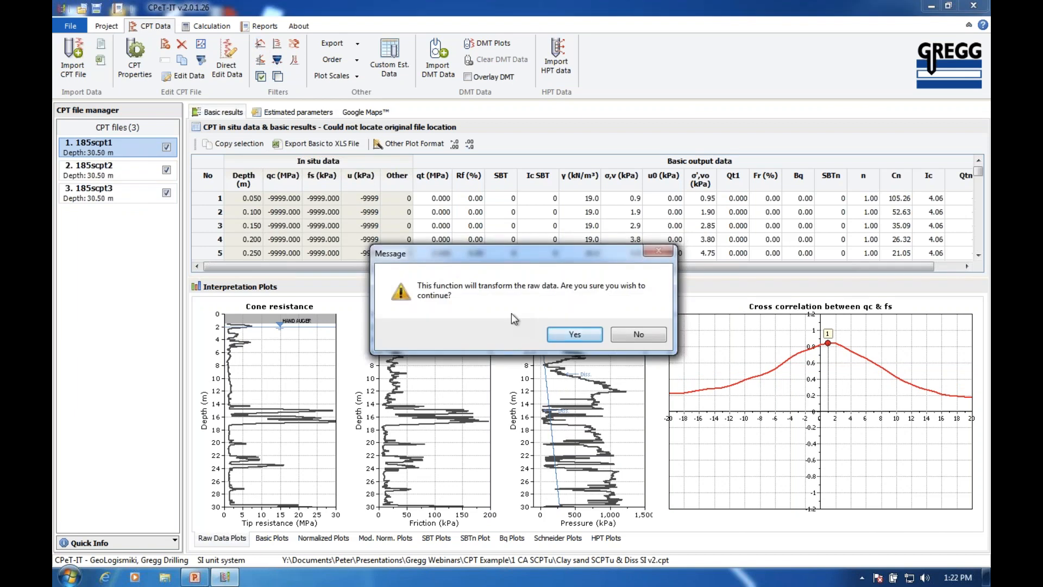
{"action": "left_click", "coordinate": [574, 334]}
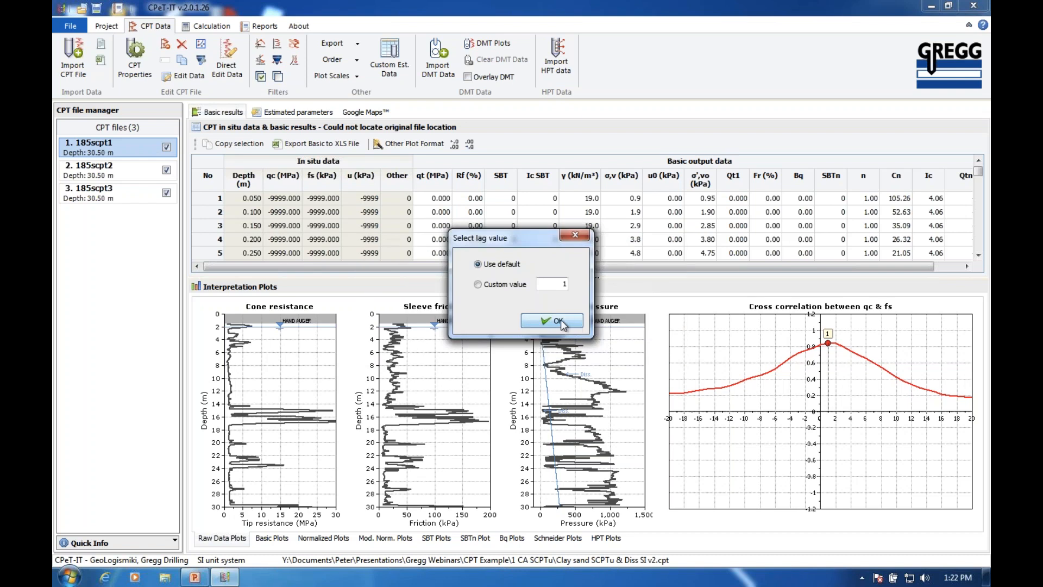
{"action": "left_click", "coordinate": [561, 319]}
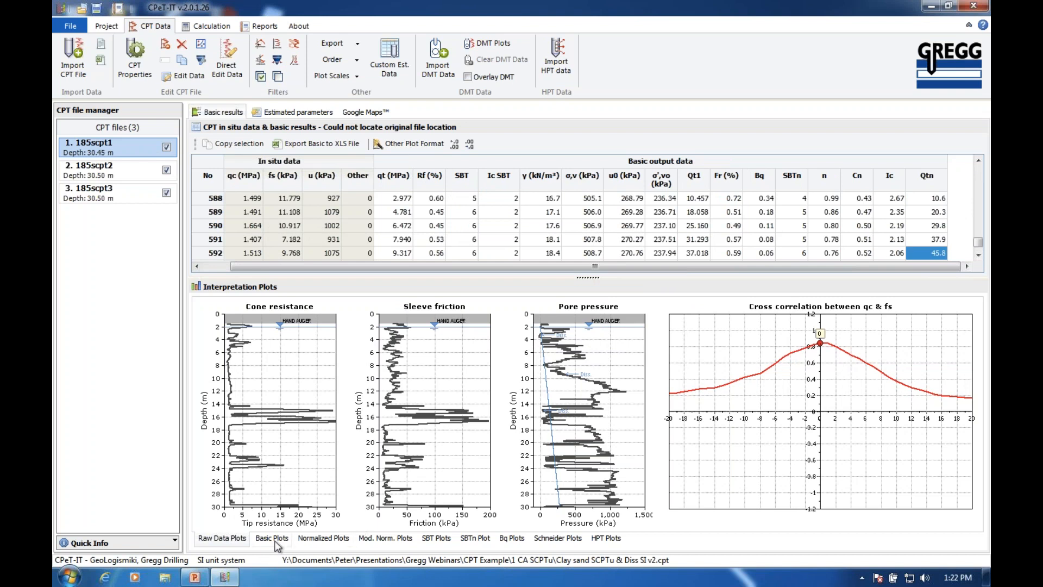
{"action": "left_click", "coordinate": [290, 543]}
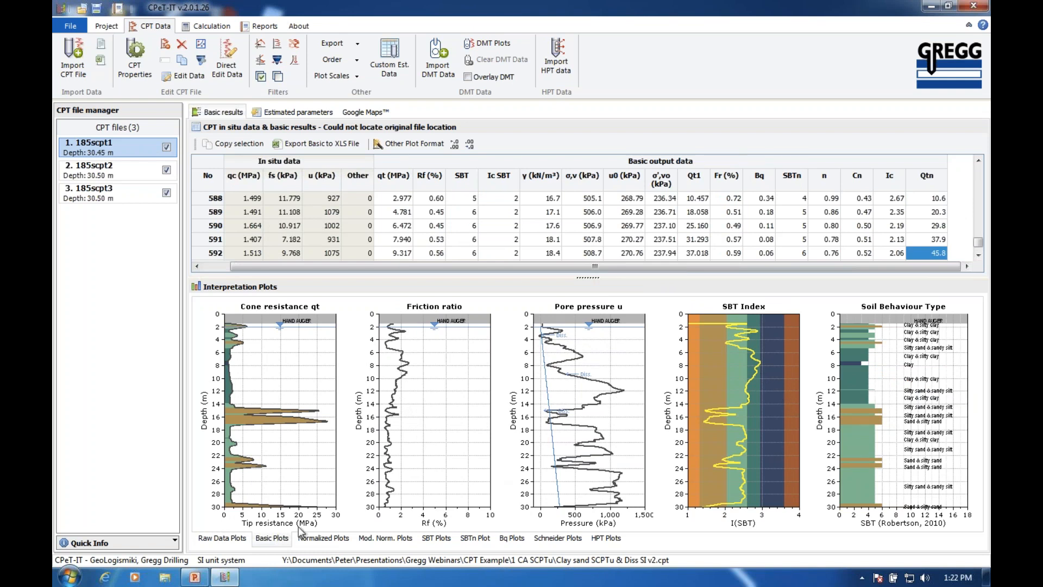
{"action": "left_click", "coordinate": [229, 543]}
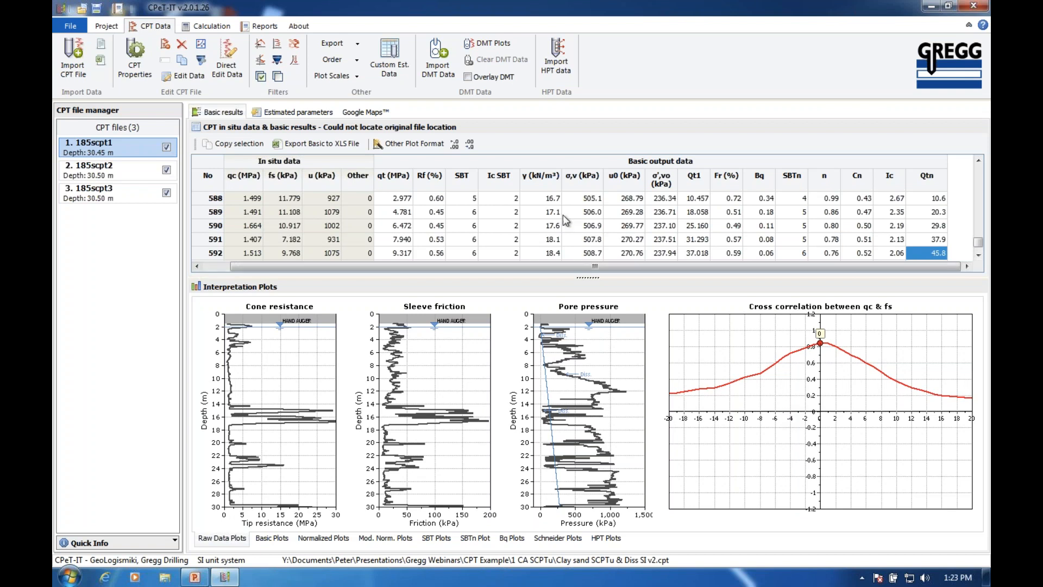
In the dissipation interpretation module, adjust the u0 line of 185scpt1's 3.20 m test, ending at about 7.91 kPa
{"action": "left_click", "coordinate": [214, 30]}
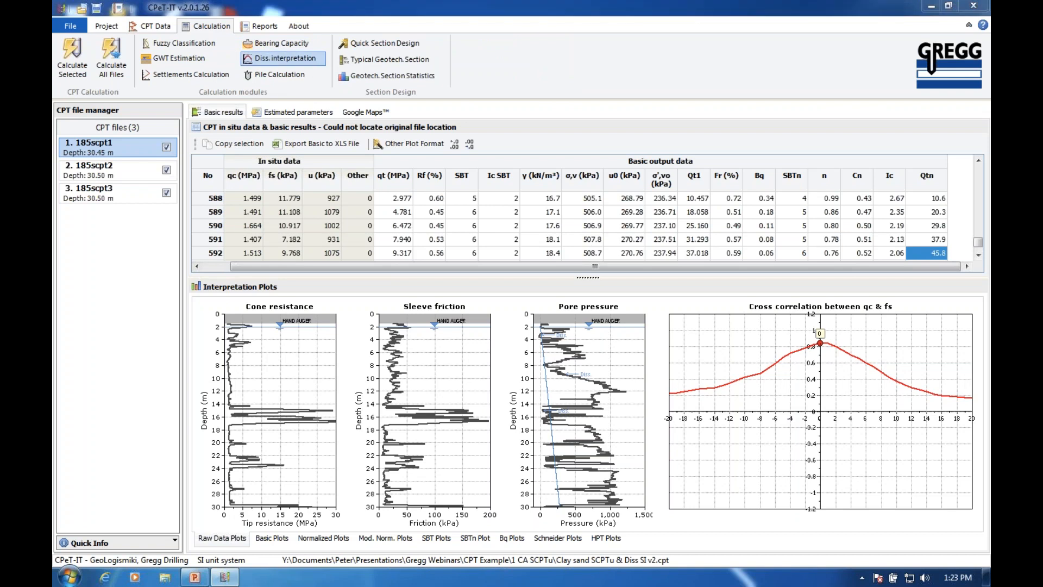
{"action": "left_click", "coordinate": [272, 58]}
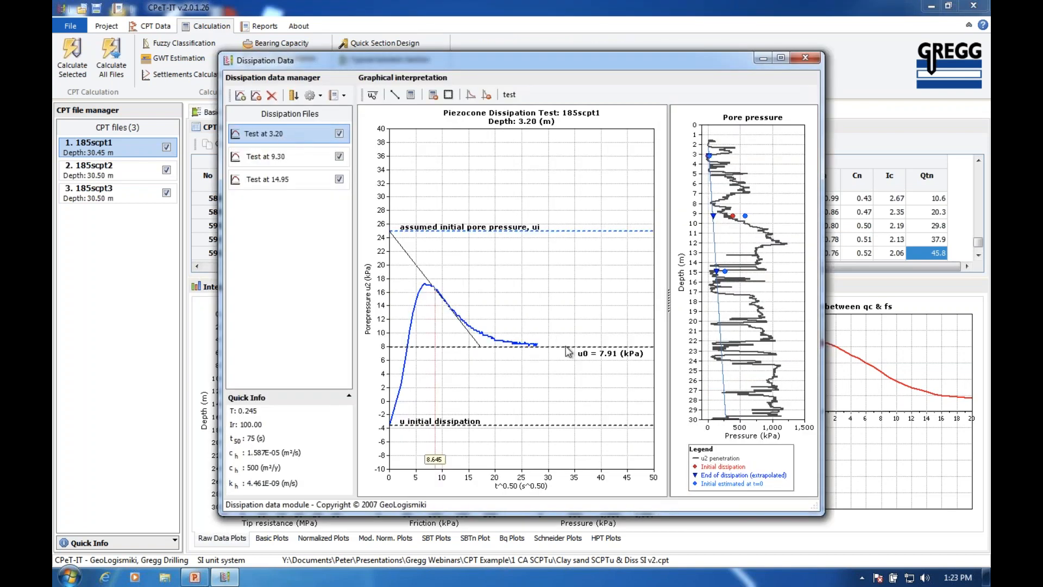
{"action": "mouse_move", "coordinate": [566, 347]}
{"action": "left_mouse_down"}
{"action": "mouse_move", "coordinate": [566, 328]}
{"action": "mouse_move", "coordinate": [566, 352]}
{"action": "left_mouse_up"}
{"action": "left_click_drag", "start_coordinate": [566, 346], "coordinate": [566, 348]}
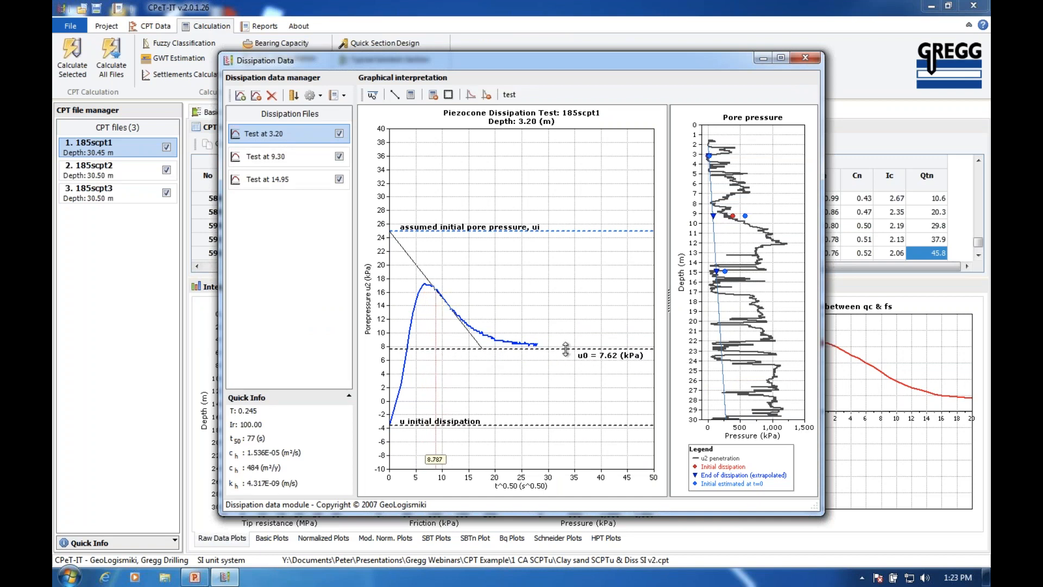
{"action": "mouse_move", "coordinate": [565, 349]}
{"action": "left_mouse_down"}
{"action": "mouse_move", "coordinate": [568, 359]}
{"action": "mouse_move", "coordinate": [567, 347]}
{"action": "left_mouse_up"}
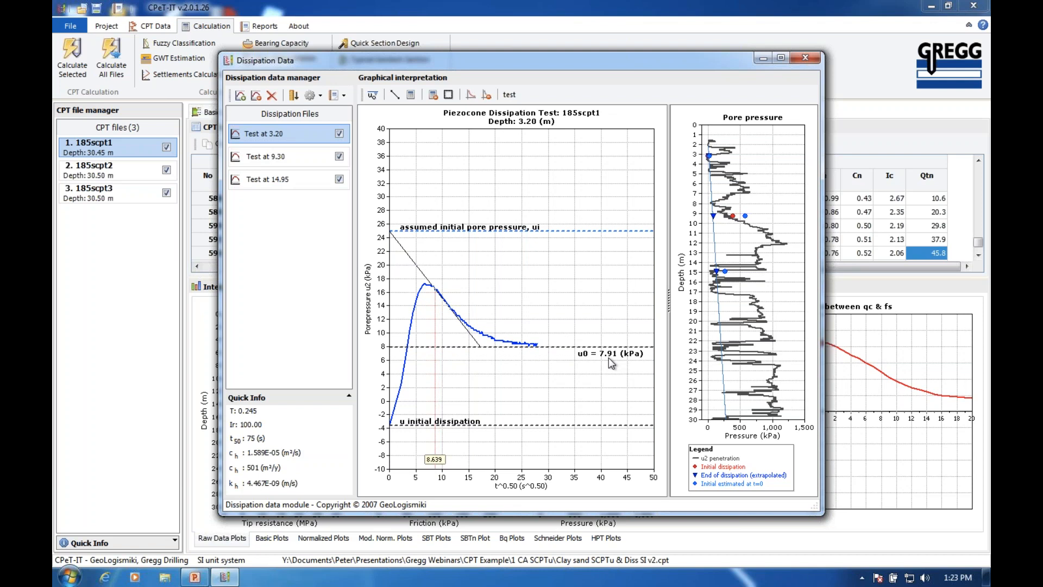
{"action": "left_click", "coordinate": [806, 59]}
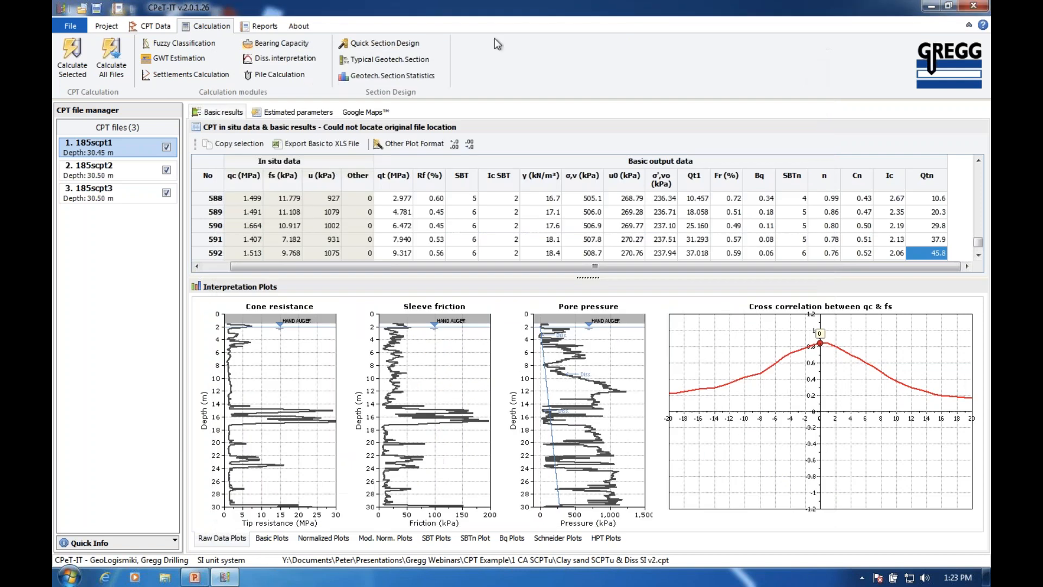
Set the groundwater table of 185scpt1 to 3 m in its calculation properties
{"action": "left_click", "coordinate": [152, 26]}
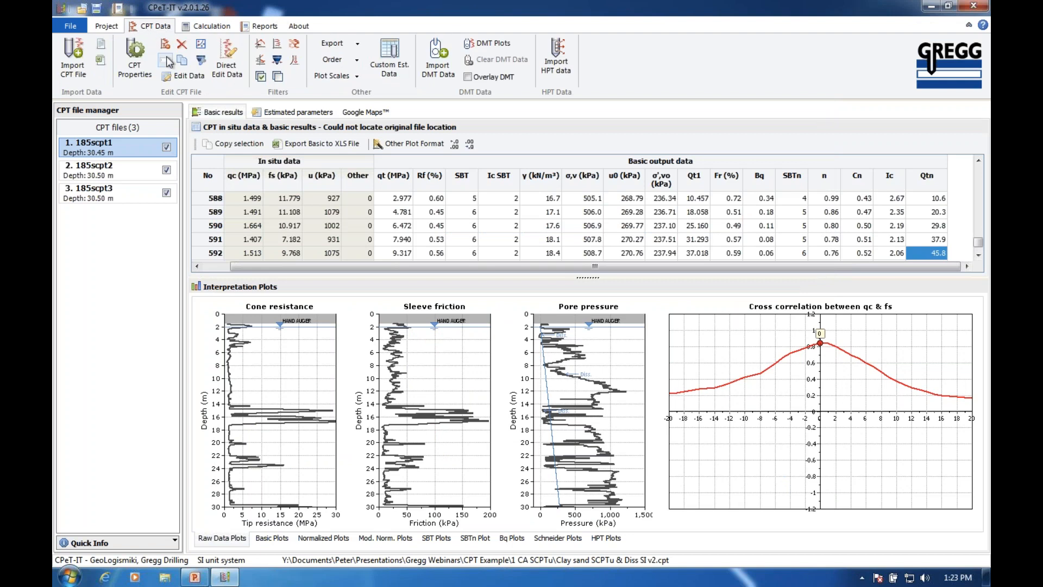
{"action": "left_click", "coordinate": [135, 63]}
{"action": "left_click", "coordinate": [459, 259]}
{"action": "type", "text": "3"}
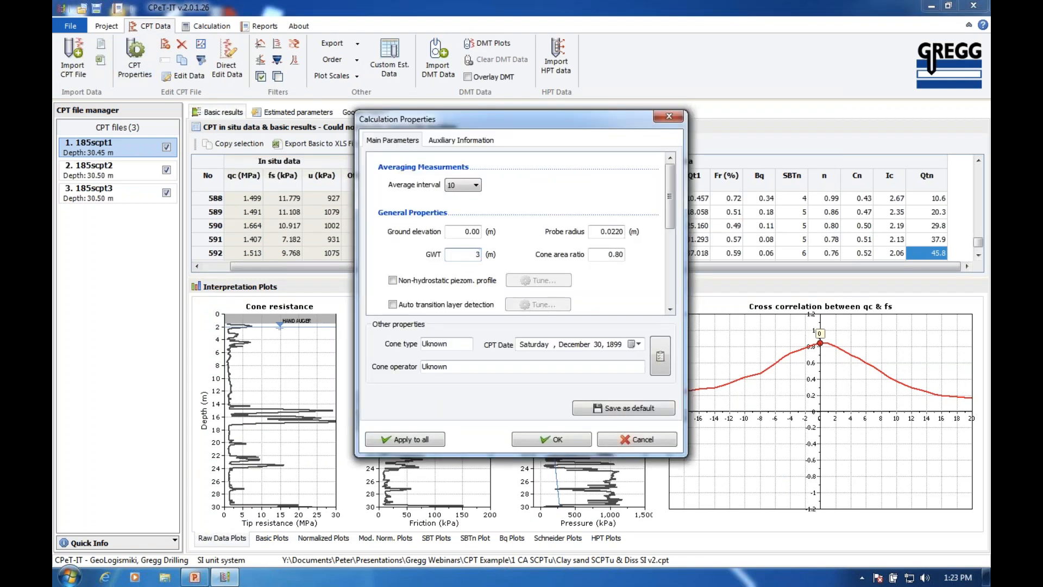
{"action": "key", "text": "Tab"}
{"action": "left_click", "coordinate": [563, 438]}
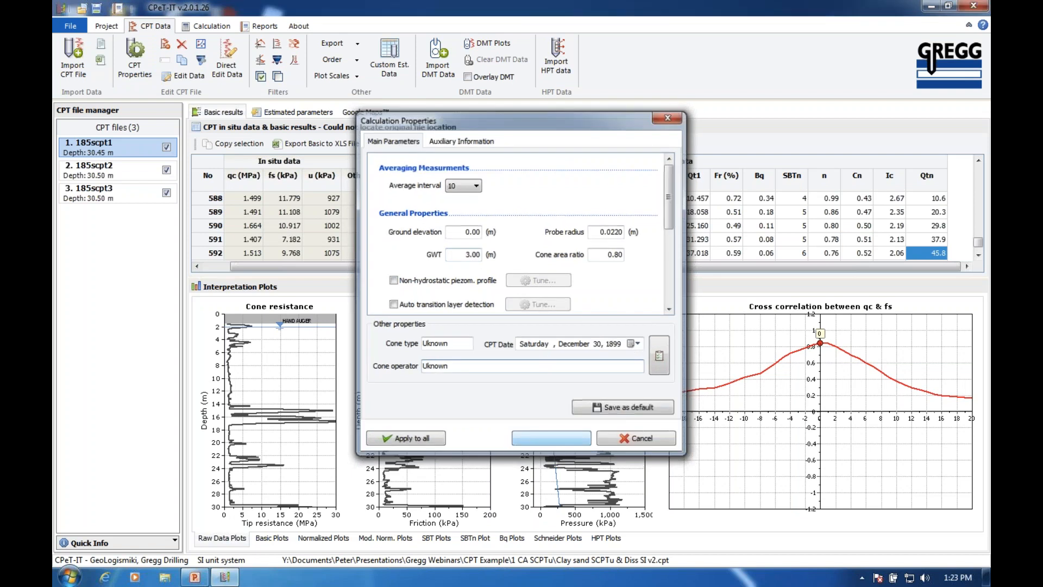
Recalculate the dissipation tests for the changed groundwater table and raise the 3.20 m test's u0 line to about 7.43 kPa
{"action": "left_click", "coordinate": [224, 27]}
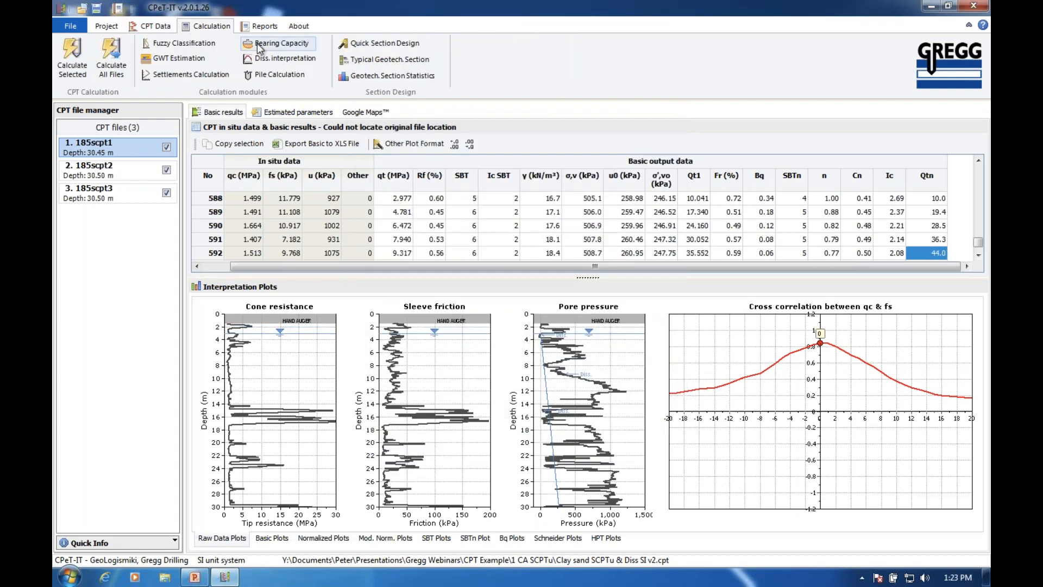
{"action": "left_click", "coordinate": [285, 59]}
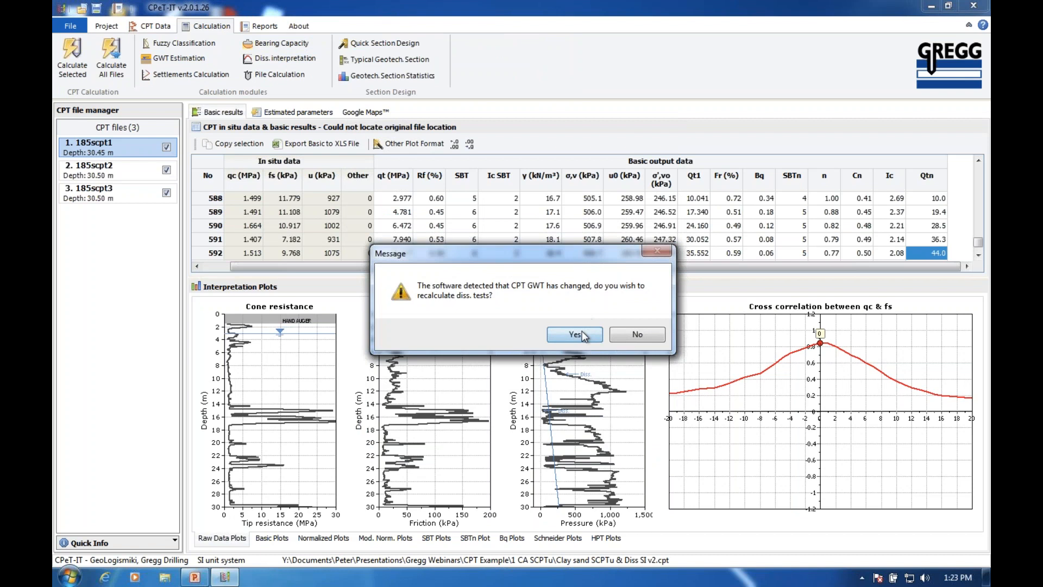
{"action": "left_click", "coordinate": [582, 333]}
{"action": "left_click", "coordinate": [292, 133]}
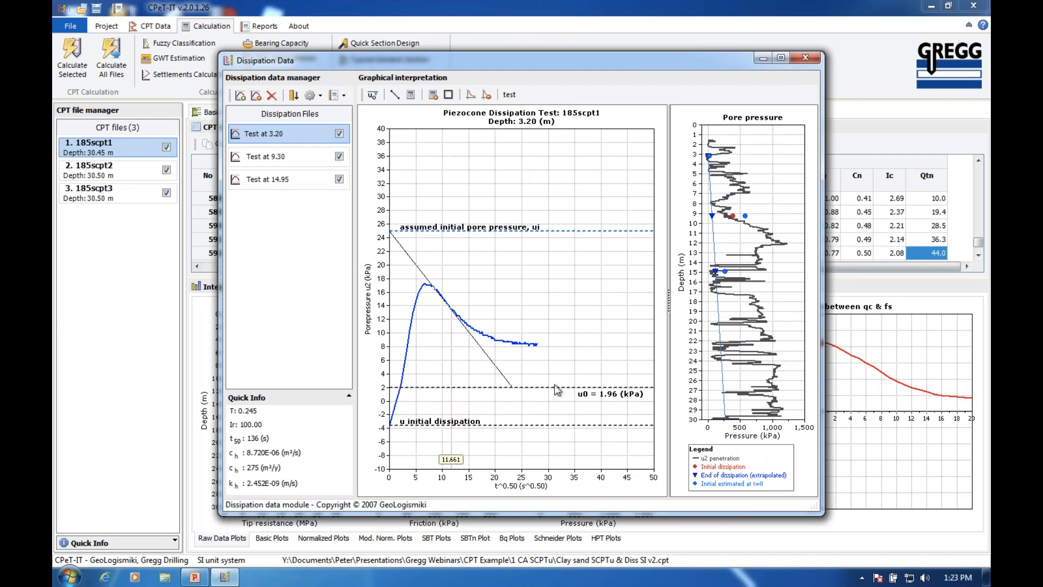
{"action": "left_click_drag", "start_coordinate": [554, 387], "coordinate": [554, 349]}
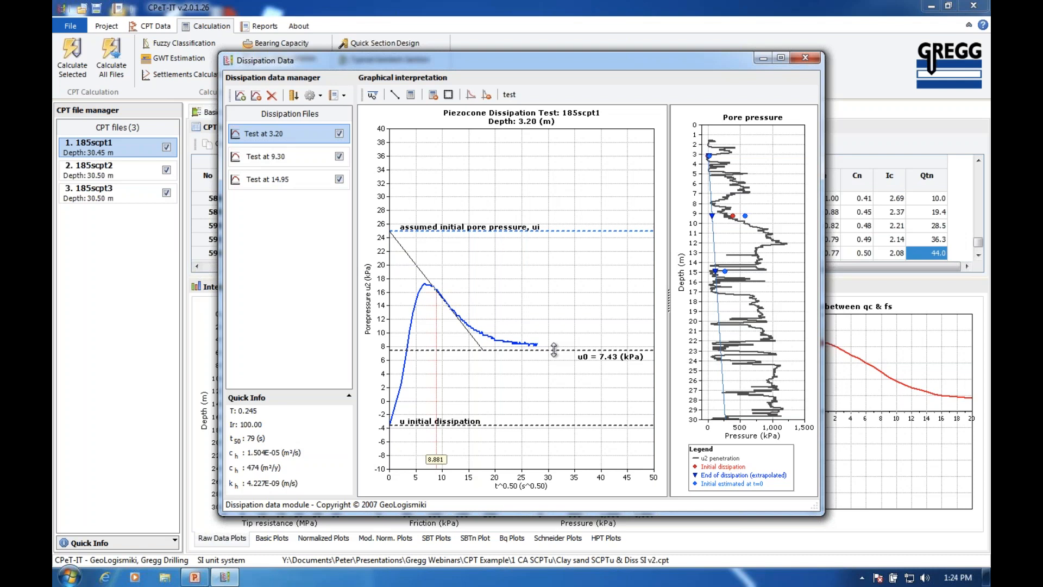
{"action": "left_click", "coordinate": [805, 59]}
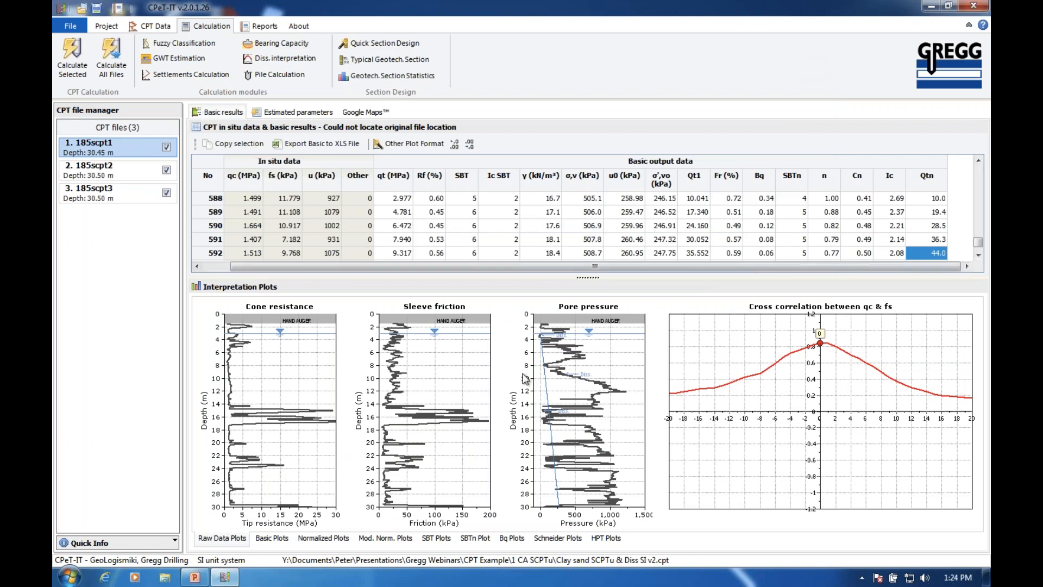
View the normalized SBTn plots of 185scpt1 and examine the inputs of the bearing capacity calculation, including the Rk factor
{"action": "left_click", "coordinate": [476, 538]}
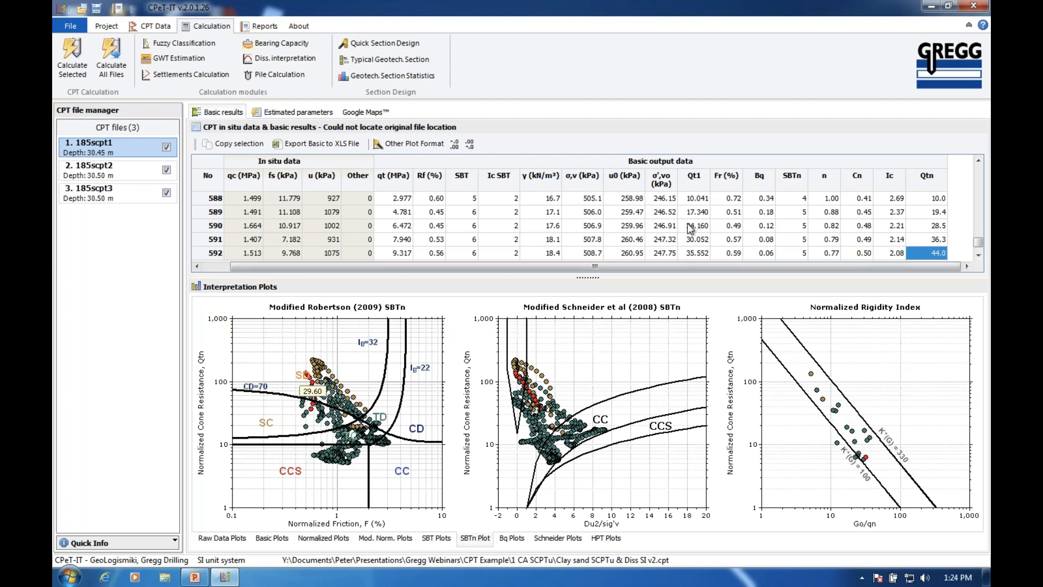
{"action": "left_click", "coordinate": [282, 44]}
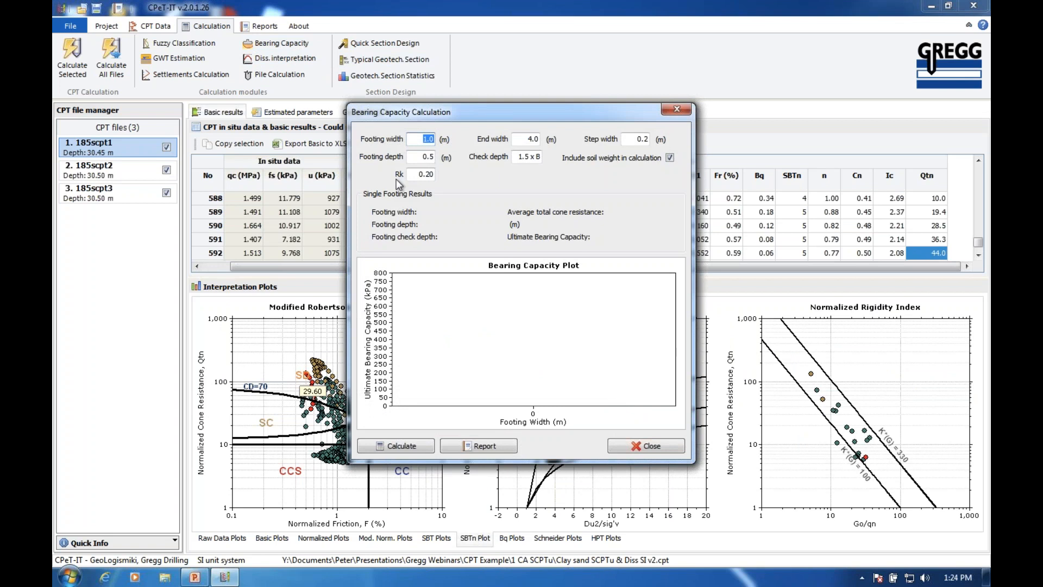
{"action": "double_click", "coordinate": [431, 175]}
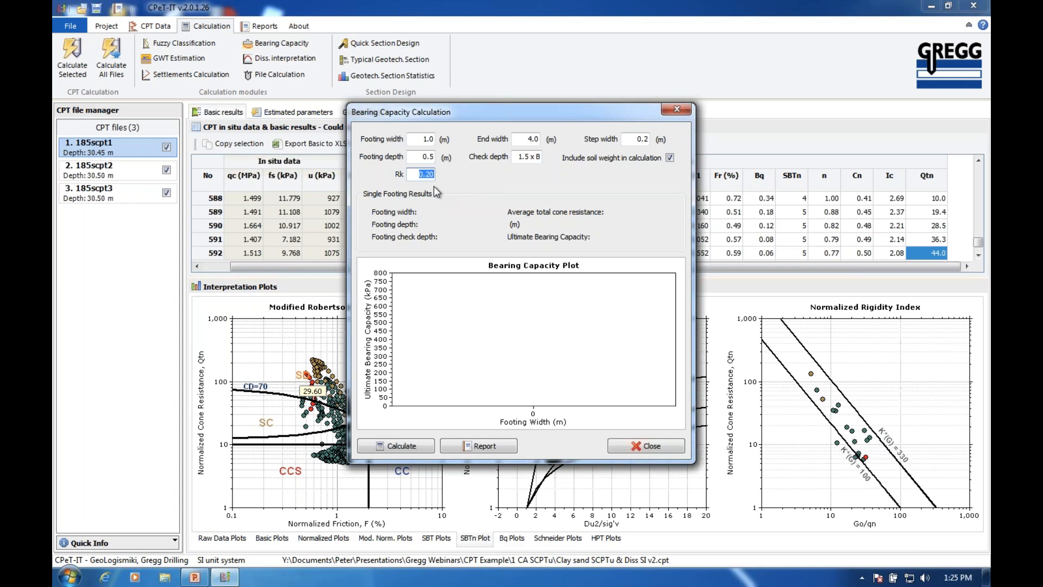
{"action": "left_click", "coordinate": [649, 445]}
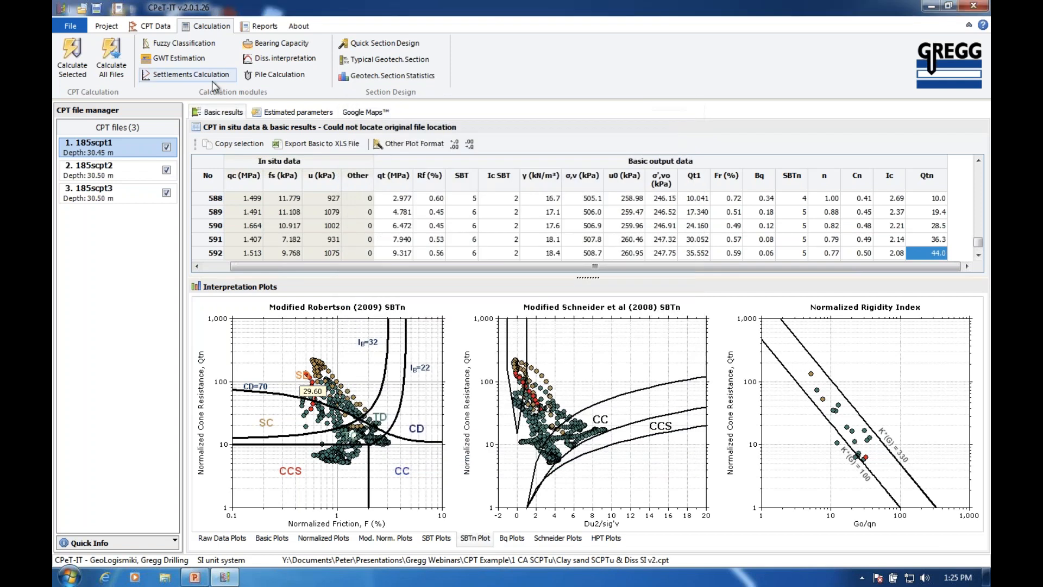
Examine the settlement calculation's graphical results and embedment depth setting, and view the basic plots of 185scpt1
{"action": "left_click", "coordinate": [187, 75]}
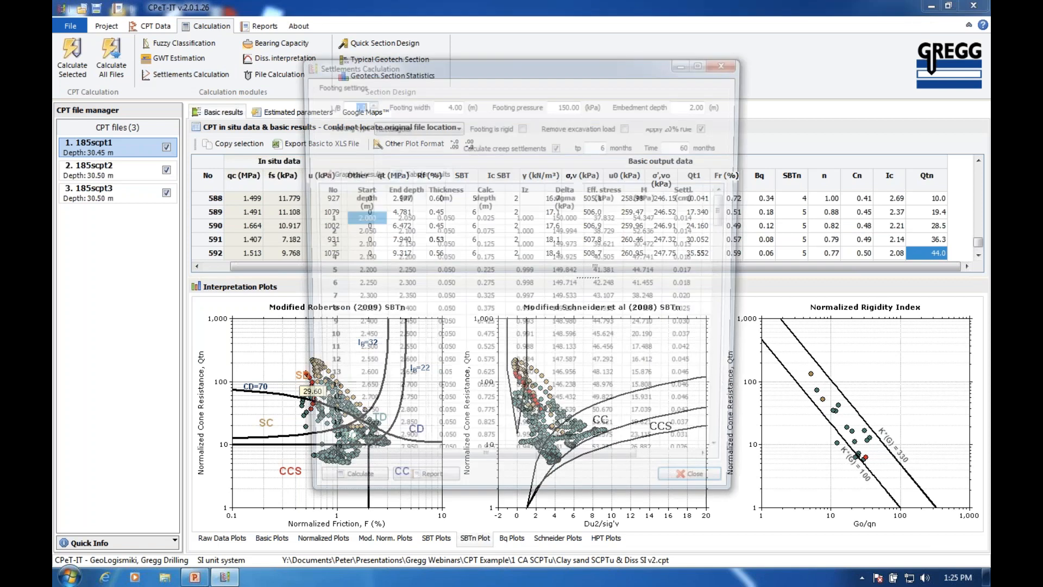
{"action": "left_click", "coordinate": [342, 173]}
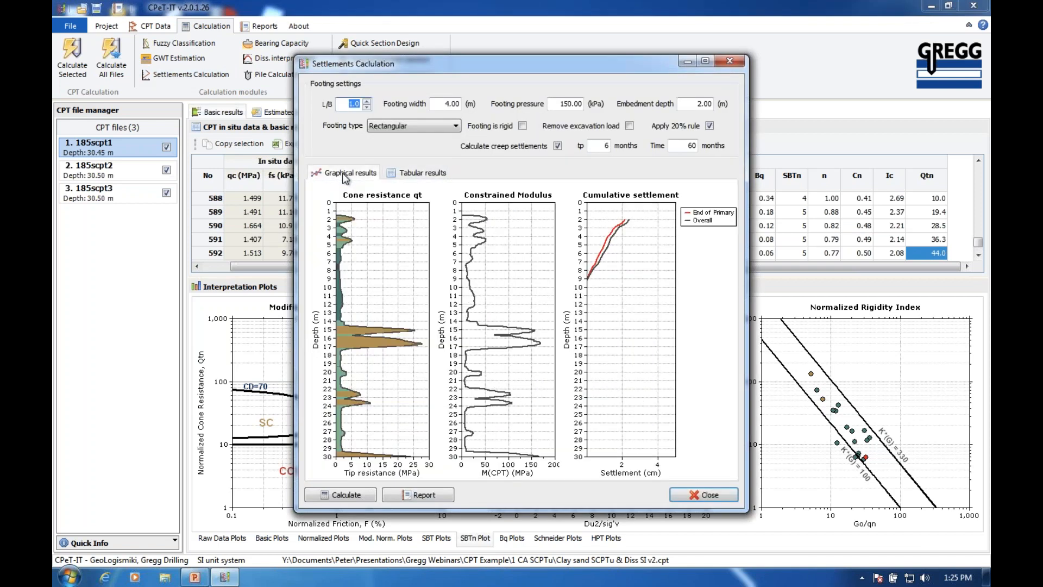
{"action": "left_click", "coordinate": [698, 104]}
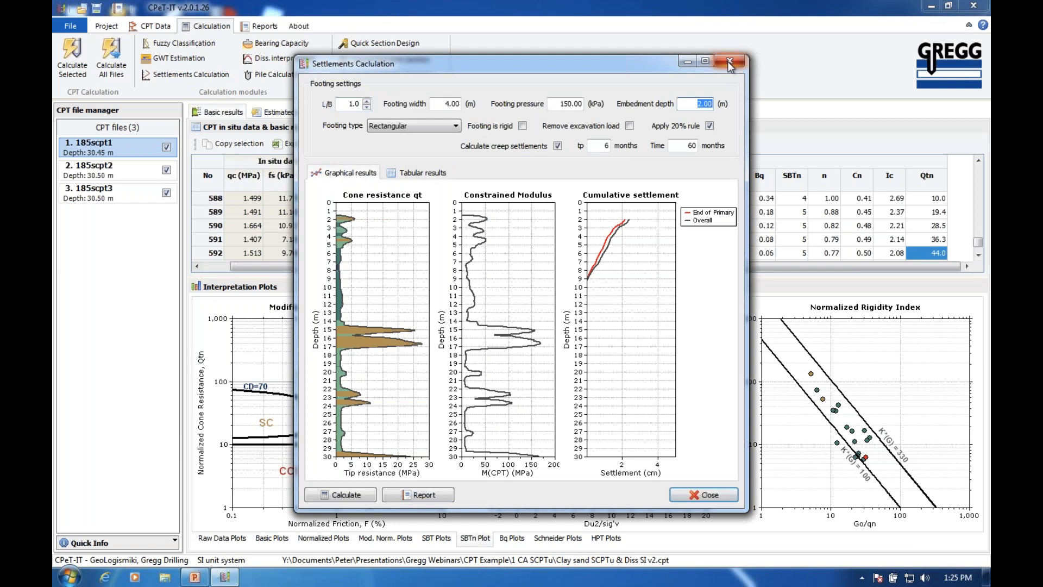
{"action": "left_click", "coordinate": [730, 63]}
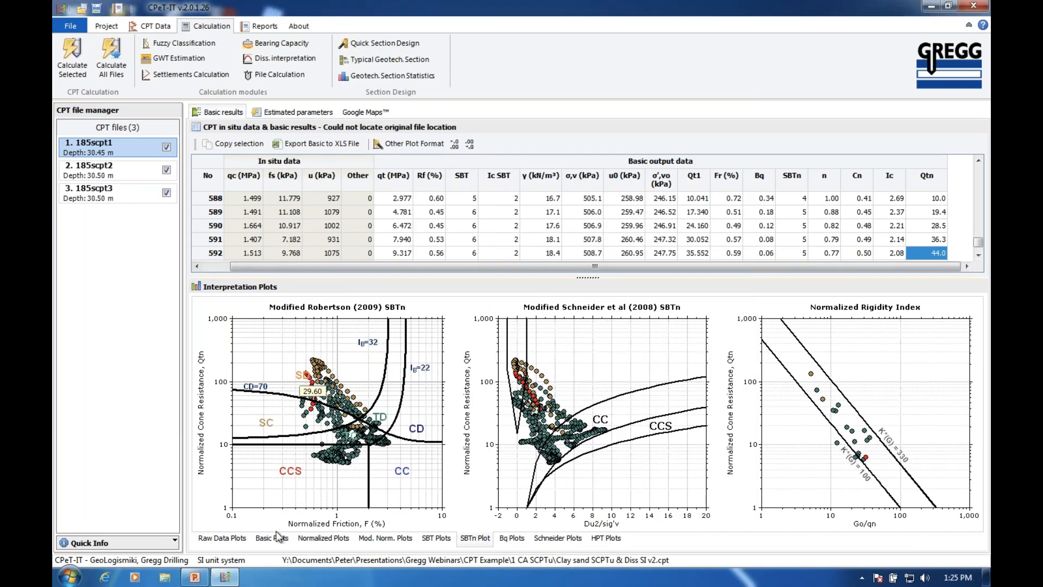
{"action": "left_click", "coordinate": [277, 541]}
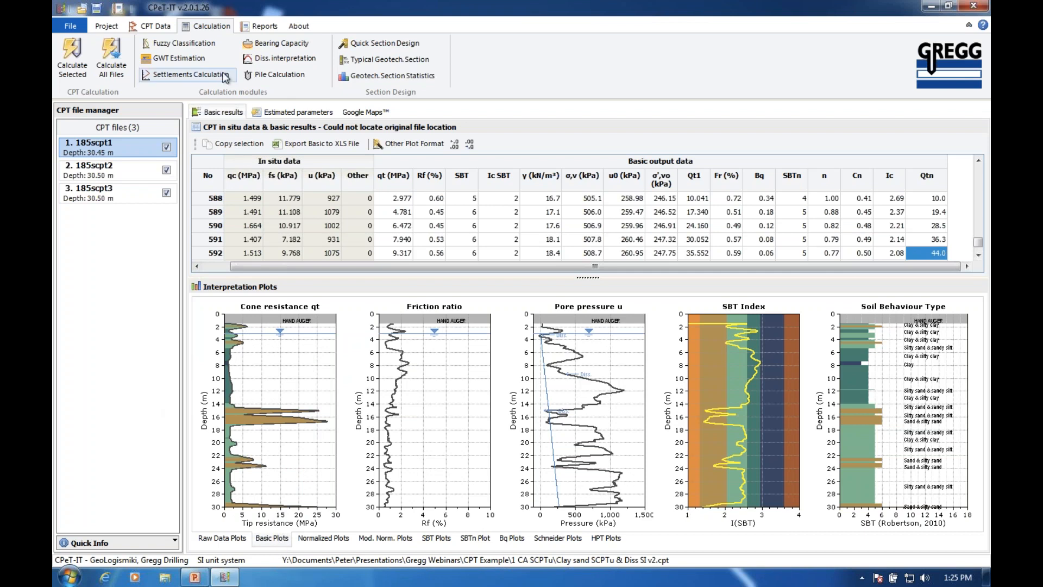
Recalculate the footing settlement of 185scpt1 with the 20% rule and creep settlements turned off, viewing the results graphically
{"action": "left_click", "coordinate": [209, 78]}
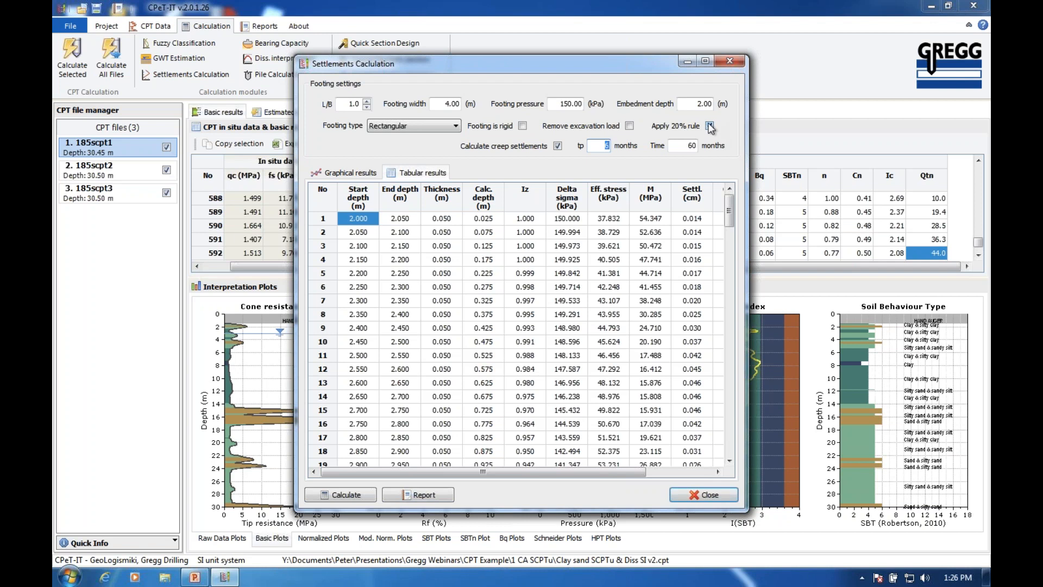
{"action": "left_click", "coordinate": [709, 126]}
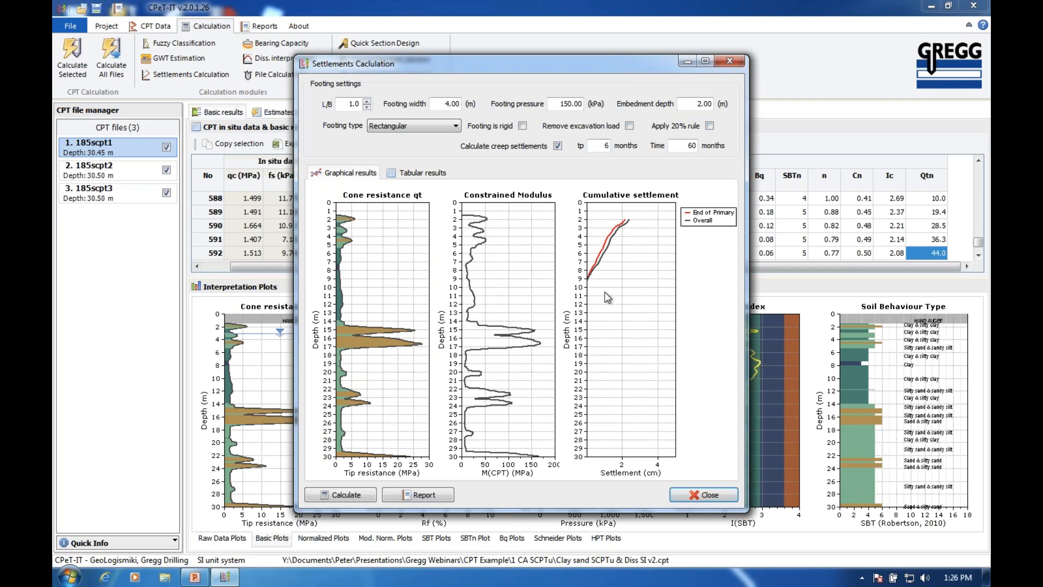
{"action": "left_click", "coordinate": [558, 145]}
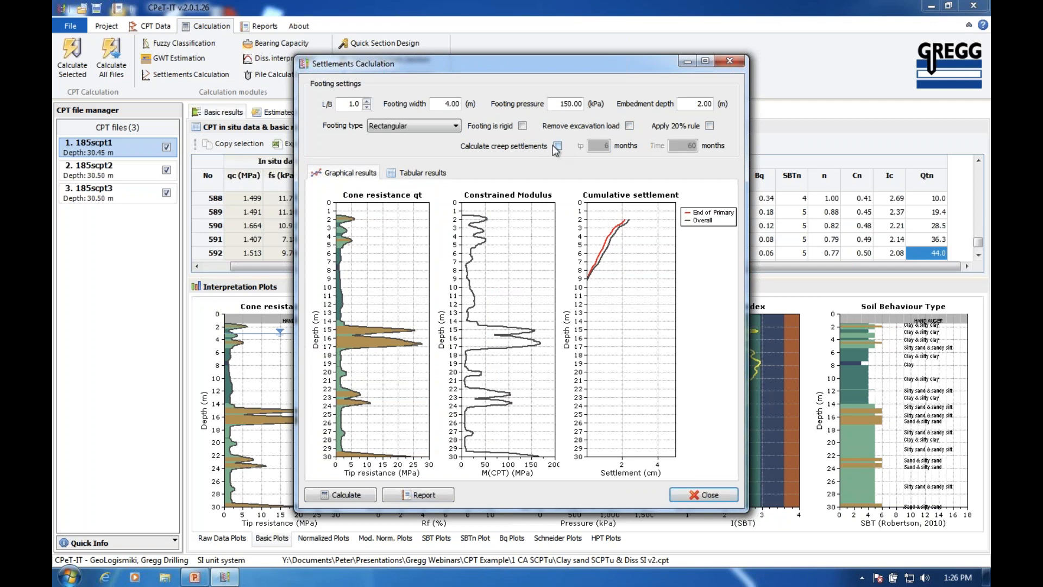
{"action": "left_click", "coordinate": [344, 495]}
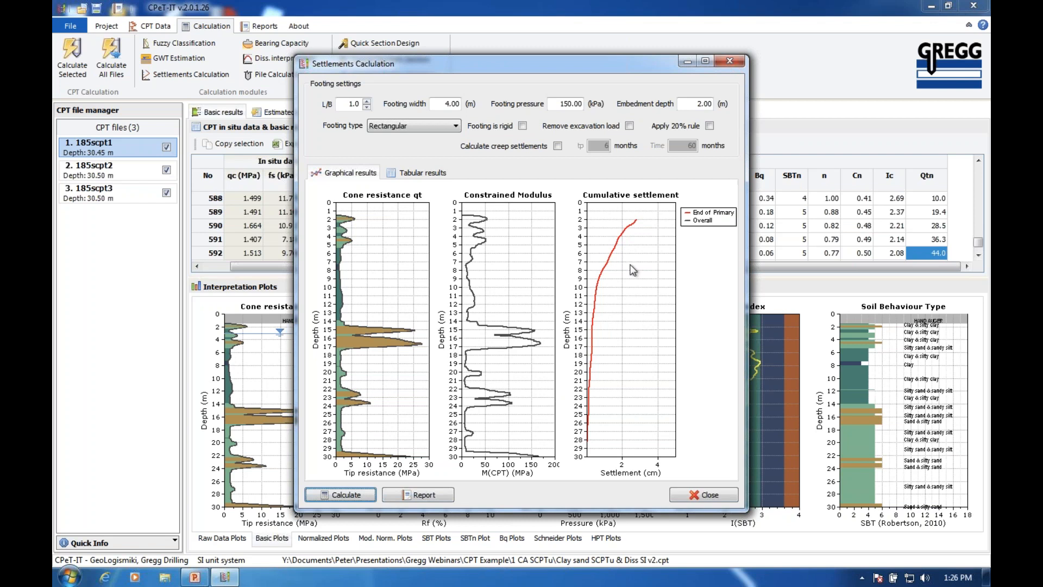
Reapply the 20% rule and recalculate the footing settlement, then close the settlement calculation
{"action": "left_click", "coordinate": [709, 126]}
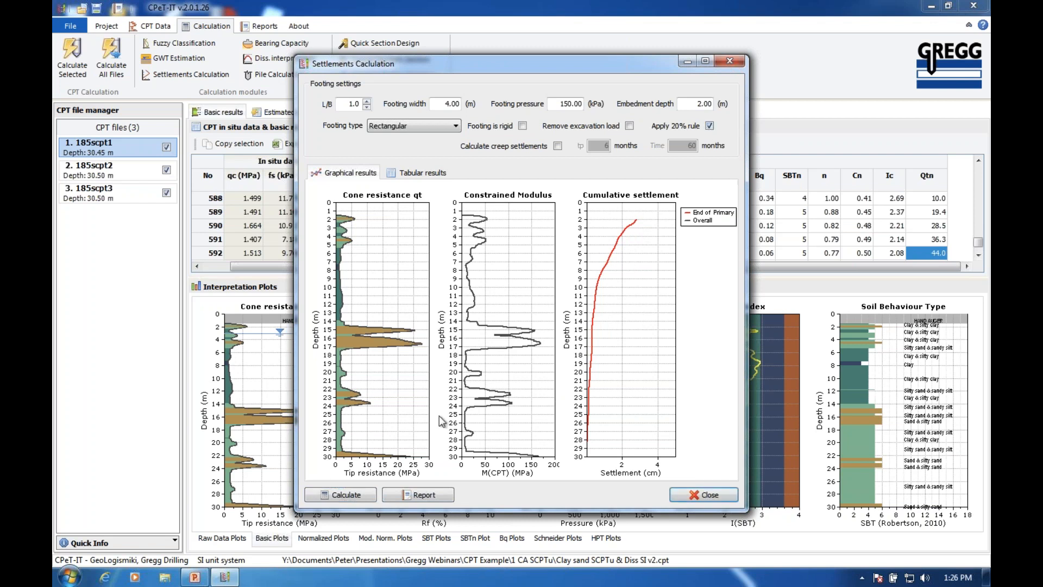
{"action": "left_click", "coordinate": [361, 497]}
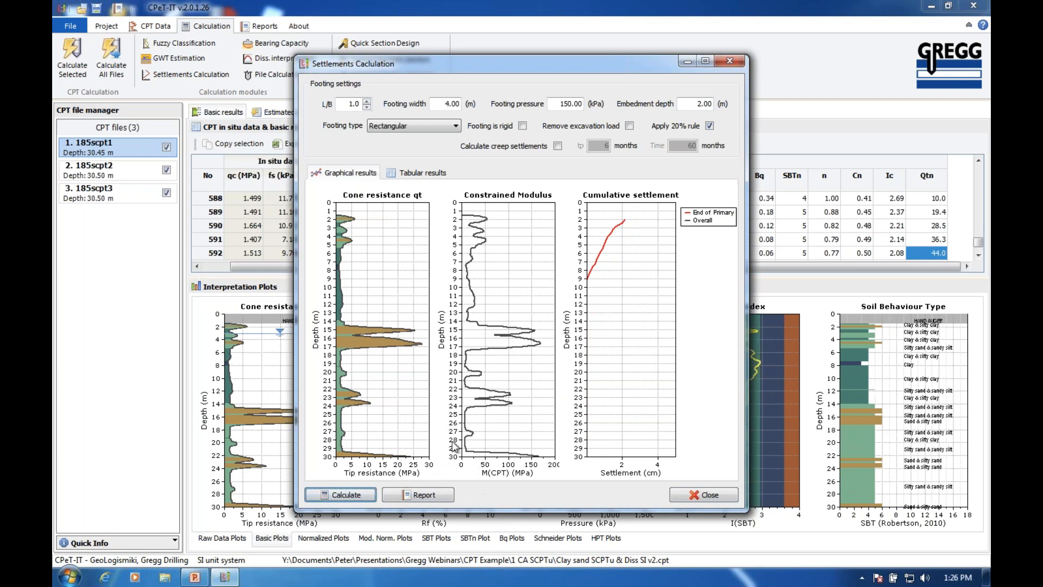
{"action": "left_click", "coordinate": [704, 103]}
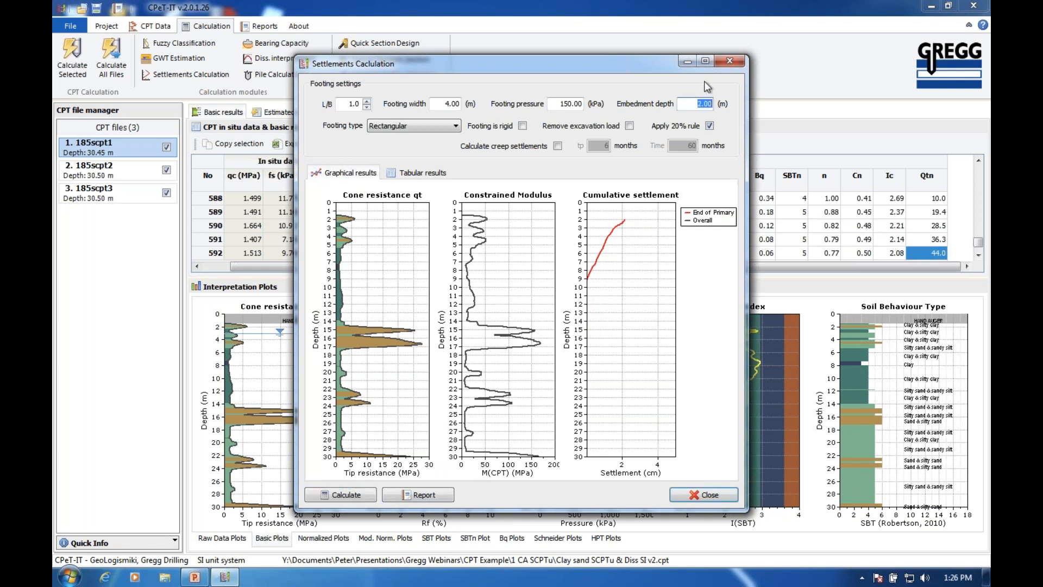
{"action": "left_click", "coordinate": [729, 62]}
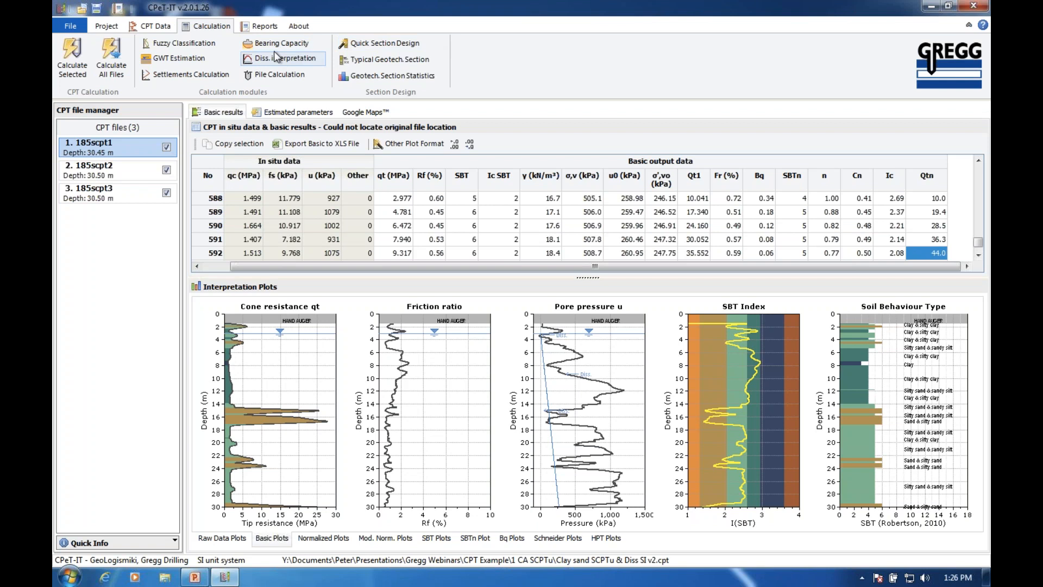
Set the footing's L/B ratio to 1.5, recalculate the settlement and review the graphical results
{"action": "left_click", "coordinate": [203, 76]}
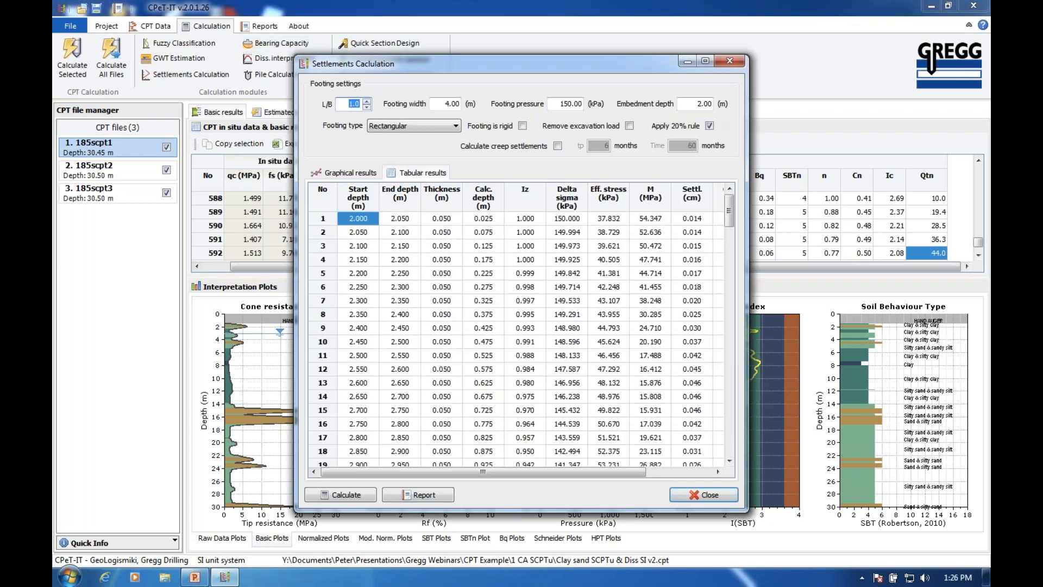
{"action": "type", "text": "1.5"}
{"action": "left_click", "coordinate": [353, 497]}
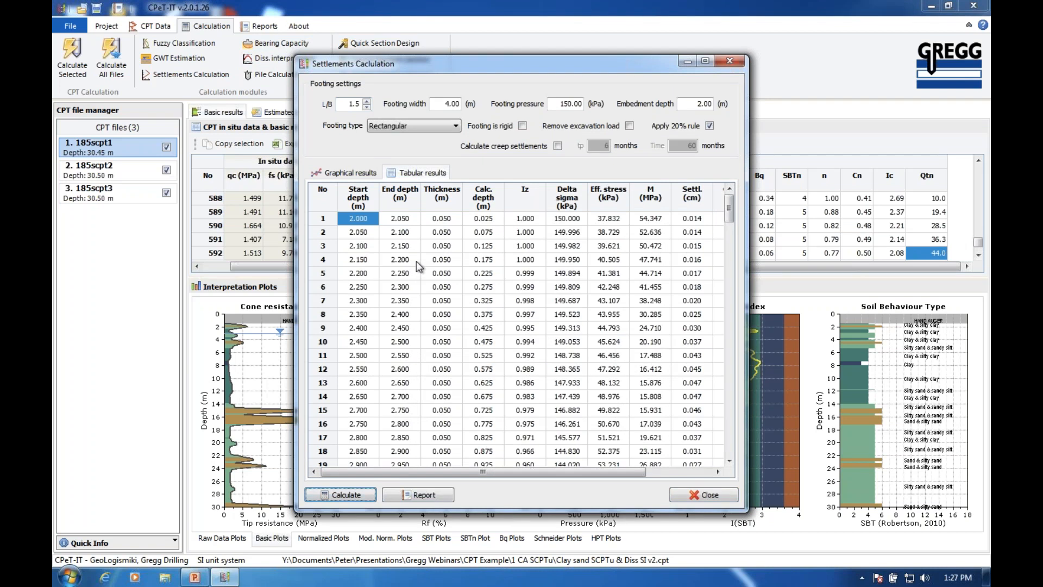
{"action": "left_click", "coordinate": [359, 174]}
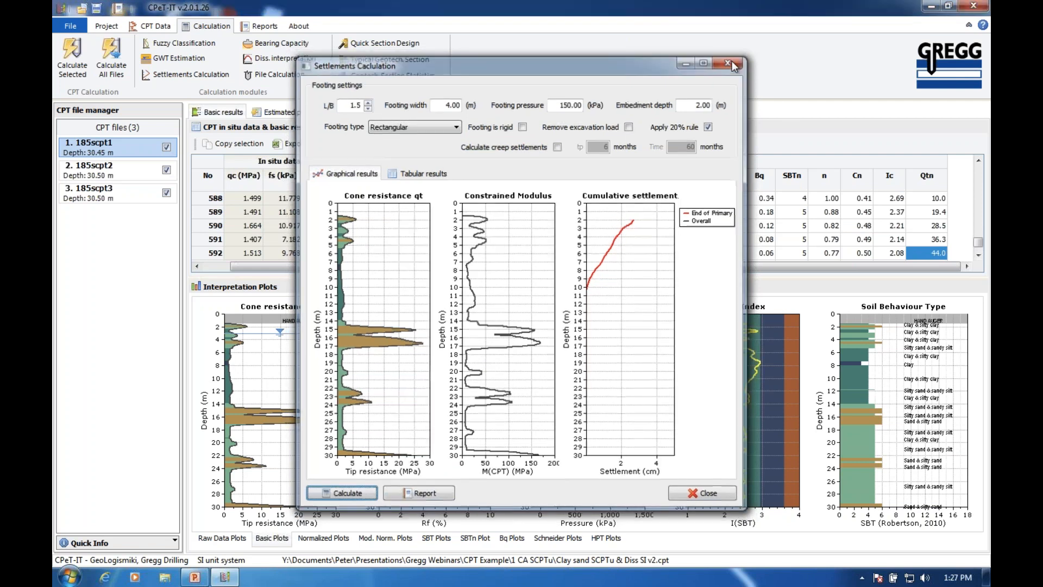
{"action": "left_click", "coordinate": [732, 61]}
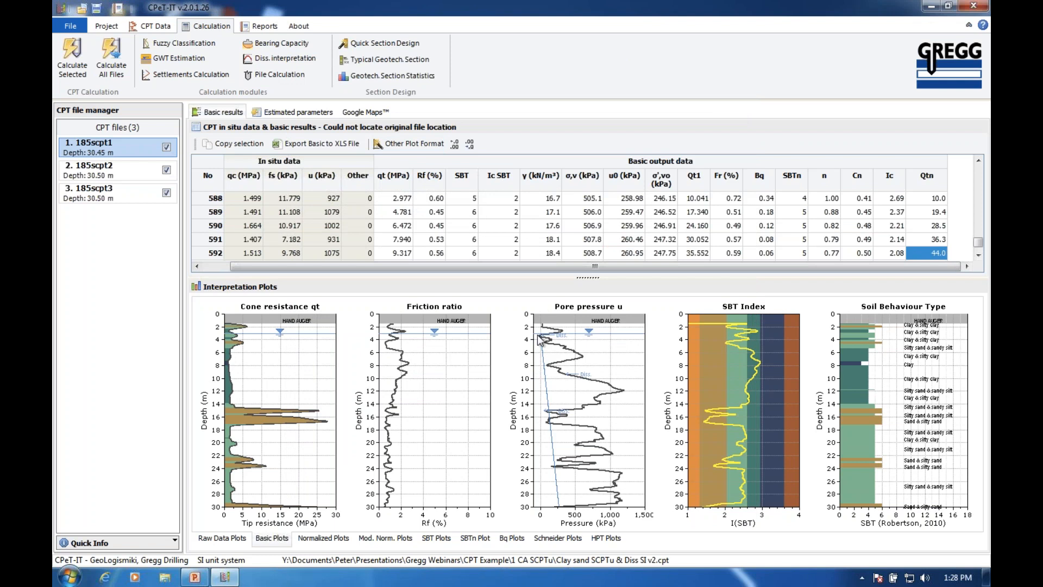
{"action": "left_click", "coordinate": [146, 26]}
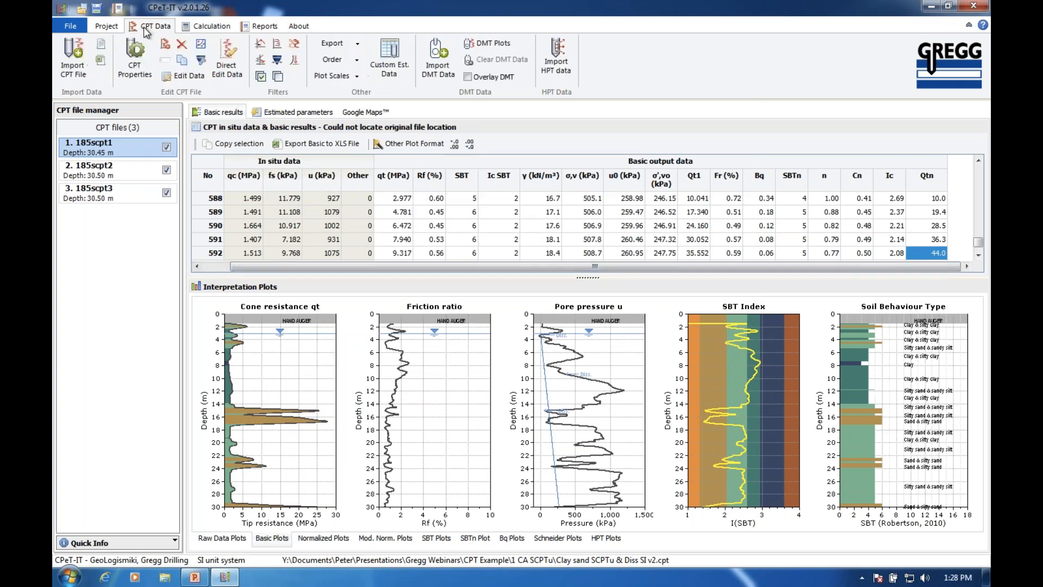
Inspect the custom pore pressure values for 185scpt1's non-hydrostatic piezometric profile, then discard the calculation property changes
{"action": "left_click", "coordinate": [143, 66]}
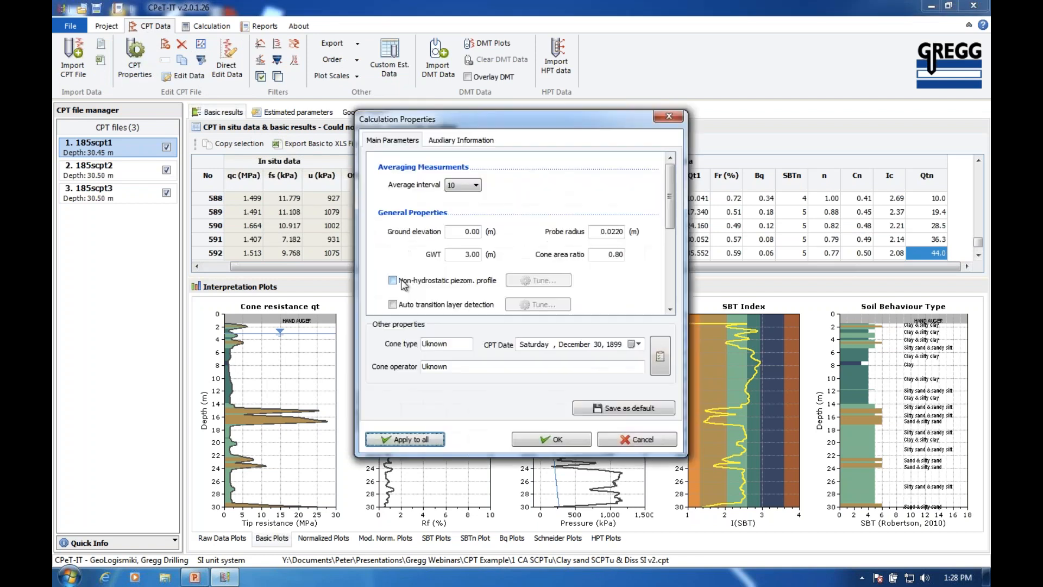
{"action": "left_click", "coordinate": [538, 280]}
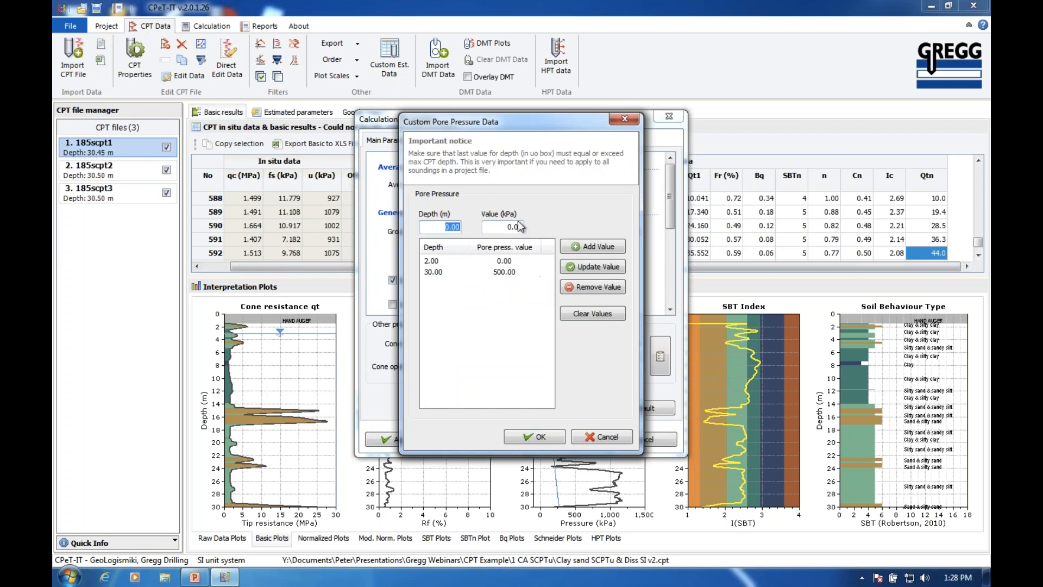
{"action": "left_click", "coordinate": [613, 436]}
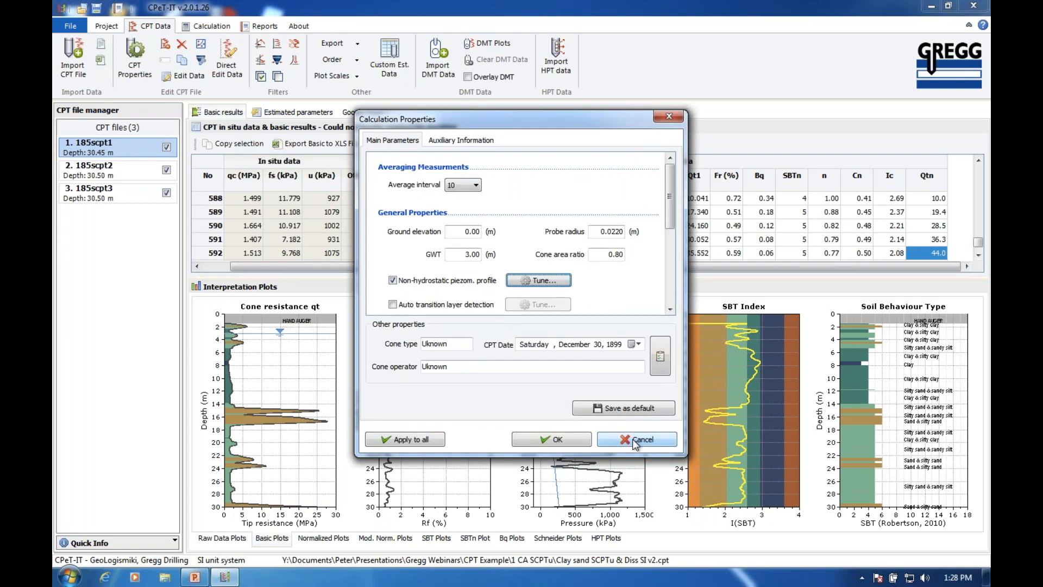
{"action": "left_click", "coordinate": [636, 443]}
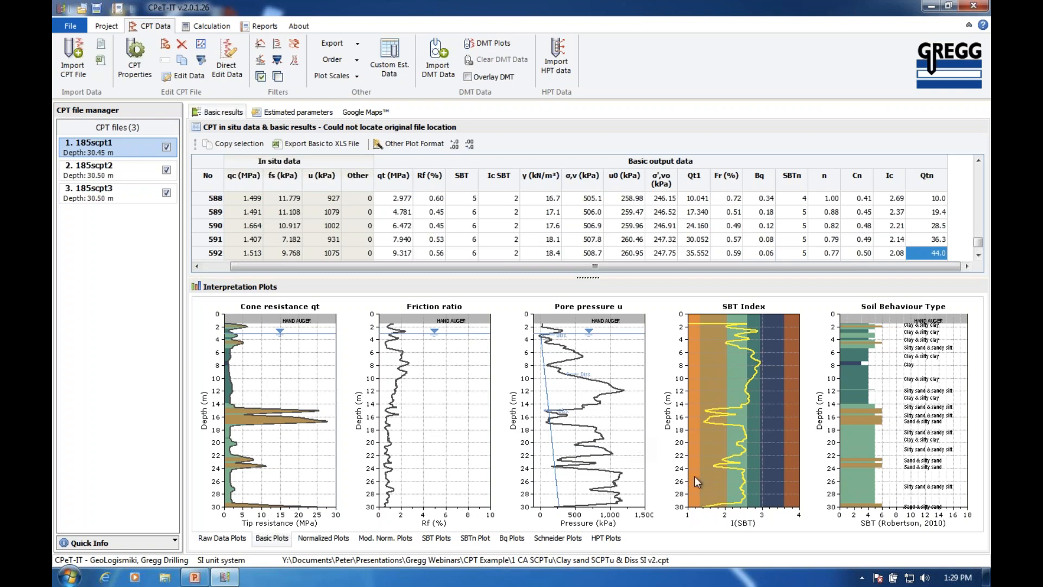
Review the estimated parameter plots of 185scpt1 and enlarge the results table above them
{"action": "right_click", "coordinate": [432, 415]}
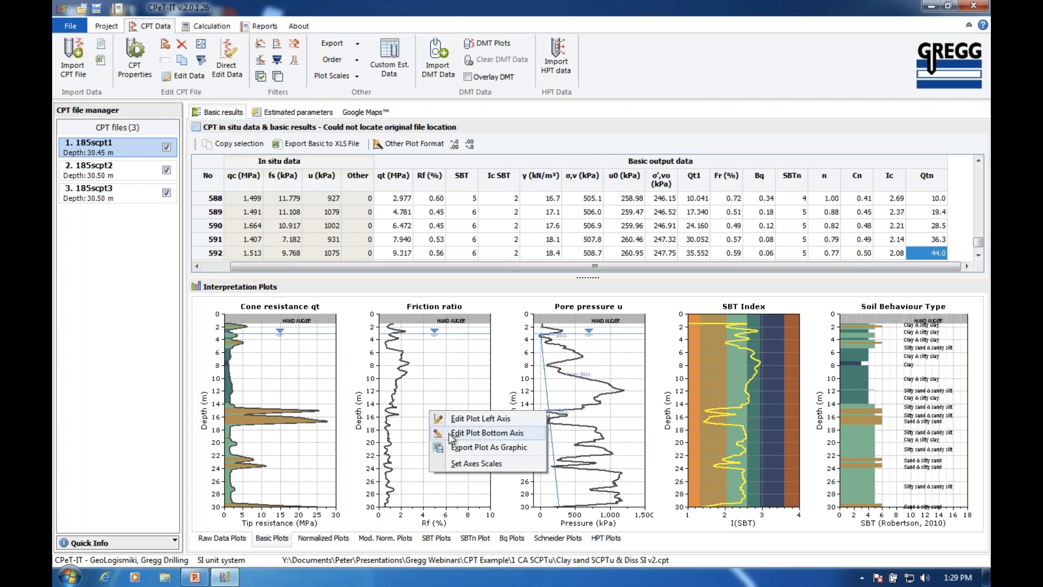
{"action": "left_click", "coordinate": [314, 438]}
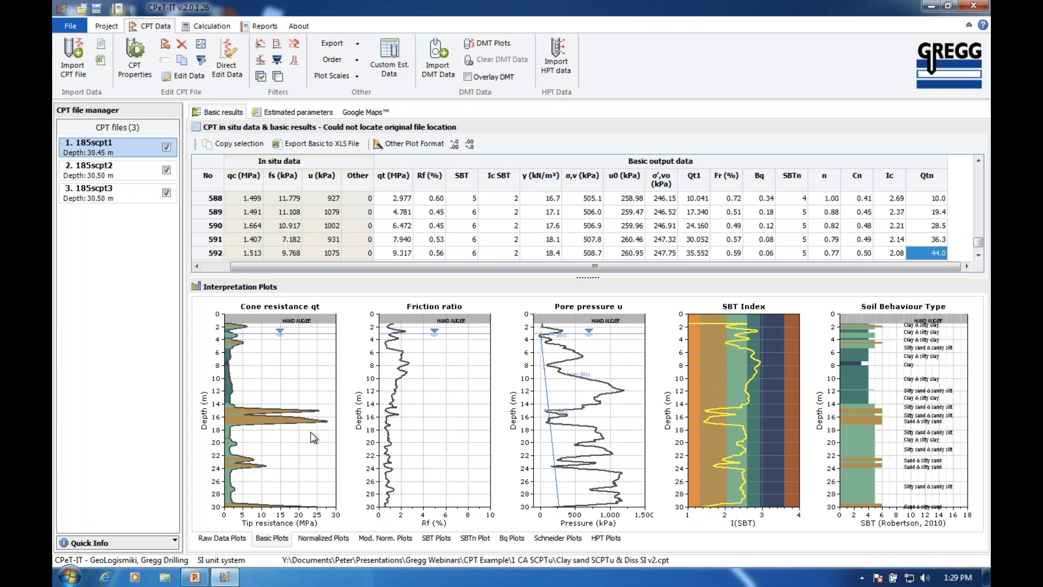
{"action": "left_click", "coordinate": [298, 112]}
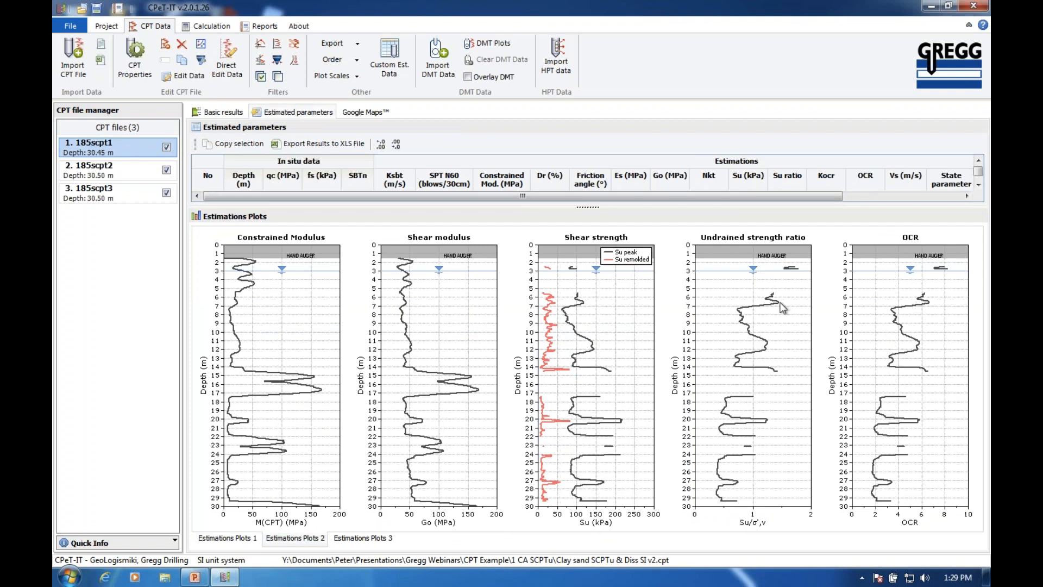
{"action": "left_click_drag", "start_coordinate": [748, 207], "coordinate": [747, 257]}
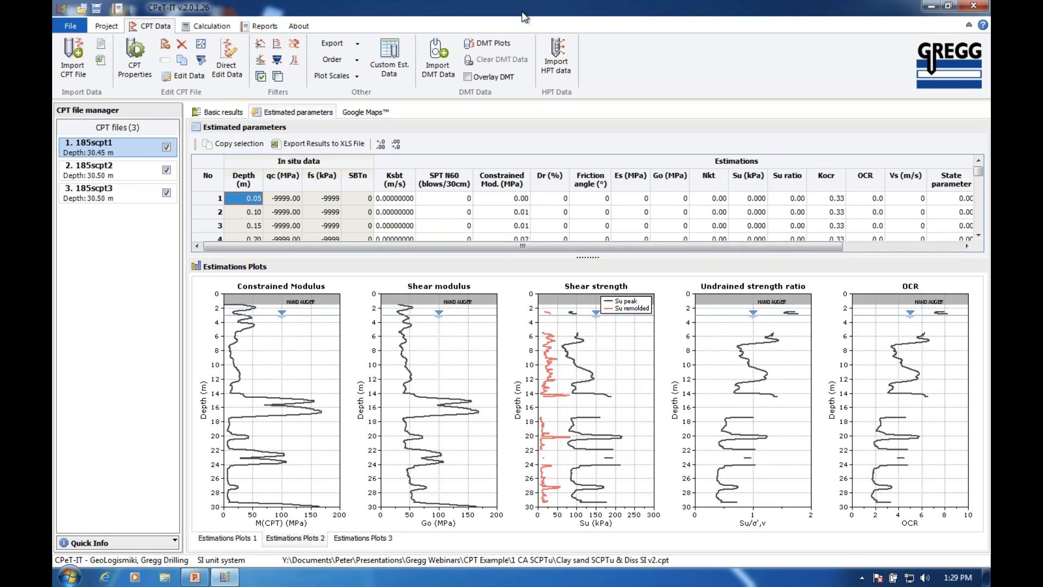
Examine the normalized soil behaviour type (SBTn) plots of 185scpt1 and compare them with those of 185scpt2
{"action": "left_click", "coordinate": [236, 114]}
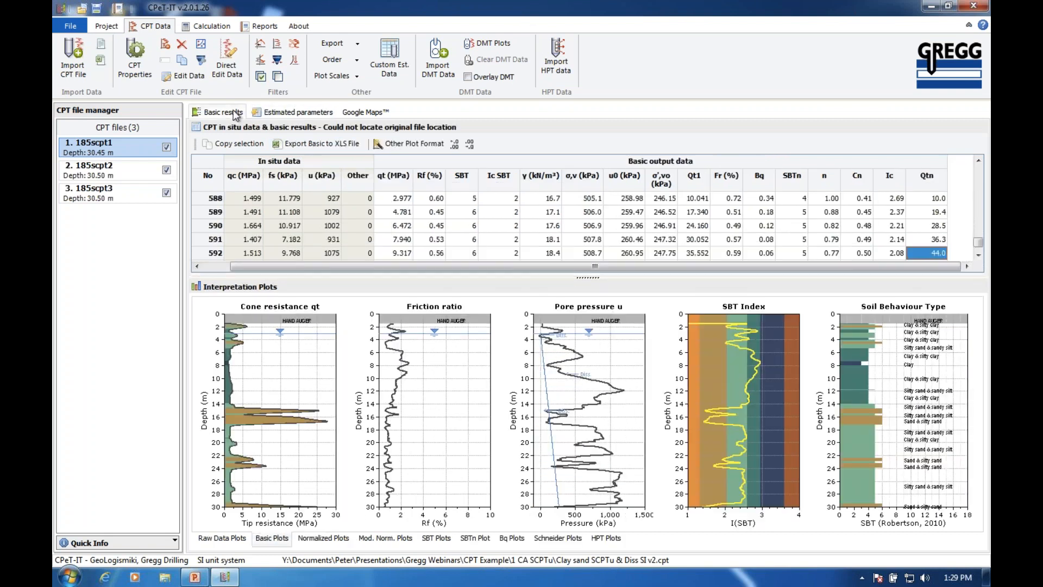
{"action": "left_click", "coordinate": [478, 538]}
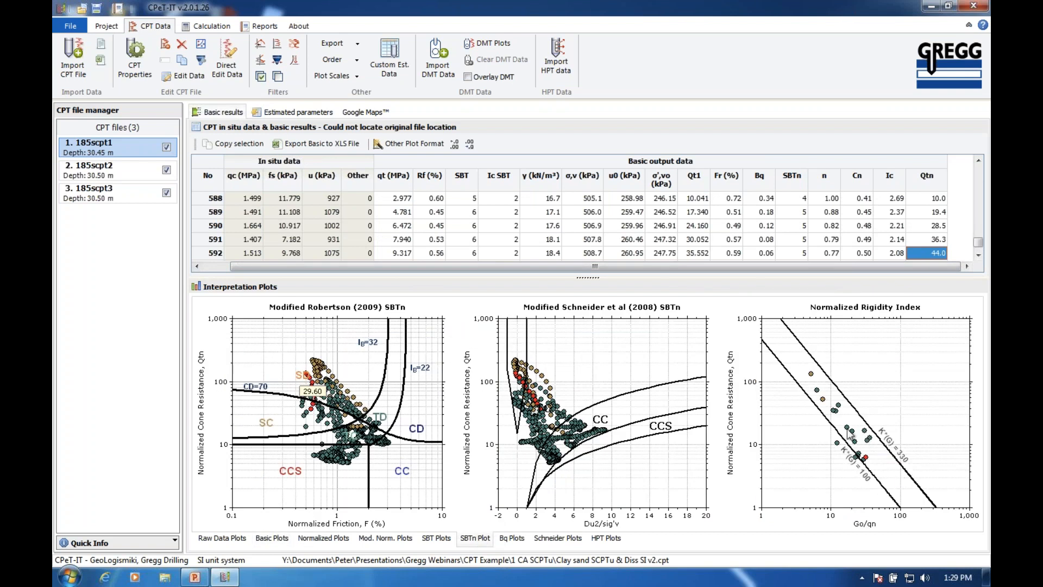
{"action": "left_click", "coordinate": [121, 170]}
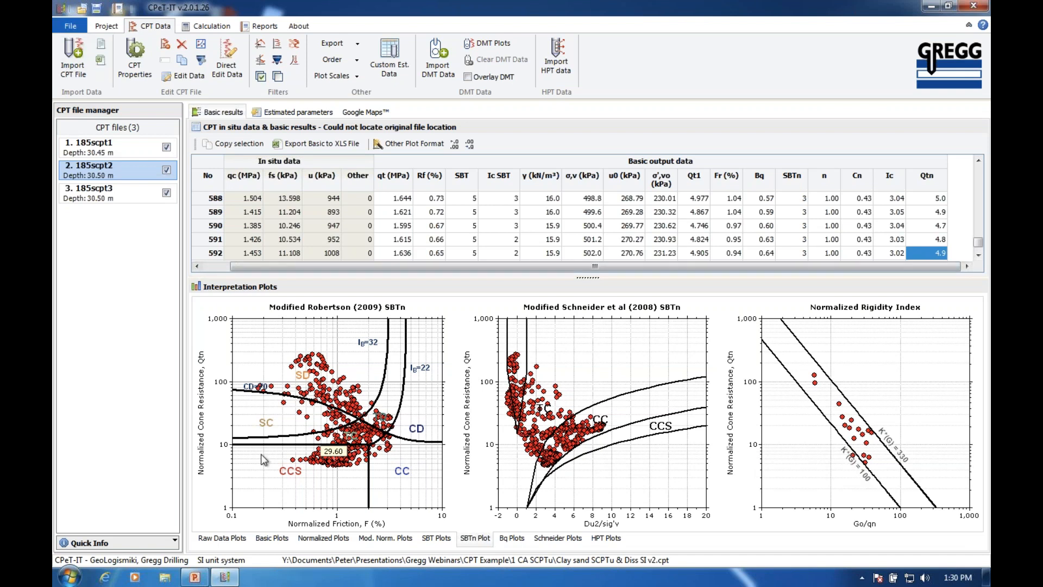
View the basic interpretation plots of 185scpt2 and enlarge the plot area by shrinking the results table
{"action": "left_click", "coordinate": [272, 538]}
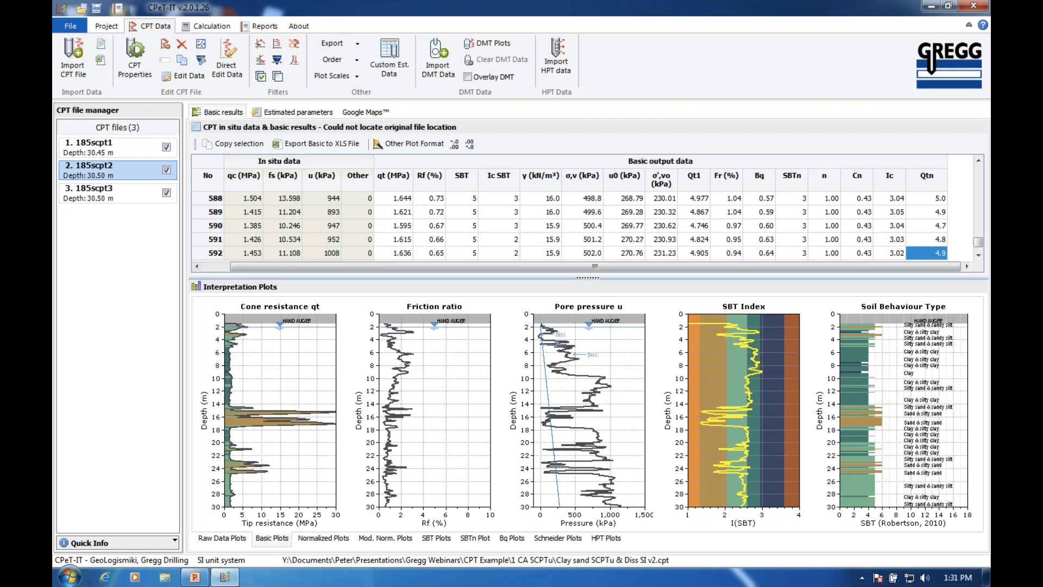
{"action": "left_click_drag", "start_coordinate": [587, 277], "coordinate": [588, 236]}
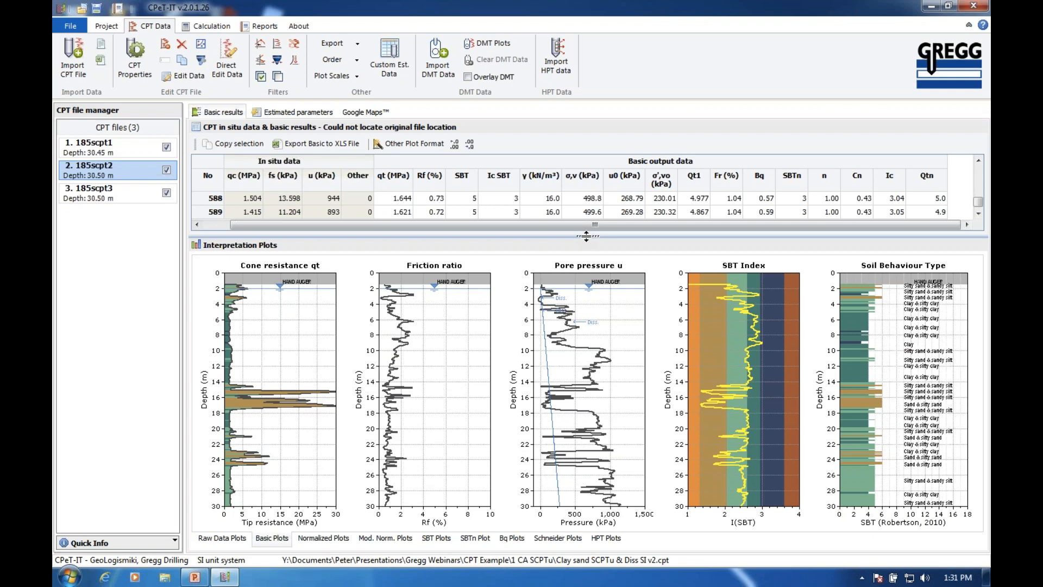
{"action": "left_click_drag", "start_coordinate": [586, 236], "coordinate": [585, 222]}
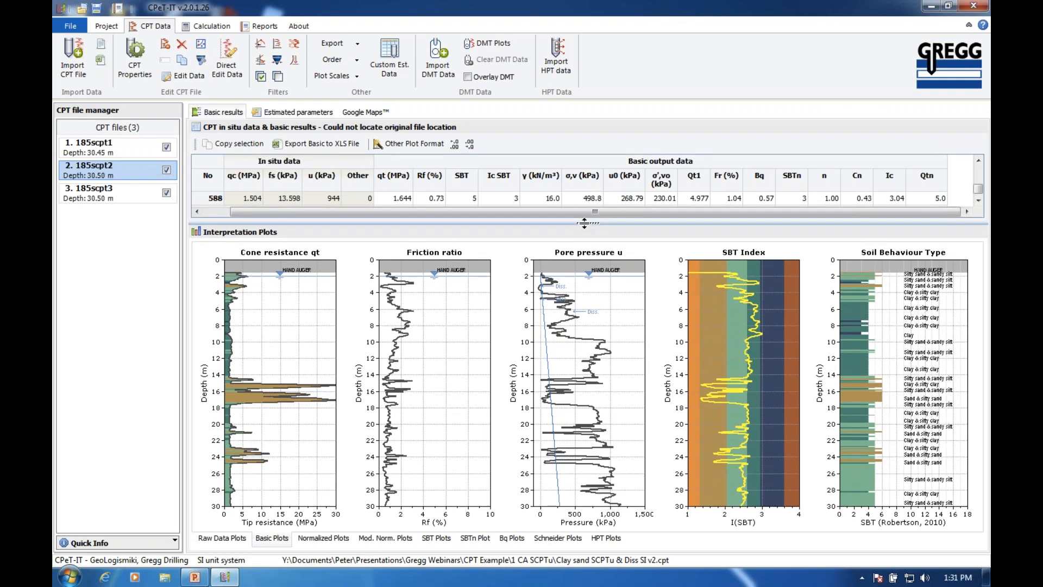